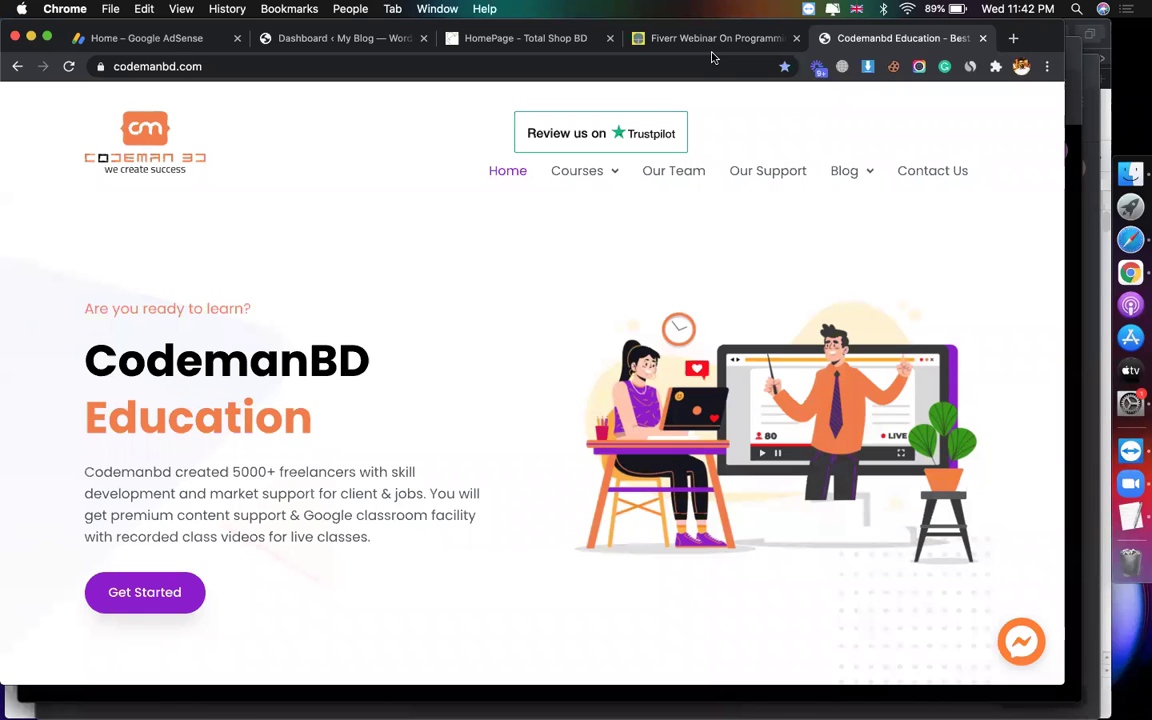
Step: Scroll through the codemanbd.com homepage to check the Alibaba cookware ad, then return to the top
scroll(604, 478, "down", 8)
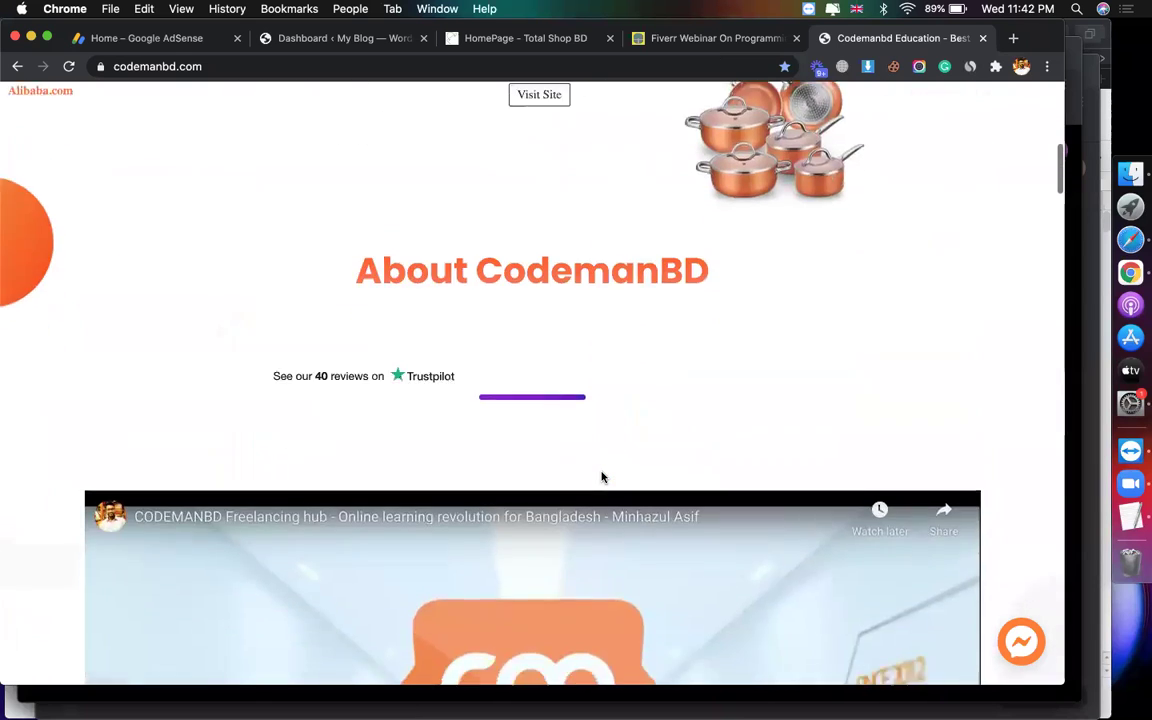
scroll(603, 477, "up", 3)
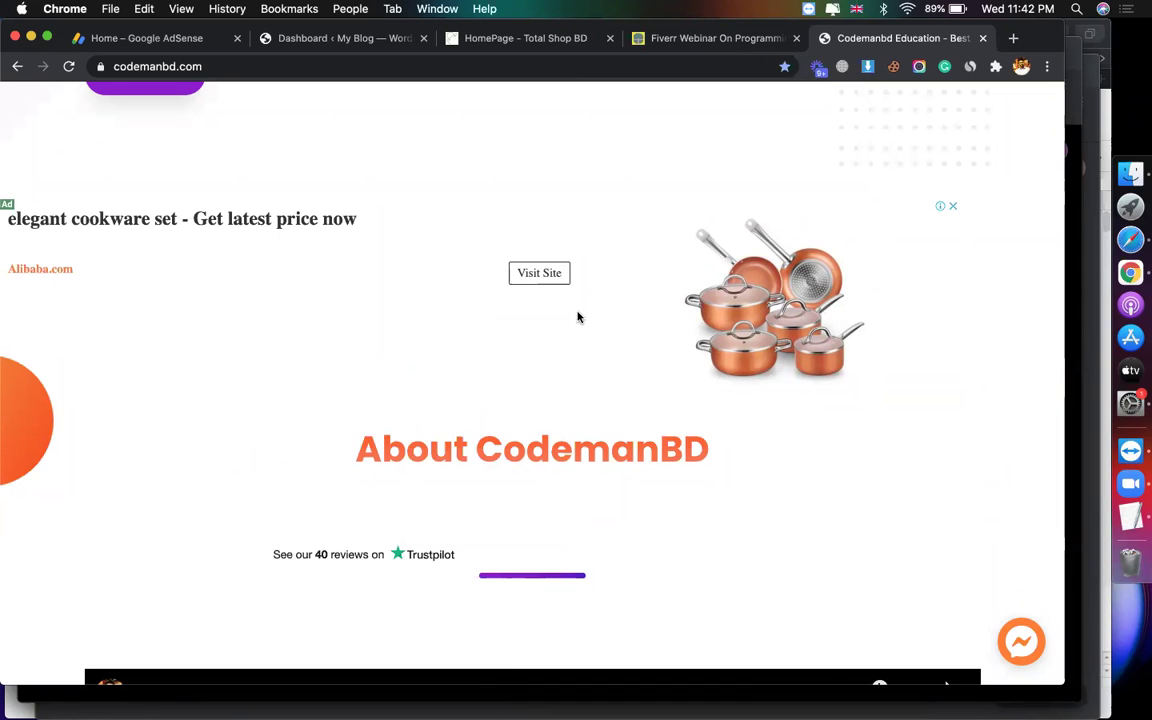
scroll(424, 303, "up", 5)
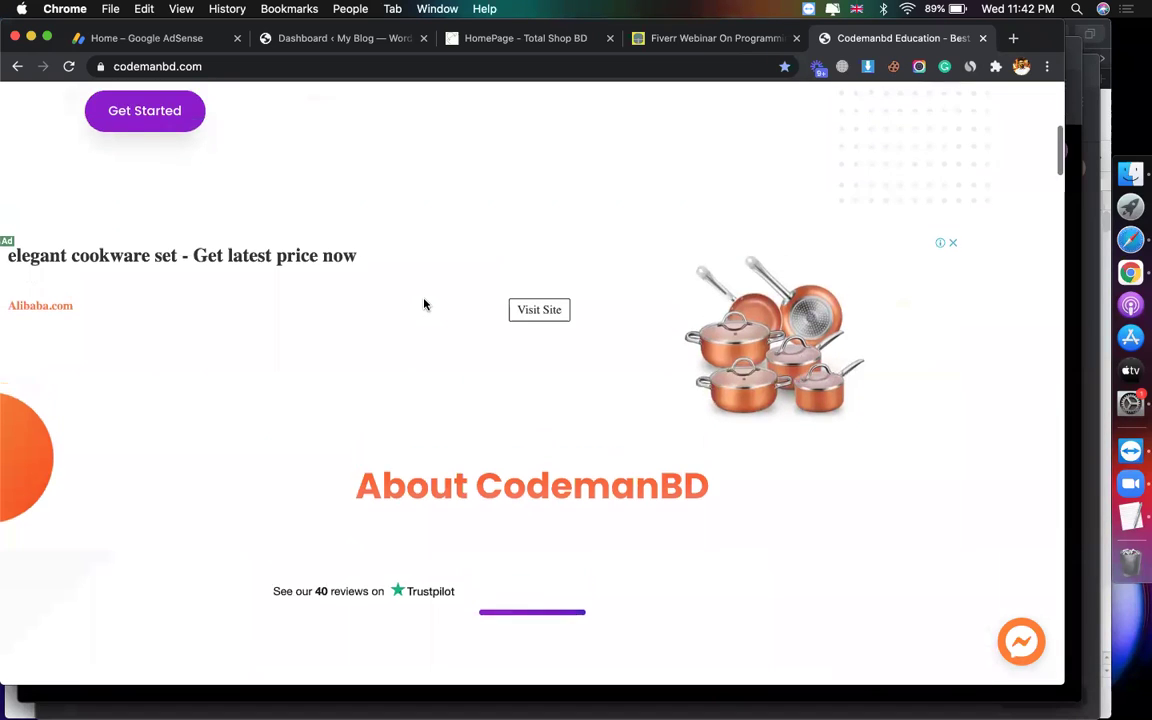
scroll(424, 303, "down", 15)
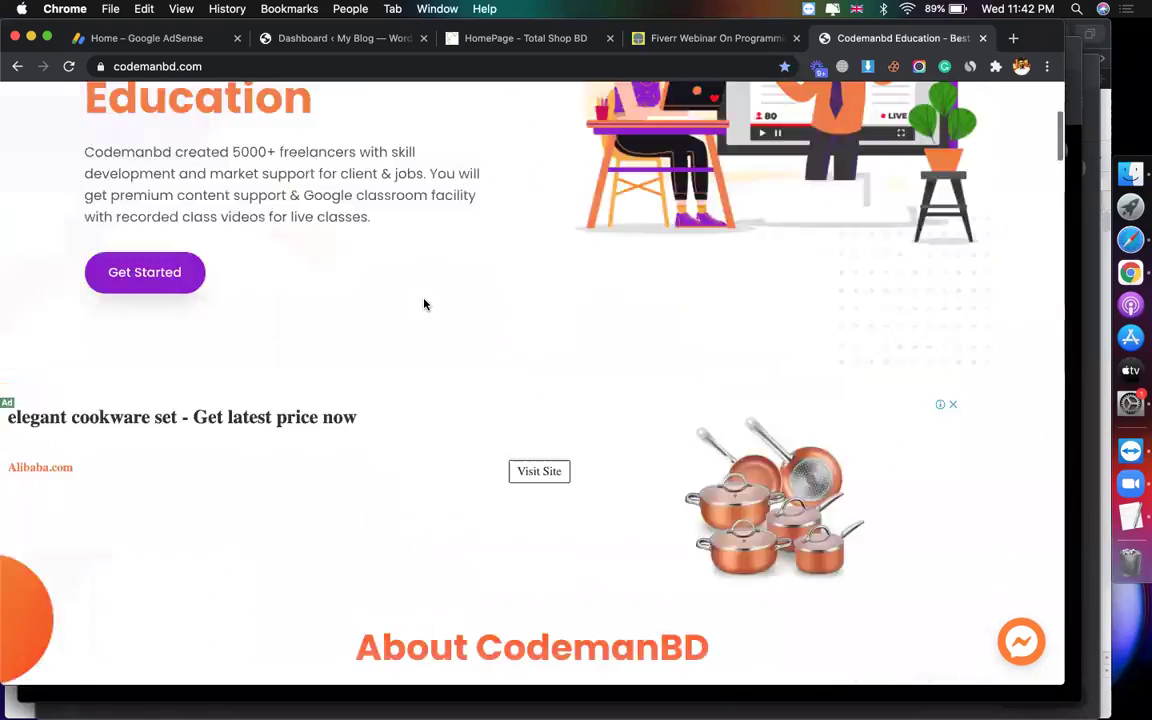
scroll(424, 303, "up", 12)
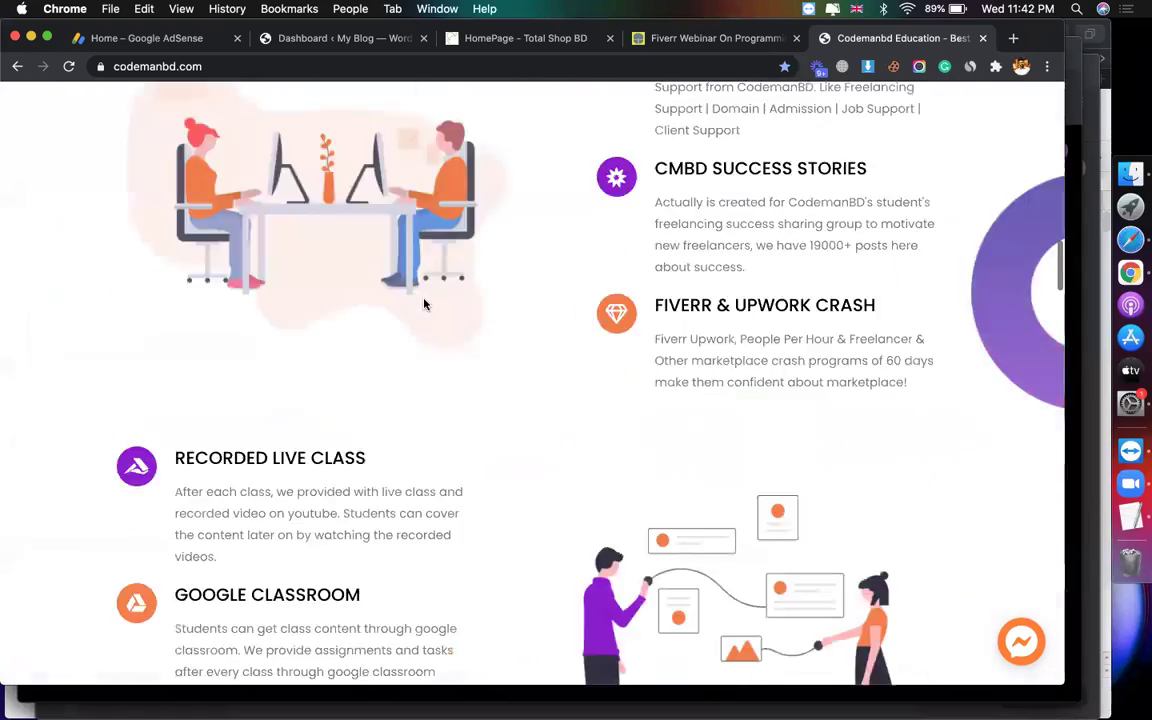
scroll(424, 303, "up", 5)
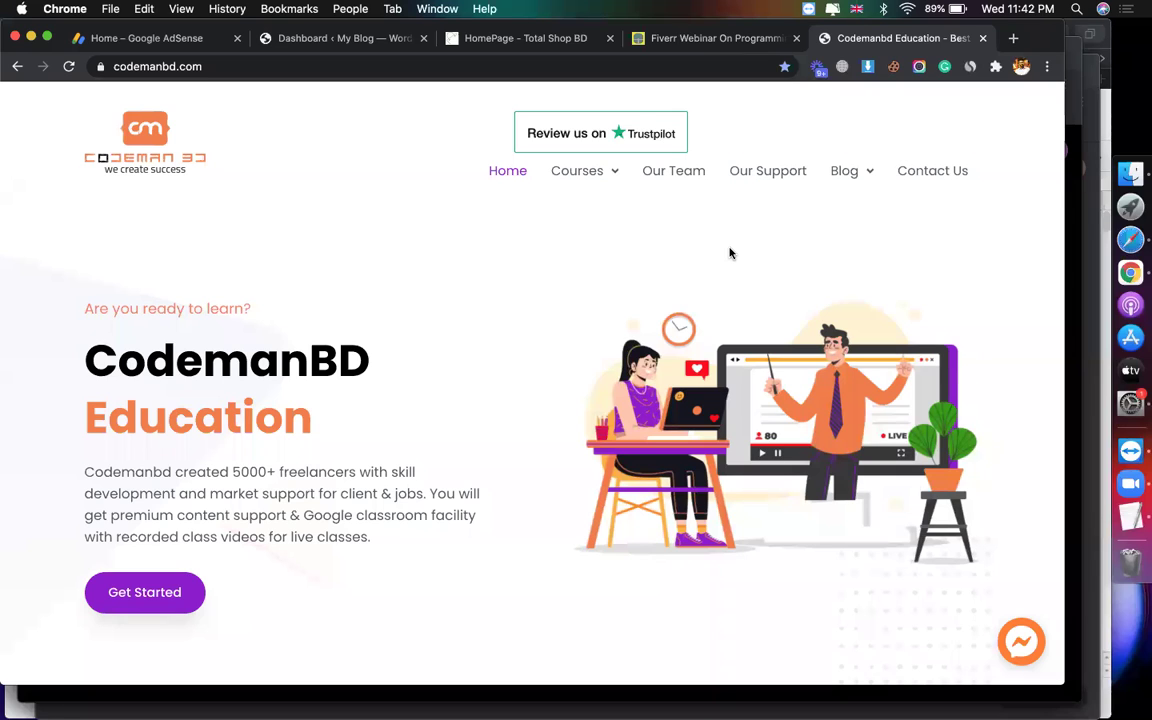
Step: Bring up the My Blog WordPress dashboard and check its codemanbd.com/flatsome site address
left_click(373, 40)
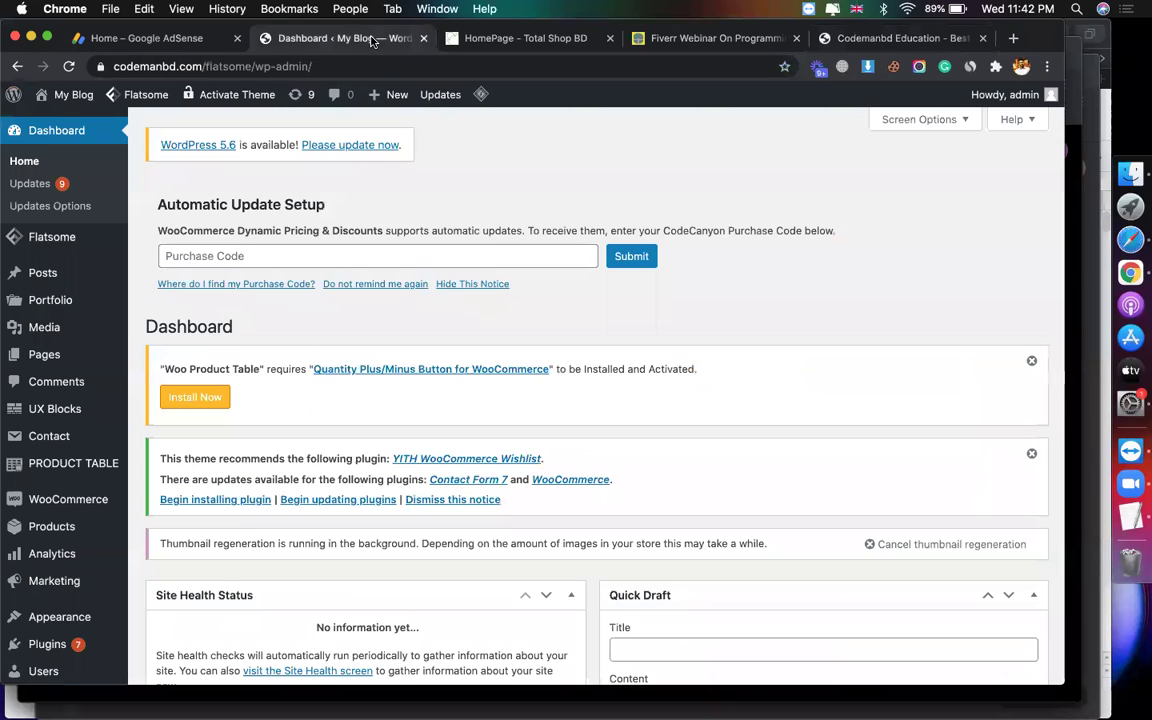
left_click_drag(226, 62, 5, 8)
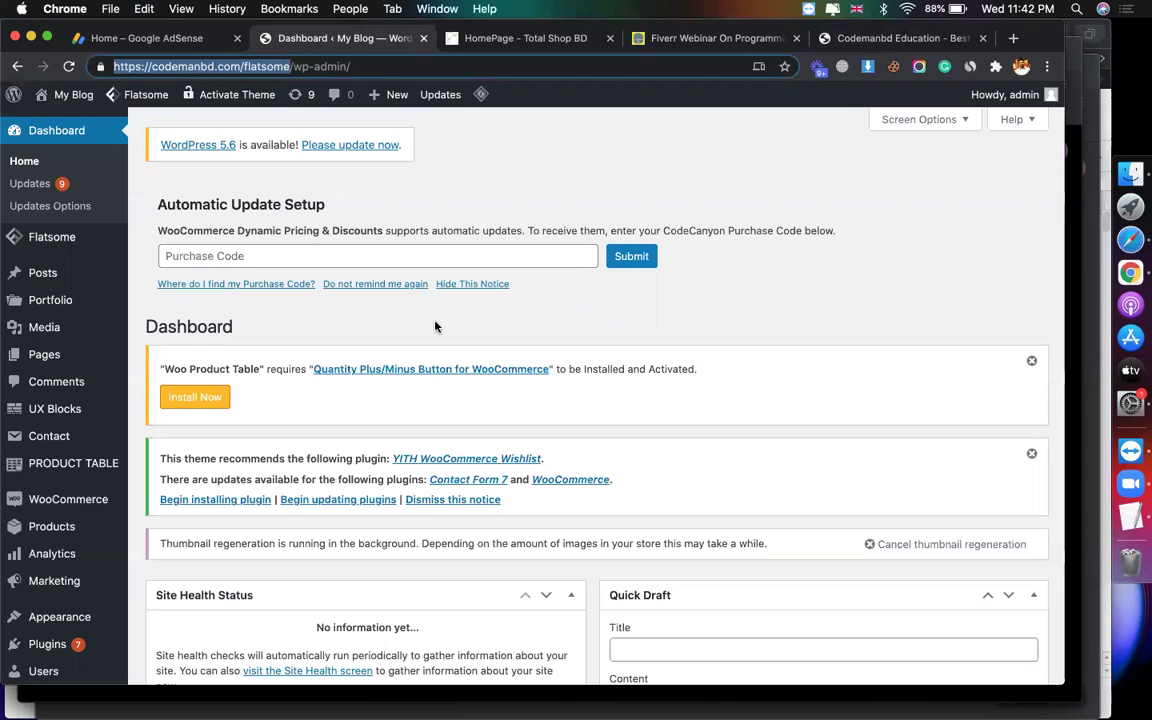
left_click(385, 392)
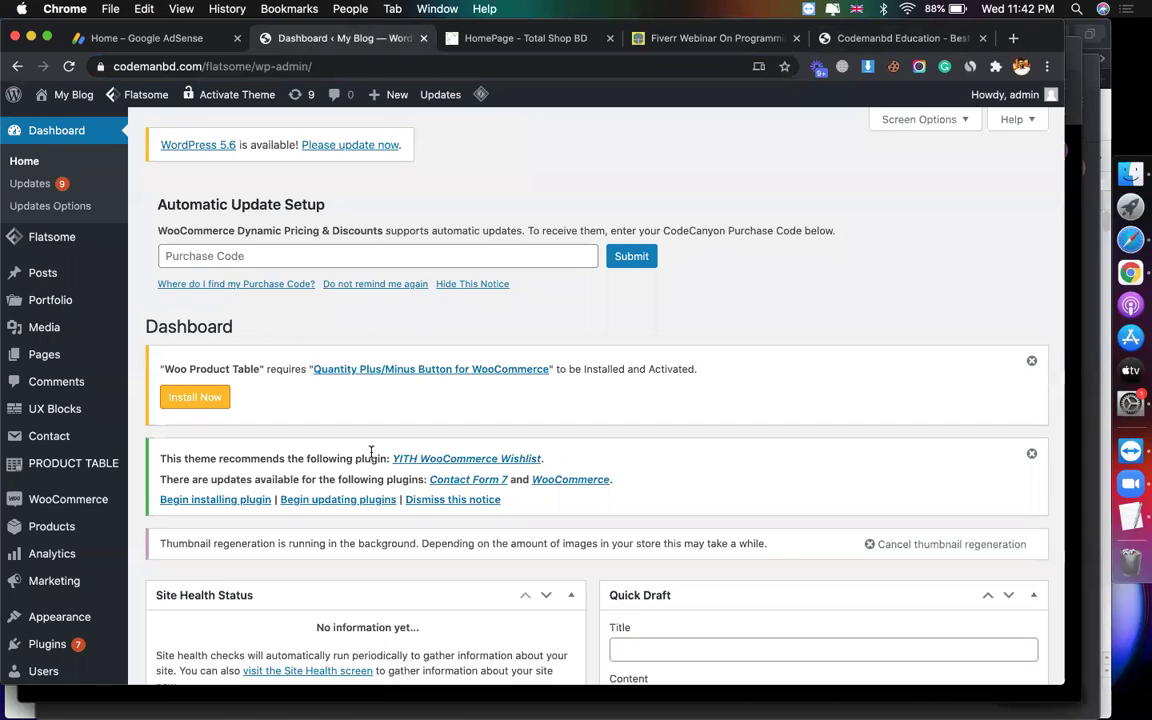
Step: Glance over the dashboard, then switch to Safari with the Site Kit spreadsheet
scroll(370, 452, "down", 15)
scroll(340, 410, "up", 15)
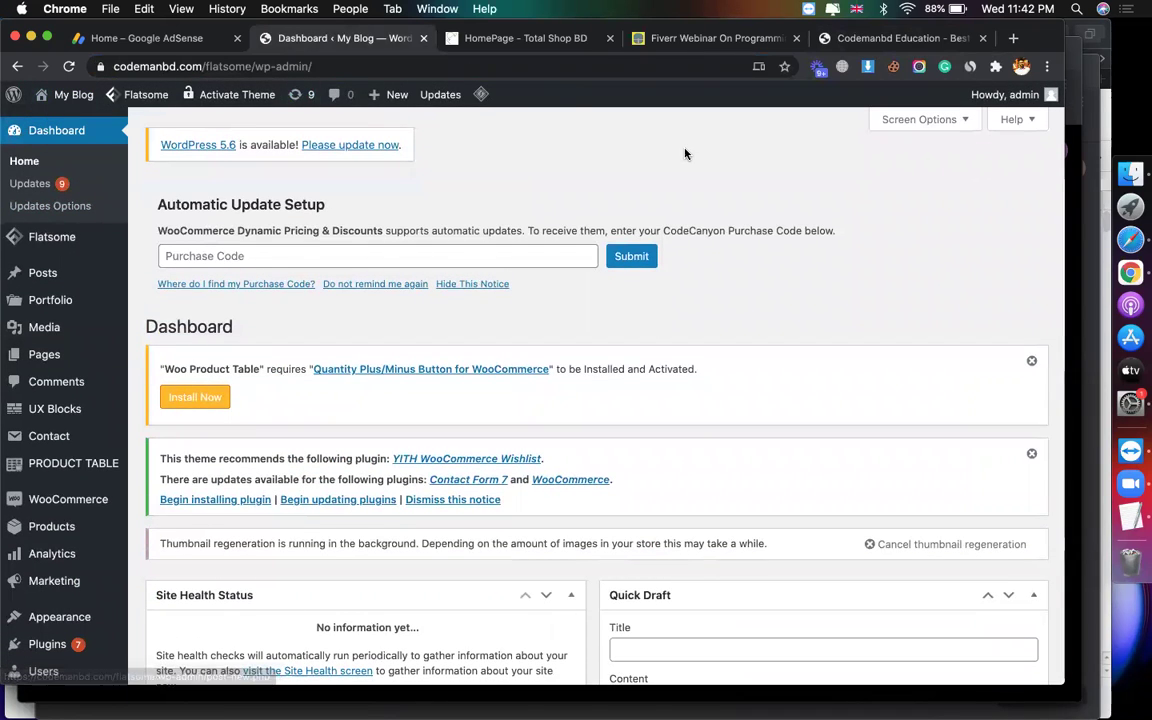
left_click(1130, 239)
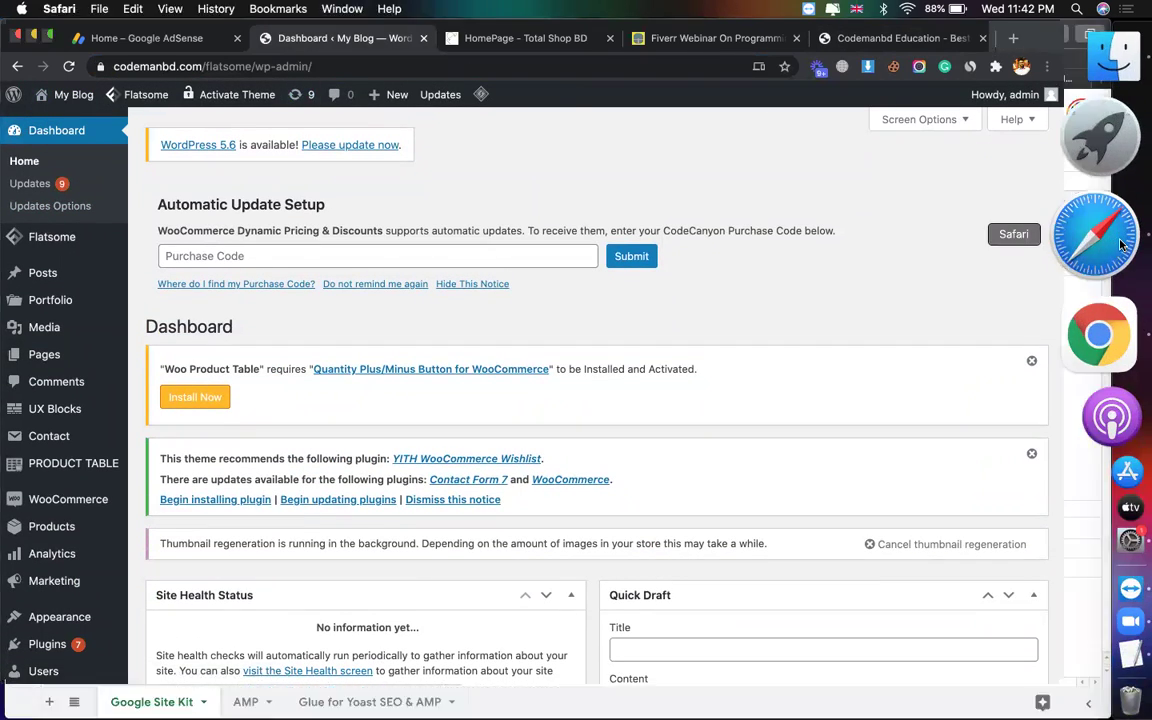
Step: Open the spreadsheet's sharing settings and change link access to anyone with the link
left_click(709, 31)
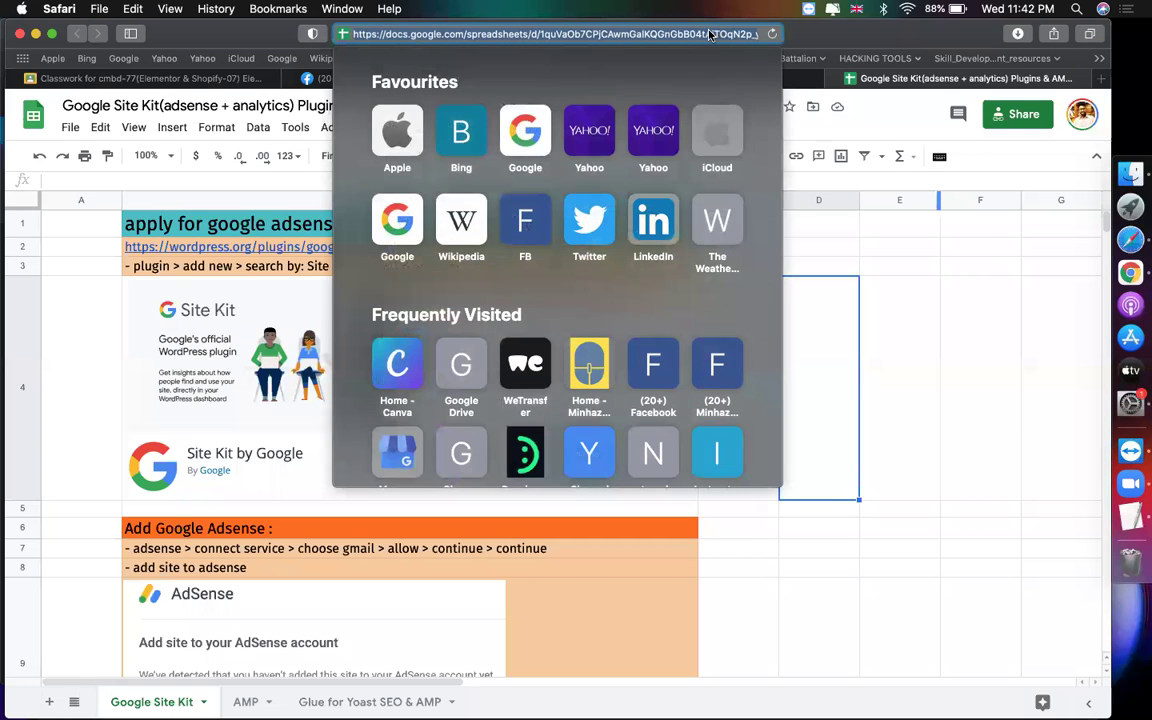
left_click(1011, 119)
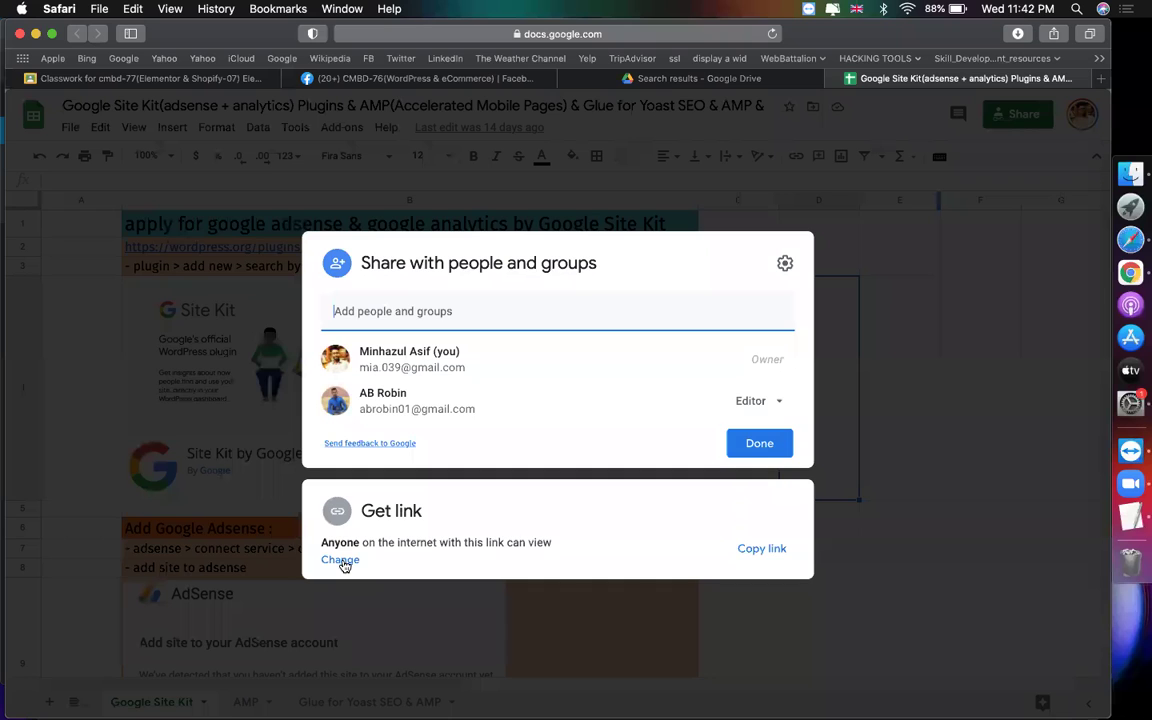
left_click(340, 560)
left_click(757, 479)
Step: Keep Viewer access, copy the share link, and open Google Classroom's class list
left_click(760, 440)
left_click(760, 436)
left_click(761, 535)
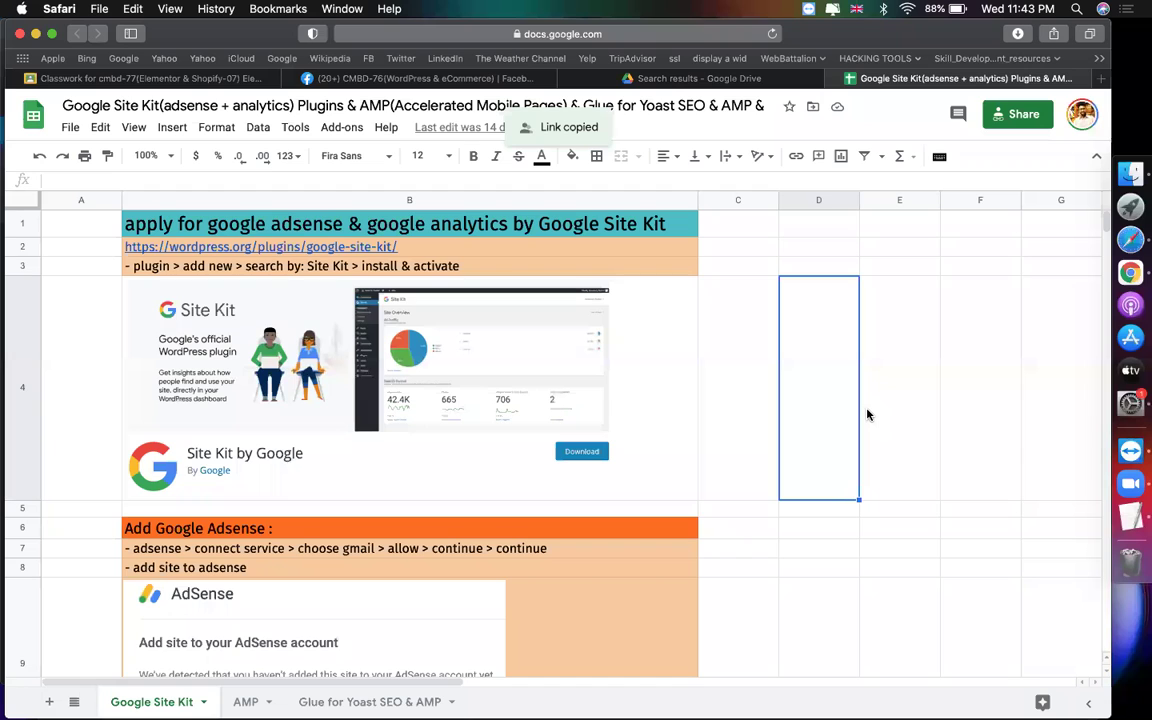
left_click(73, 77)
left_click(28, 113)
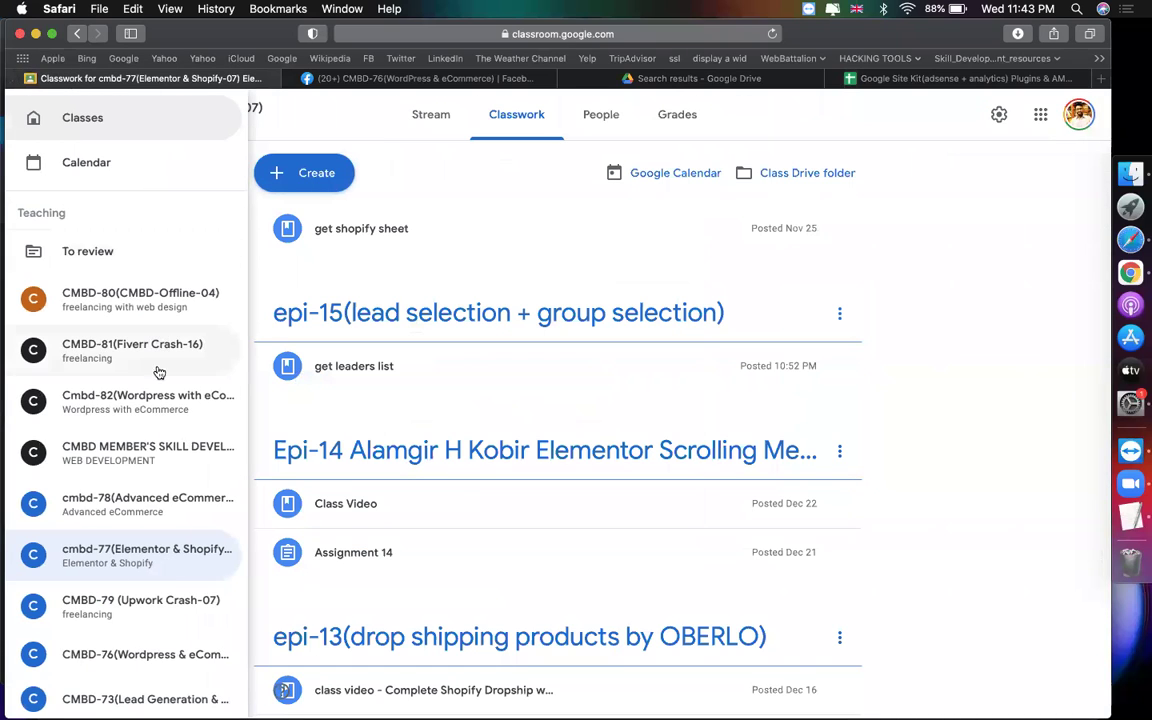
Step: Create the topic 'epi-23(google adsense + analytics + AMP)' on CMBD-76's Classwork page
left_click(159, 657)
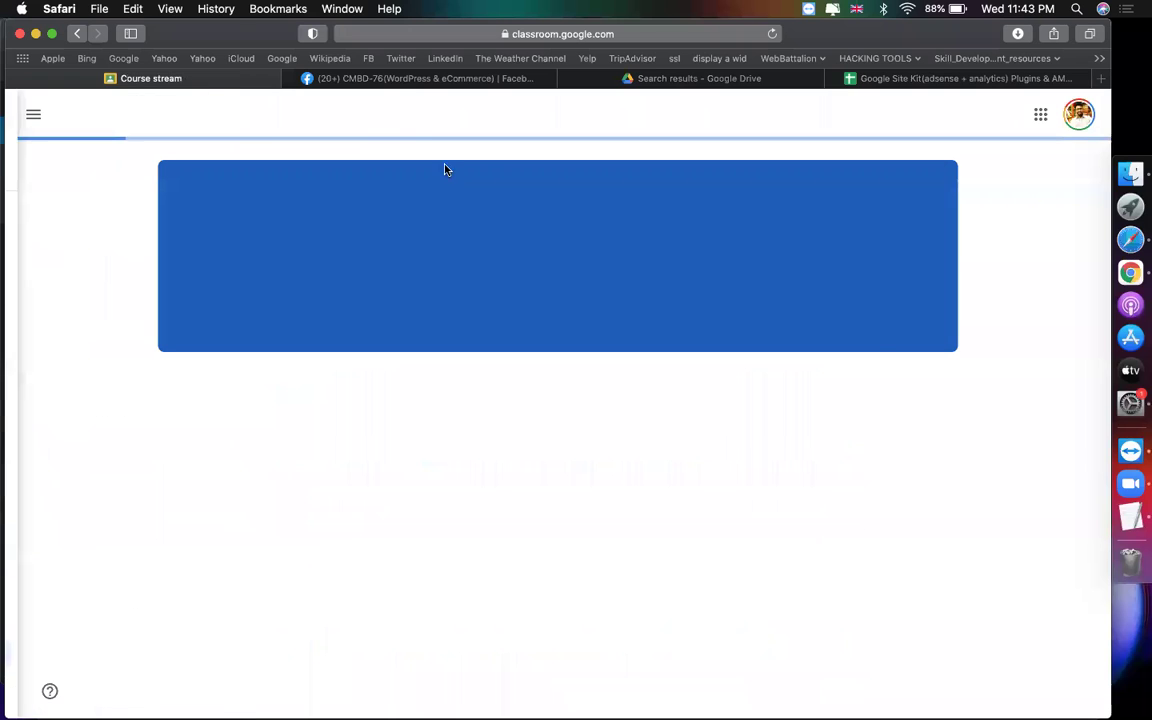
left_click(499, 119)
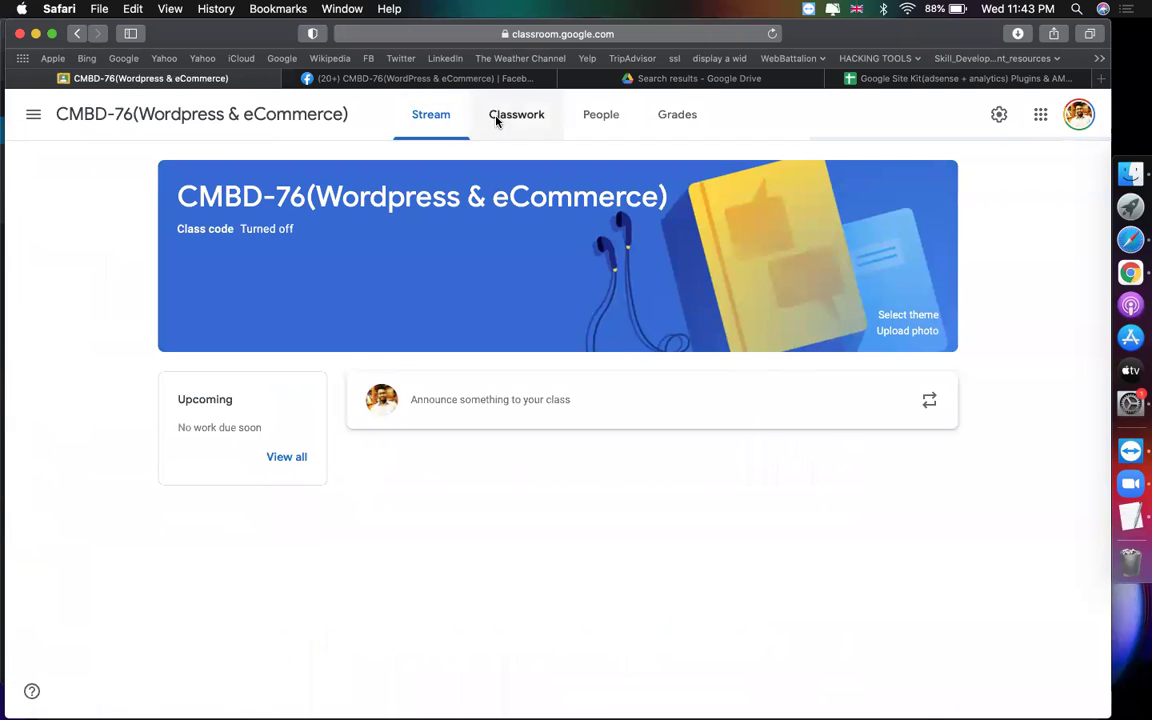
left_click(335, 178)
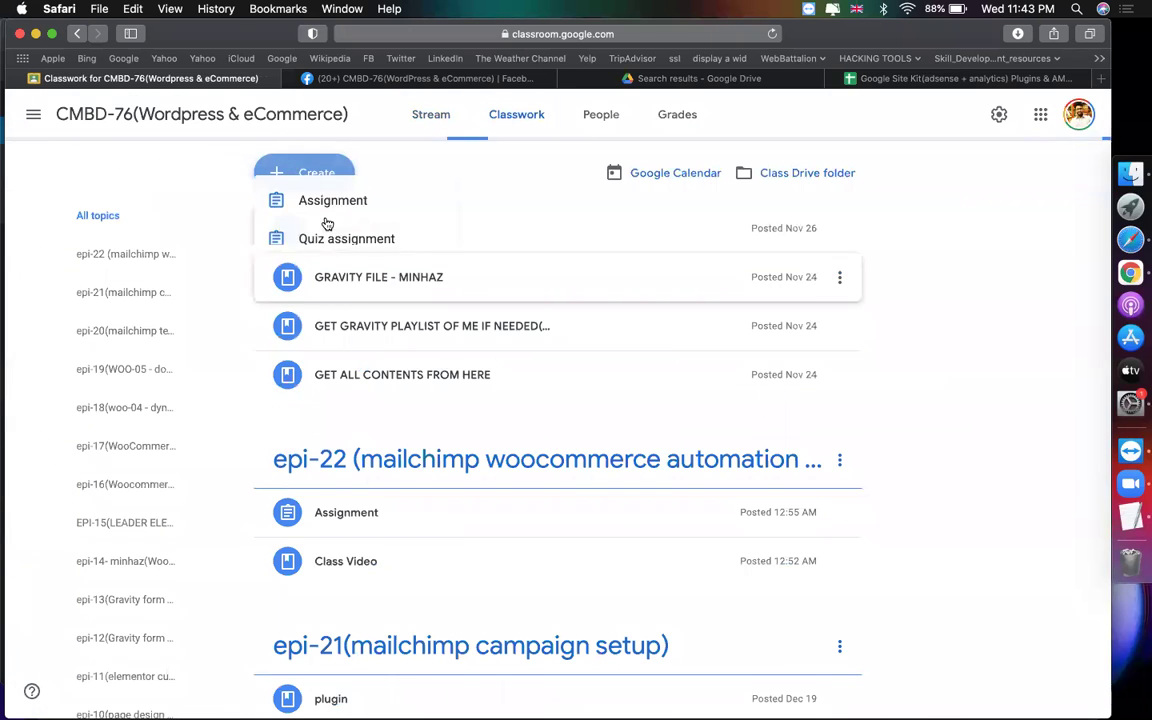
left_click(359, 423)
type("epi")
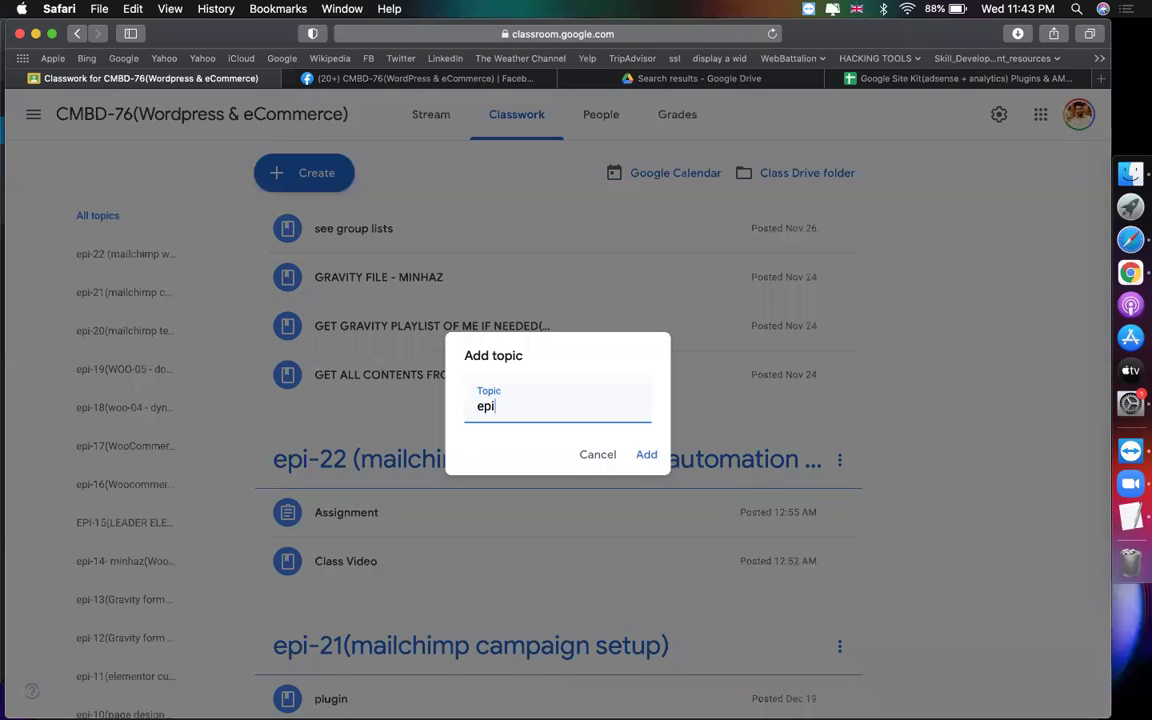
type("-23(google adsense + a")
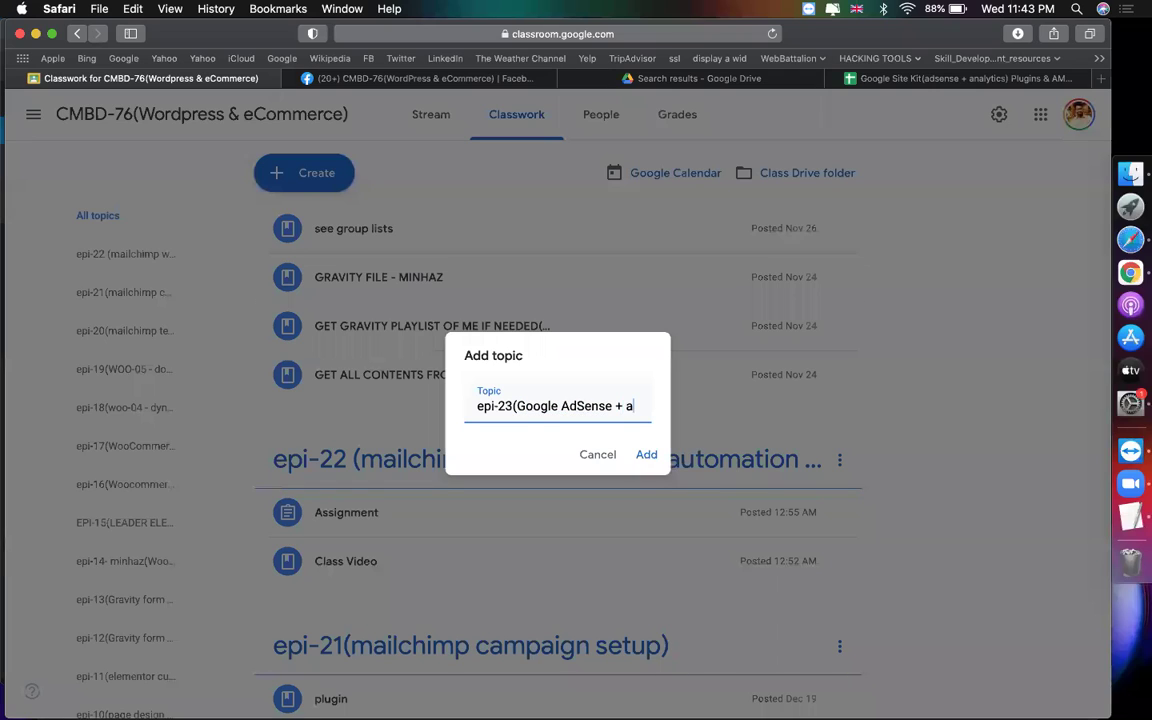
type("nalyt")
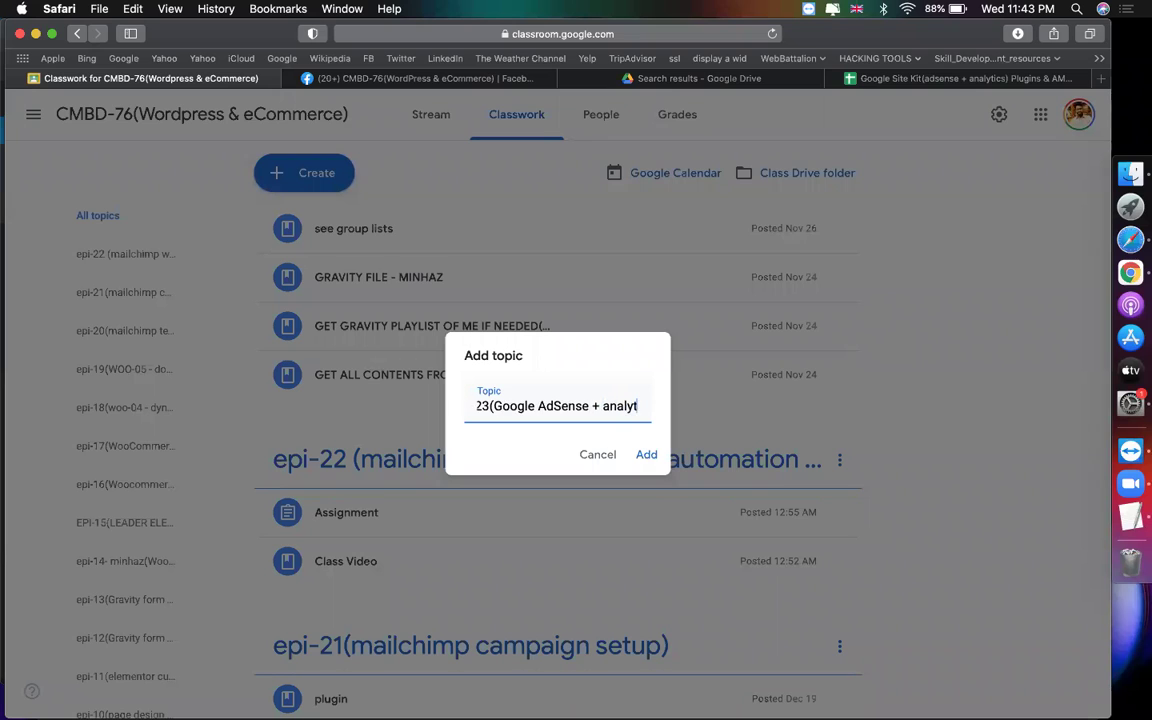
type("ics + AMP")
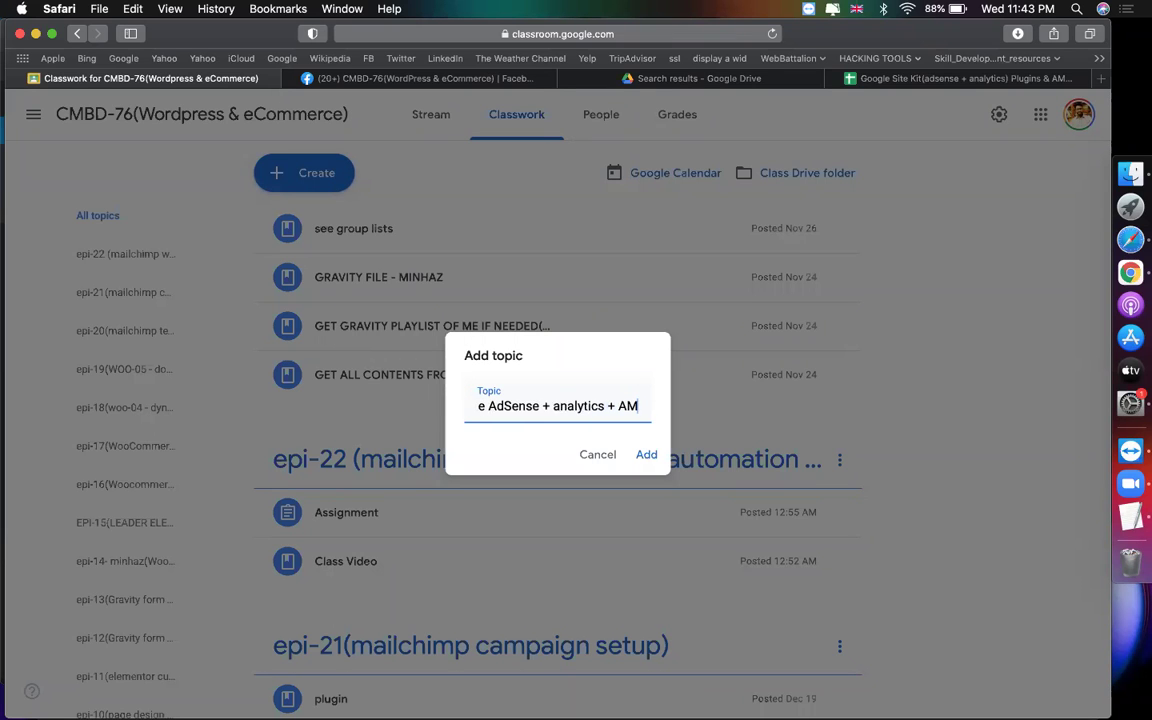
type(")")
key("Return")
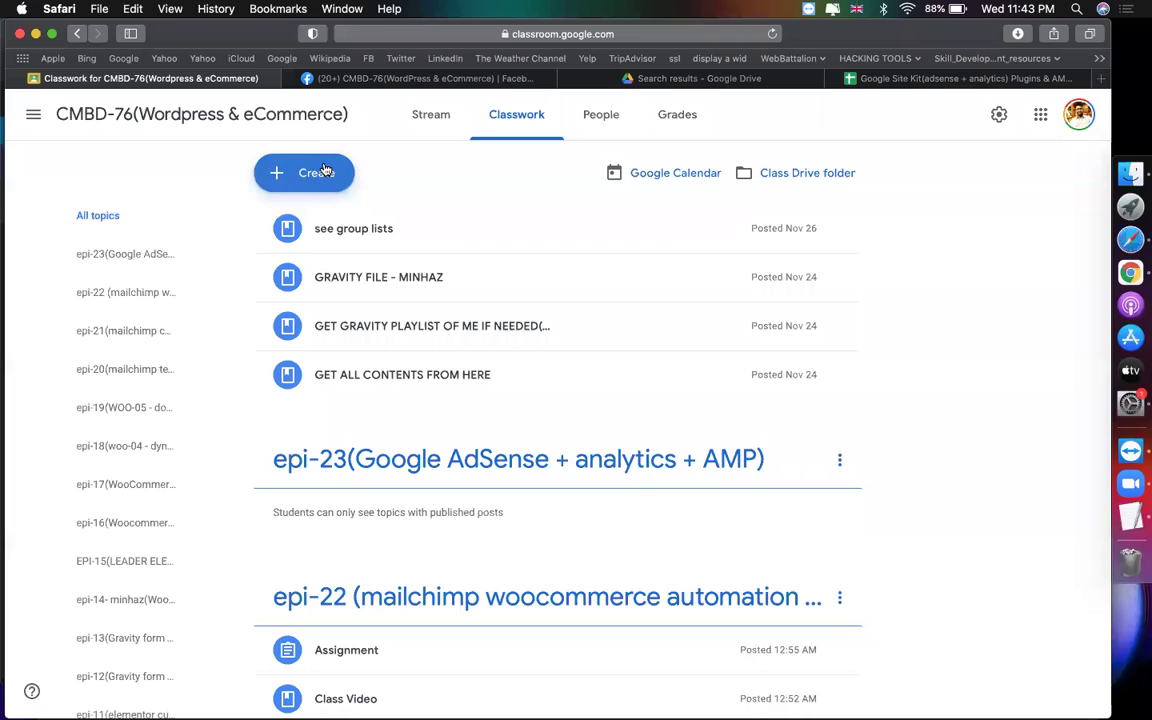
left_click(318, 174)
Step: Create a material titled 'get sheet for sitekit am&' with the pasted spreadsheet link attached
left_click(337, 338)
type("get sh")
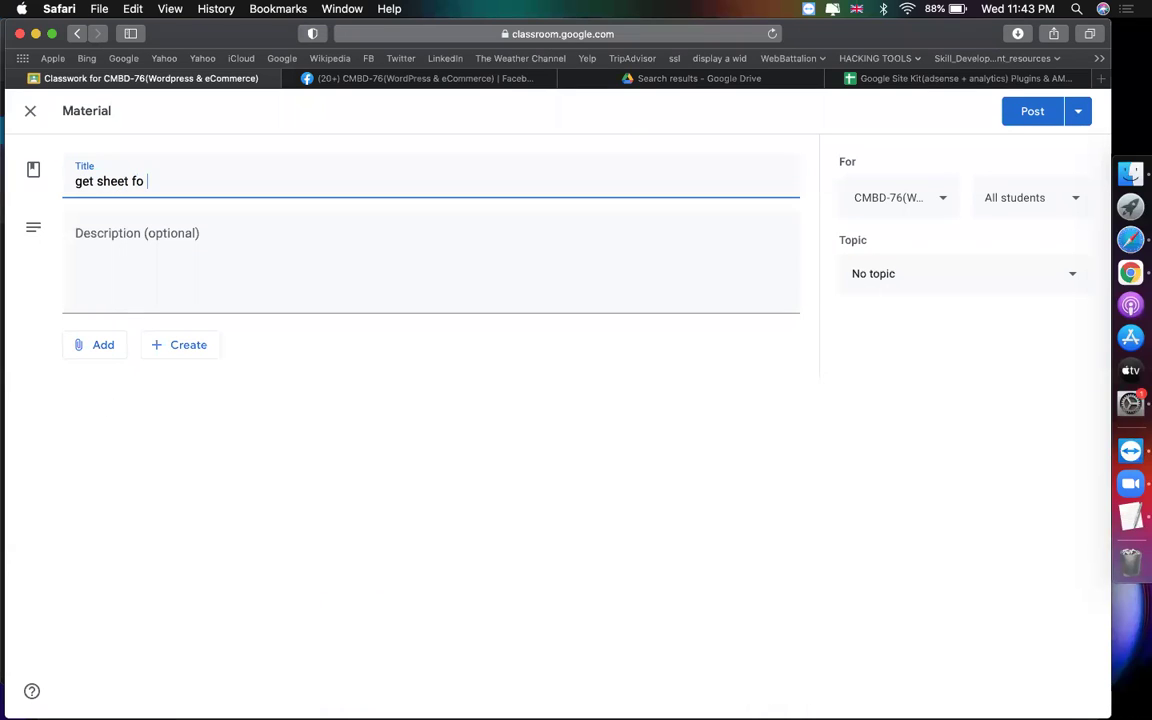
type("eet for sitekit am")
type("& amp")
left_click(97, 345)
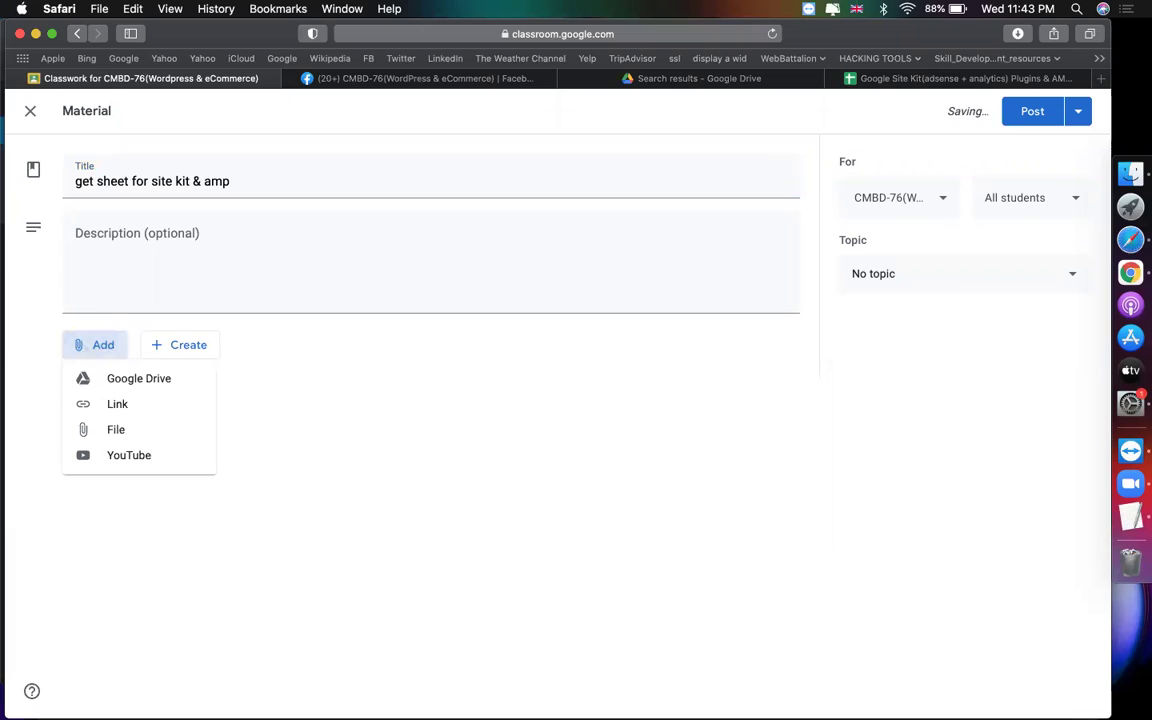
left_click(116, 401)
key("super+v")
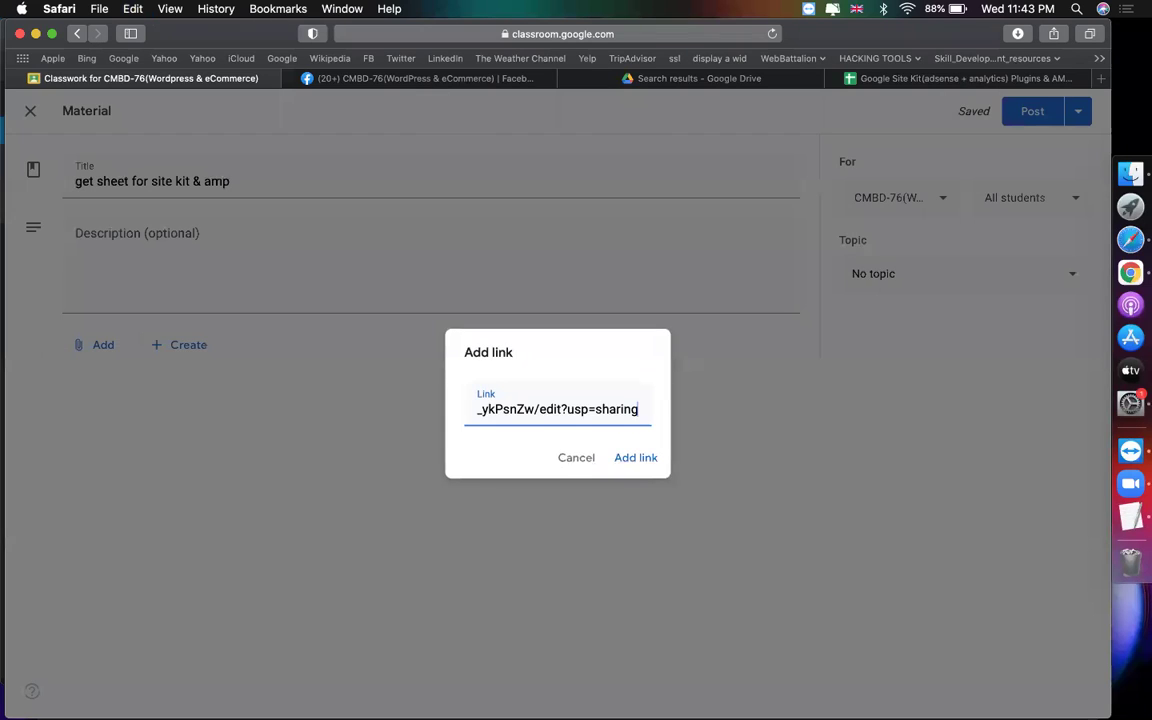
key("Return")
Step: File the material under topic epi-23 and post it to the class
left_click(903, 294)
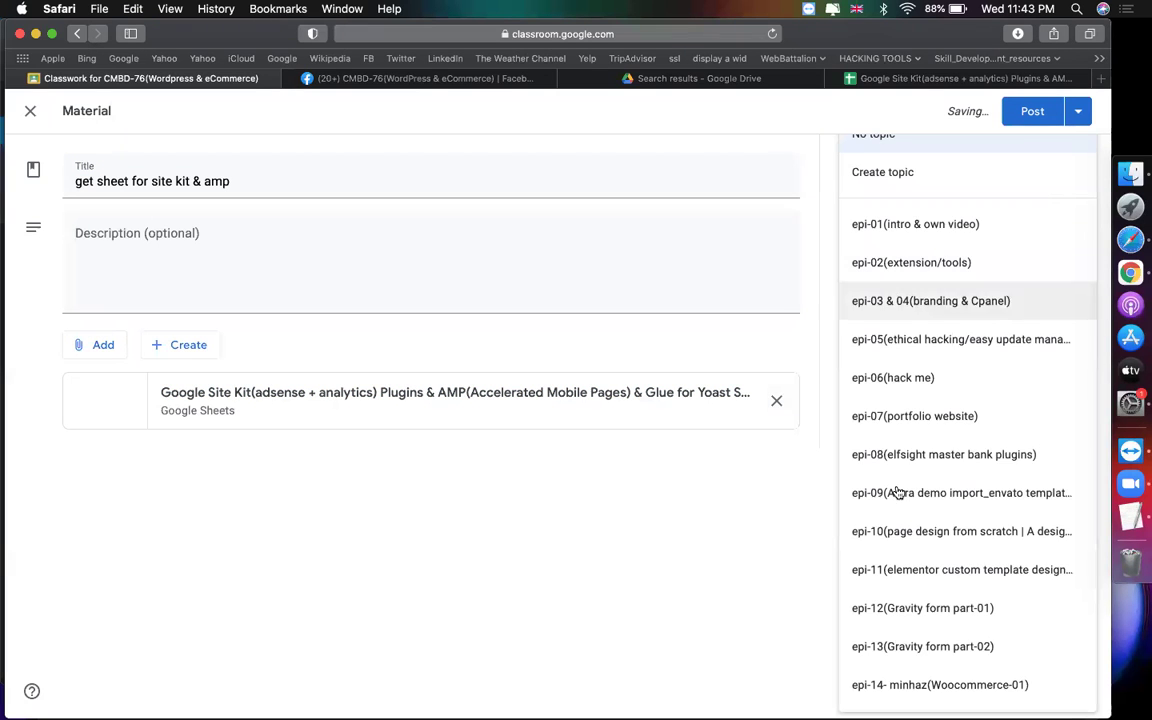
scroll(946, 674, "down", 5)
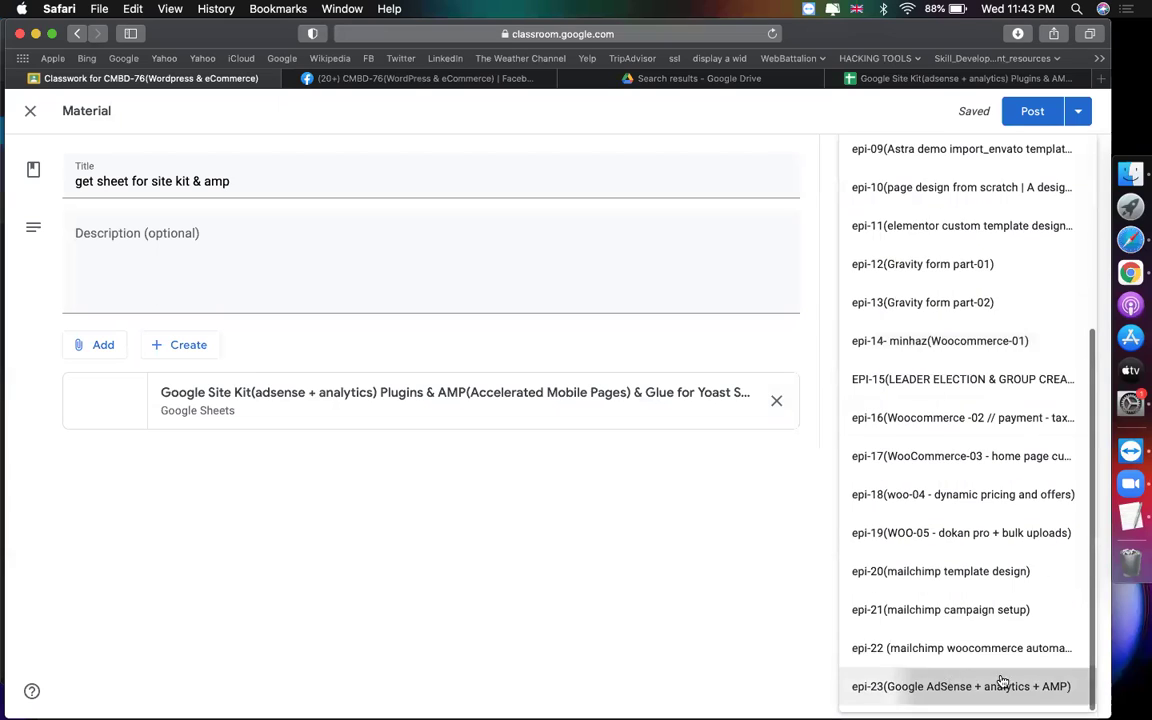
left_click(962, 686)
left_click(1030, 111)
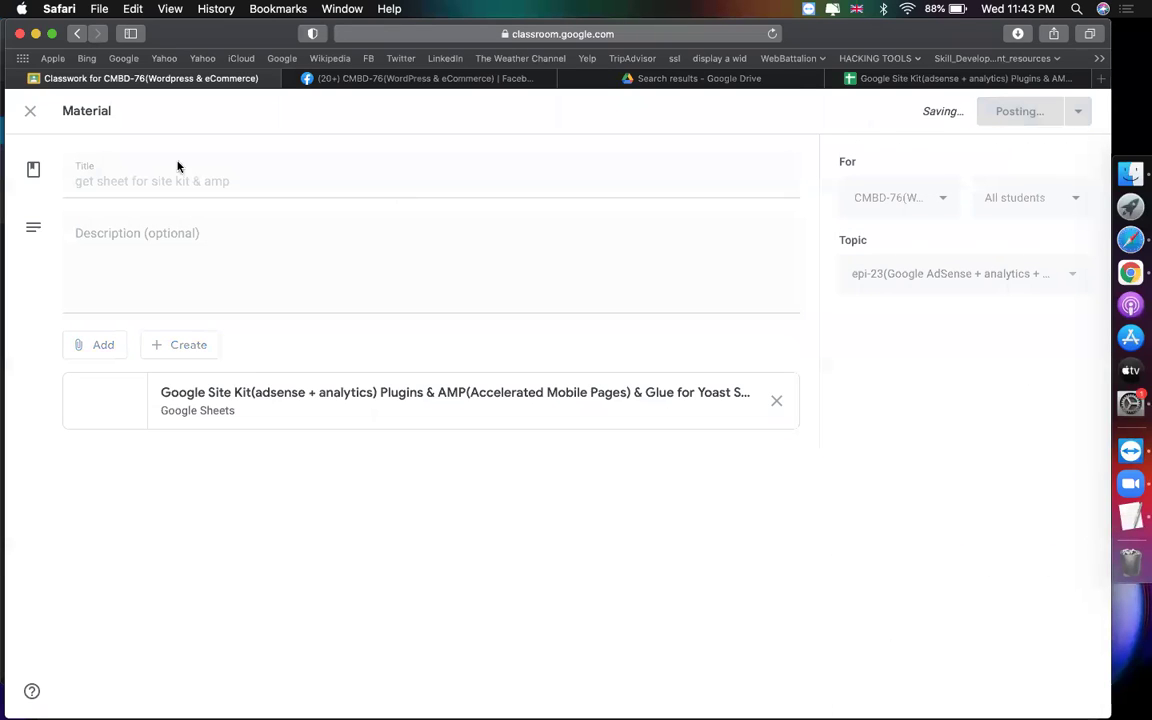
Step: Open the Site Kit notes spreadsheet in a new tab from the pasted URL
left_click(898, 80)
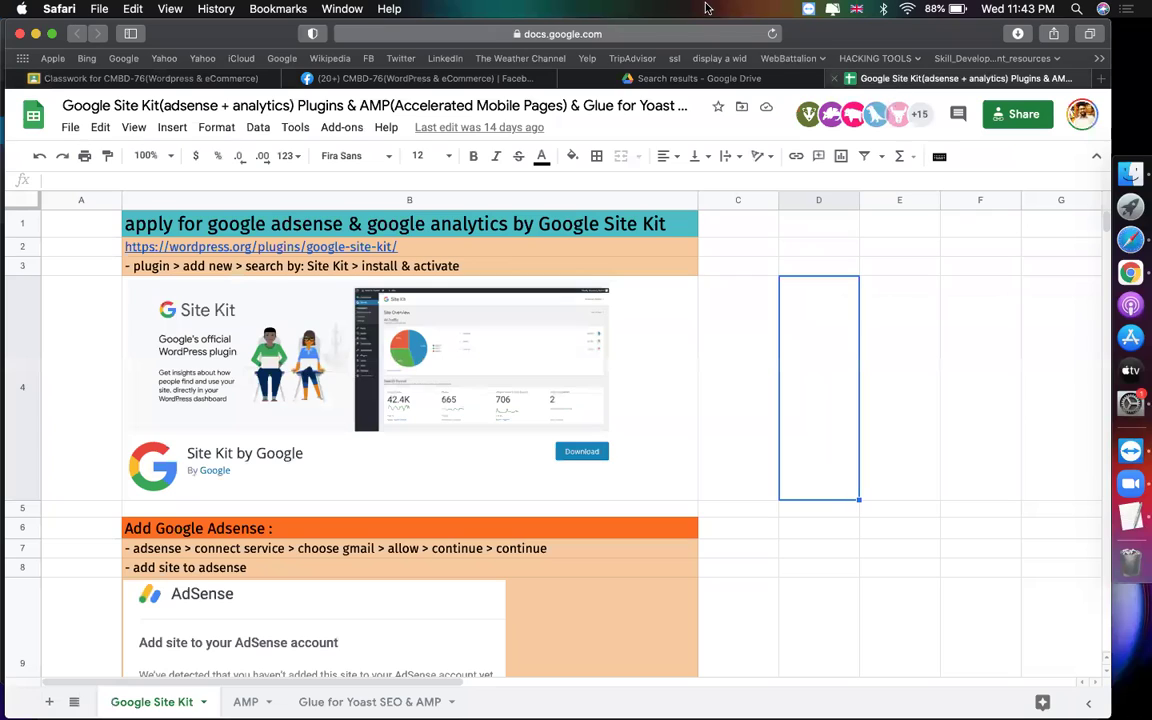
left_click(580, 34)
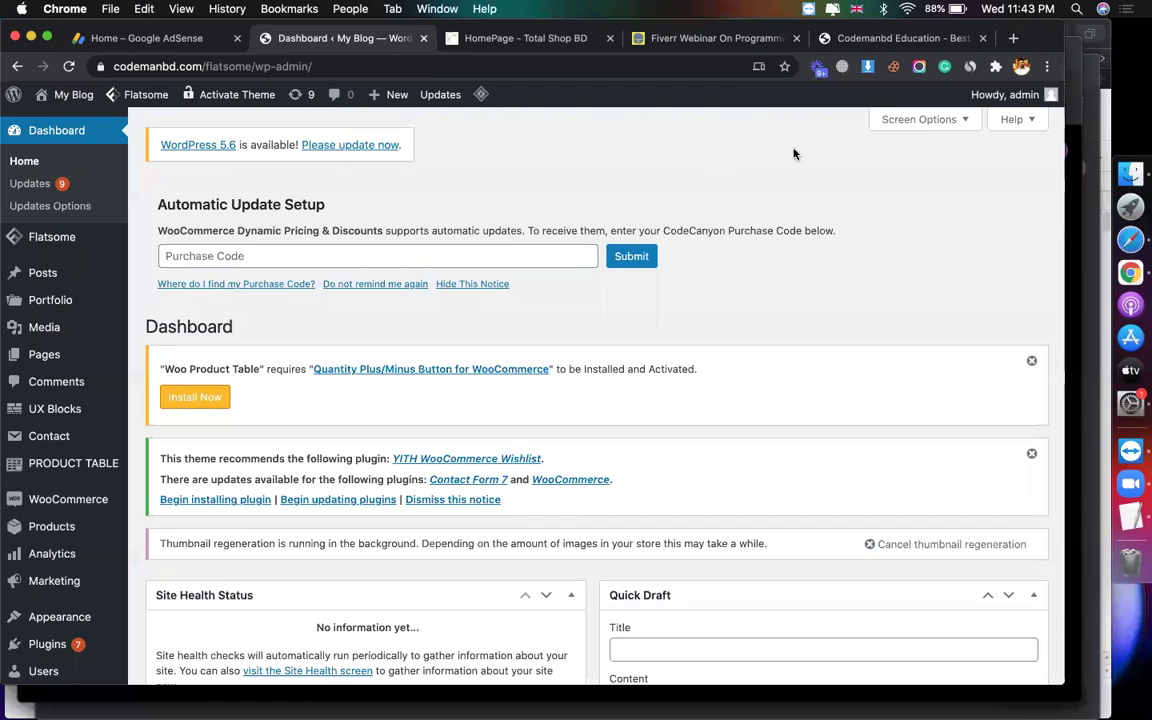
left_click(1012, 38)
key("cmd+v")
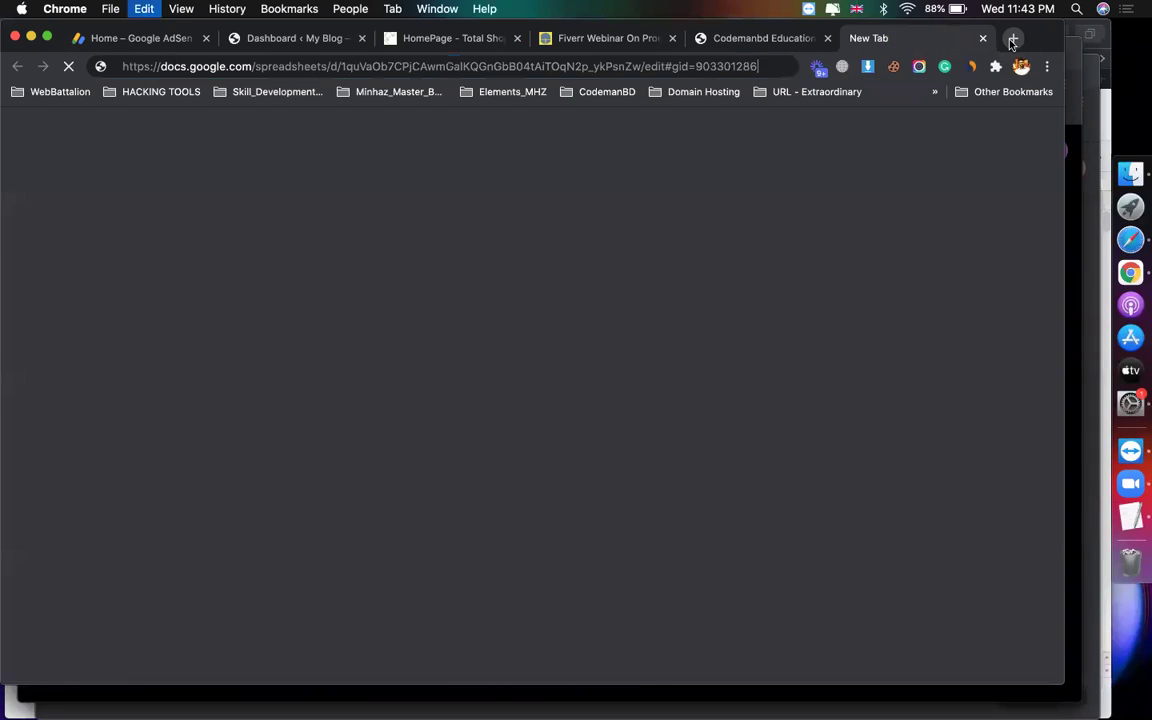
key("Return")
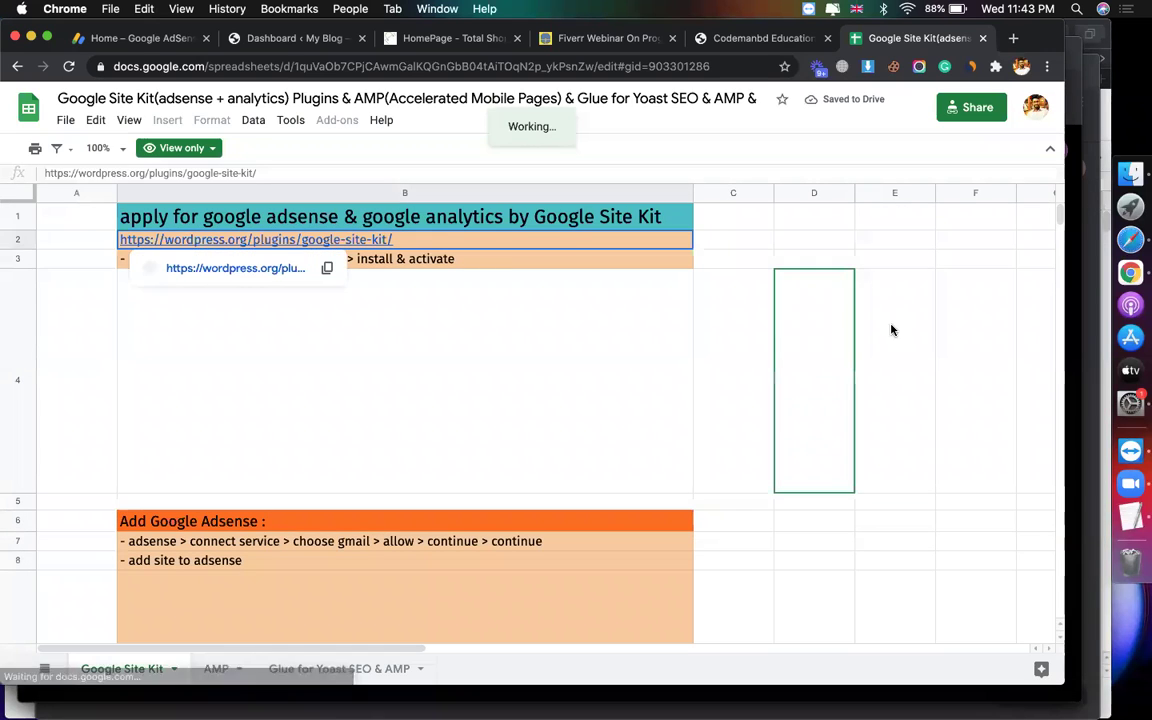
Step: Review the Add Google Adsense and Run ads on google steps in cells B6–B15
scroll(678, 386, "down", 5)
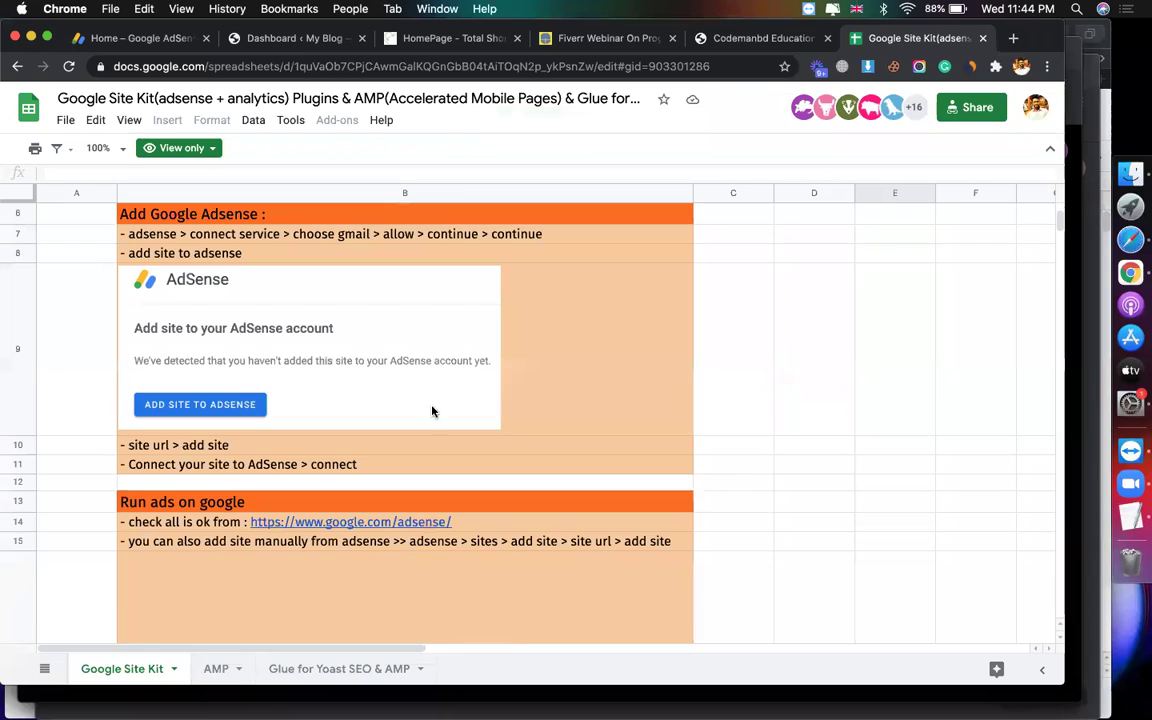
left_click(280, 215)
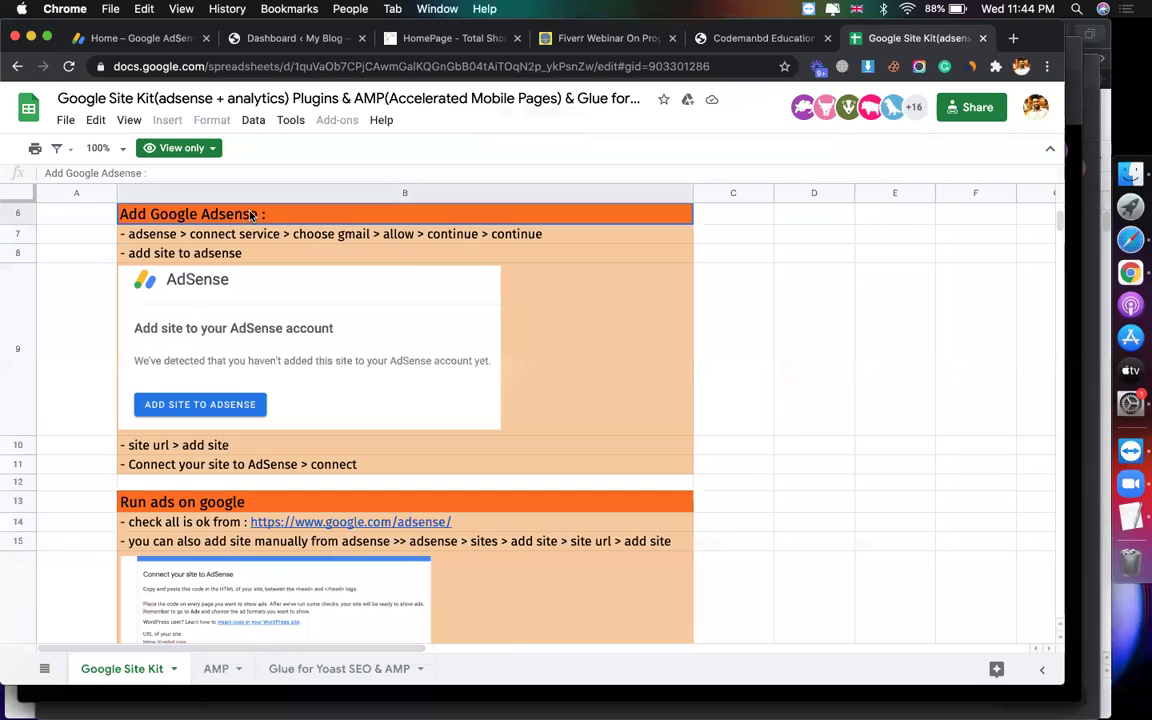
left_click(259, 238)
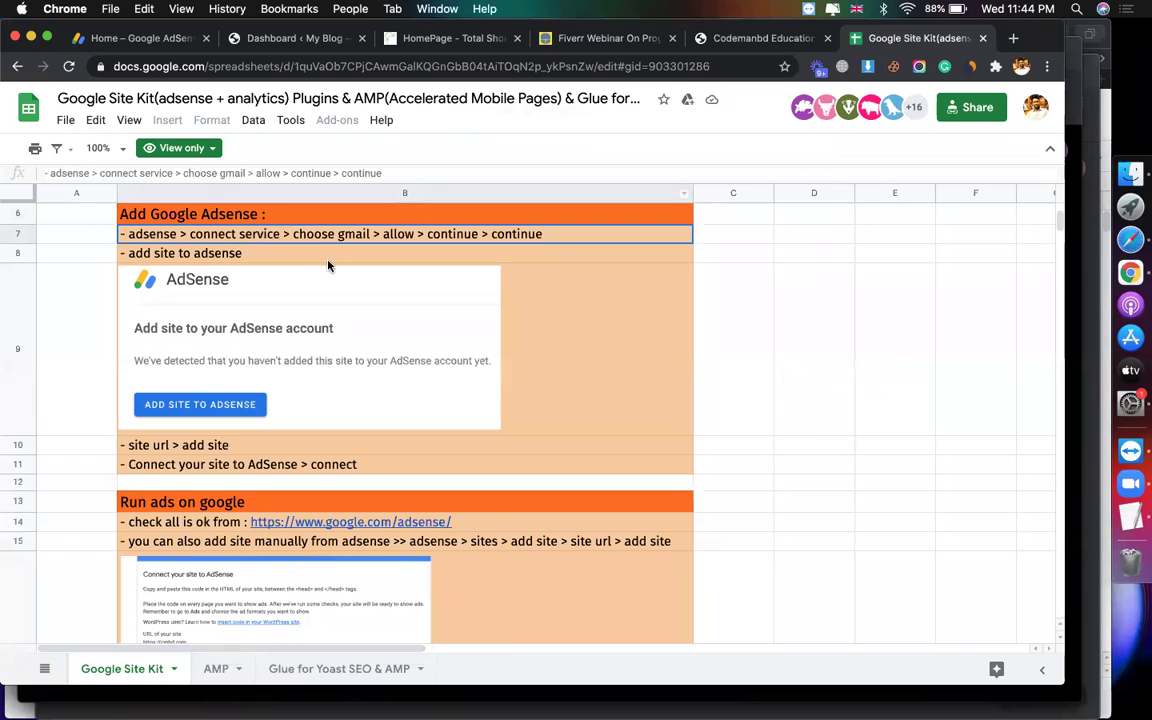
scroll(471, 362, "down", 3)
left_click(300, 292)
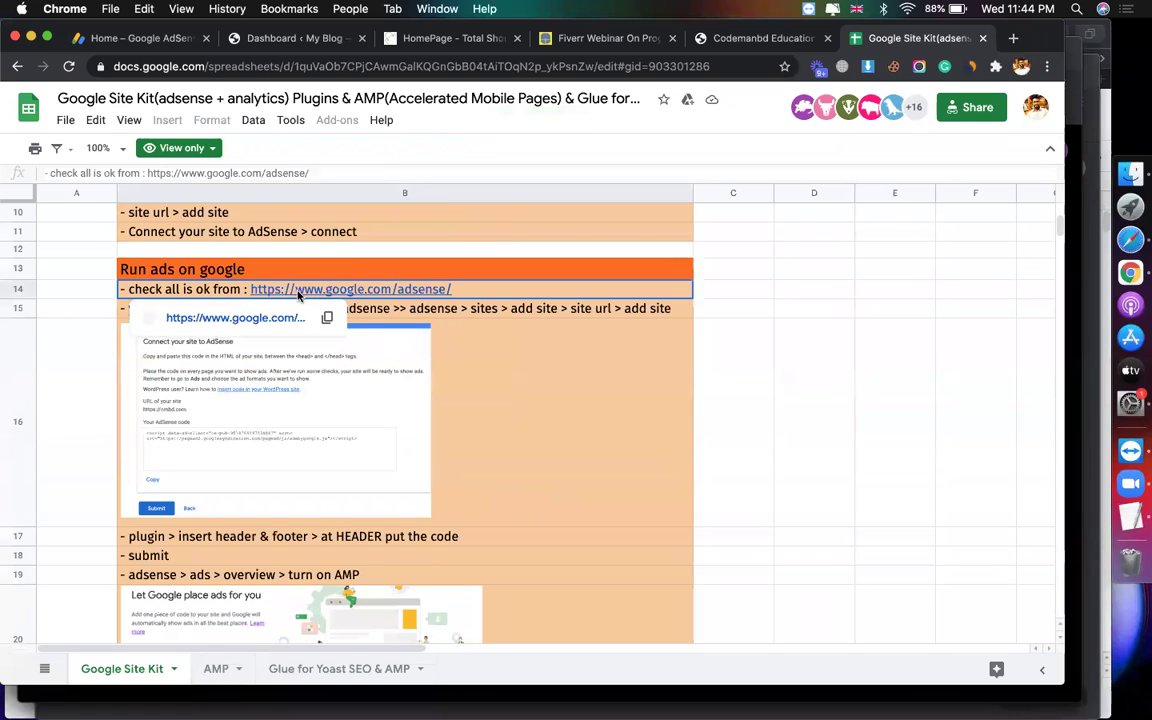
left_click(164, 272)
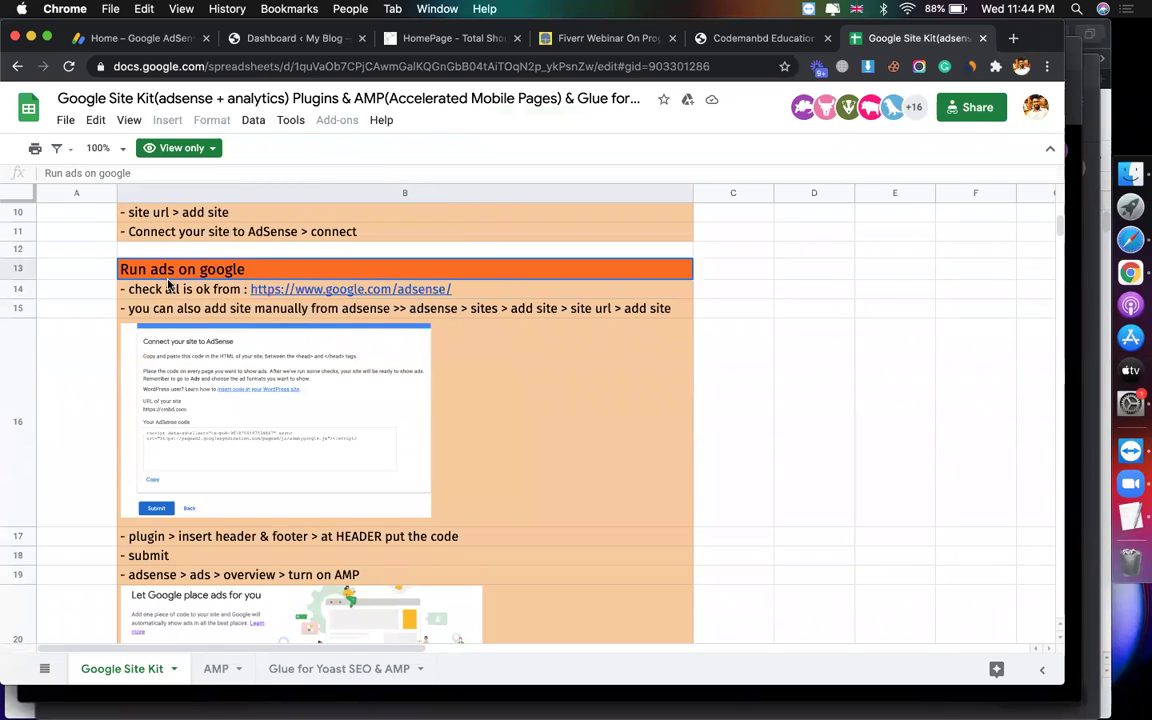
scroll(170, 282, "up", 7)
scroll(181, 290, "down", 2)
scroll(181, 290, "down", 10)
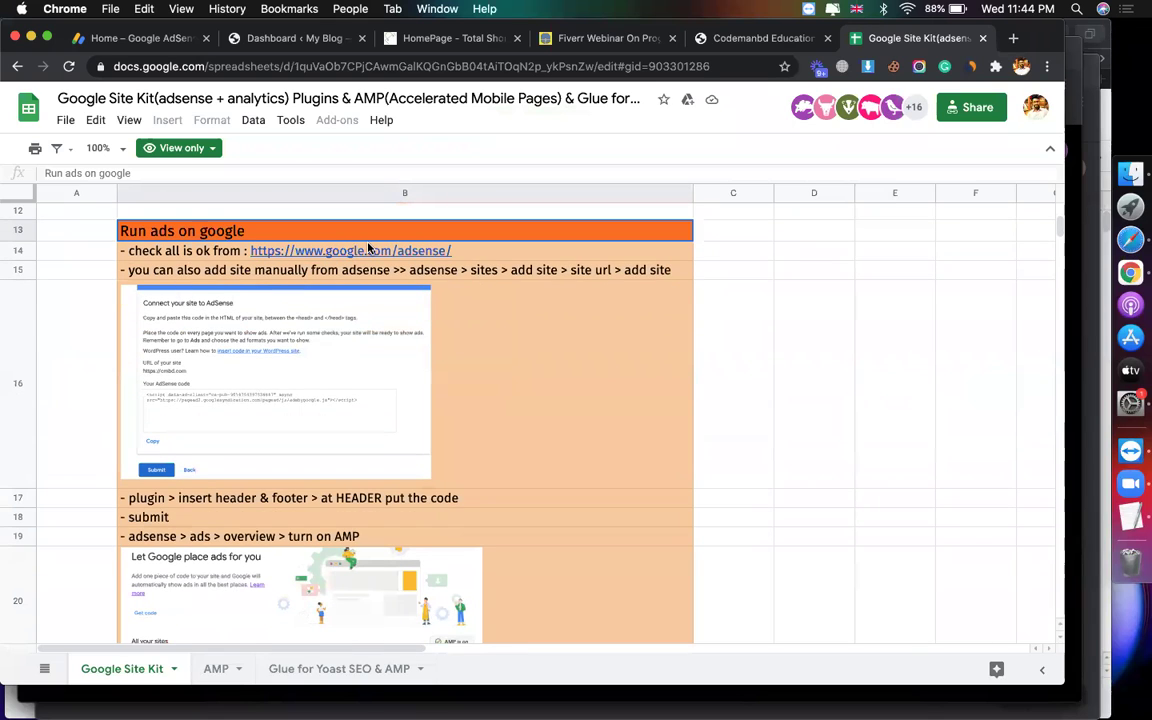
left_click(823, 288)
left_click(347, 280)
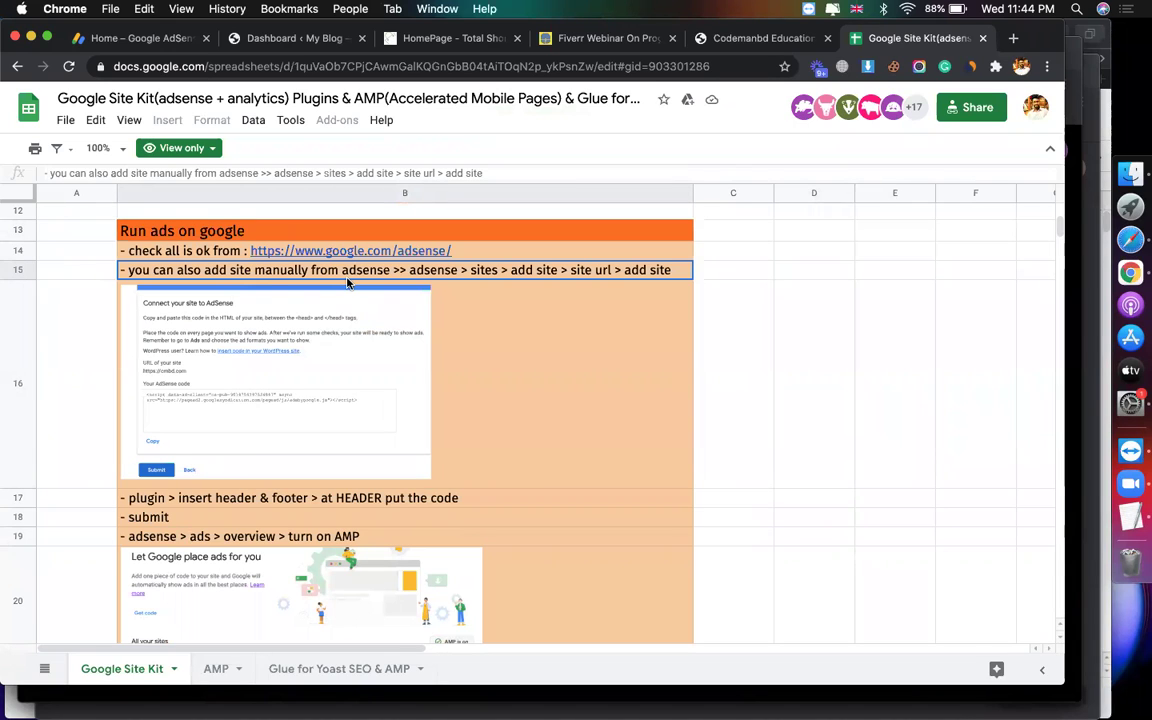
Step: Scroll the totalshopbd.com storefront to inspect the Alibaba ad blocks among products and footer
left_click(413, 38)
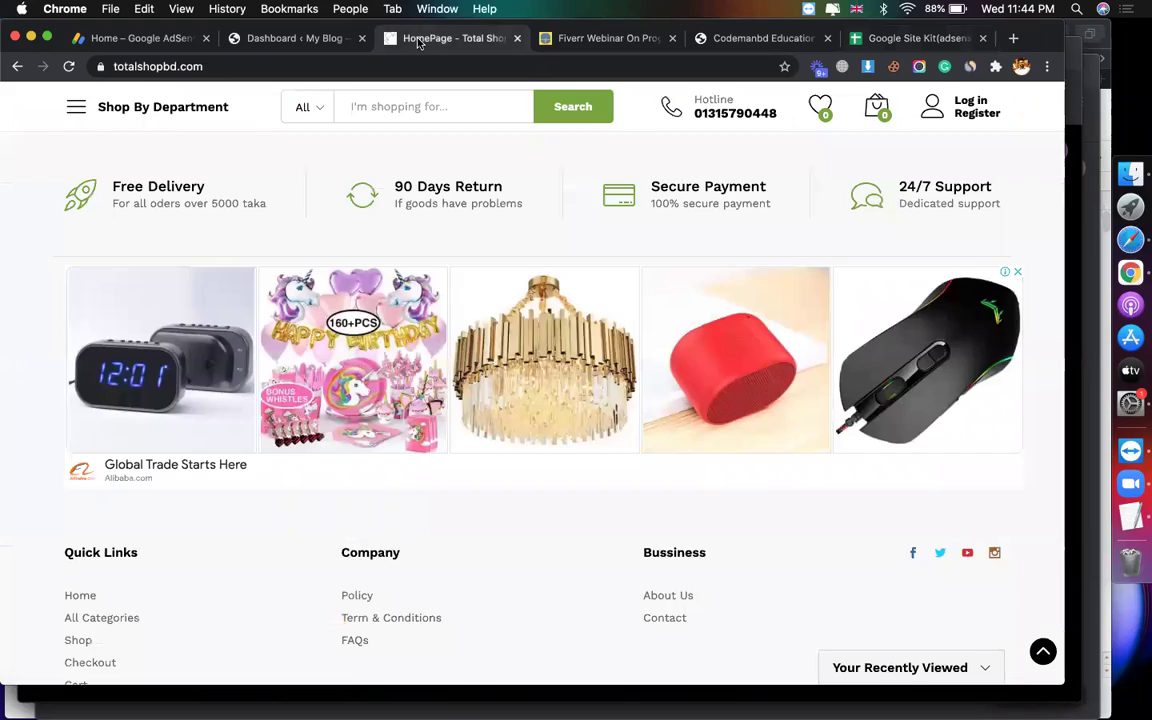
scroll(387, 470, "down", 10)
scroll(387, 470, "up", 15)
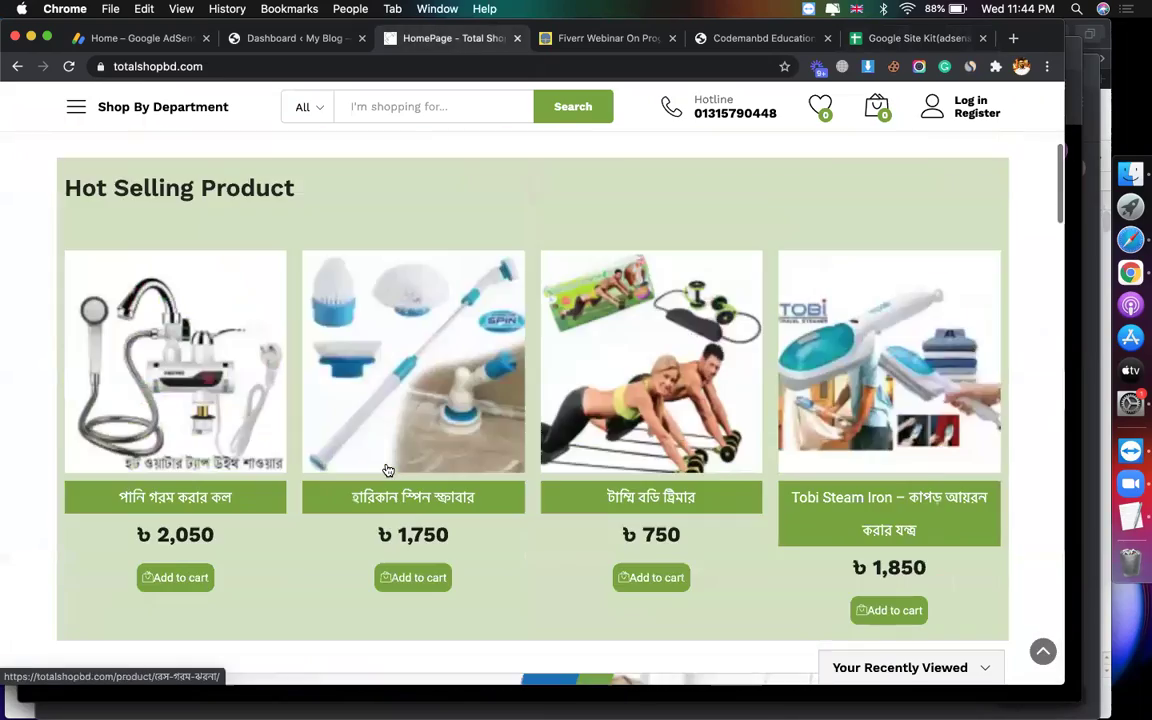
scroll(387, 470, "down", 15)
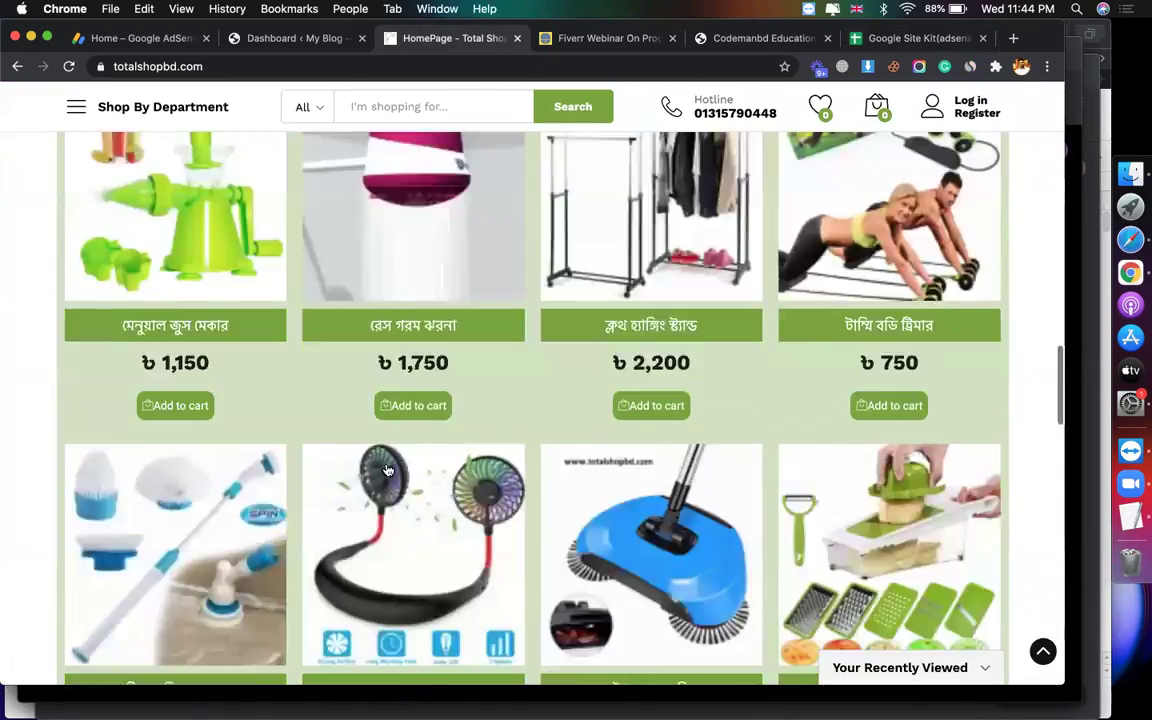
scroll(387, 470, "up", 5)
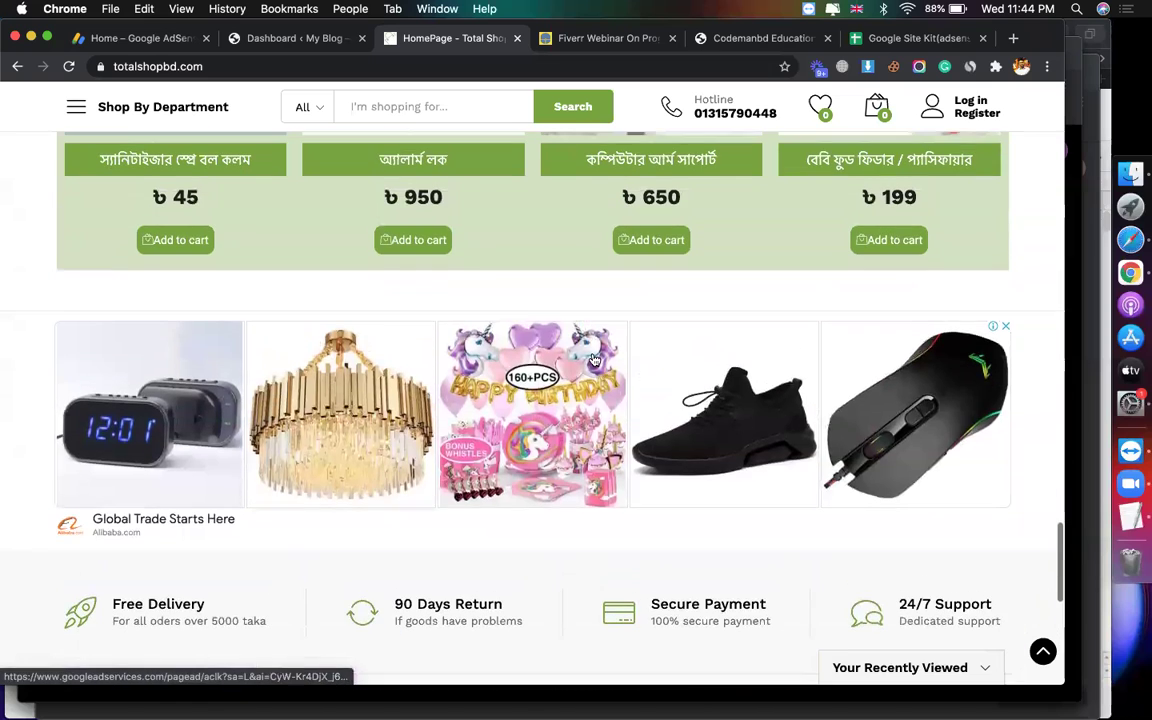
scroll(462, 410, "up", 5)
scroll(462, 410, "up", 10)
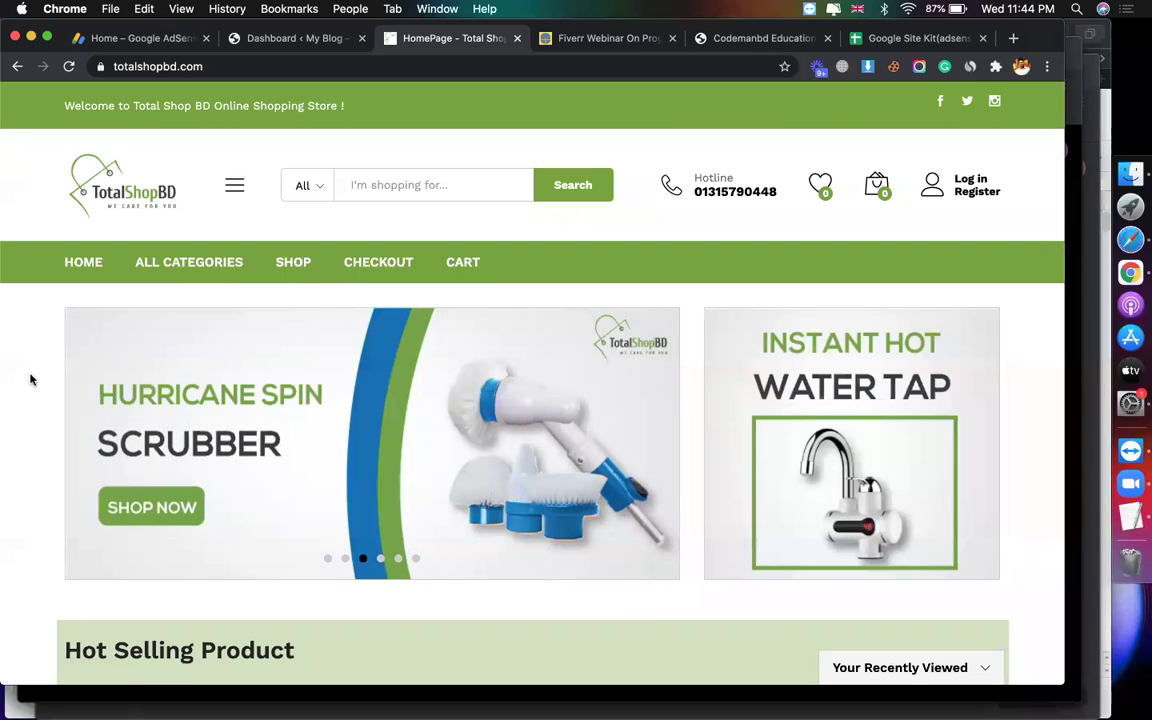
scroll(170, 449, "down", 20)
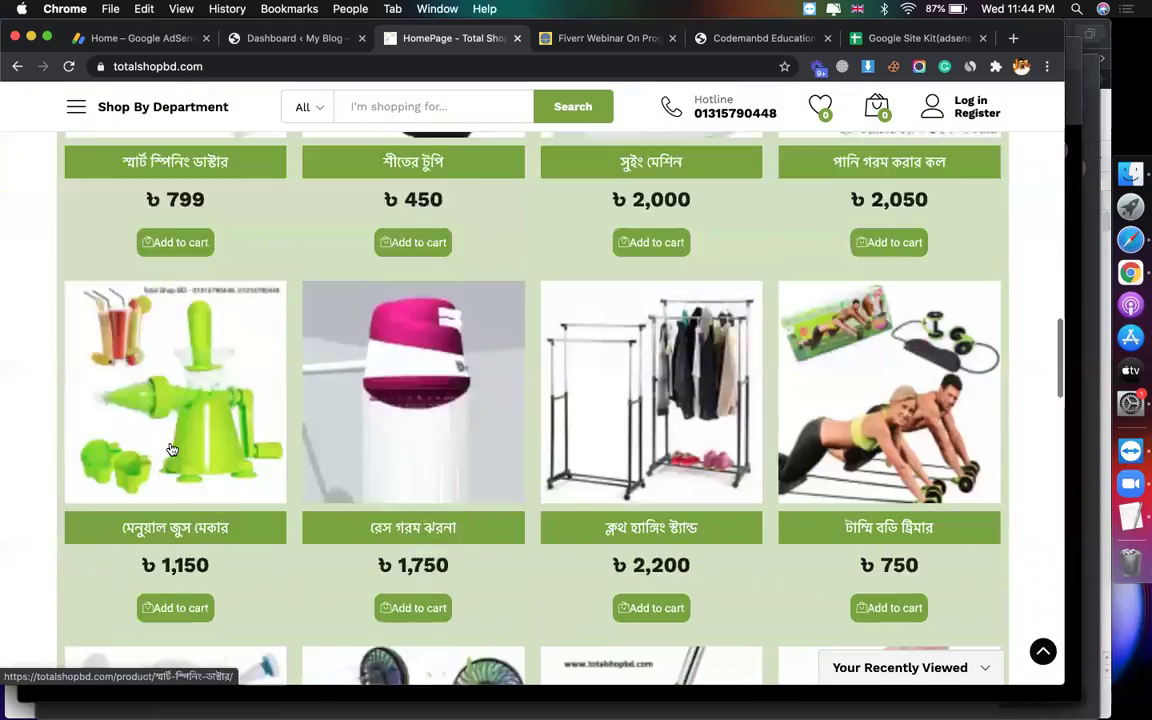
scroll(170, 449, "down", 3)
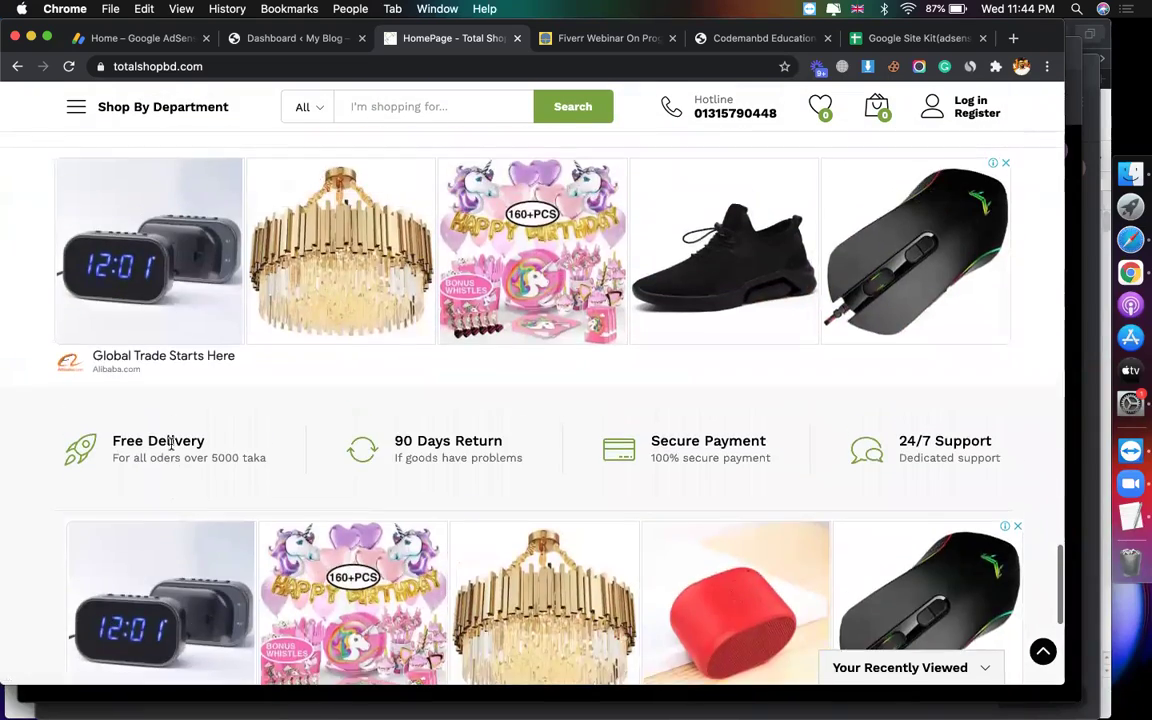
scroll(171, 443, "up", 2)
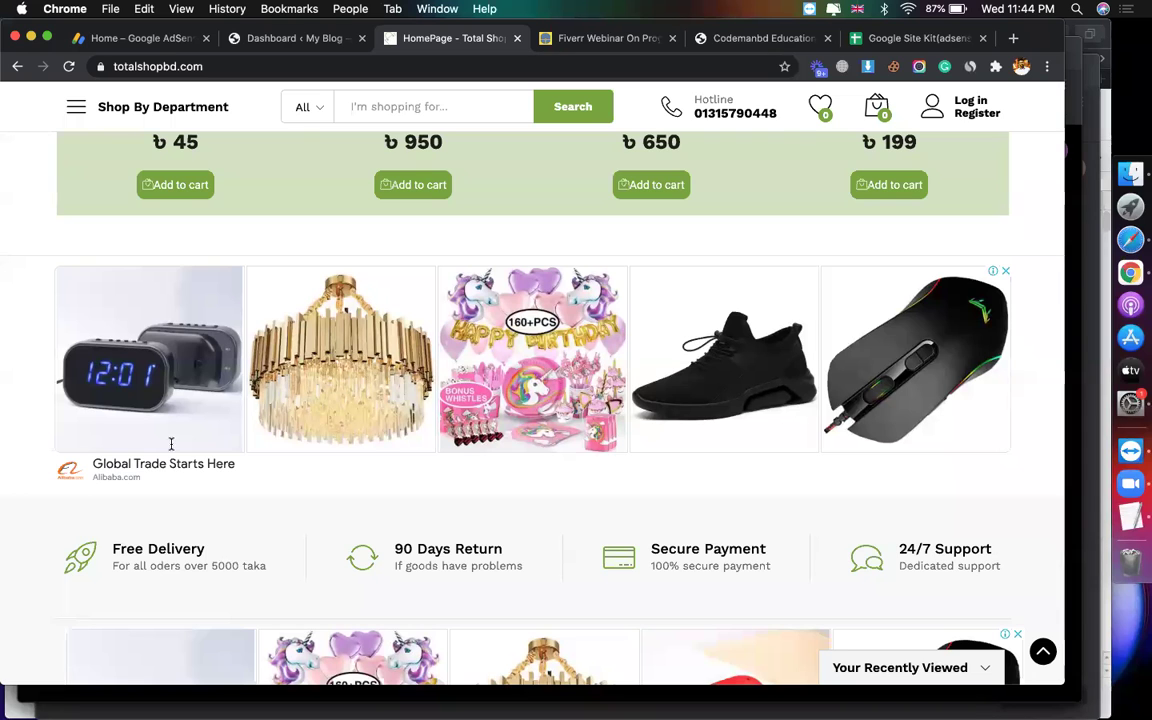
scroll(171, 443, "up", 3)
scroll(171, 443, "up", 20)
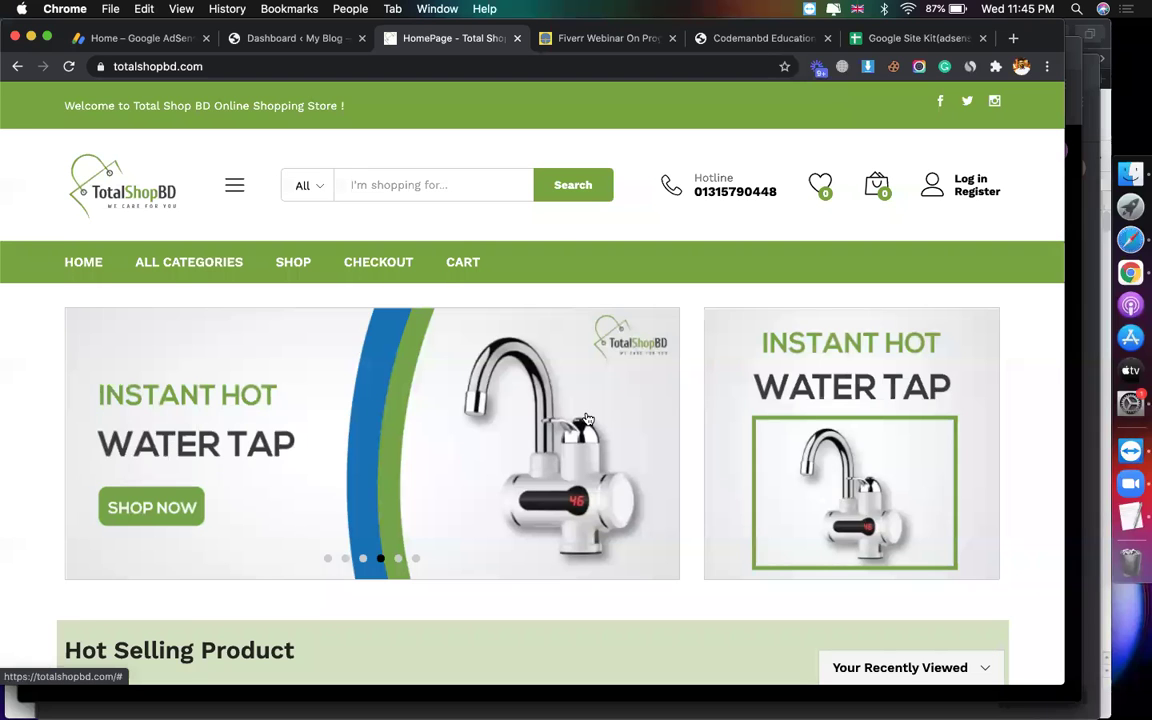
scroll(587, 418, "down", 5)
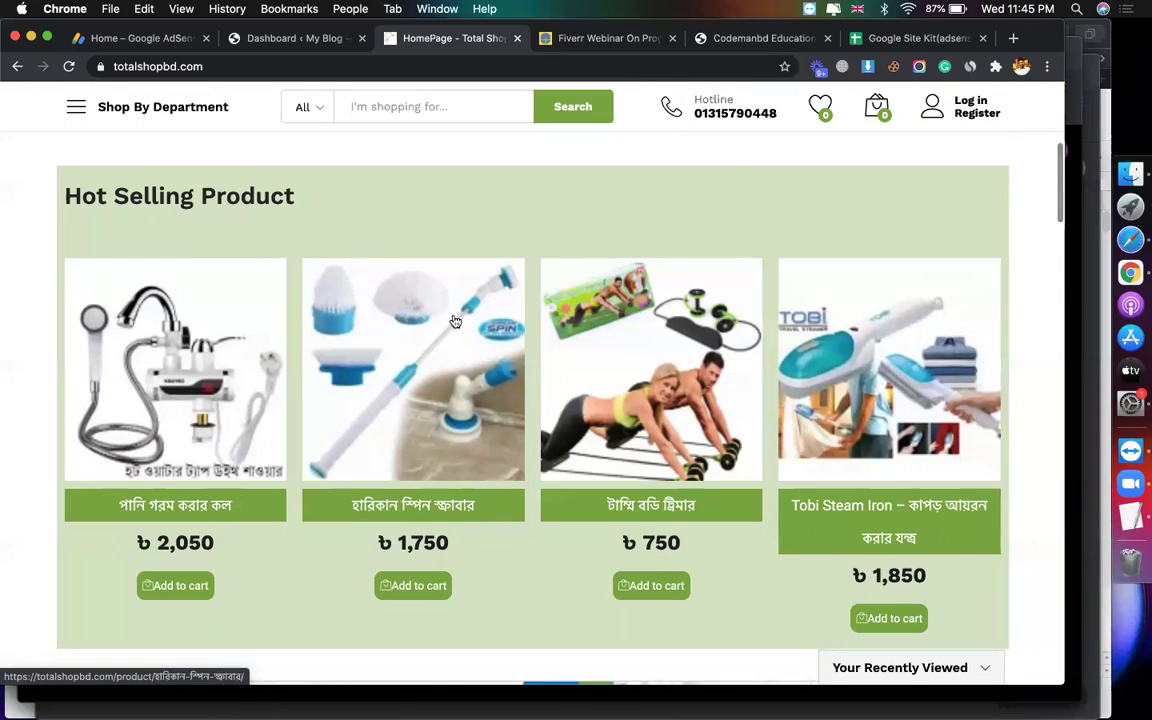
Step: Go from the Fiverr webinar post to the blog's home page
left_click(593, 40)
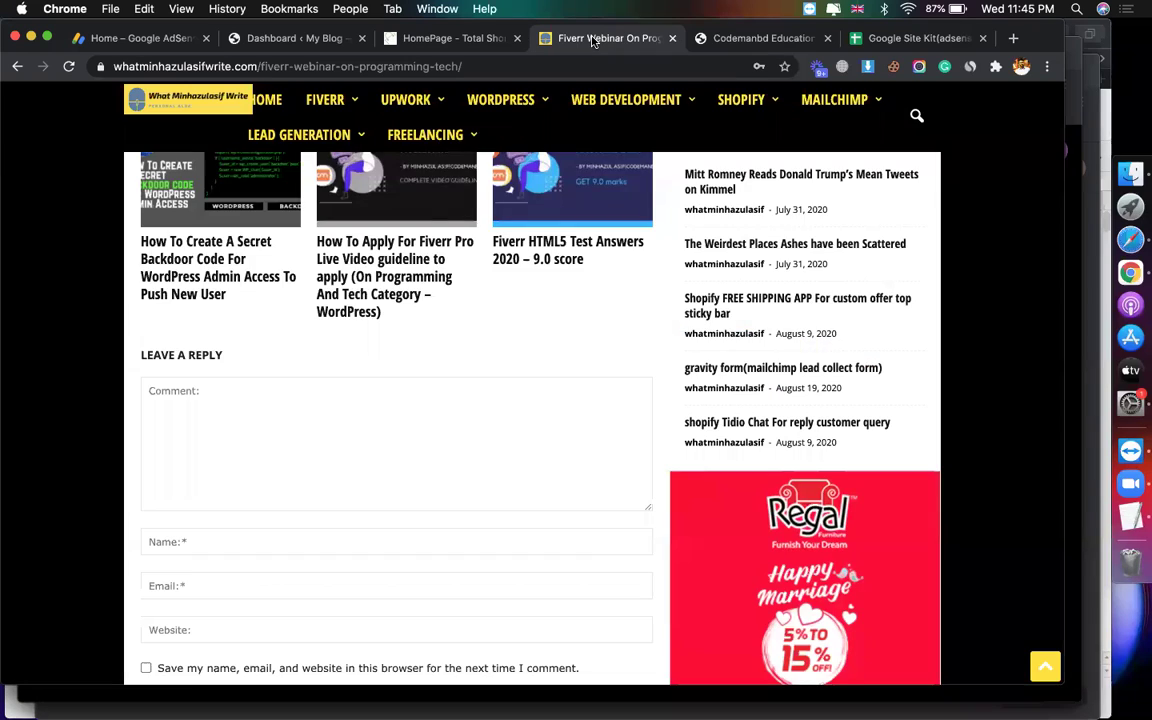
scroll(518, 379, "up", 15)
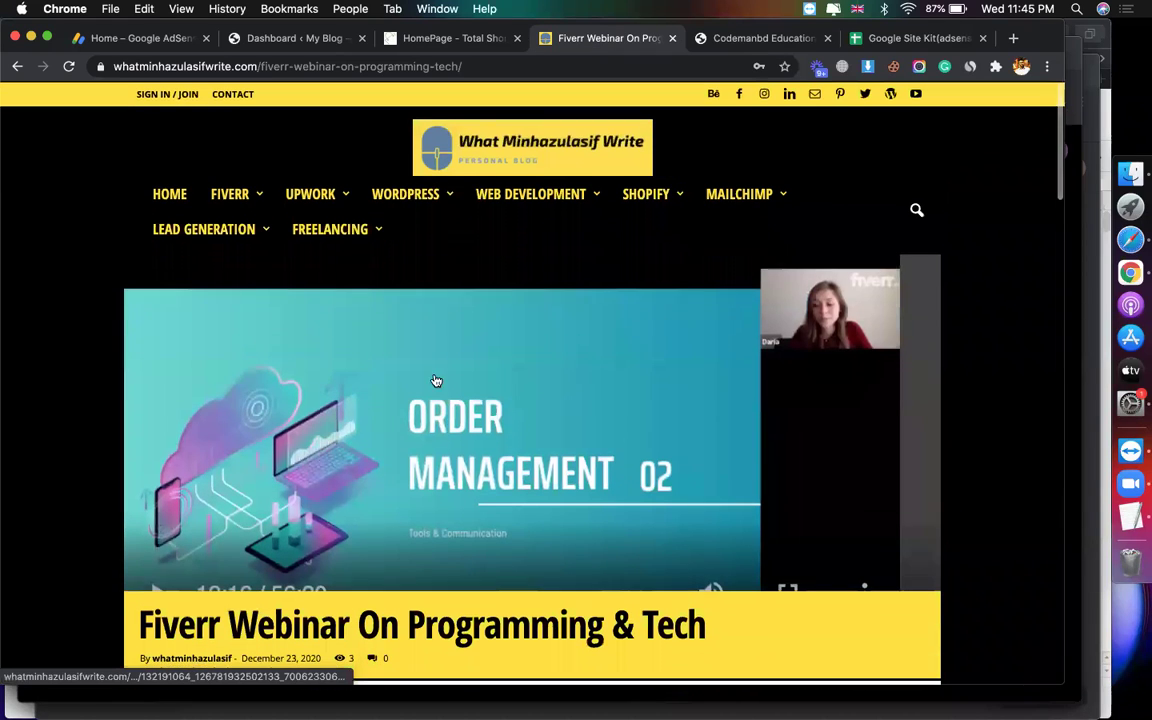
left_click(170, 194)
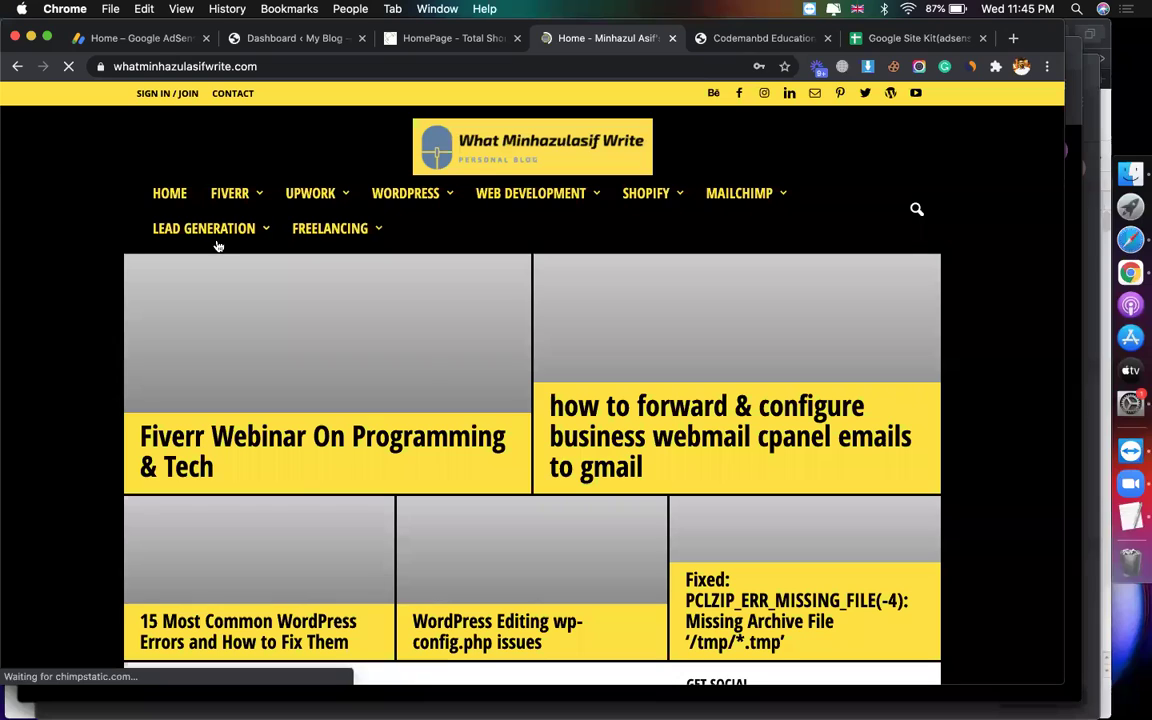
Step: Scroll through the blog's home-page posts, then return to the Google AdSense Home dashboard
scroll(997, 397, "down", 12)
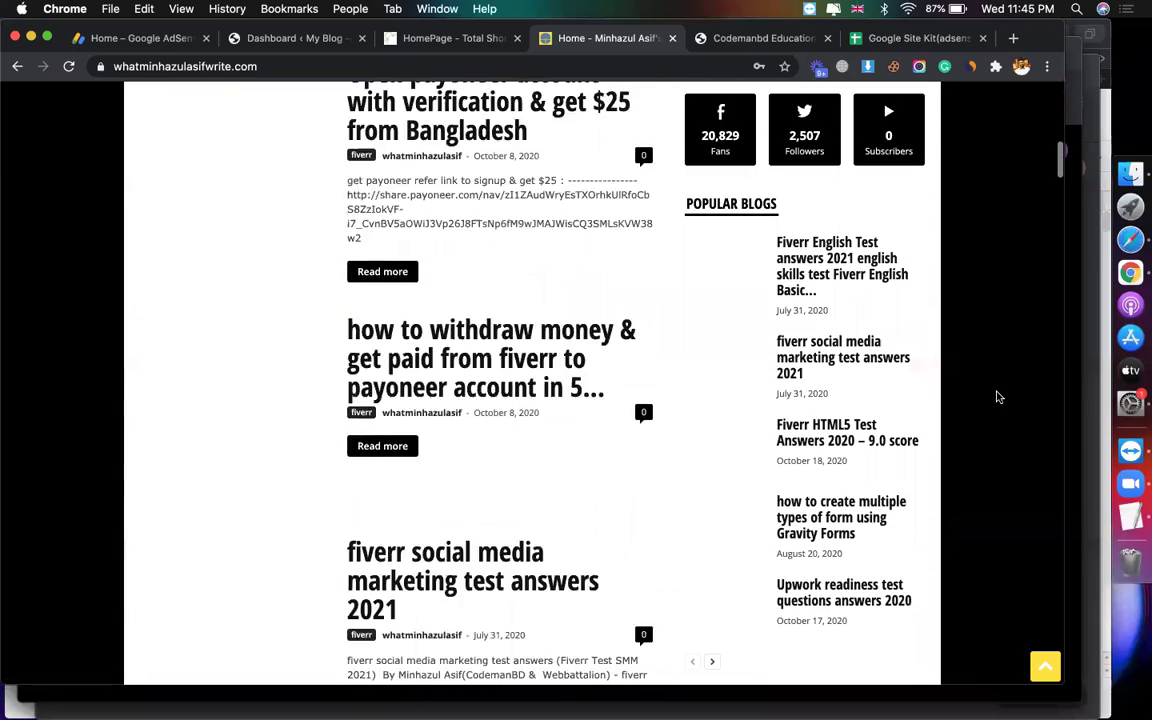
scroll(997, 397, "down", 15)
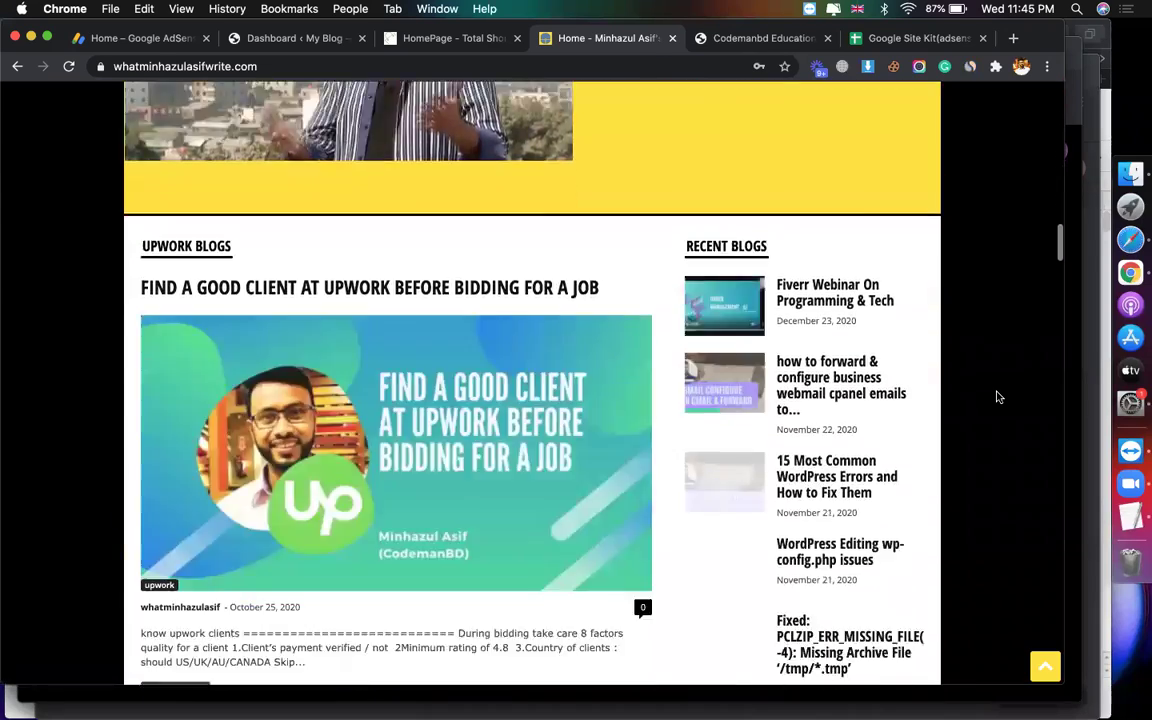
scroll(997, 397, "down", 10)
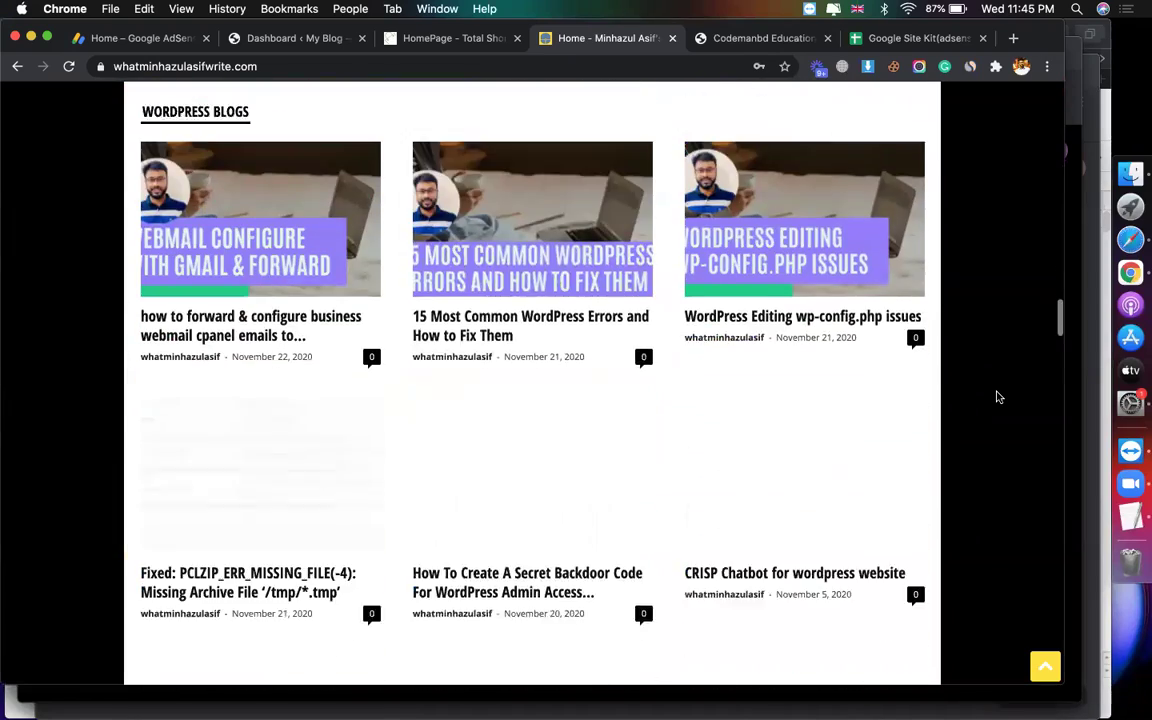
scroll(997, 397, "down", 12)
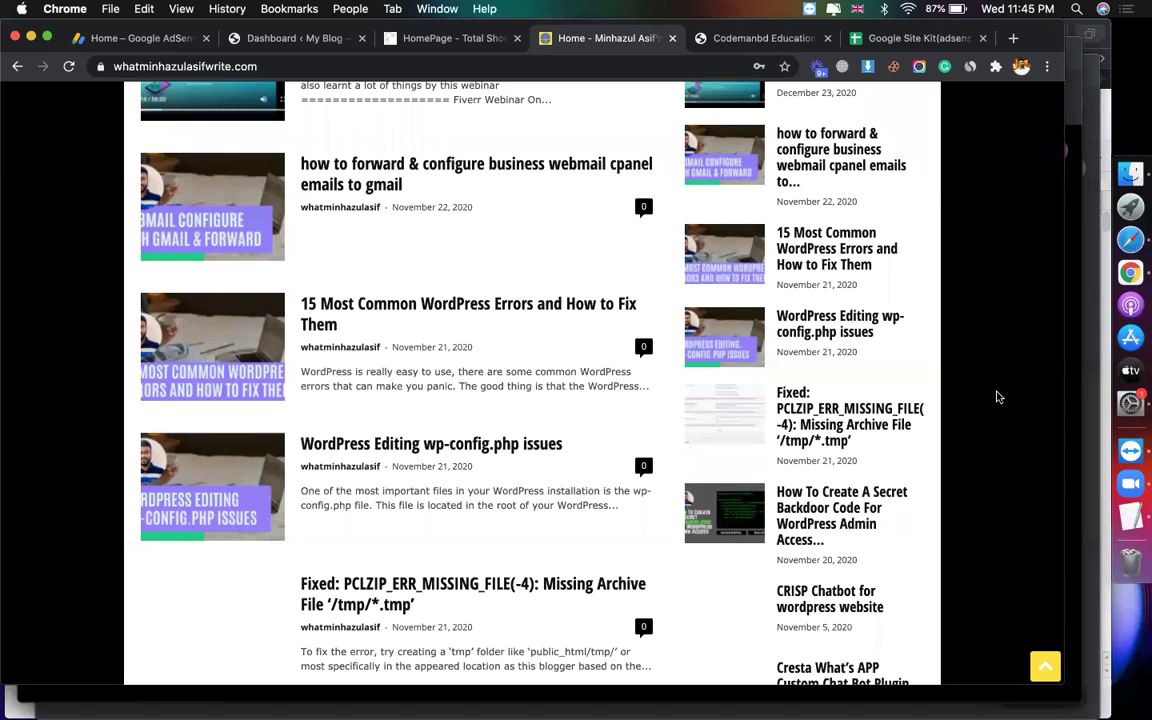
scroll(537, 282, "up", 15)
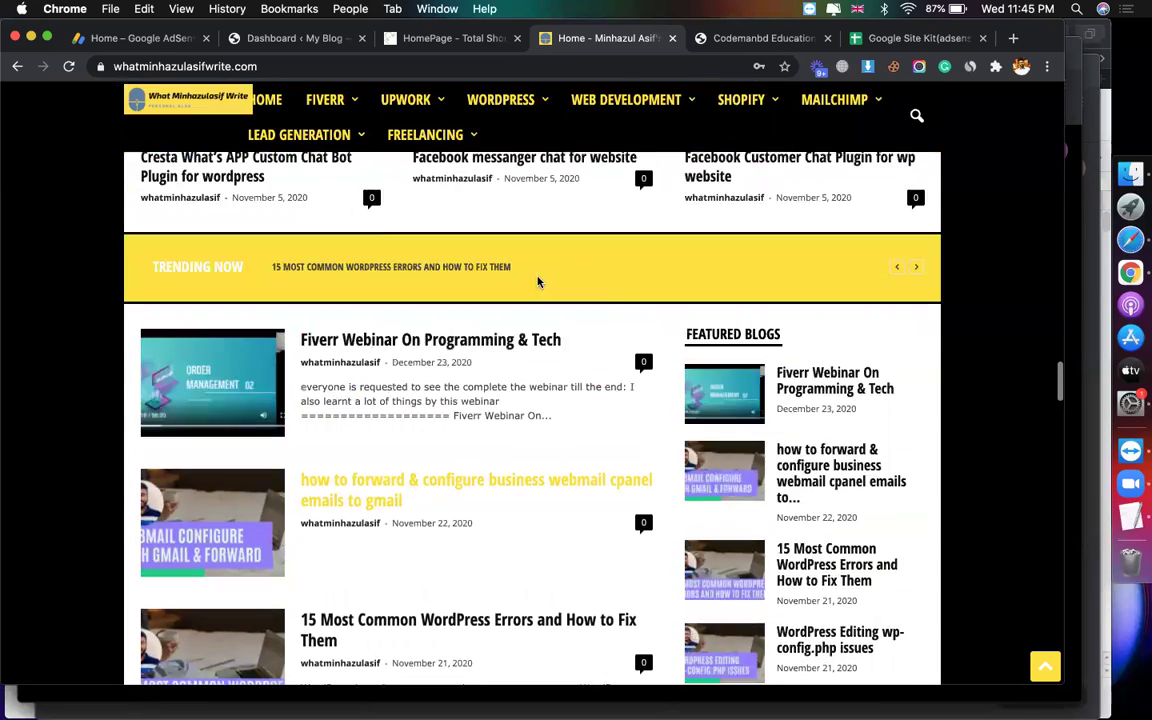
scroll(537, 282, "up", 15)
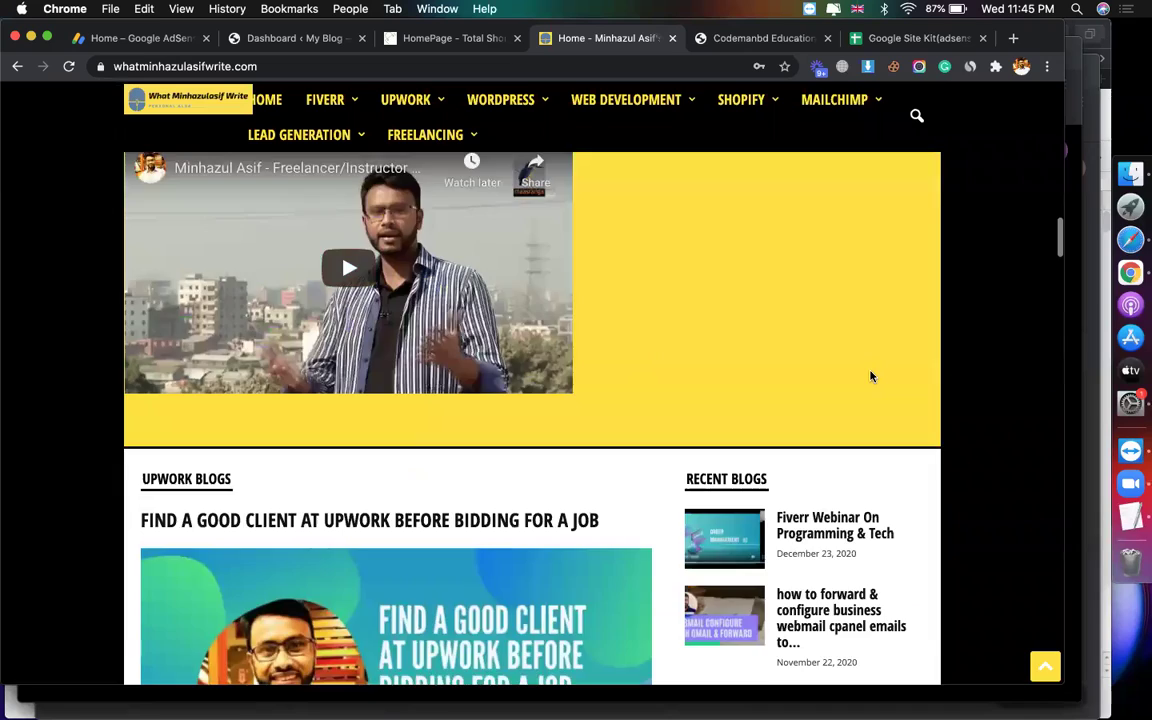
scroll(474, 414, "up", 3)
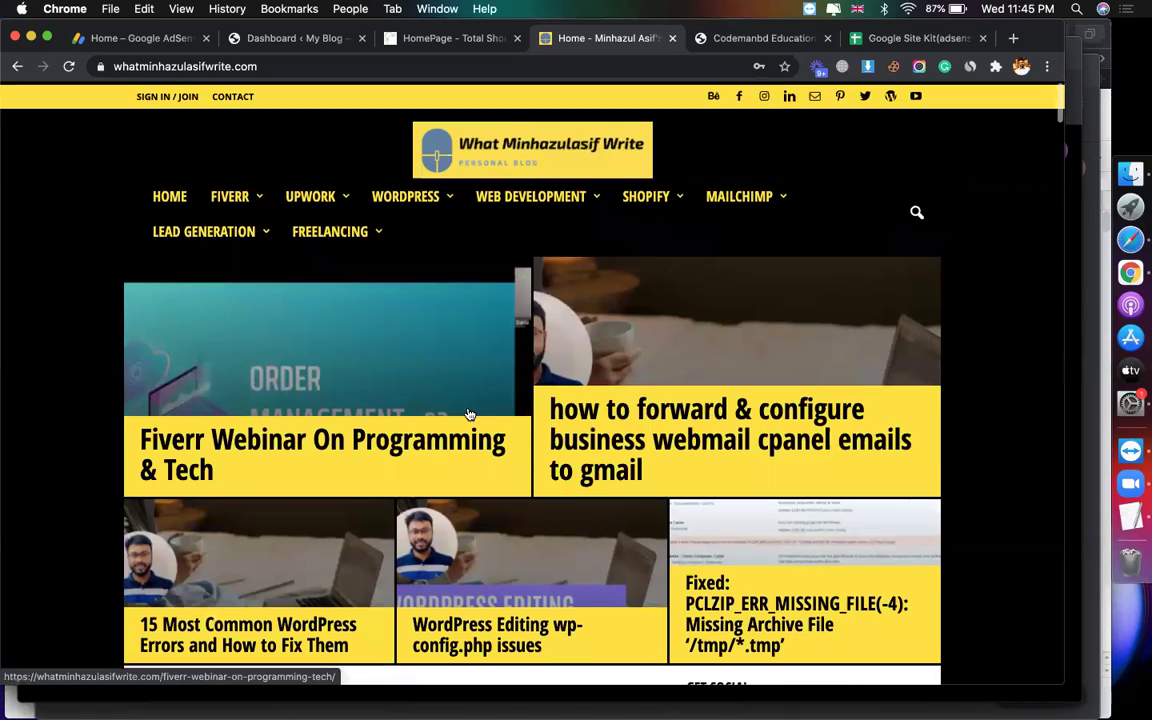
mouse_move(505, 205)
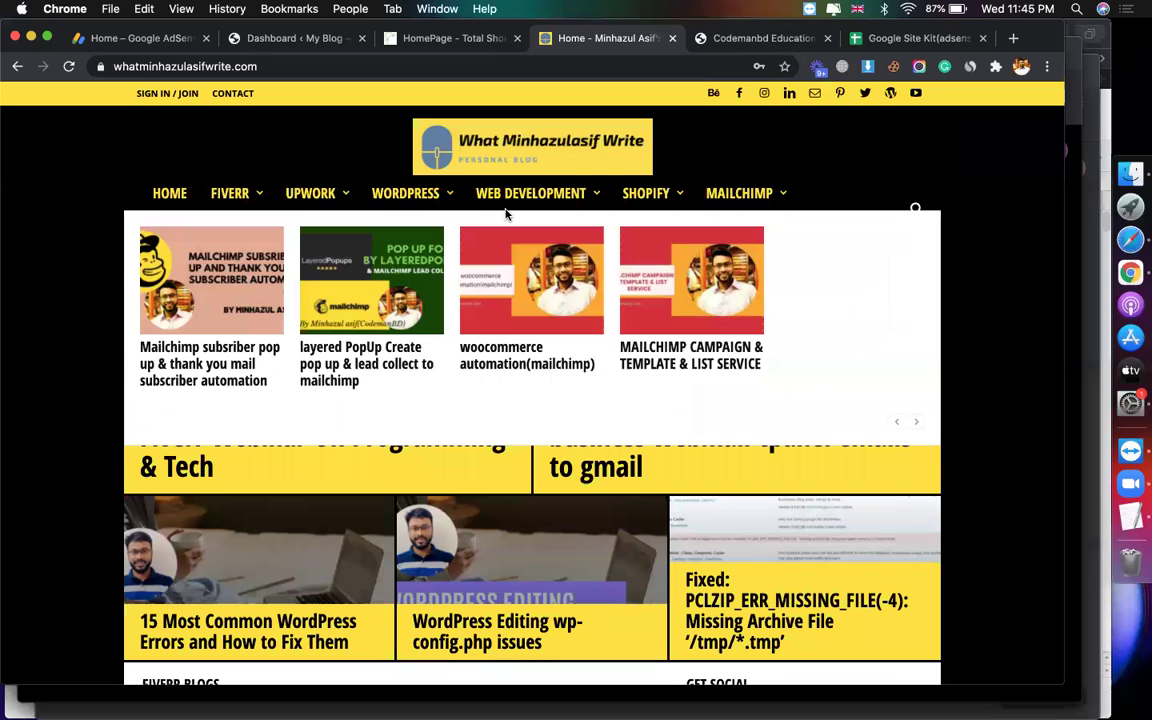
left_click(145, 38)
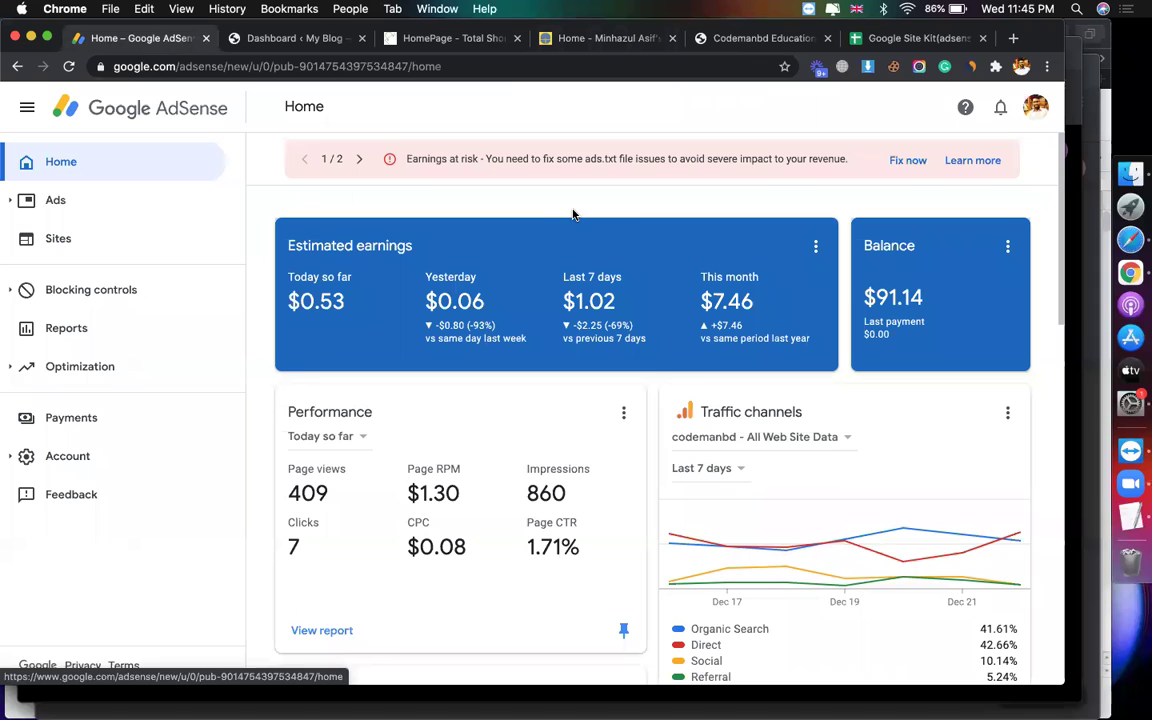
Step: Start adding a new site from AdSense's Sites list
left_click(88, 240)
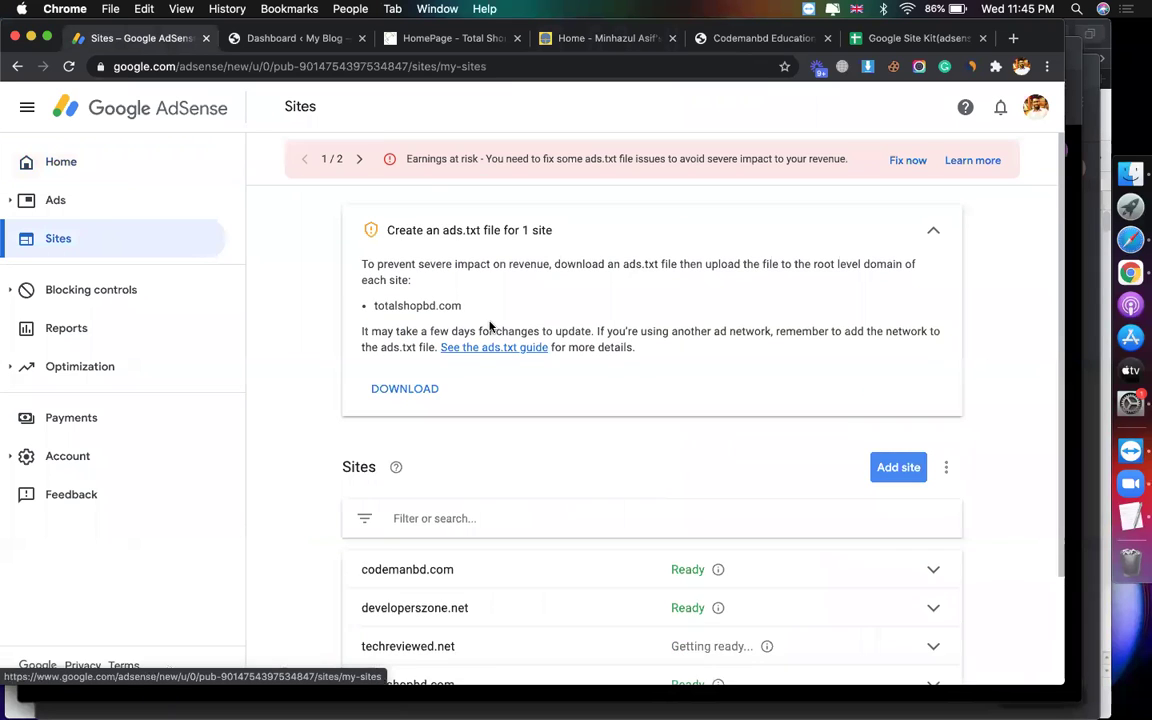
left_click(897, 468)
left_click(447, 39)
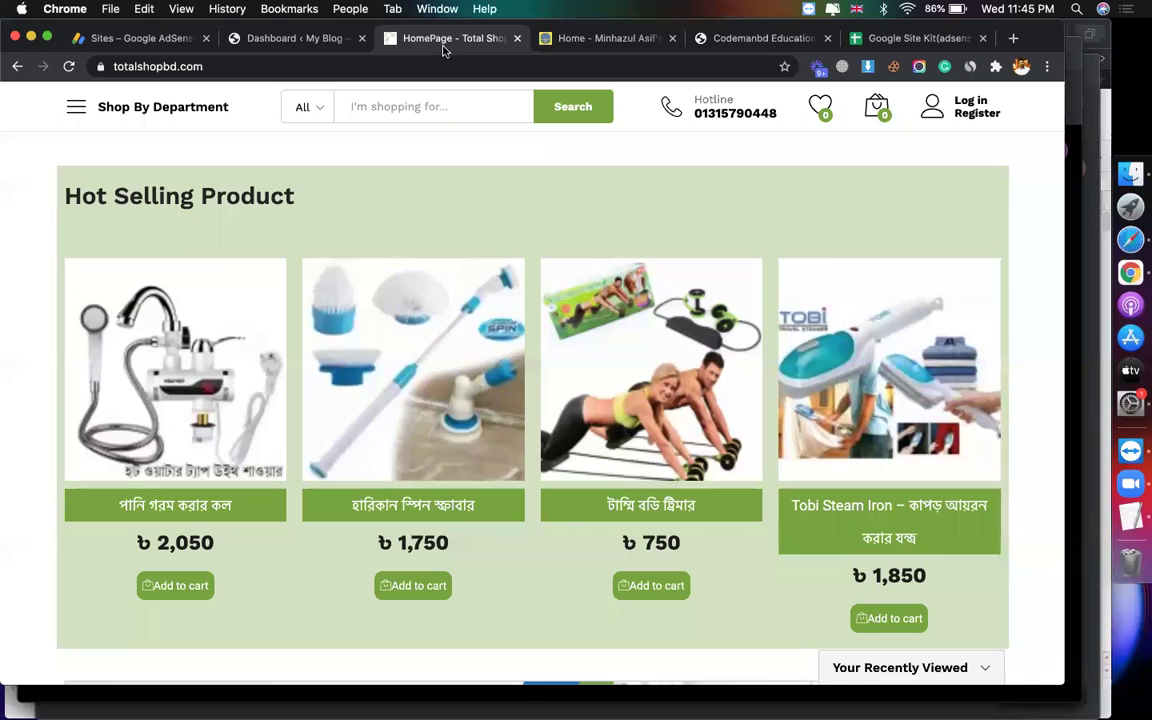
left_click(600, 38)
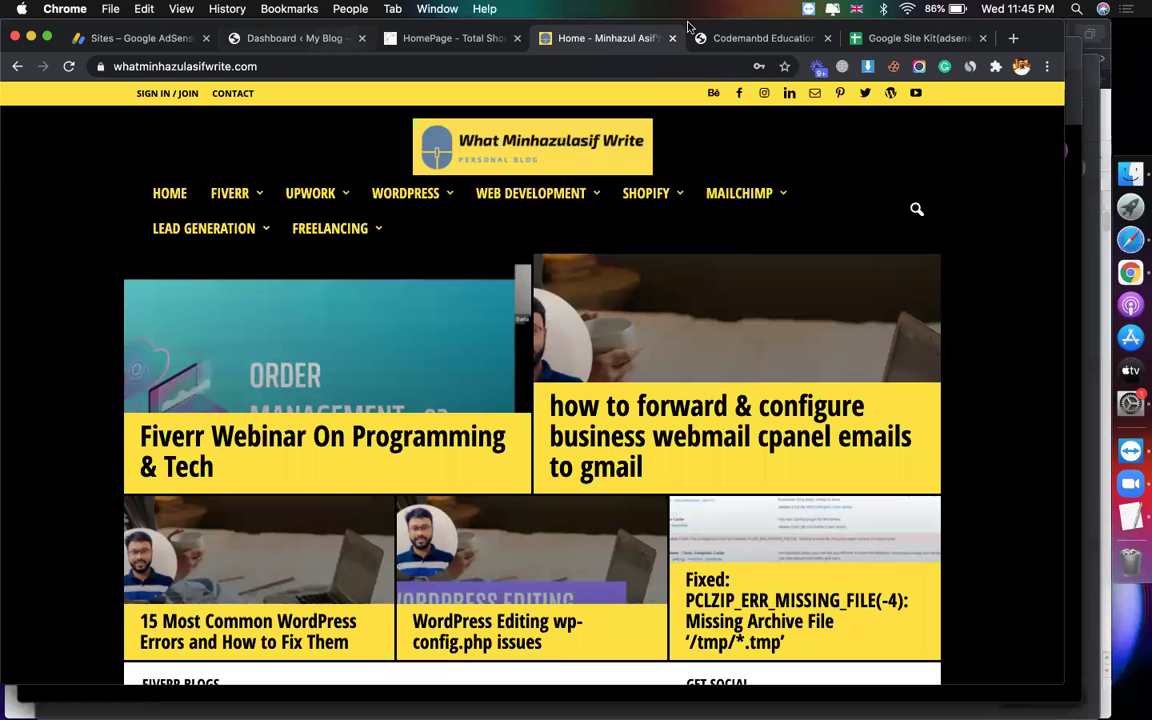
left_click(789, 38)
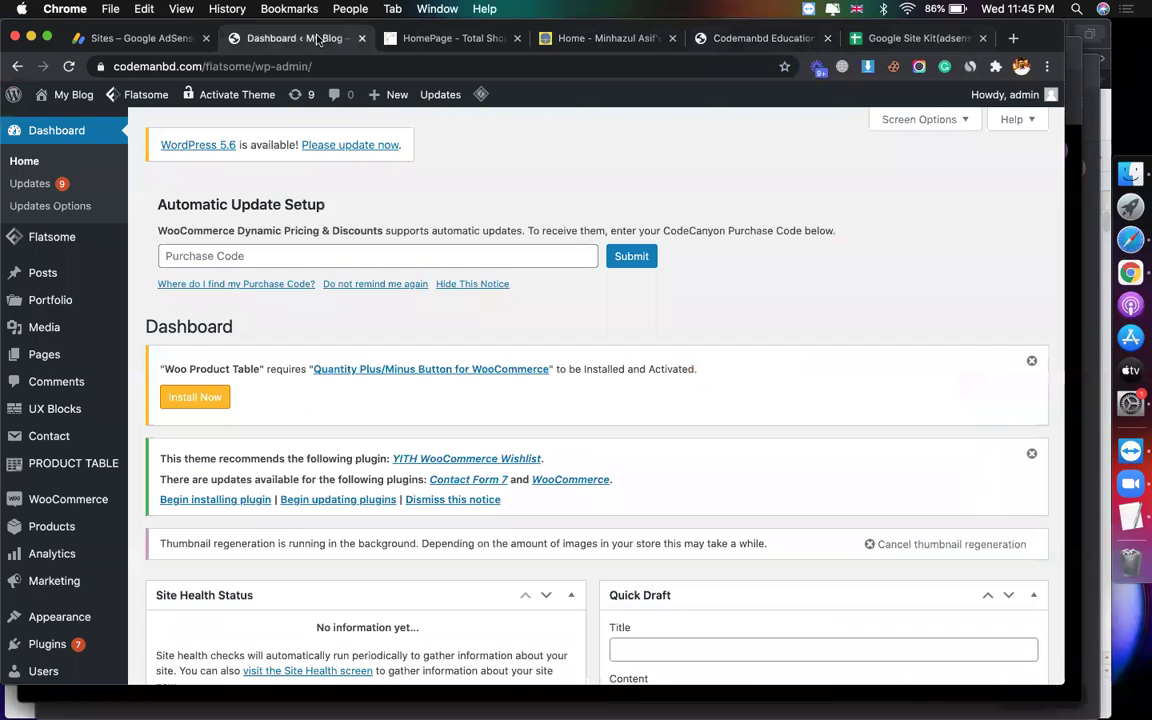
left_click(288, 37)
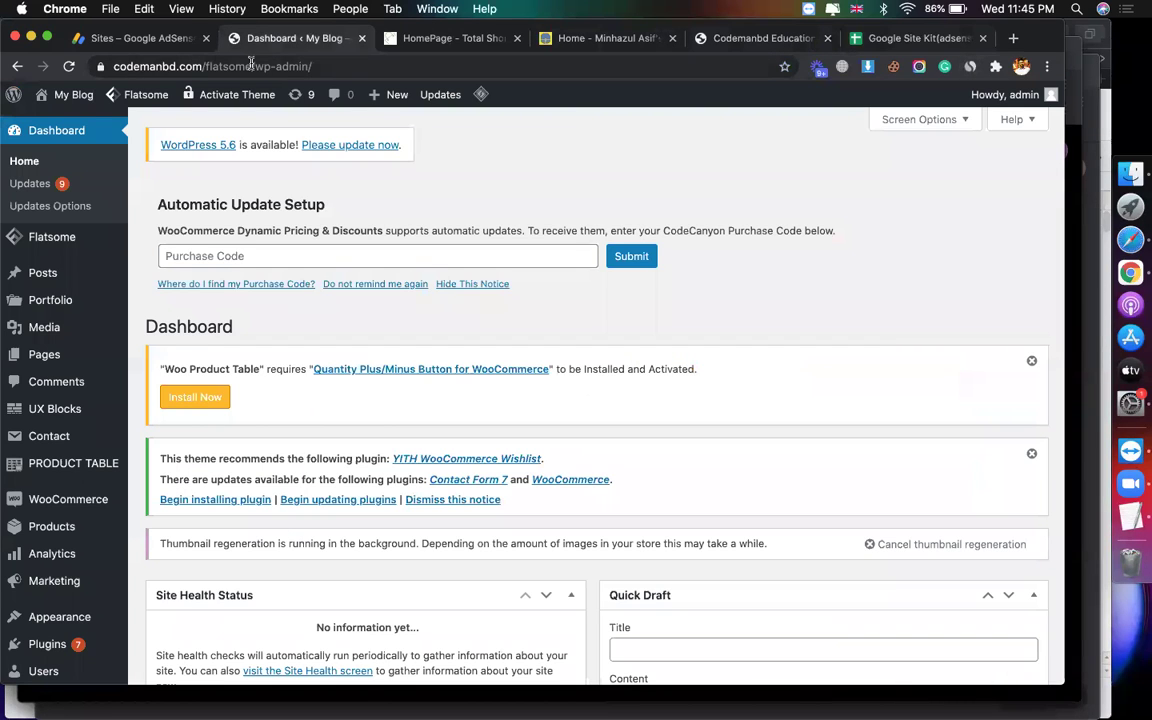
left_click_drag(251, 63, 9, 38)
key("super+c")
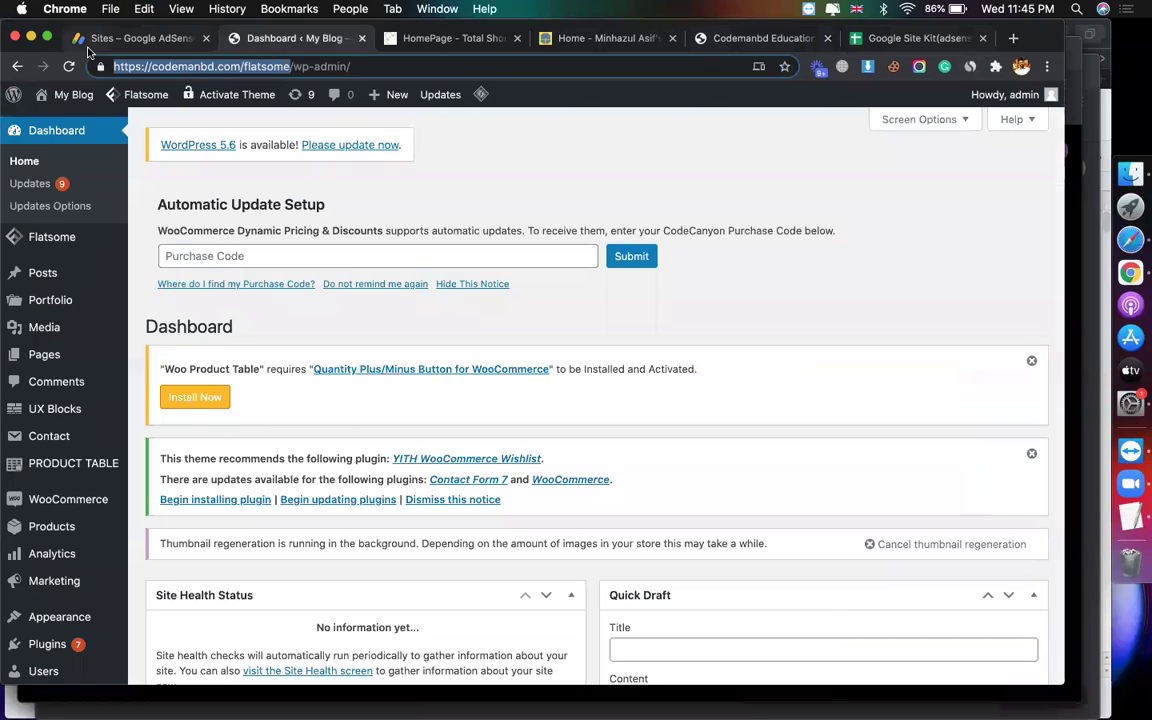
left_click(95, 38)
left_click(301, 283)
key("super+v")
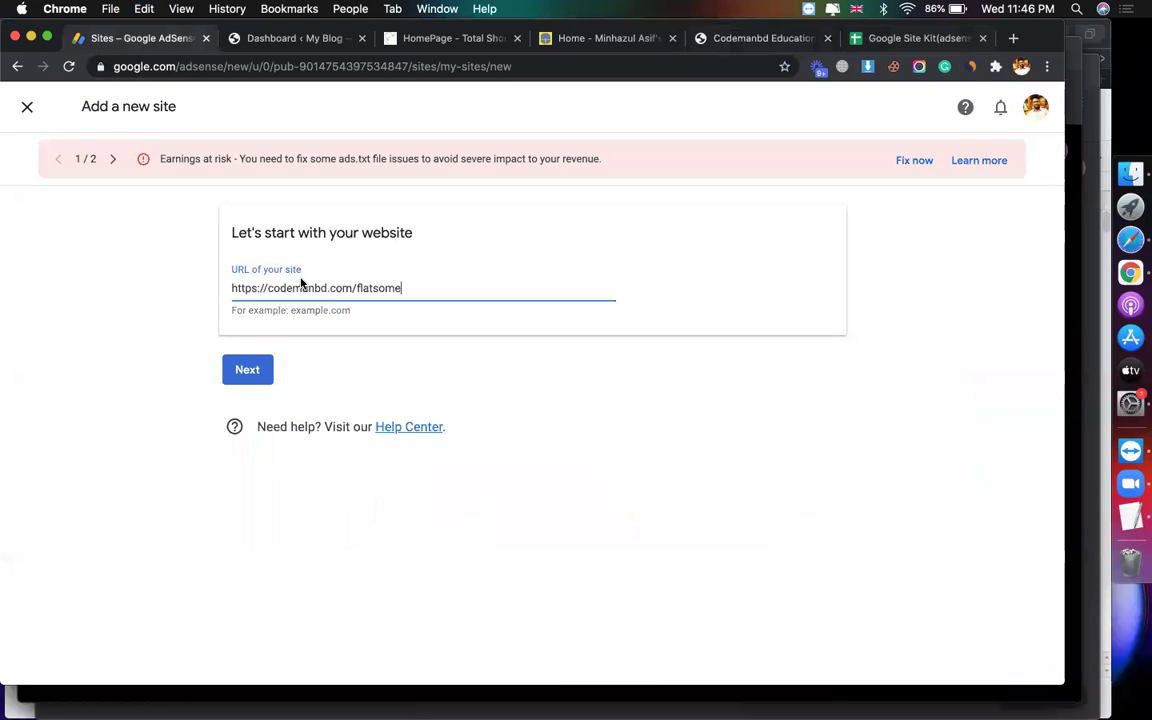
left_click(248, 371)
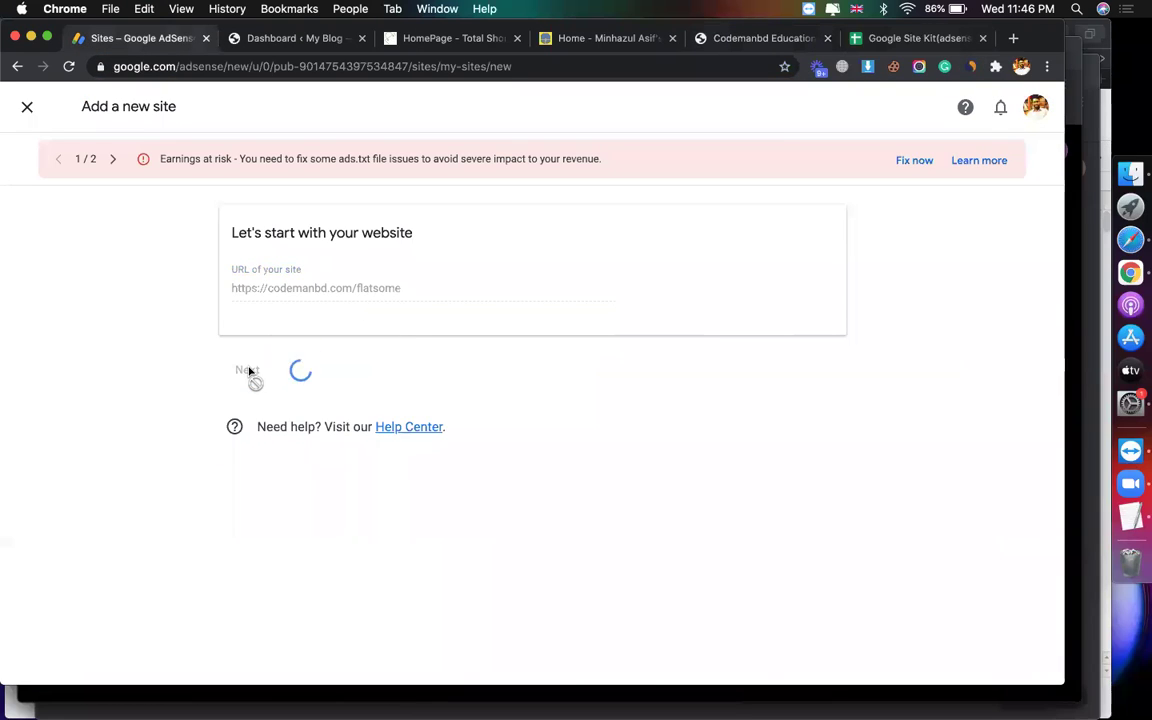
Step: Copy the generated AdSense code snippet and note its head-tag placement instruction
scroll(381, 412, "down", 2)
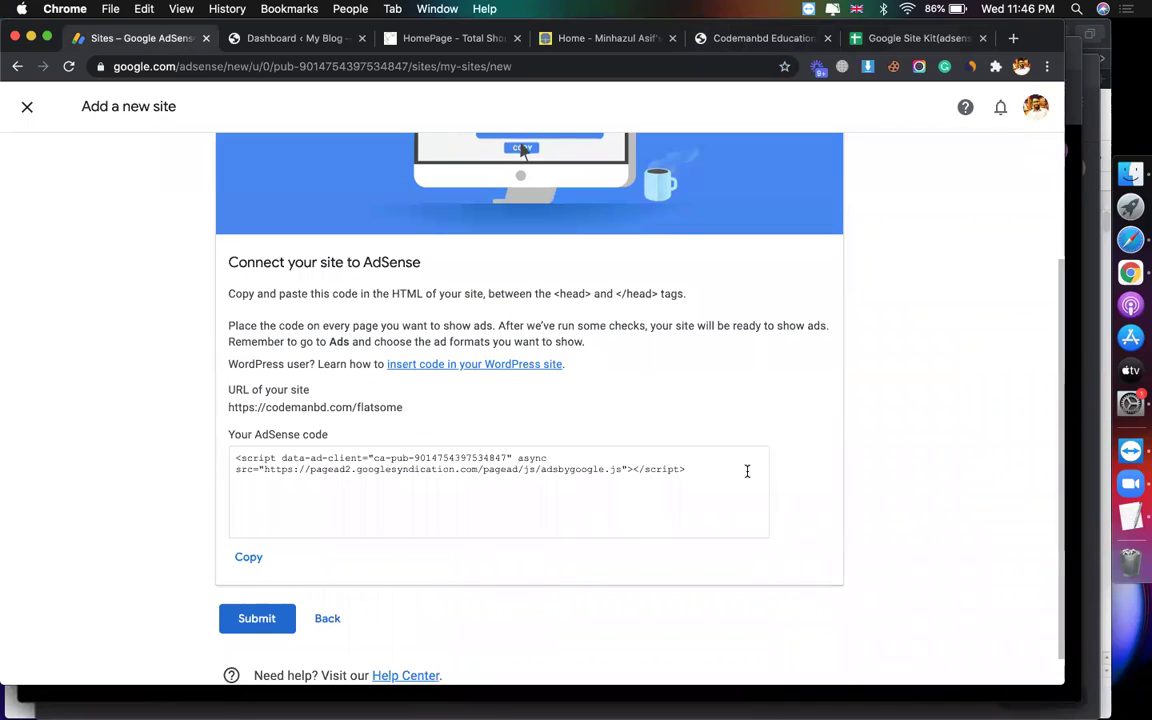
left_click_drag(733, 478, 222, 411)
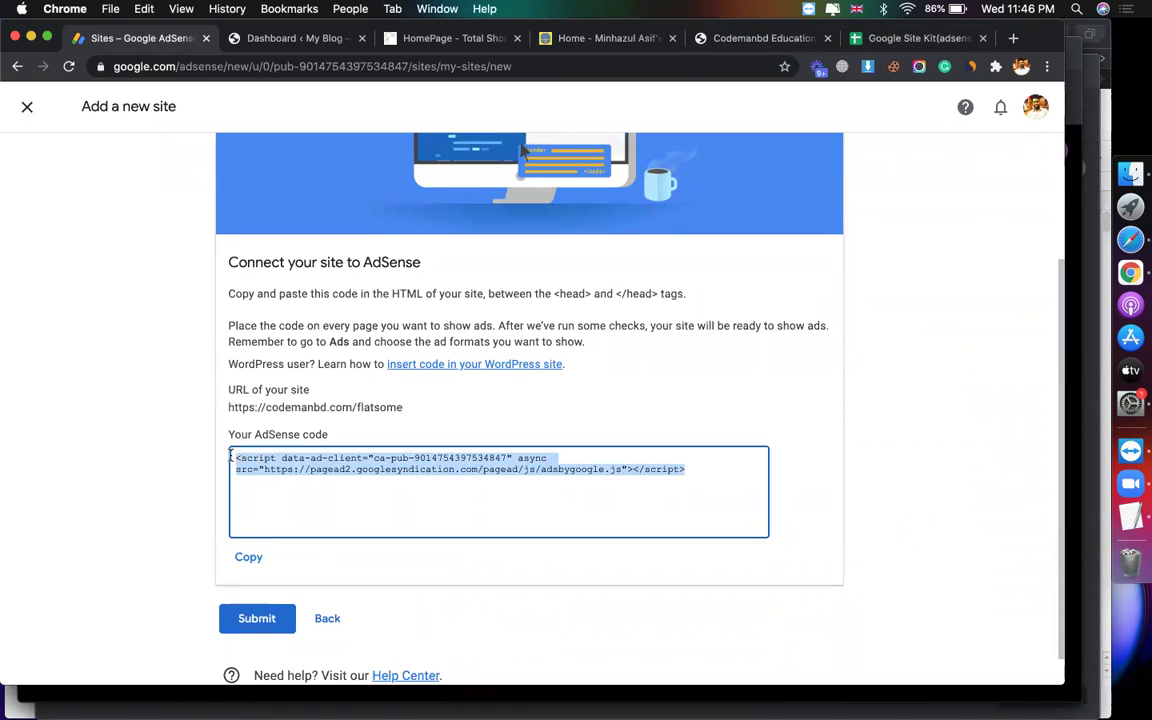
right_click(305, 472)
left_click(321, 506)
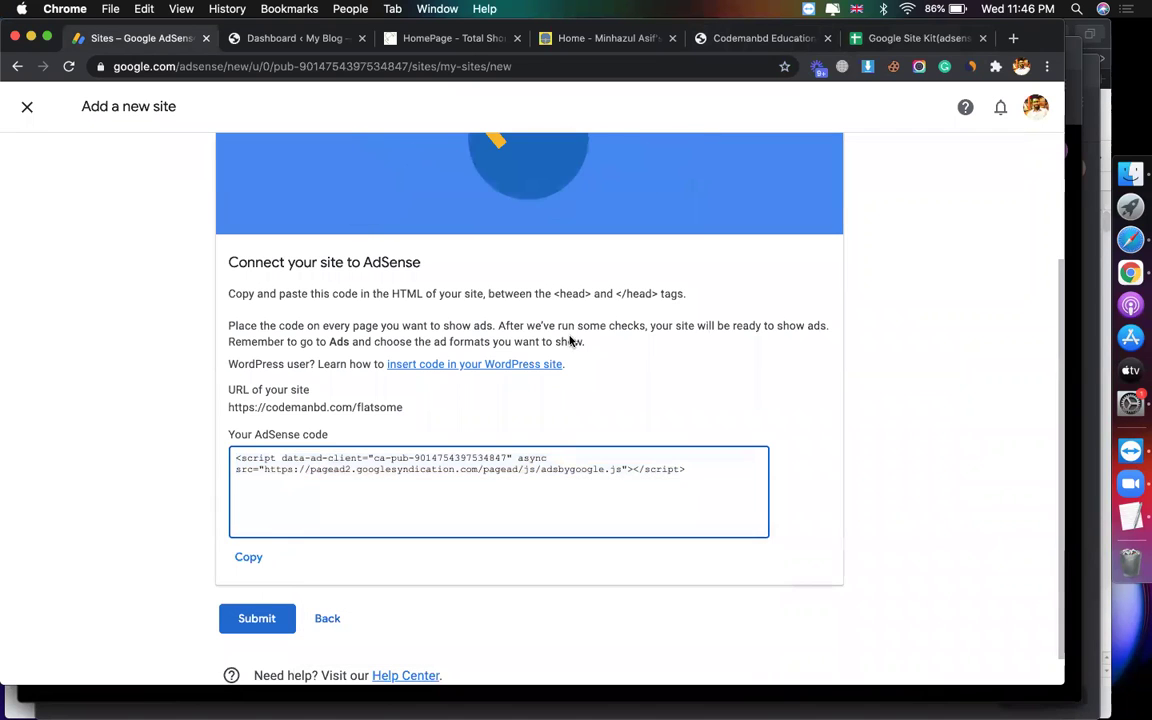
left_click(553, 292)
left_click_drag(553, 292, 658, 291)
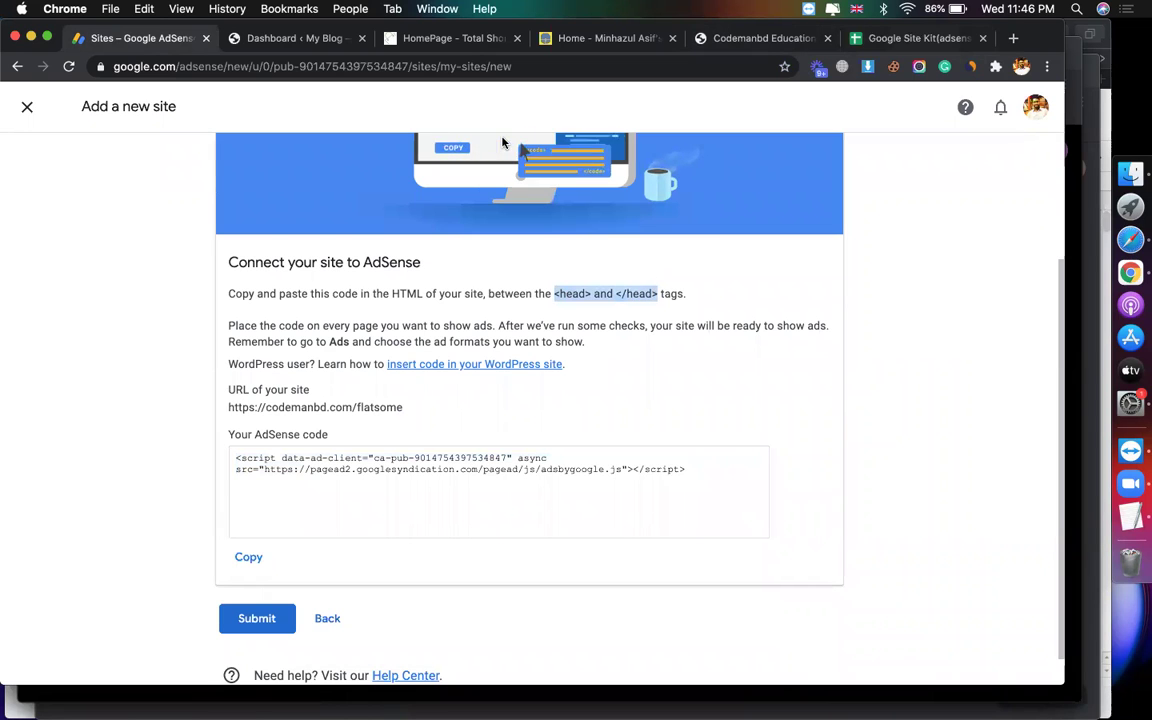
left_click(323, 42)
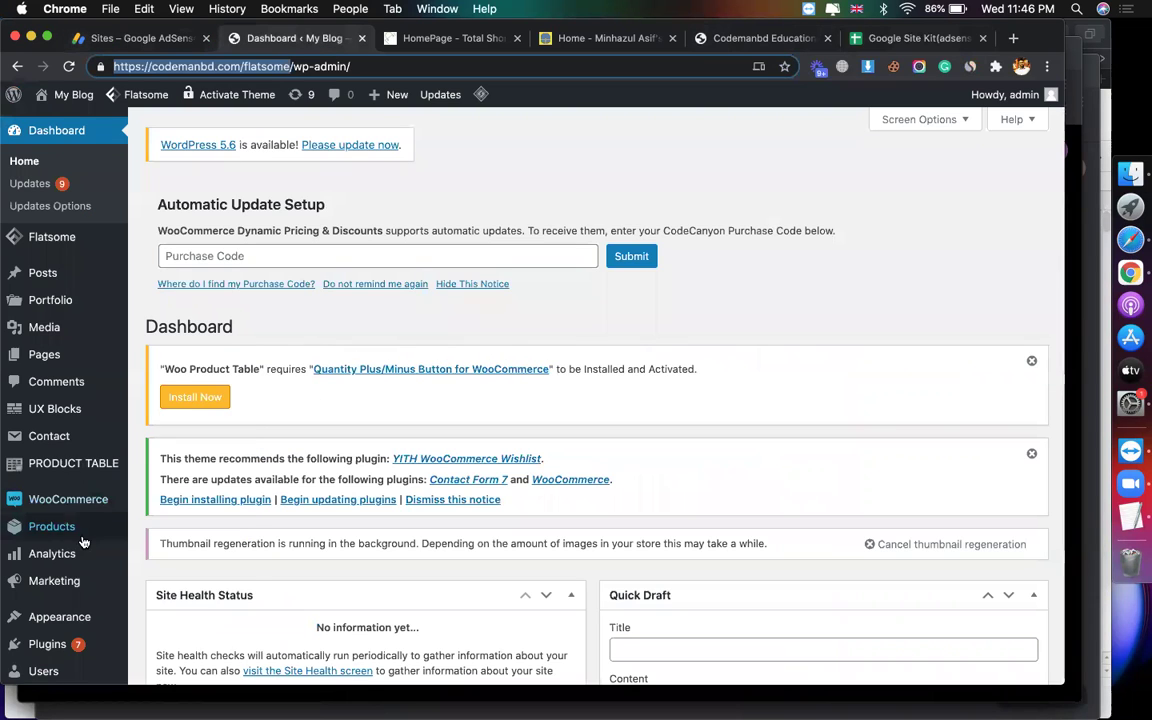
Step: Search WordPress plugins for 'insert header'
mouse_move(60, 643)
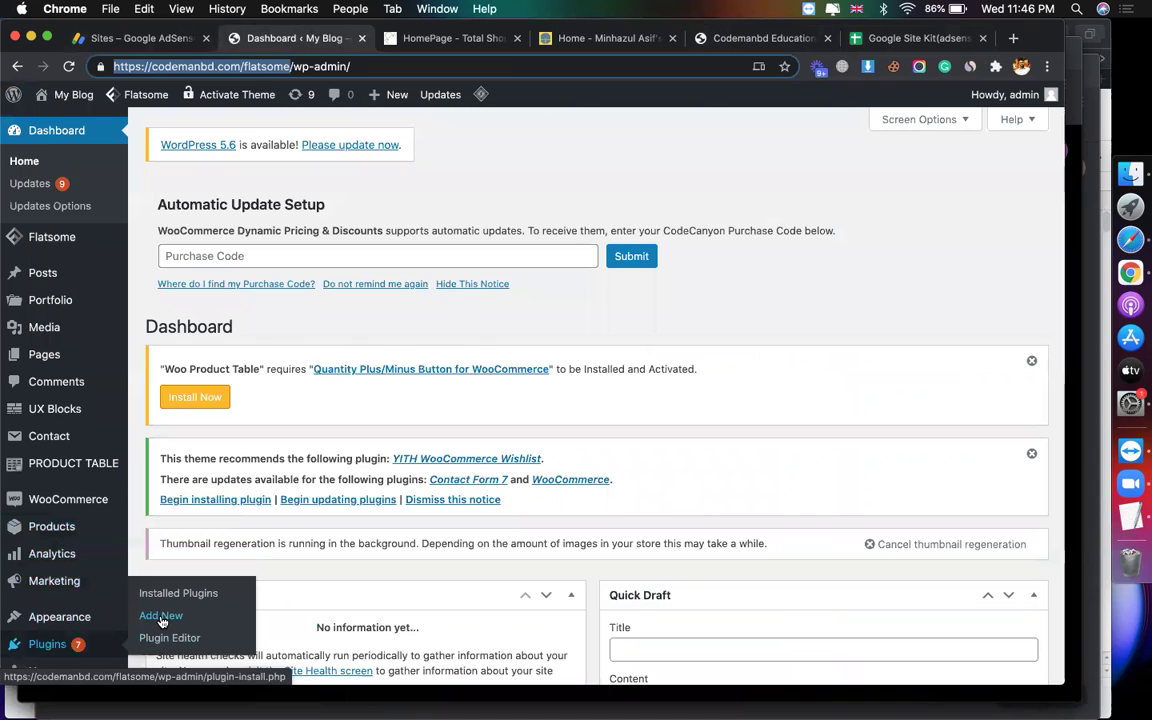
left_click(160, 617)
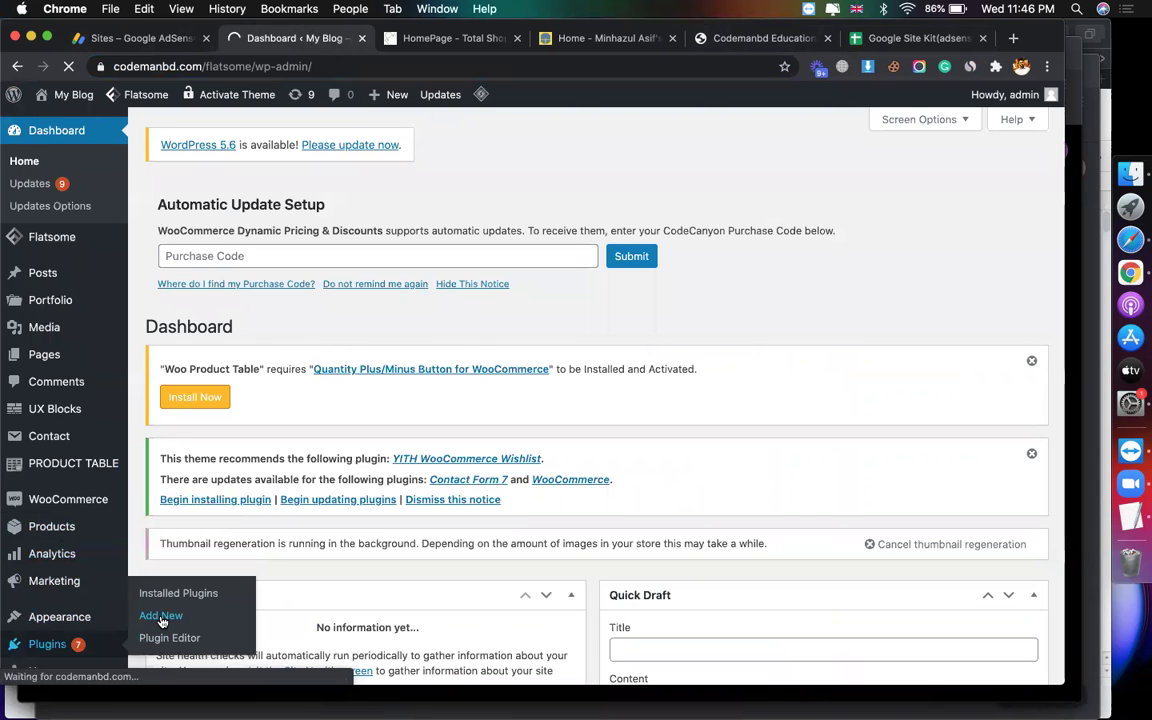
scroll(938, 370, "down", 3)
left_click(900, 371)
type("insert")
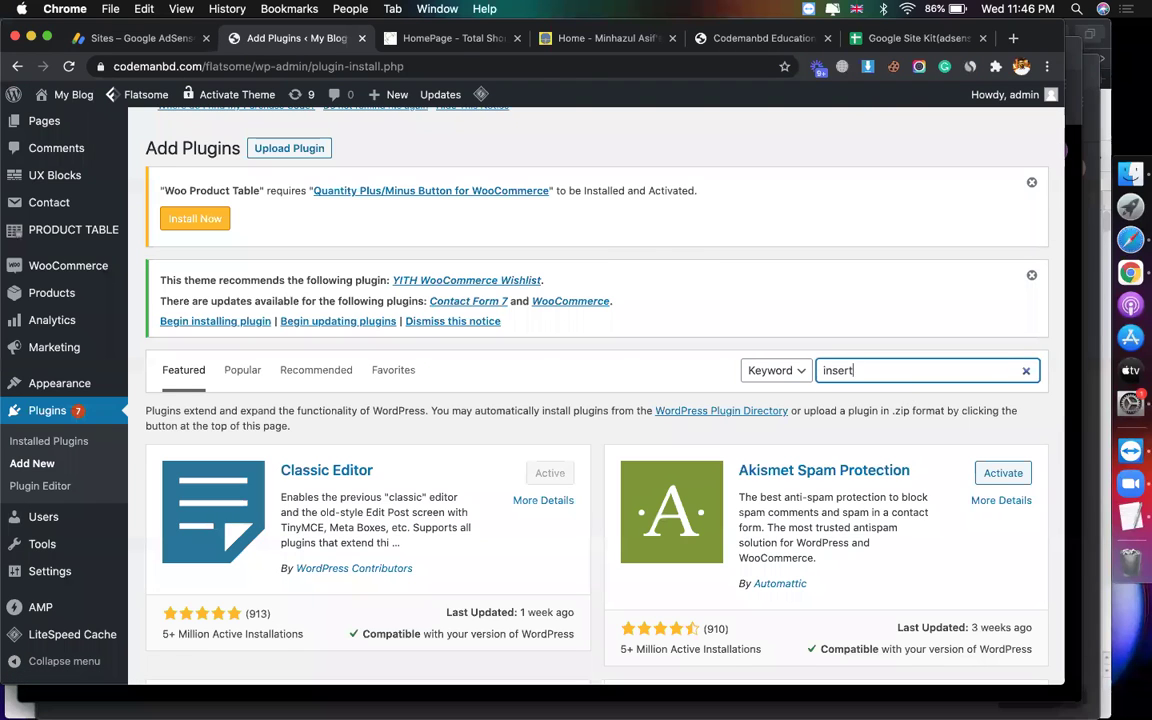
type(" header")
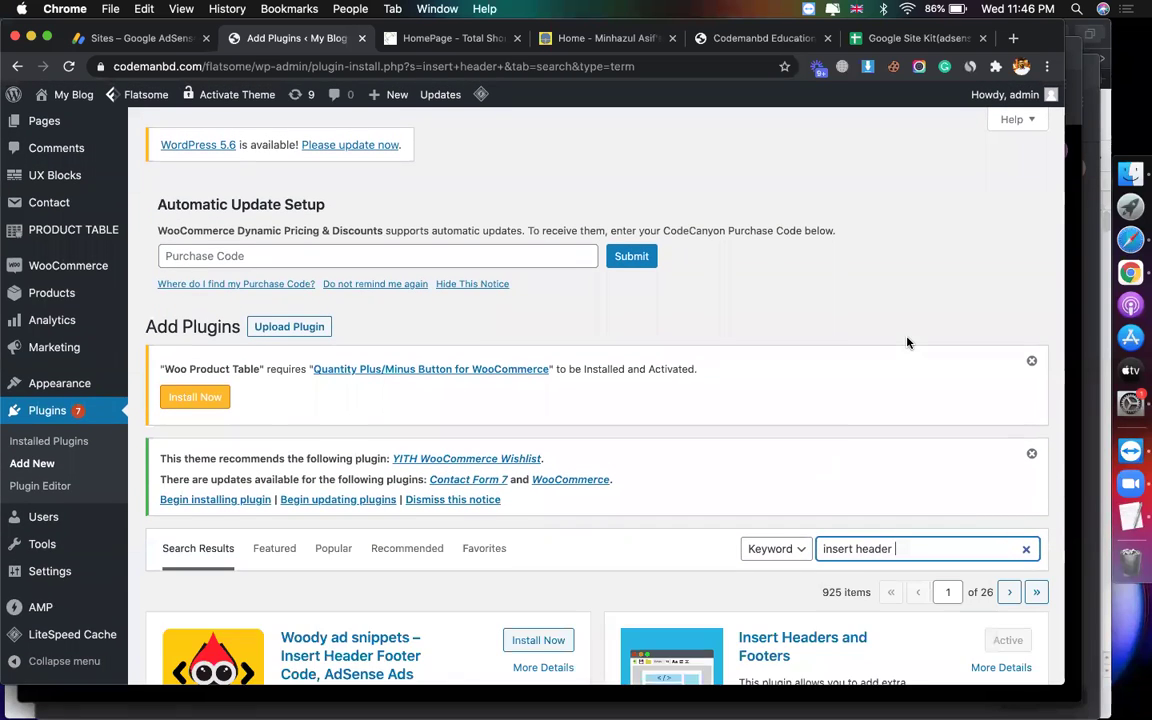
Step: Open the Insert Headers and Footers settings page
scroll(905, 339, "down", 5)
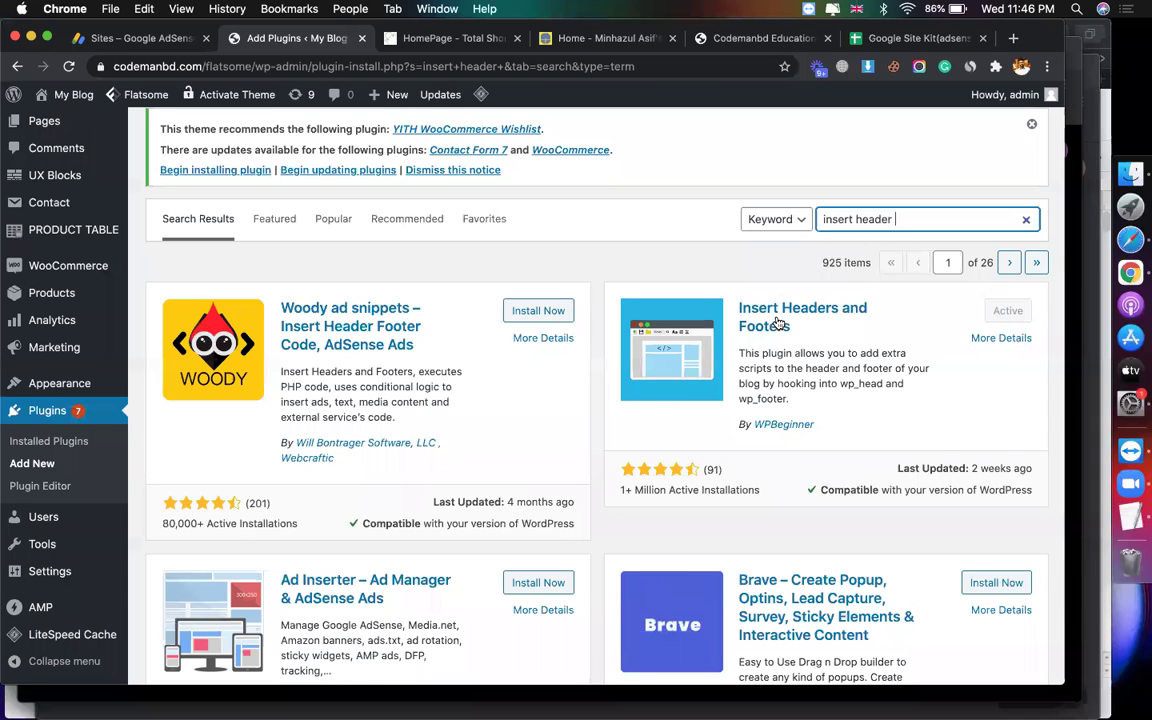
scroll(285, 417, "down", 1)
scroll(285, 417, "down", 4)
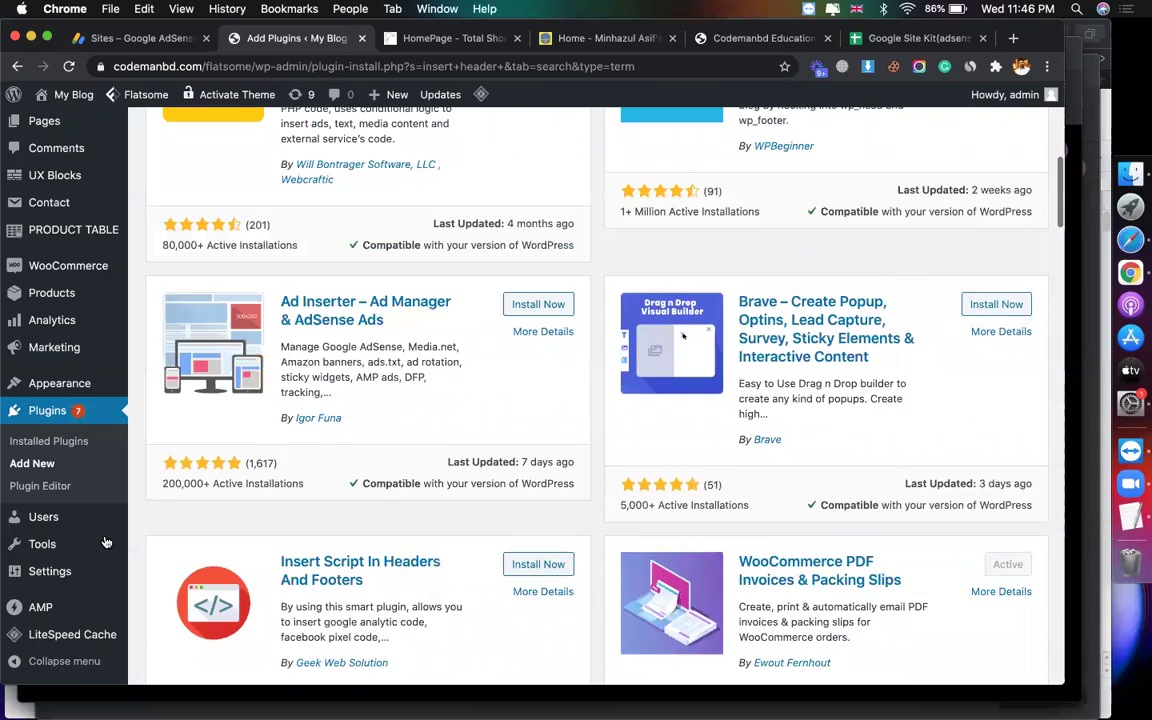
mouse_move(42, 544)
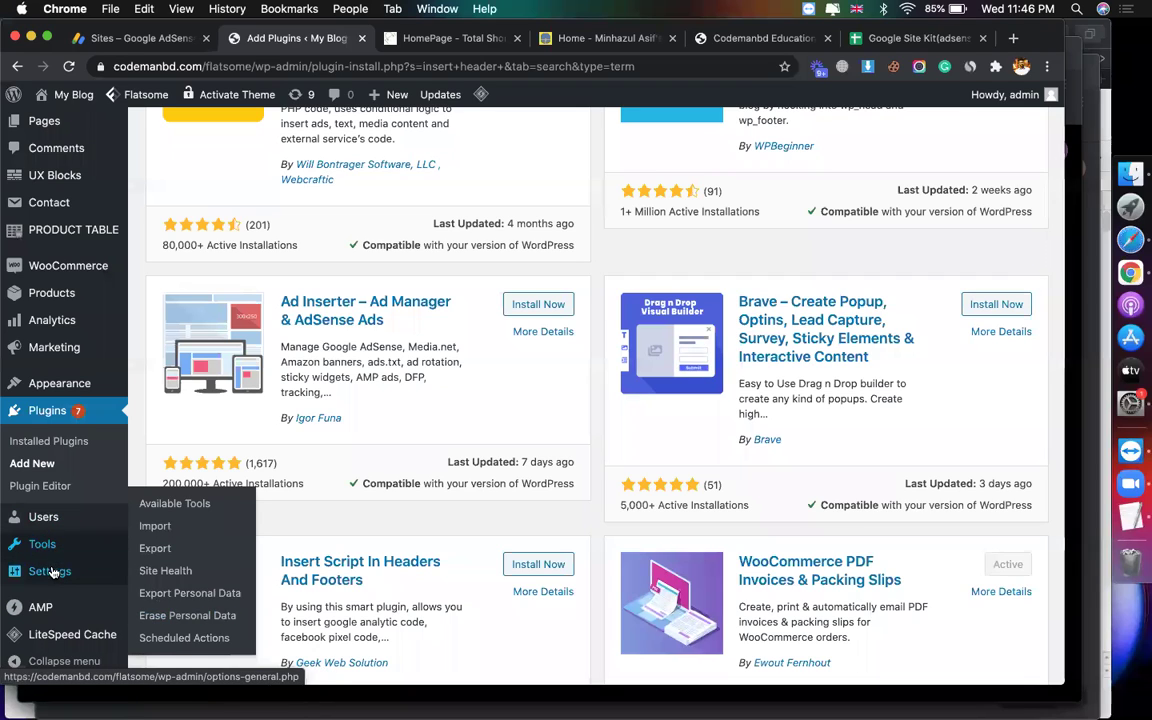
mouse_move(45, 571)
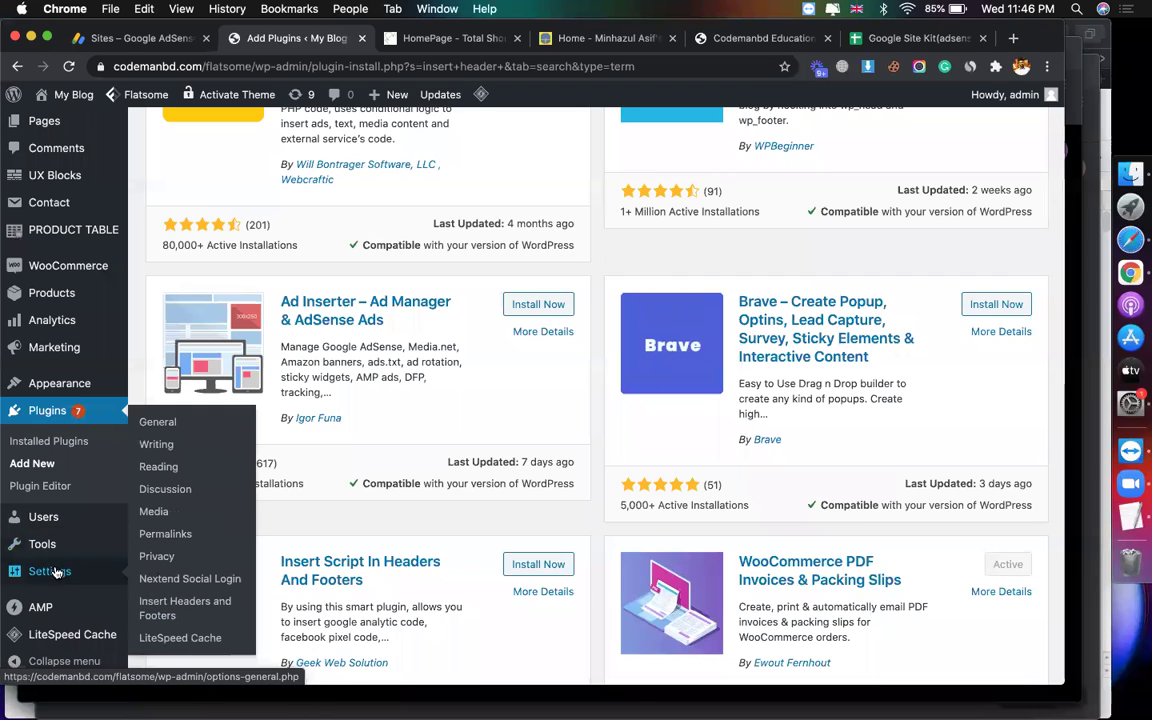
left_click(165, 610)
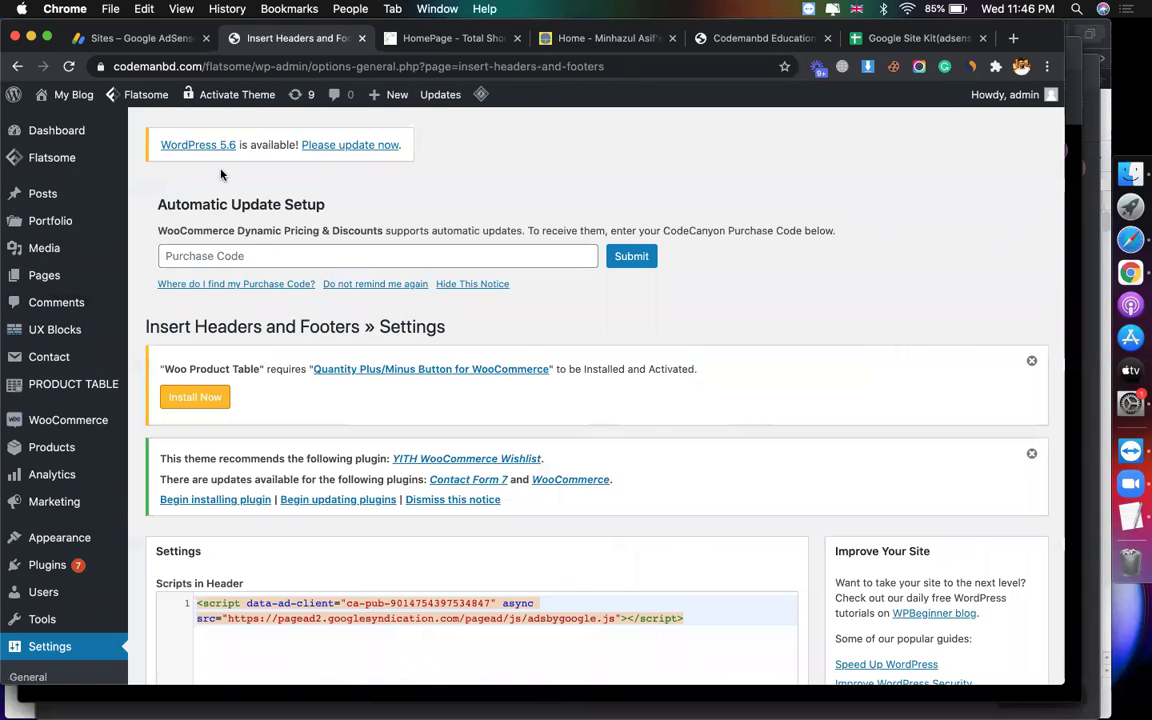
Step: Copy the AdSense code and clear the existing Scripts in Header content
left_click(150, 40)
left_click(676, 483)
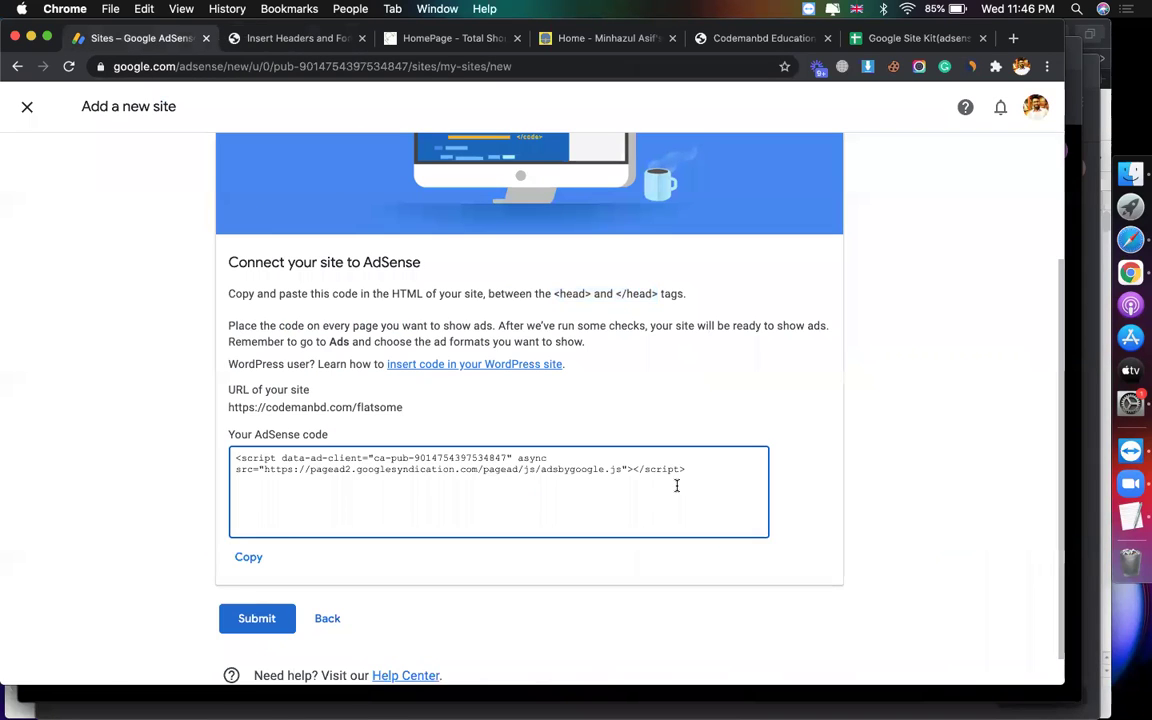
left_click(250, 557)
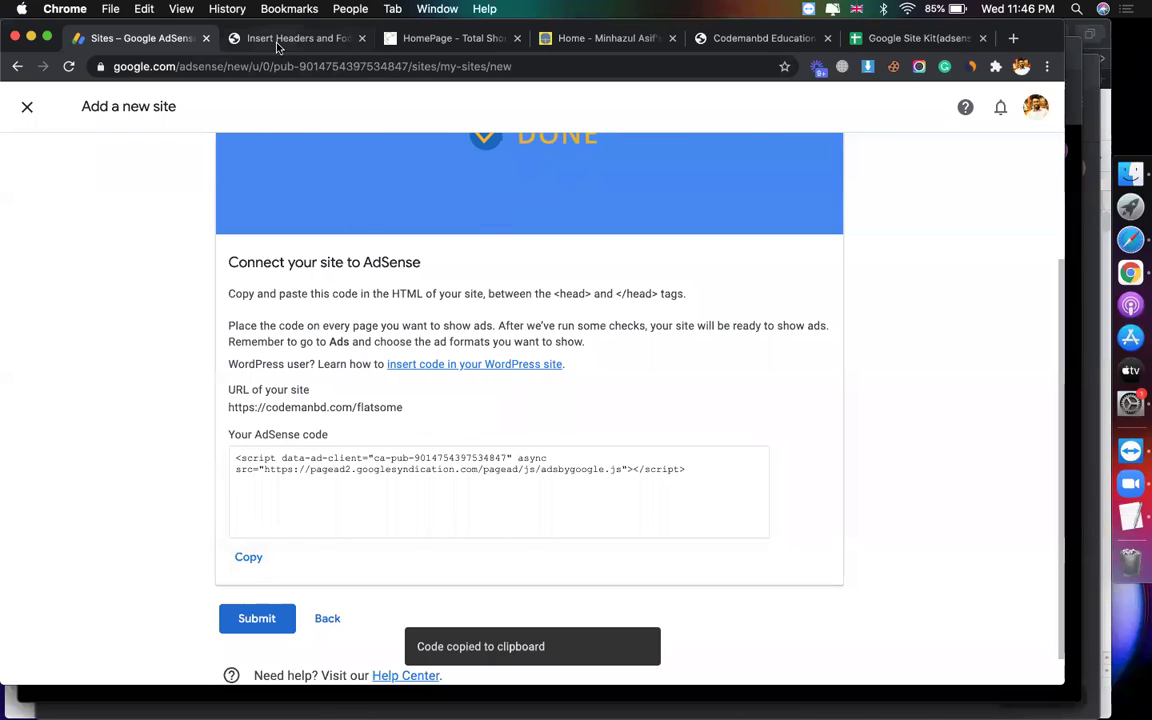
left_click(279, 40)
scroll(433, 577, "down", 5)
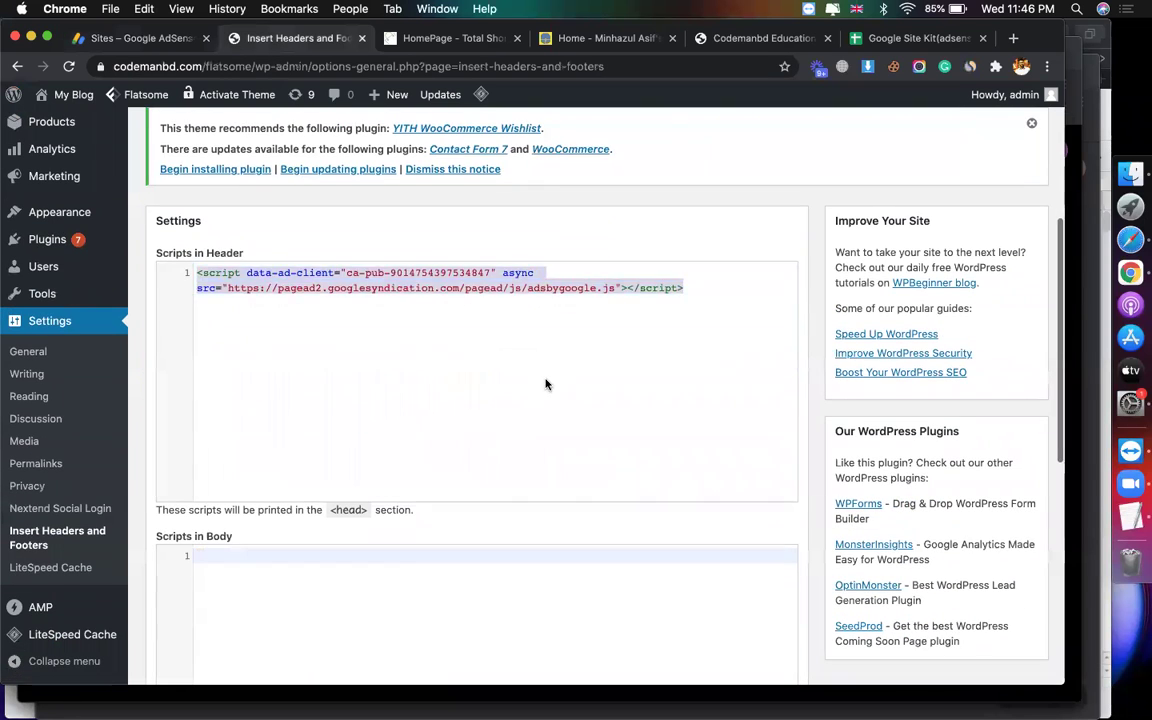
key("BackSpace")
scroll(347, 491, "down", 1)
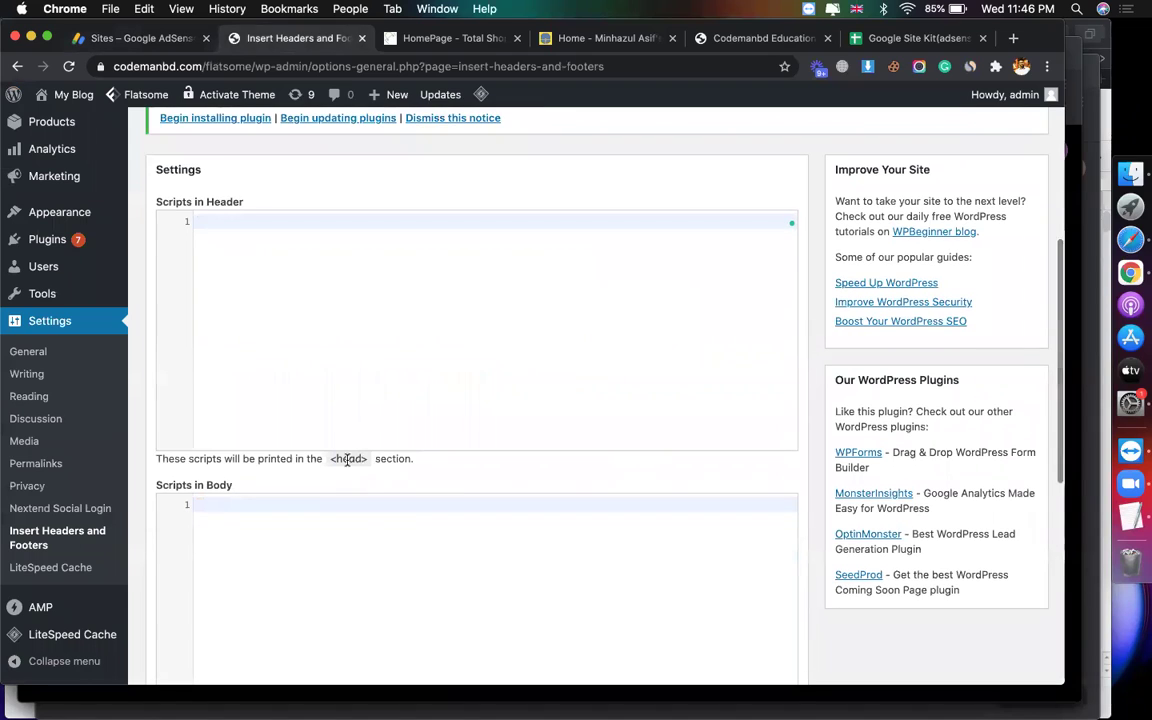
Step: Compare AdSense's head-tag instruction with the plugin's header and body script notes
left_click(142, 40)
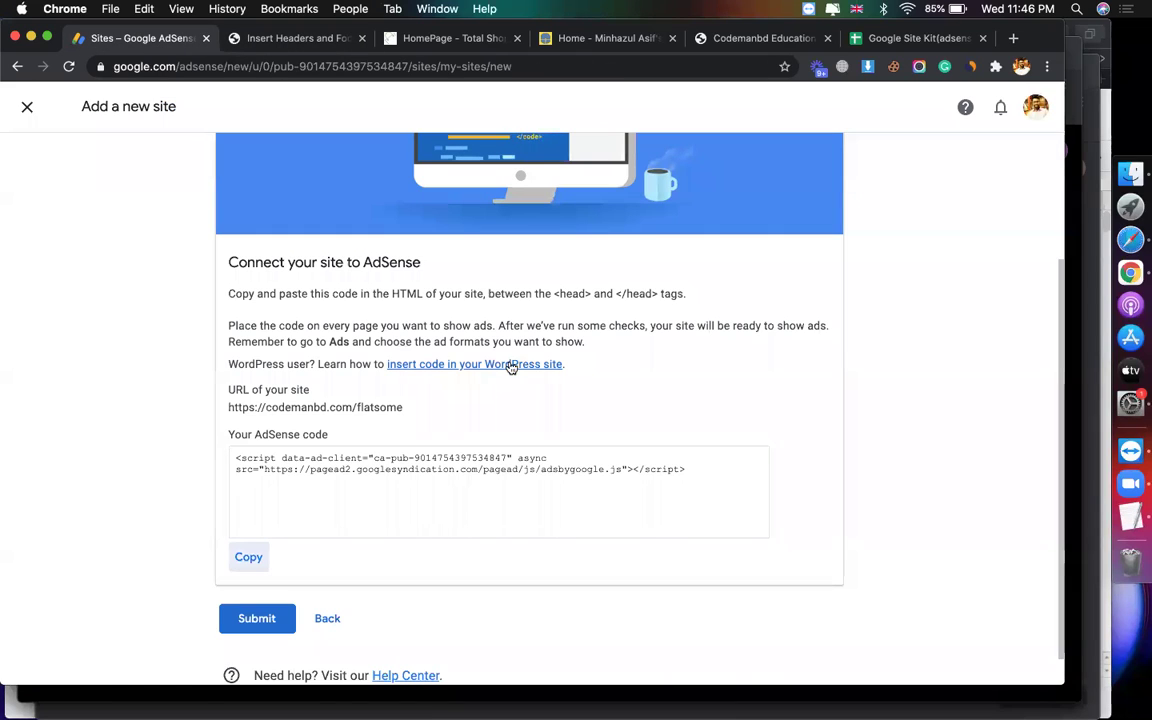
double_click(572, 293)
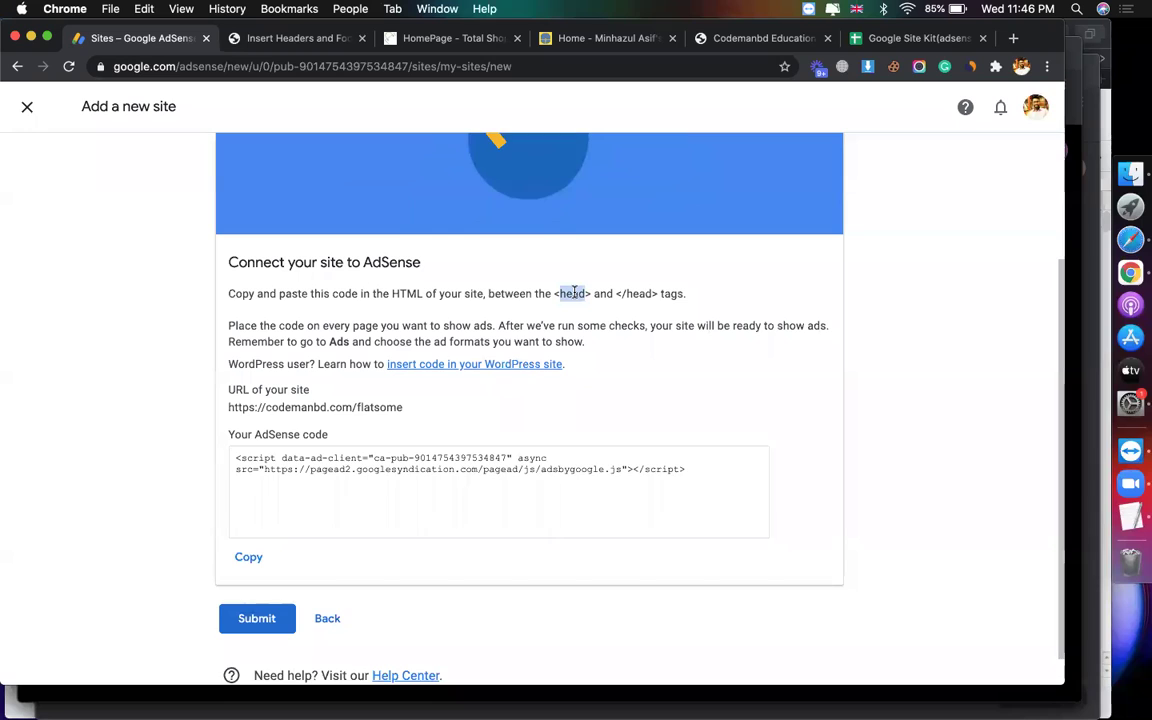
left_click(340, 38)
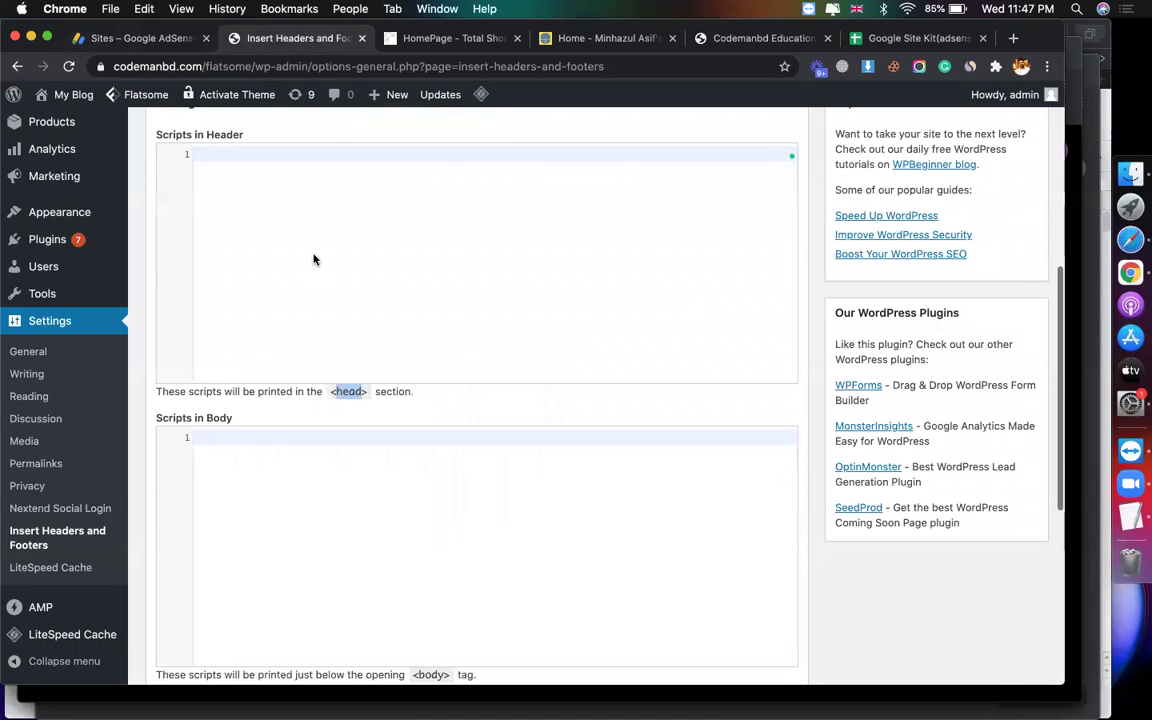
scroll(321, 363, "down", 5)
double_click(433, 474)
scroll(307, 365, "down", 5)
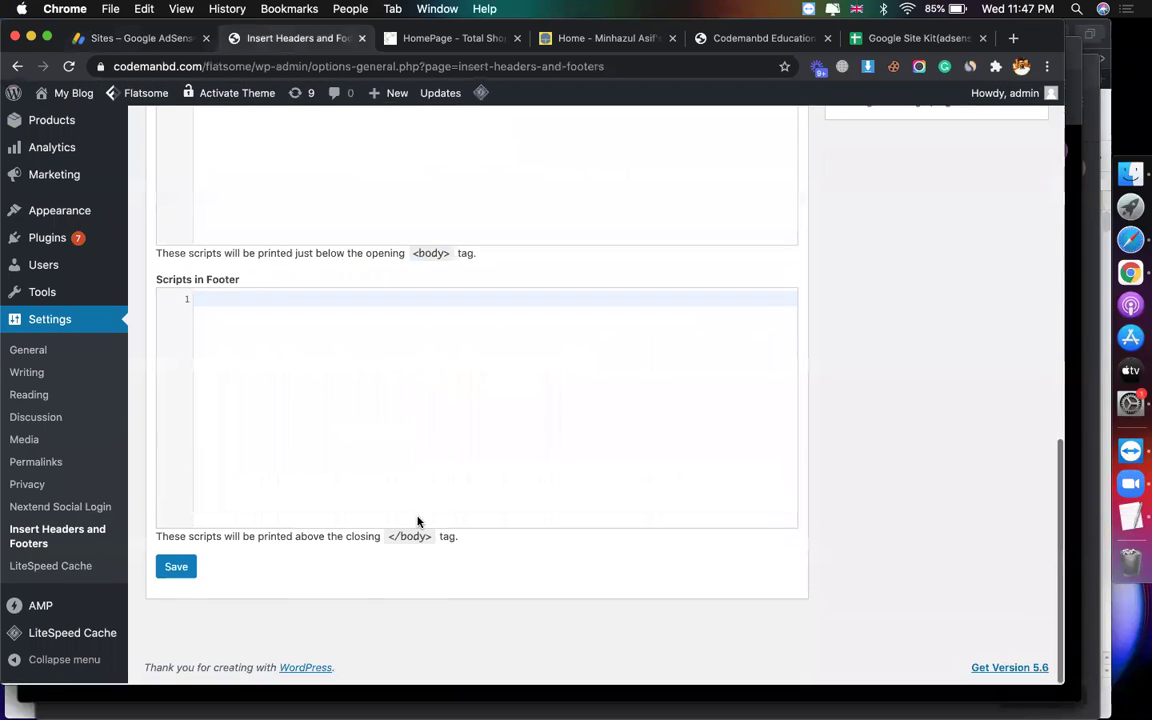
scroll(261, 373, "up", 10)
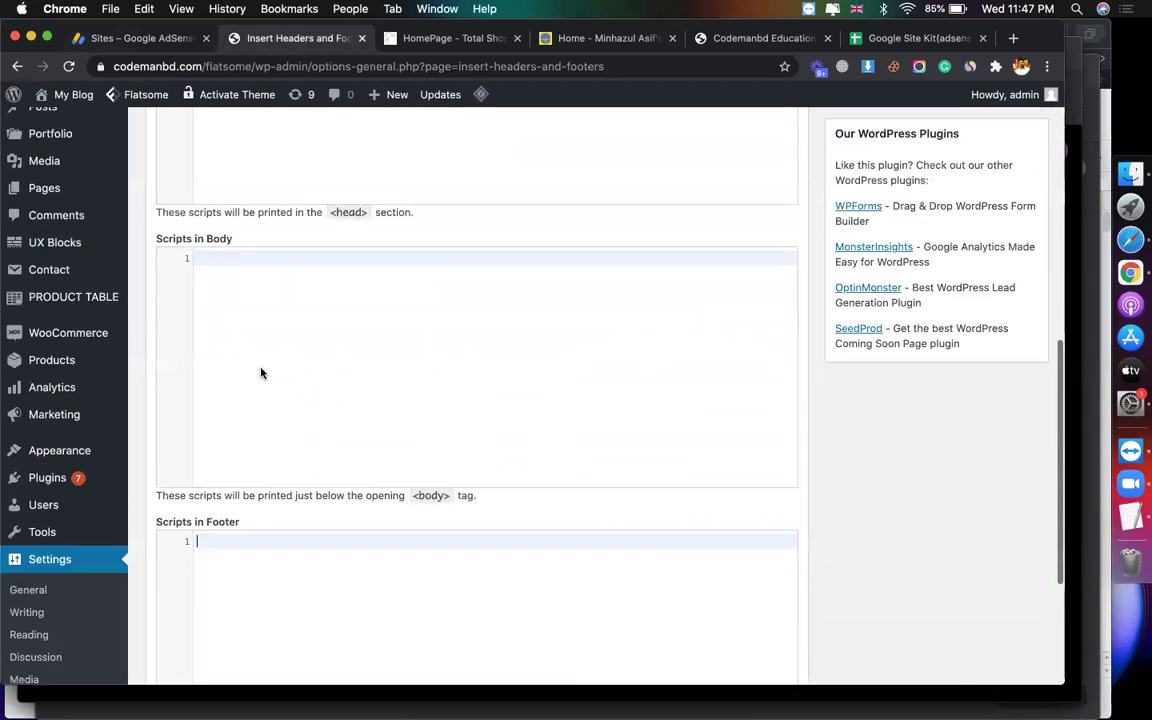
Step: Paste the AdSense code into Scripts in Header, save, and return to AdSense
key("super+v")
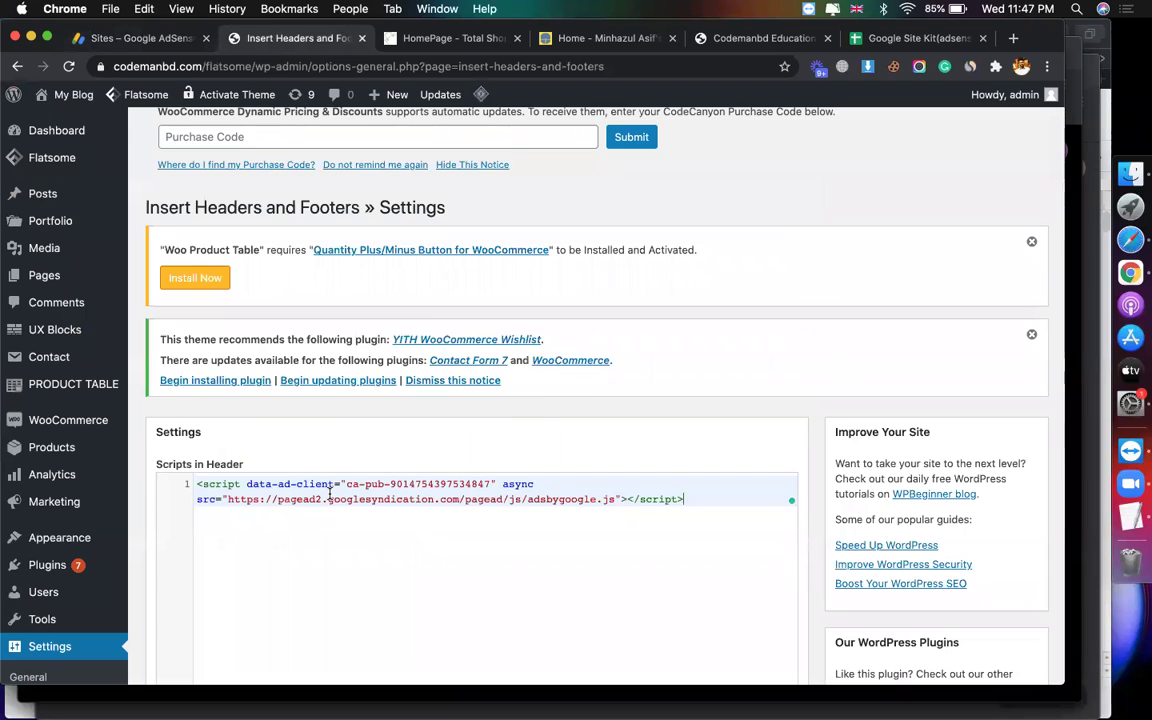
scroll(590, 395, "down", 10)
left_click(176, 555)
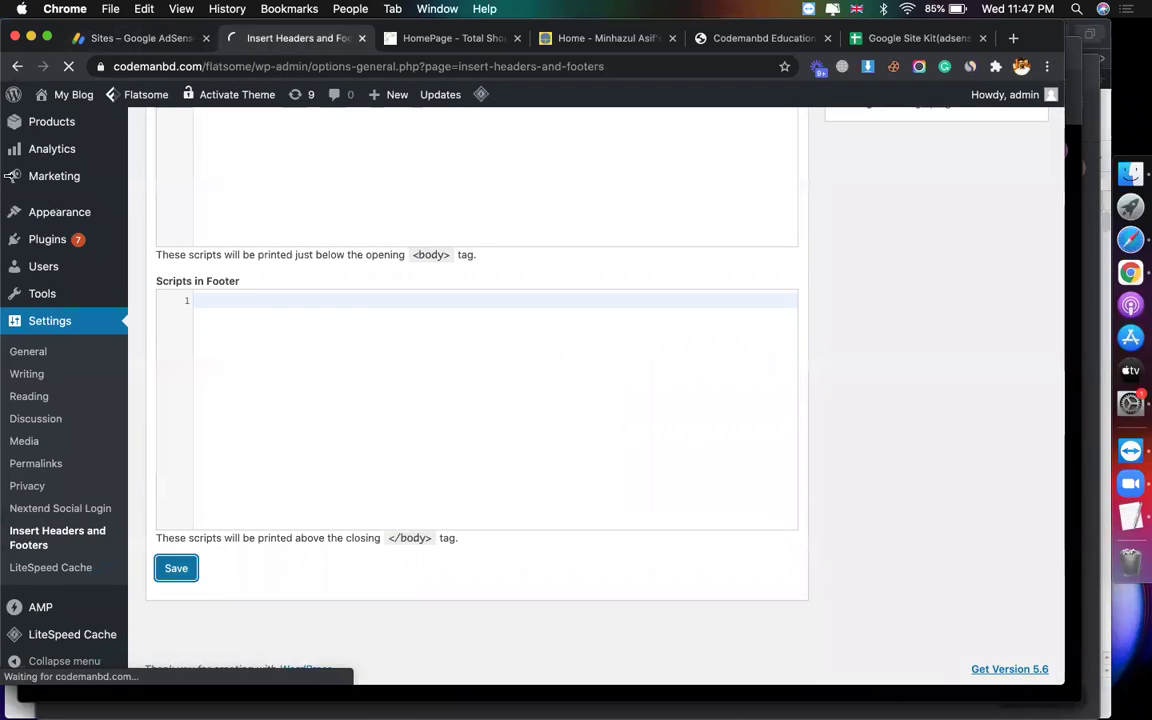
left_click(112, 45)
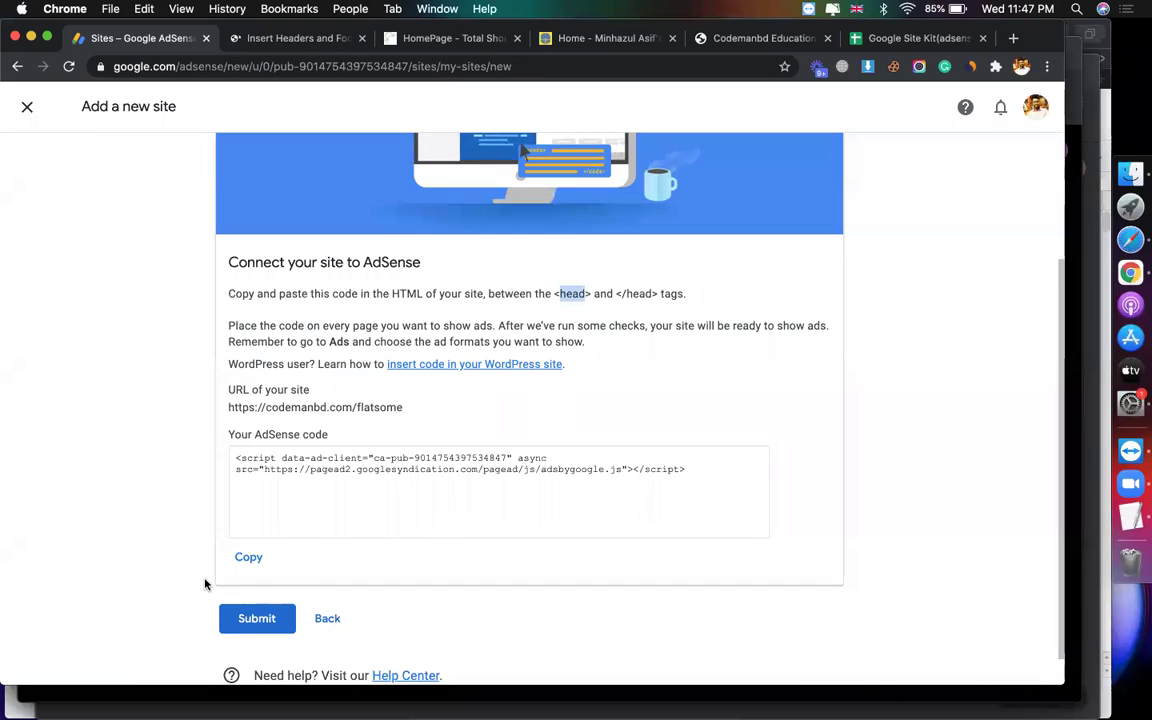
Step: Submit the site to AdSense, dismiss the already-added notice, and back out to the Sites list
scroll(184, 519, "down", 1)
left_click(257, 586)
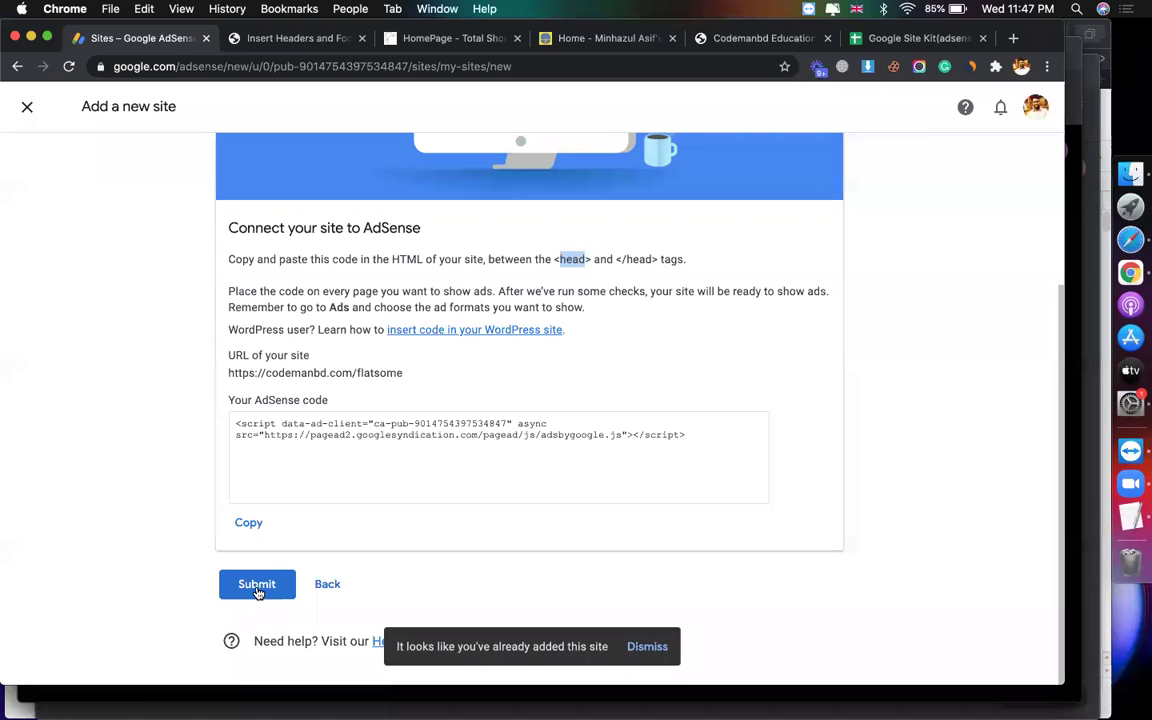
left_click(645, 652)
left_click(268, 590)
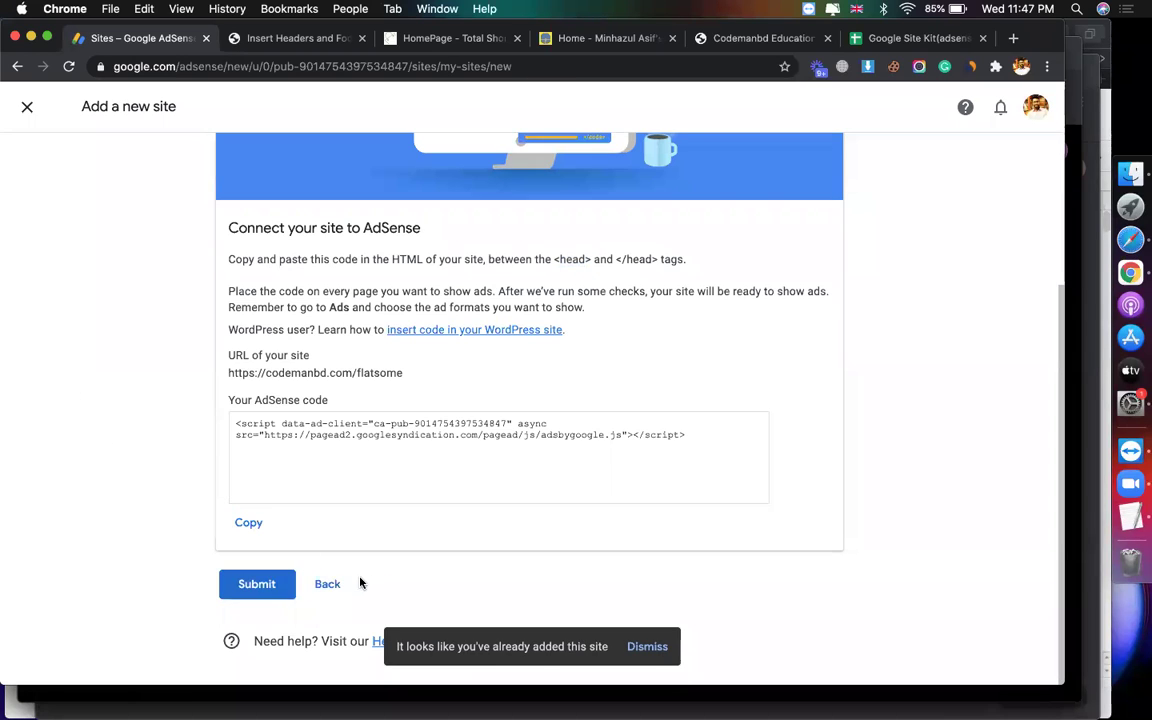
left_click(328, 585)
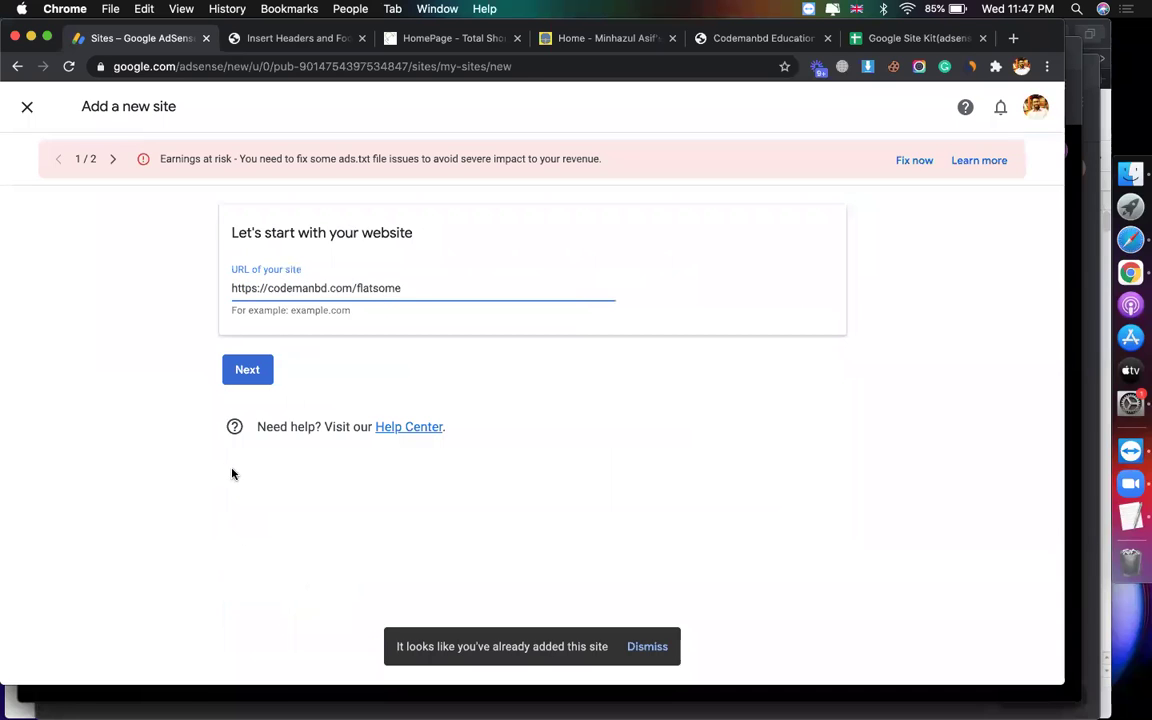
left_click(27, 106)
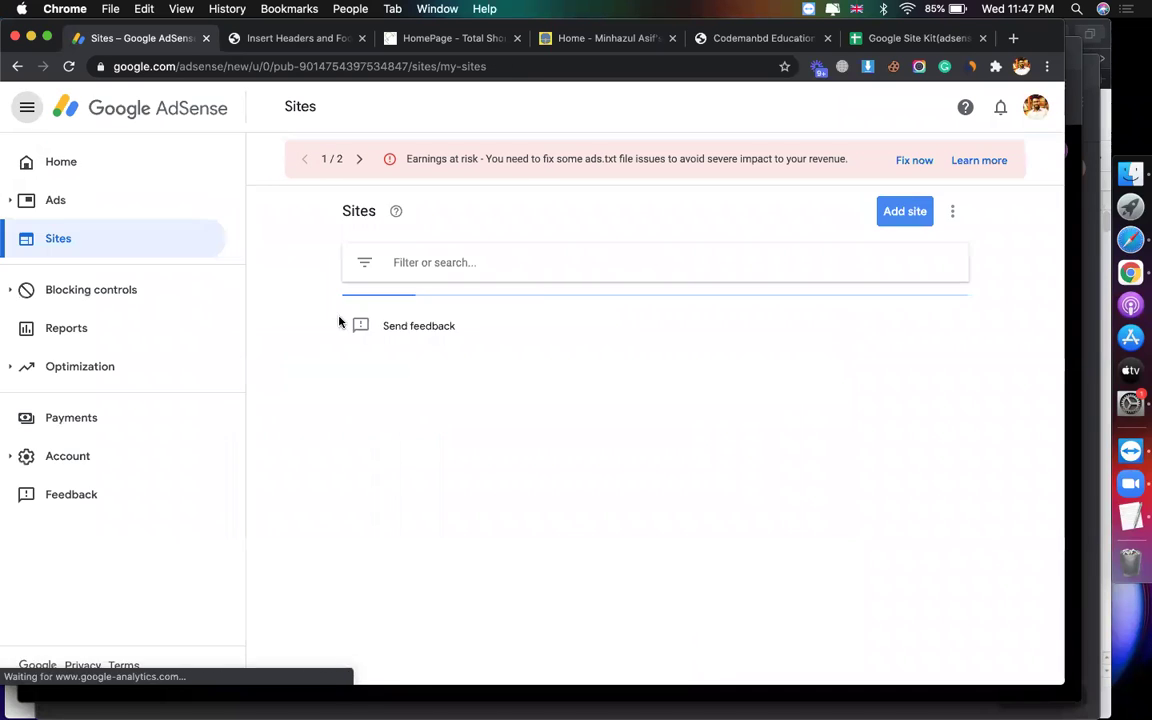
scroll(396, 437, "down", 3)
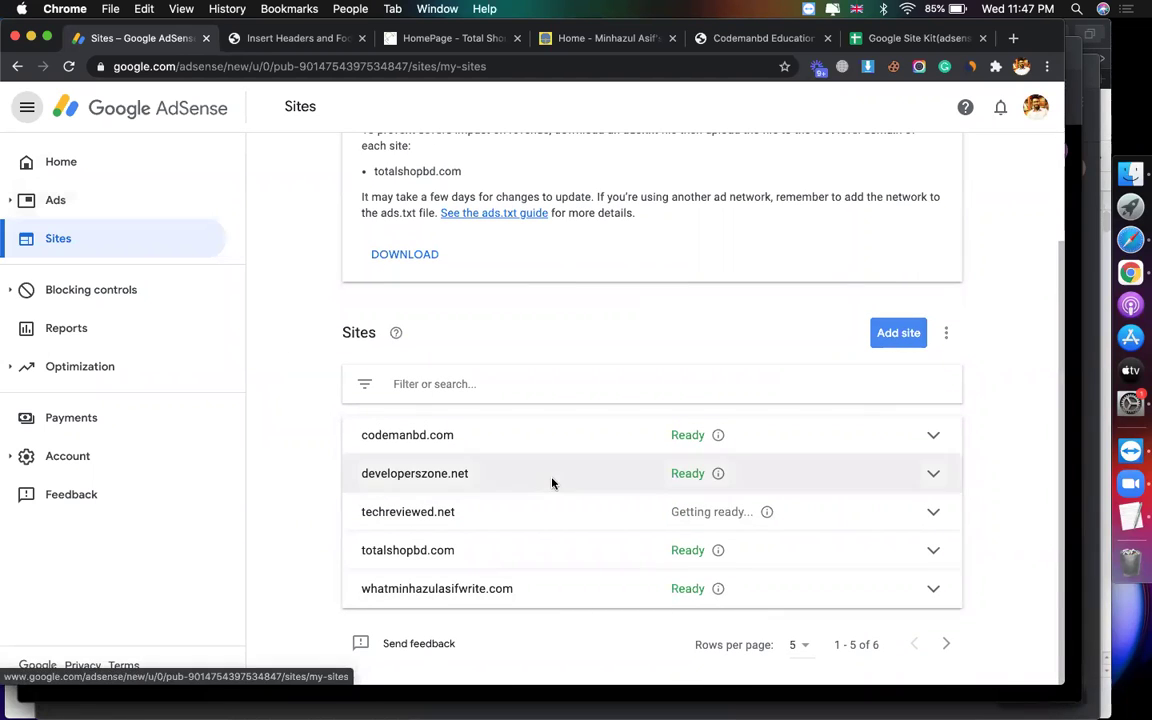
left_click(895, 332)
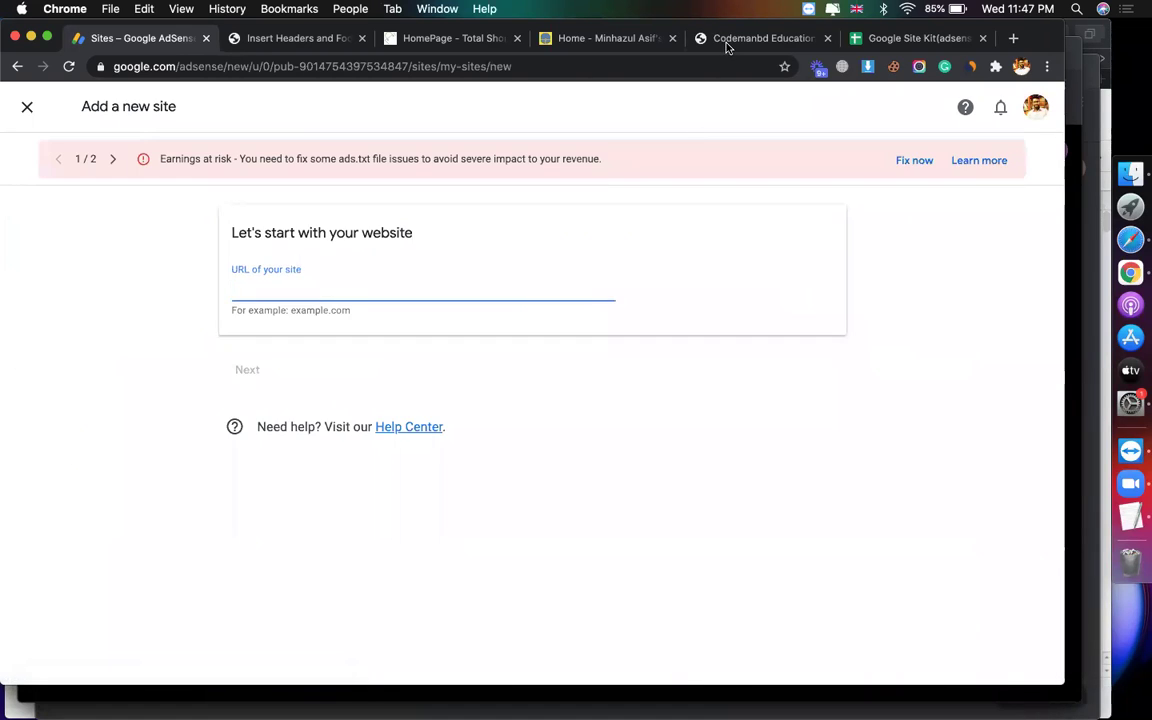
left_click(652, 40)
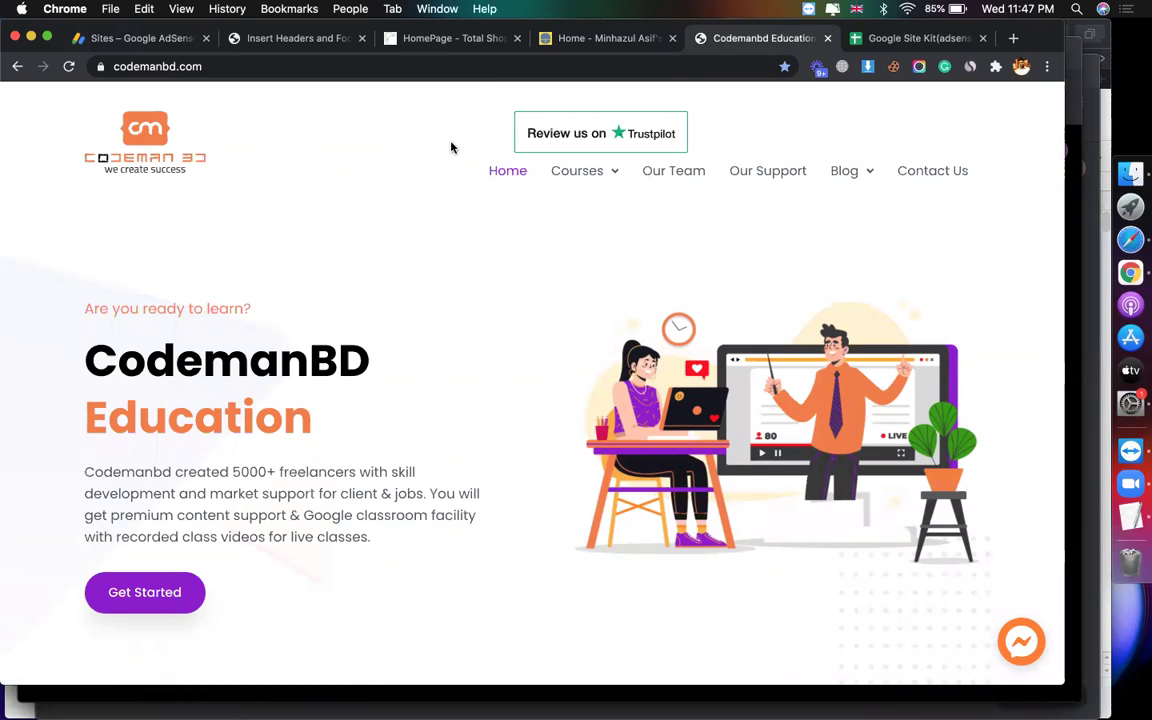
left_click(298, 38)
left_click_drag(258, 66, 8, 62)
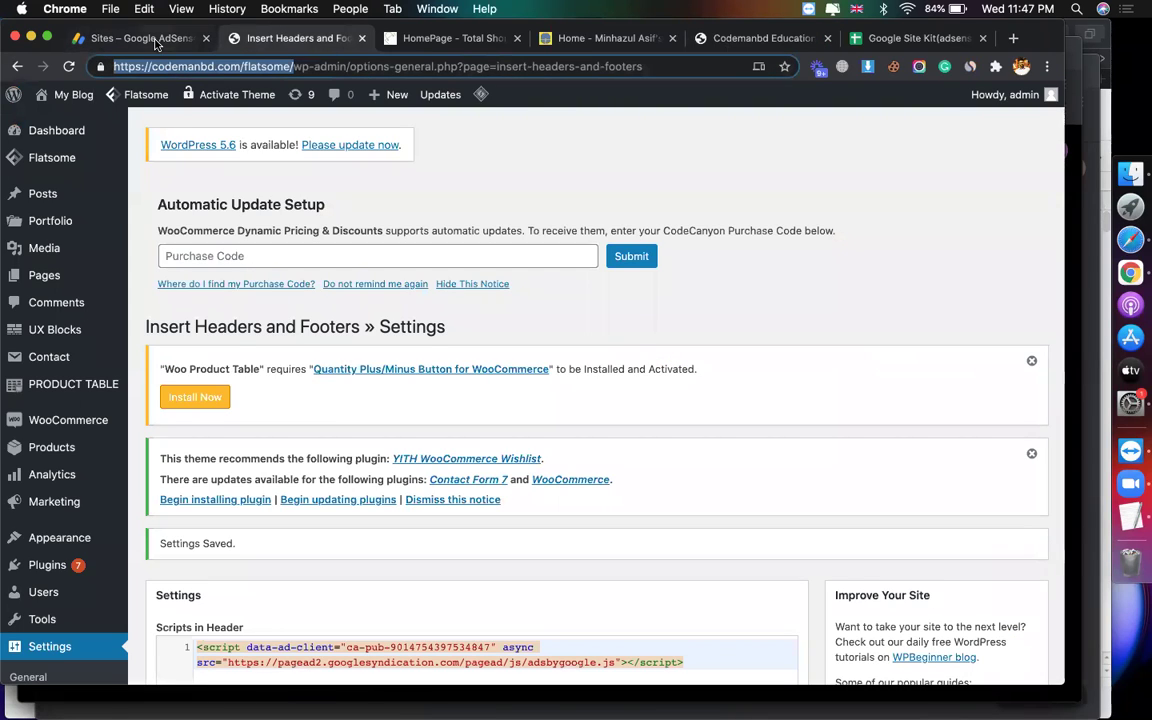
left_click(150, 40)
left_click(340, 290)
key("super+v")
left_click(247, 369)
scroll(515, 473, "down", 5)
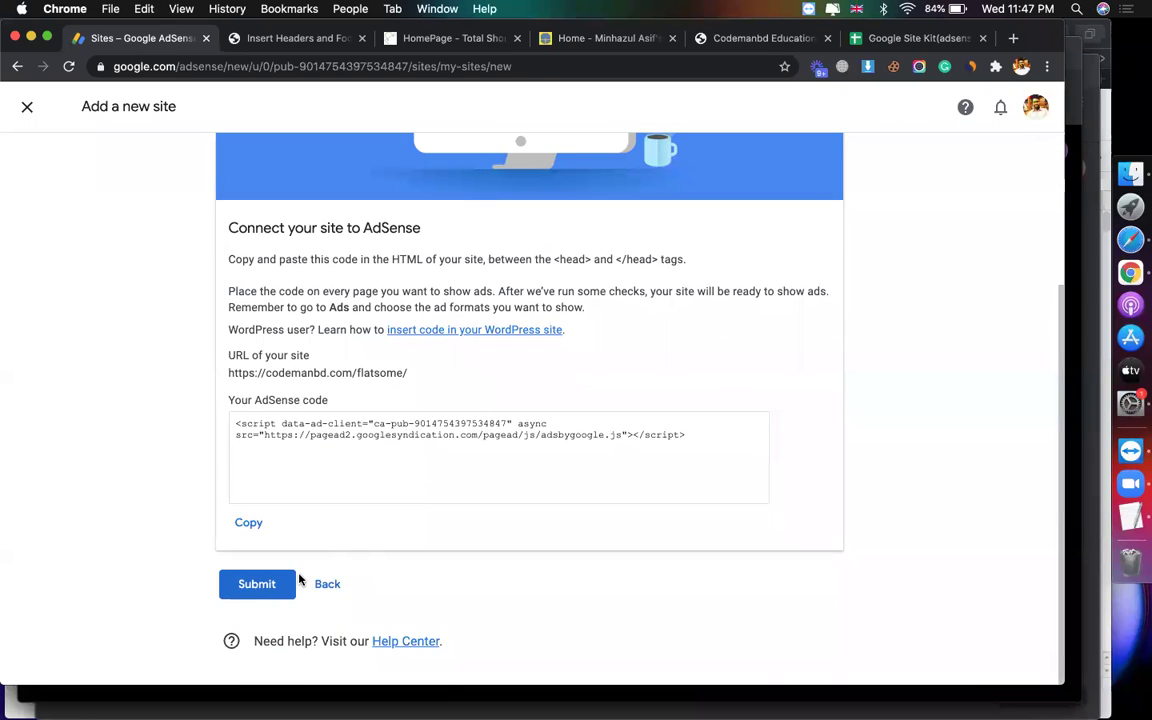
left_click(270, 586)
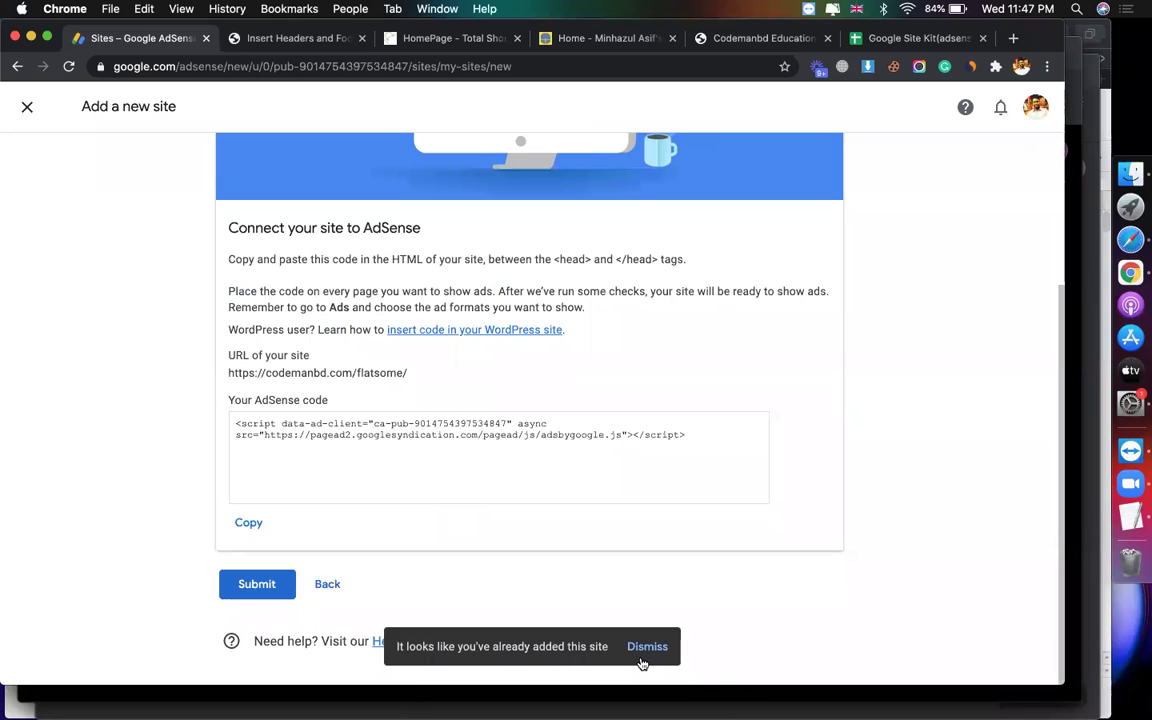
Step: Close the add-site flow and bring up the Site Kit notes spreadsheet
left_click(27, 107)
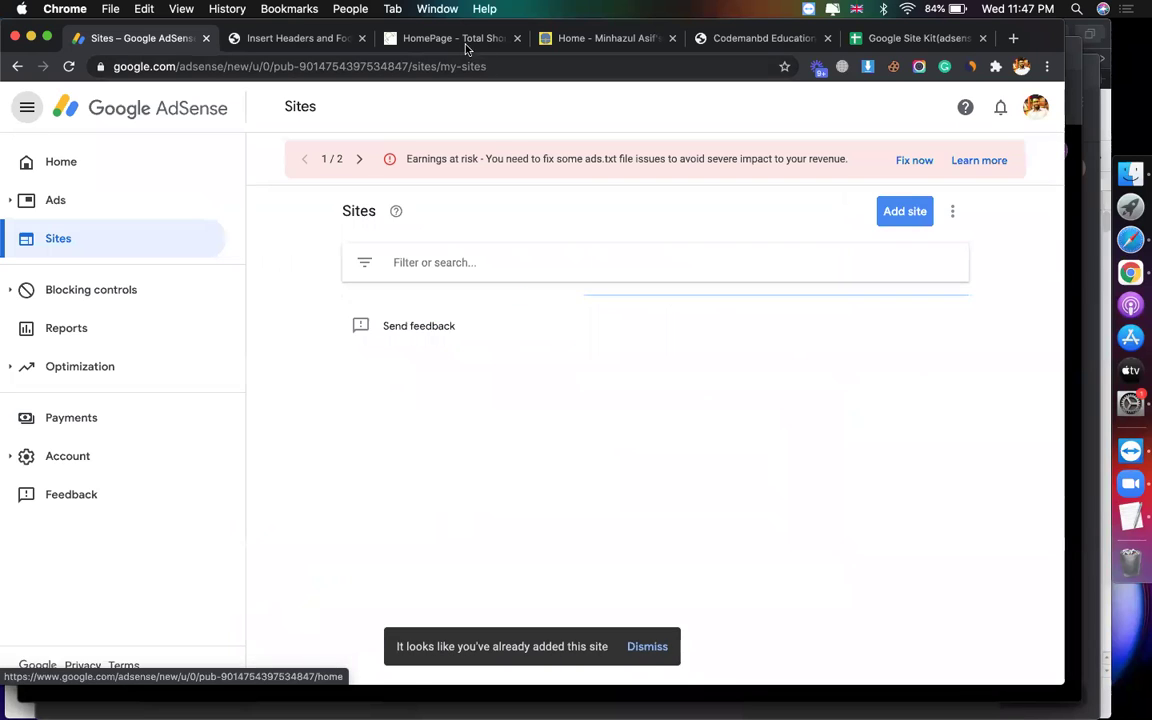
left_click(455, 38)
left_click(625, 38)
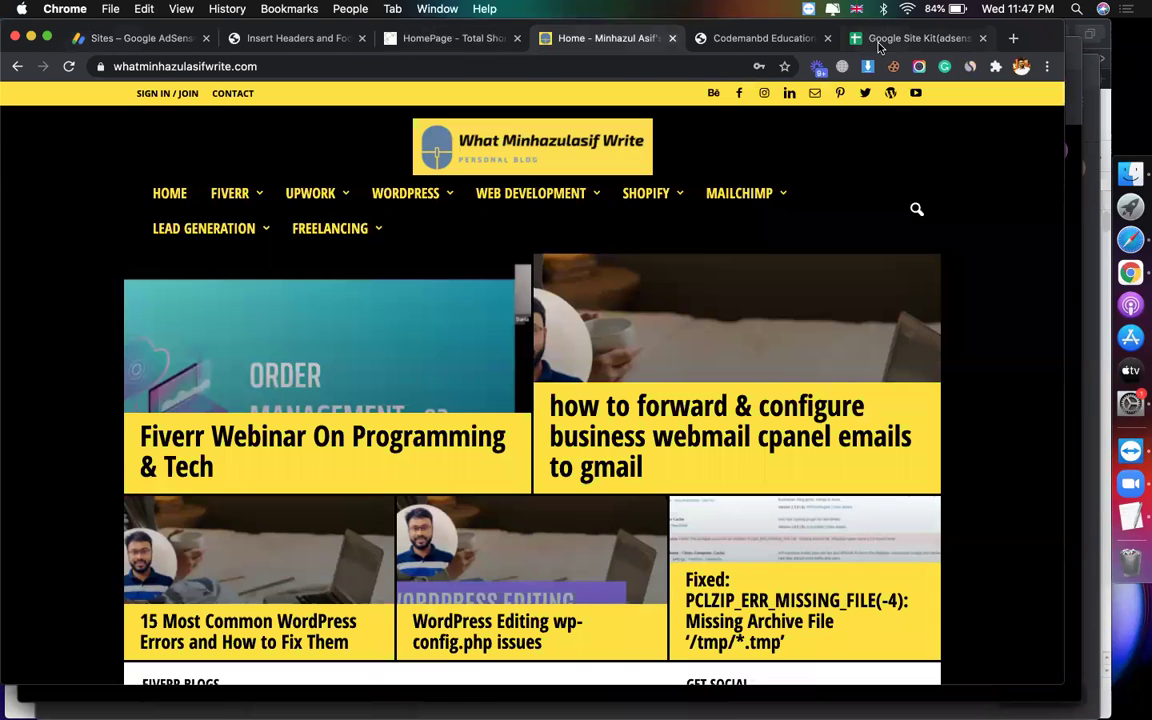
left_click(900, 38)
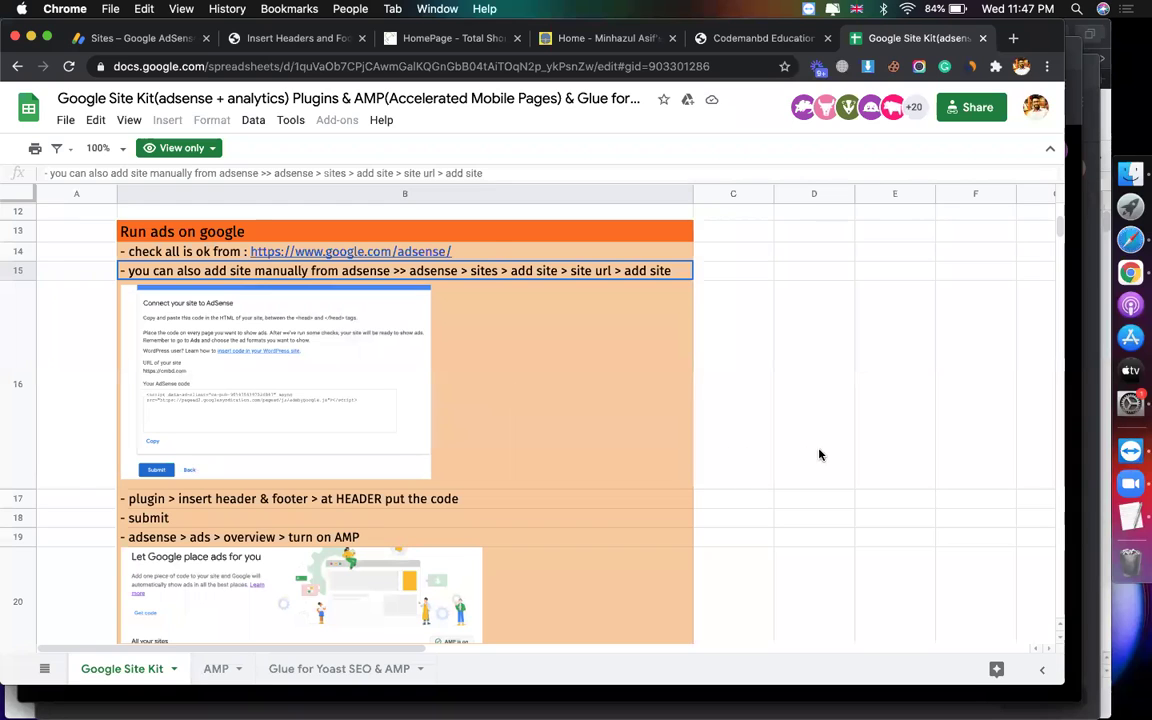
Step: Scroll the Run ads on google notes through rows 13–26, then return to AdSense Sites
left_click(820, 455)
scroll(386, 450, "down", 1)
scroll(249, 418, "down", 6)
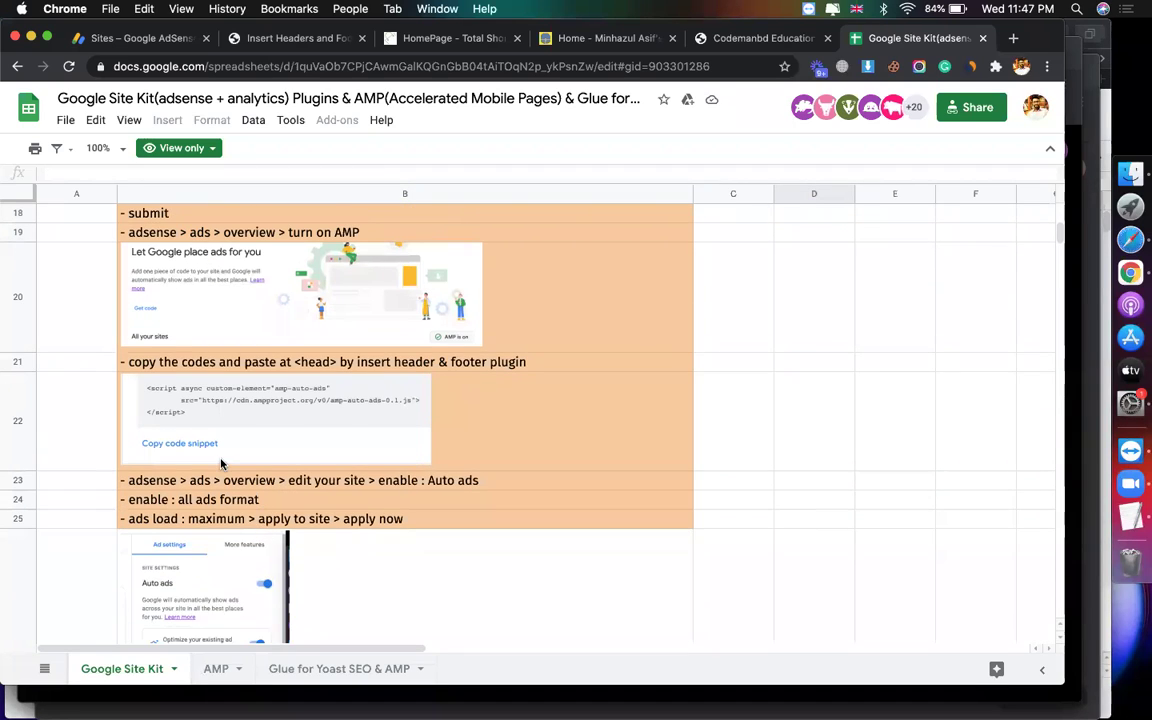
scroll(275, 447, "down", 1)
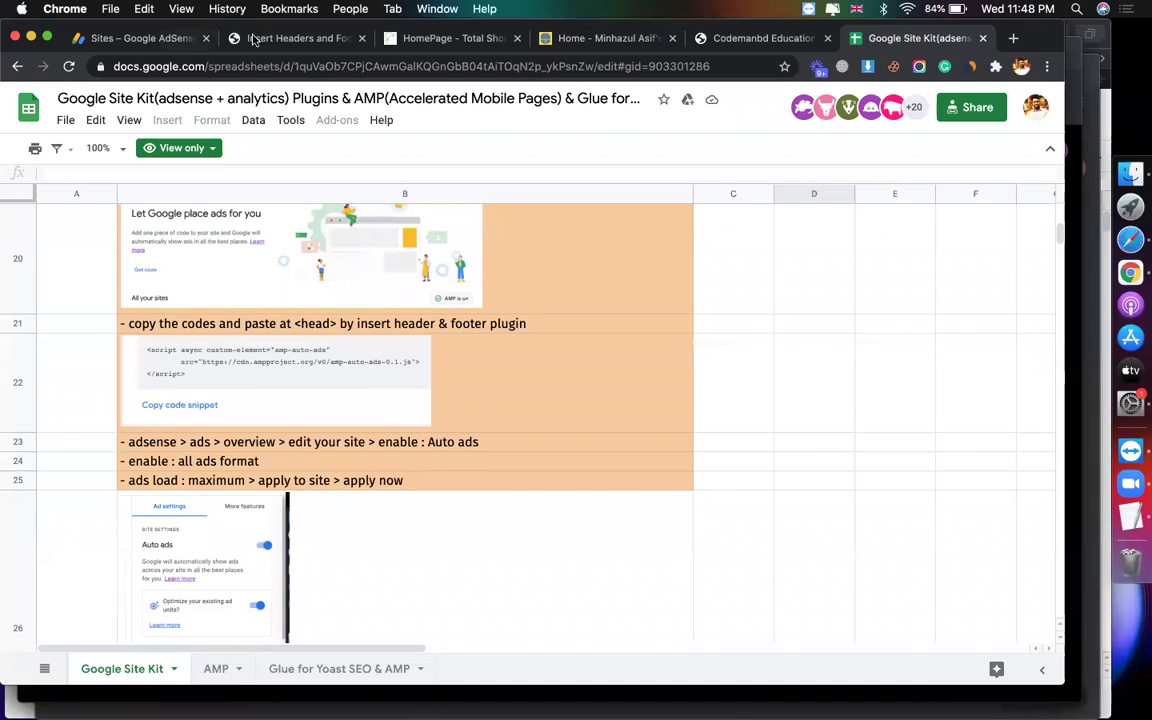
left_click(155, 38)
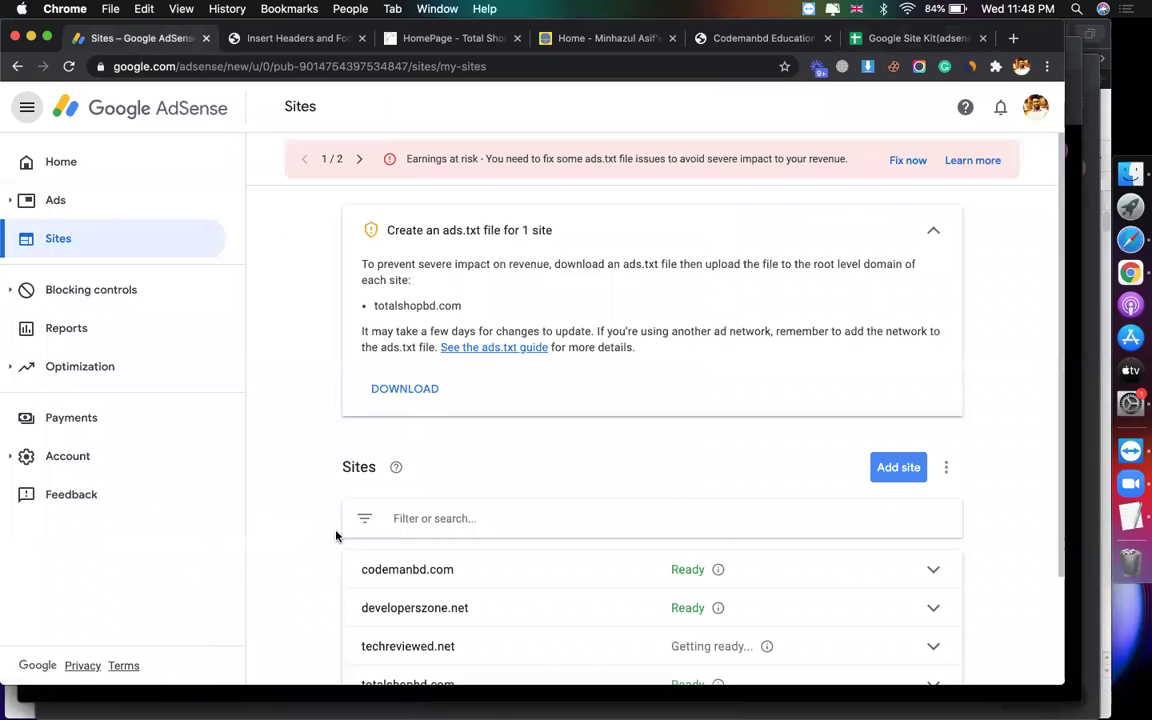
Step: Expand the whatminhazulasifwrite.com row in AdSense Sites and review its details
scroll(336, 536, "down", 3)
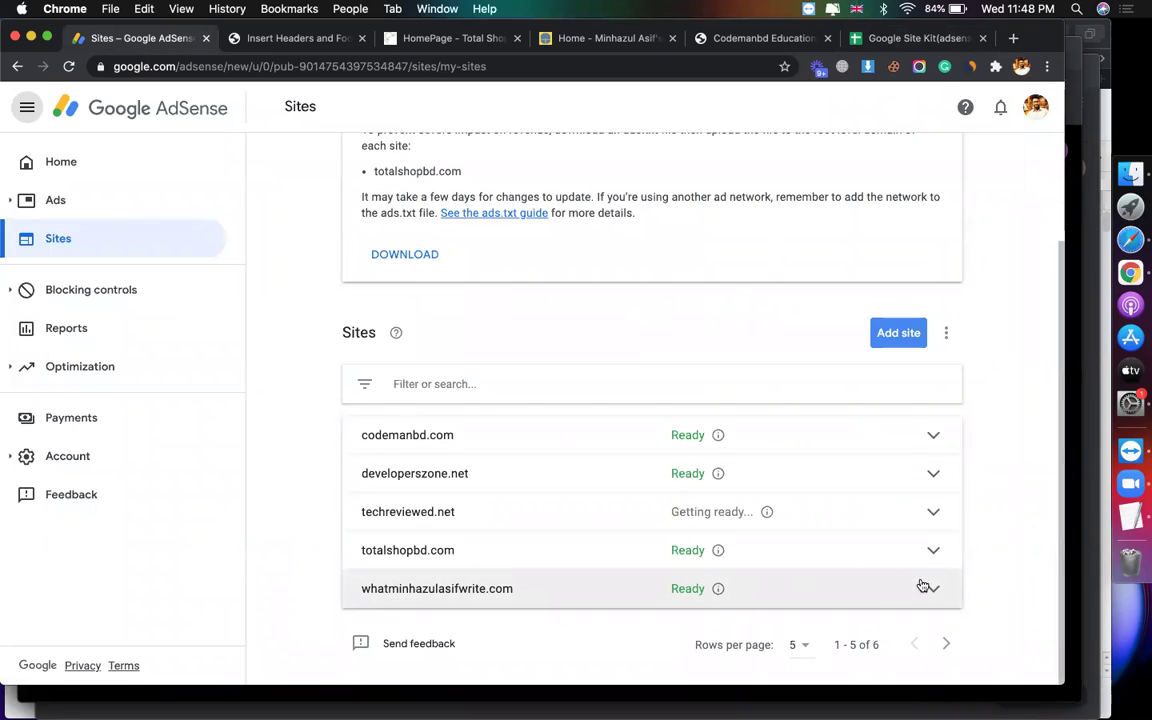
left_click(936, 589)
scroll(812, 522, "down", 2)
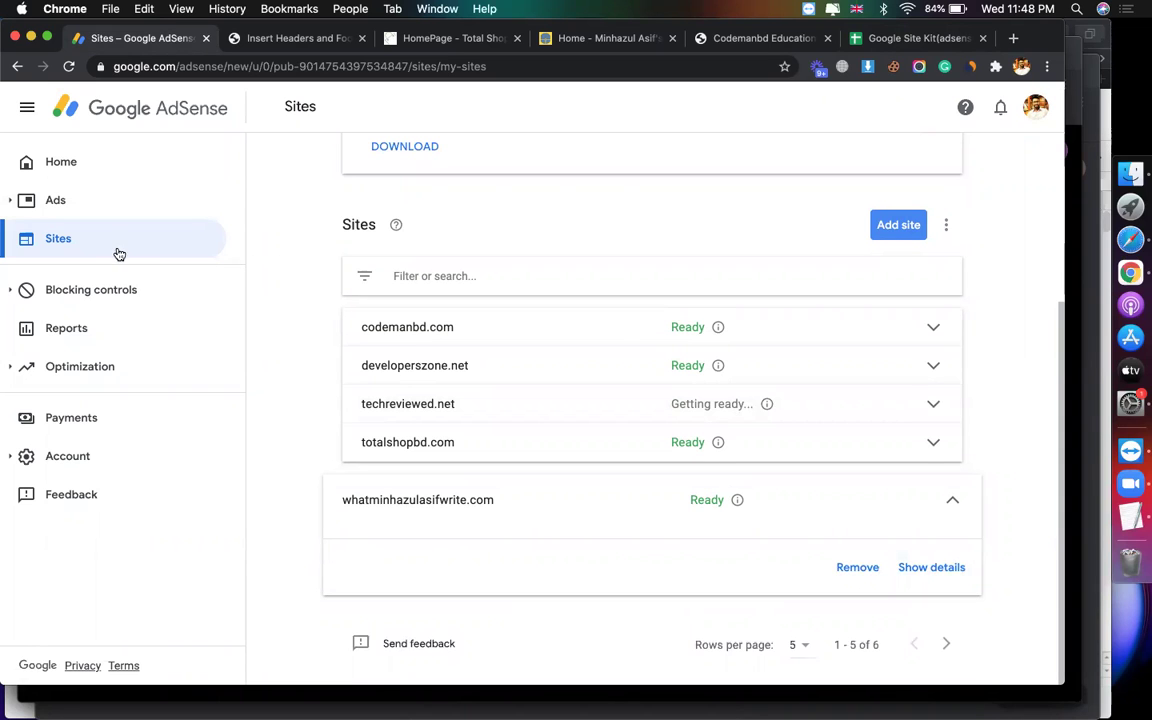
scroll(301, 296, "up", 4)
scroll(301, 296, "down", 1)
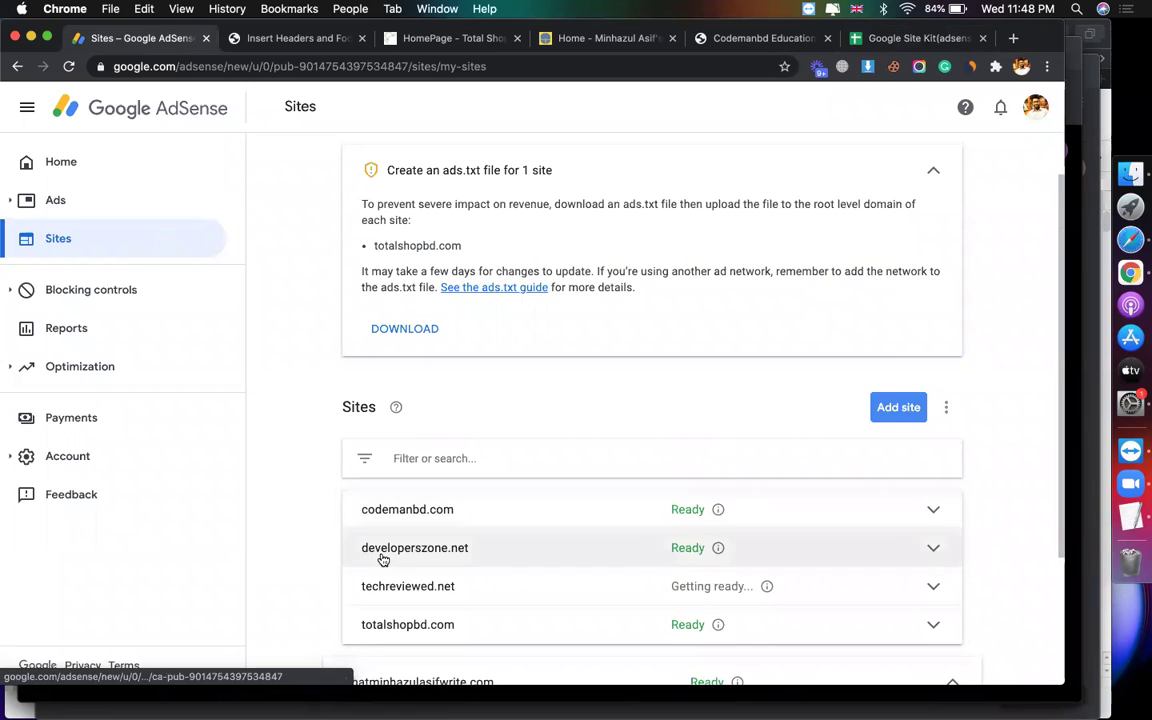
scroll(533, 535, "down", 3)
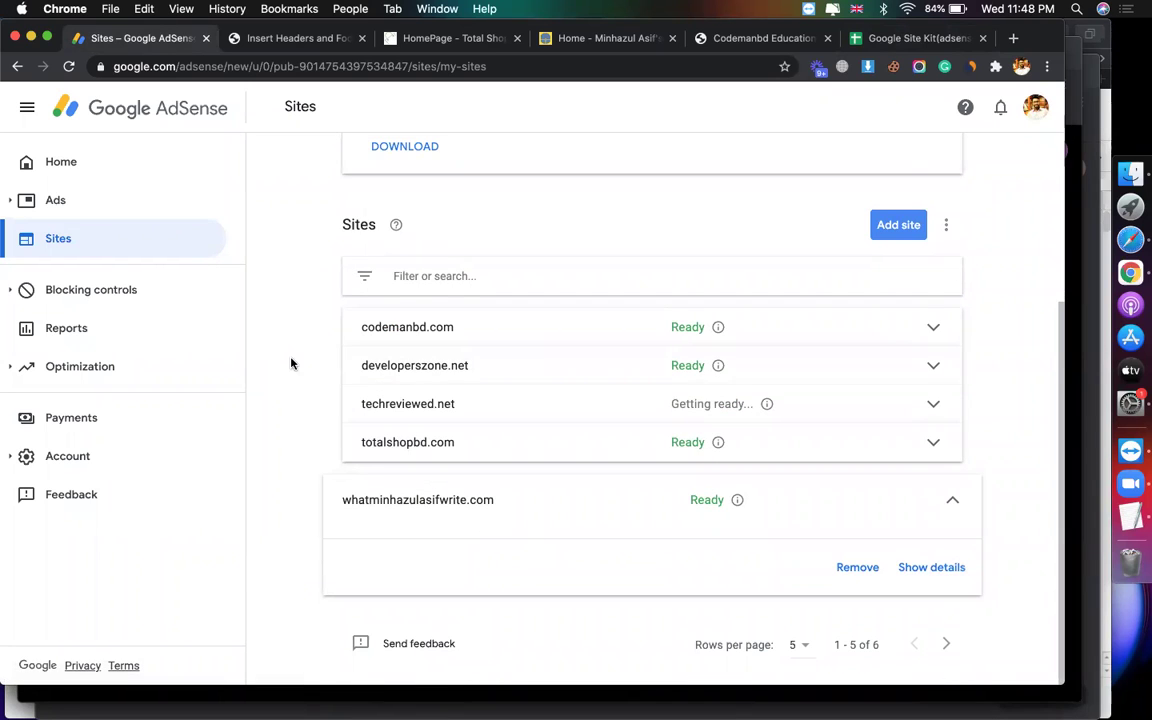
scroll(290, 365, "up", 3)
Step: In Ads Overview, check codemanbd.com's ad settings and confirm Auto ads ON for all six sites
left_click(77, 212)
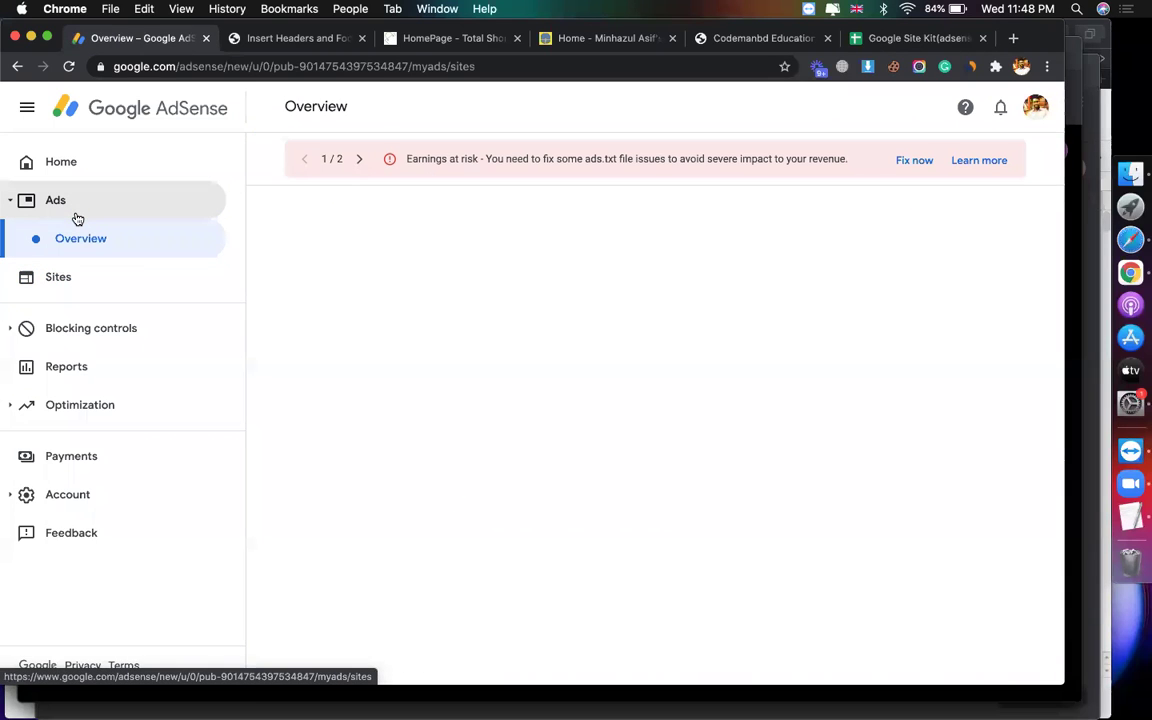
scroll(663, 329, "down", 5)
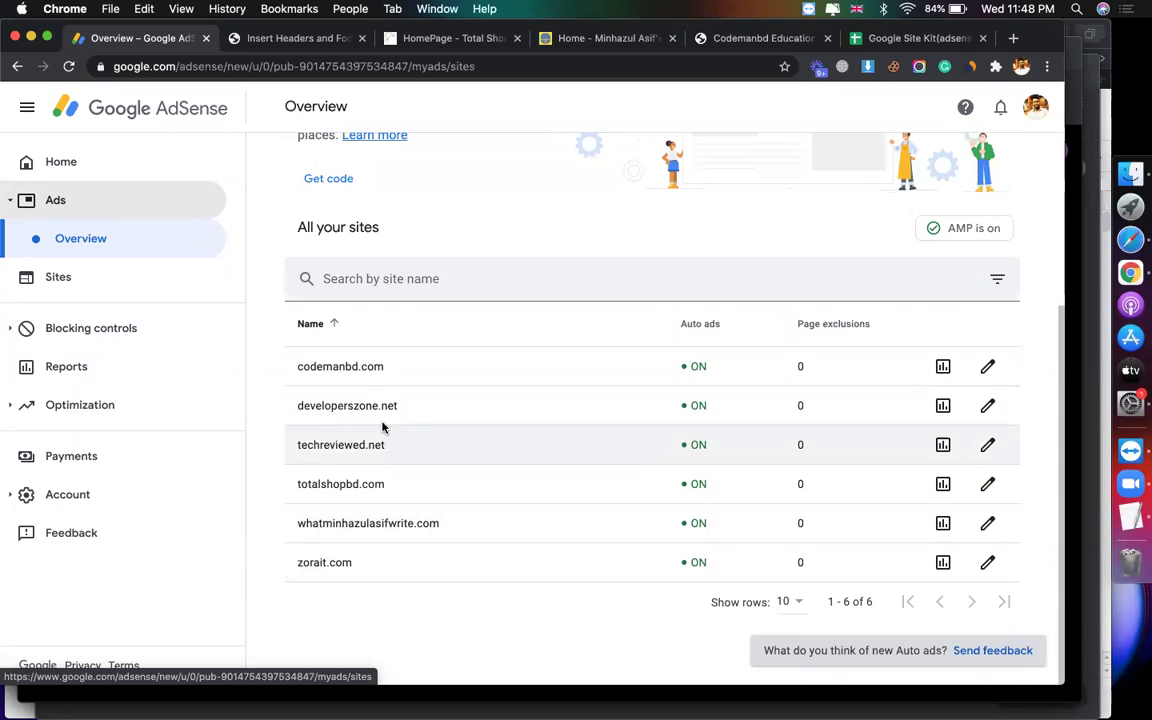
left_click(987, 369)
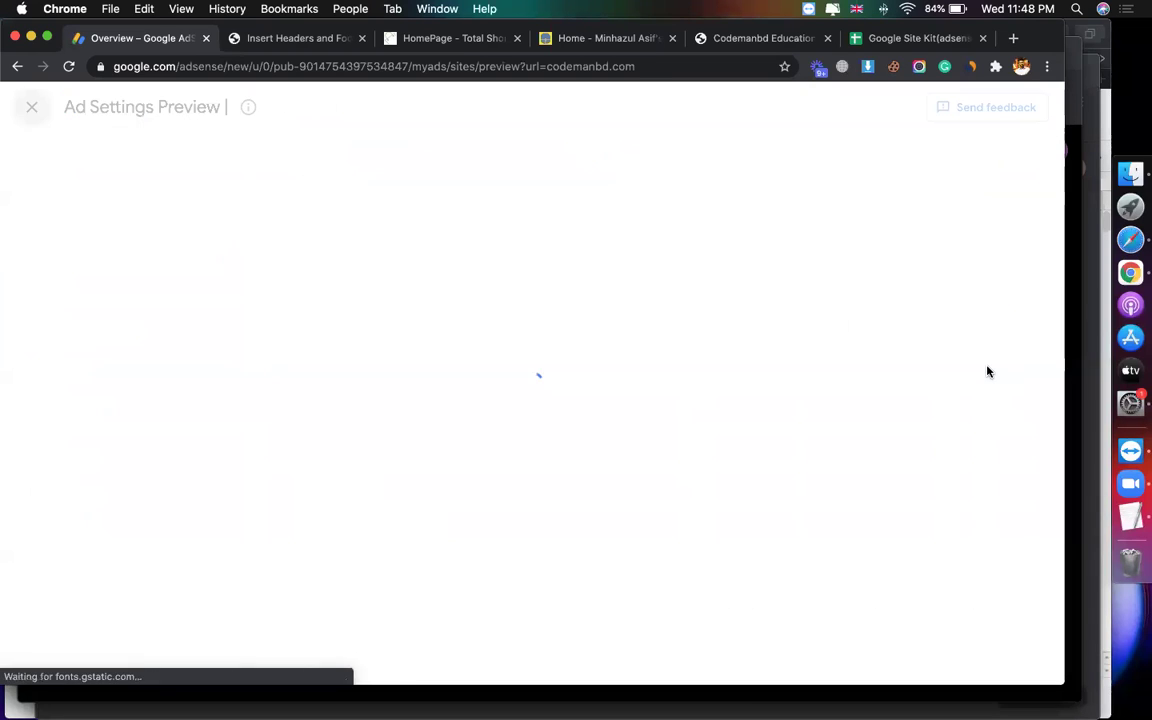
left_click(31, 107)
scroll(716, 470, "down", 5)
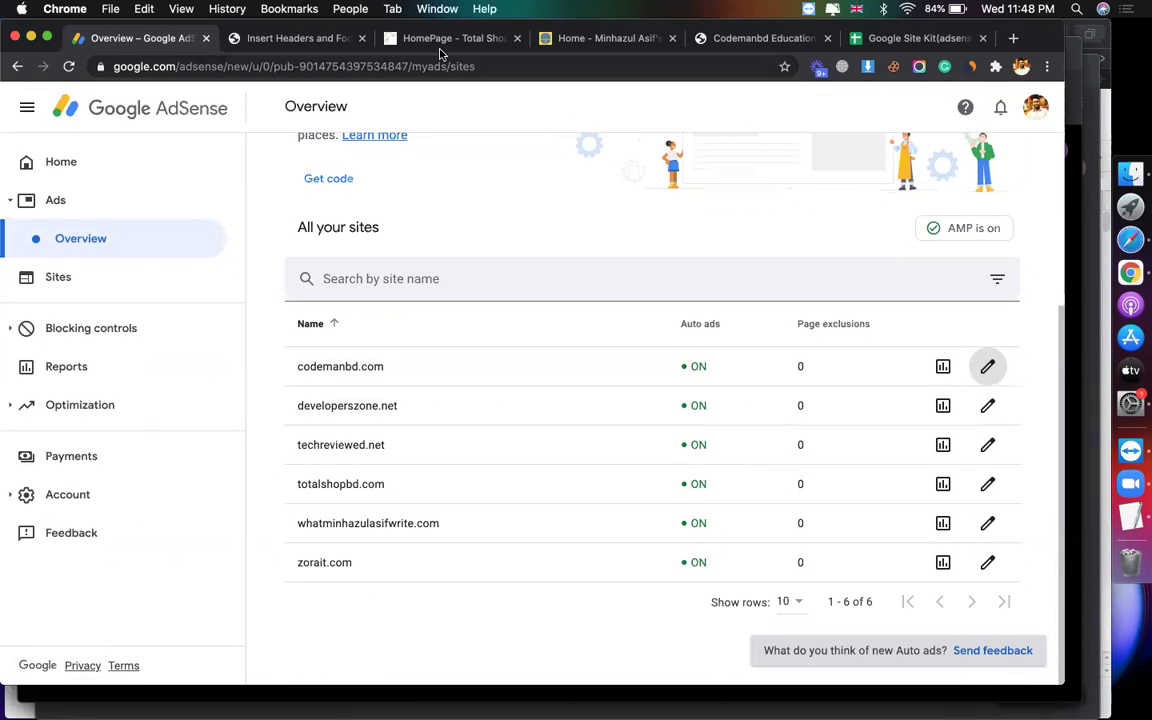
Step: Look over totalshopbd.com and its Alibaba ad row, then scroll the whatminhazulasifwrite.com blog homepage
left_click(394, 38)
scroll(368, 265, "up", 5)
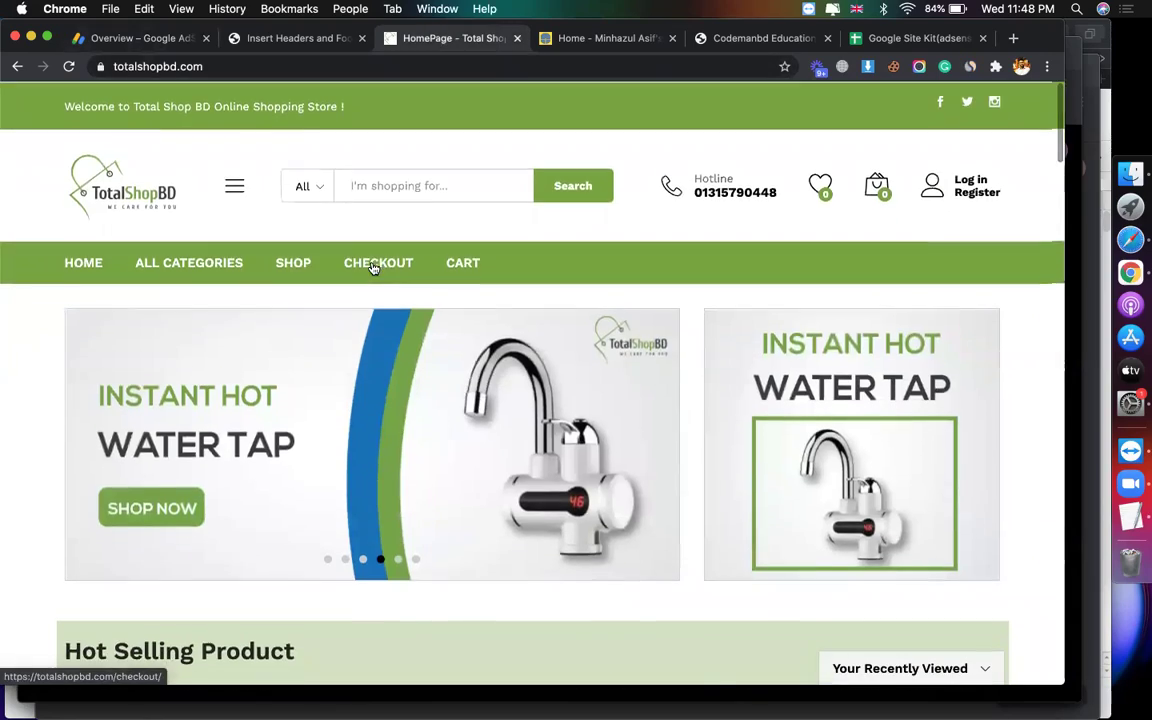
scroll(372, 266, "down", 15)
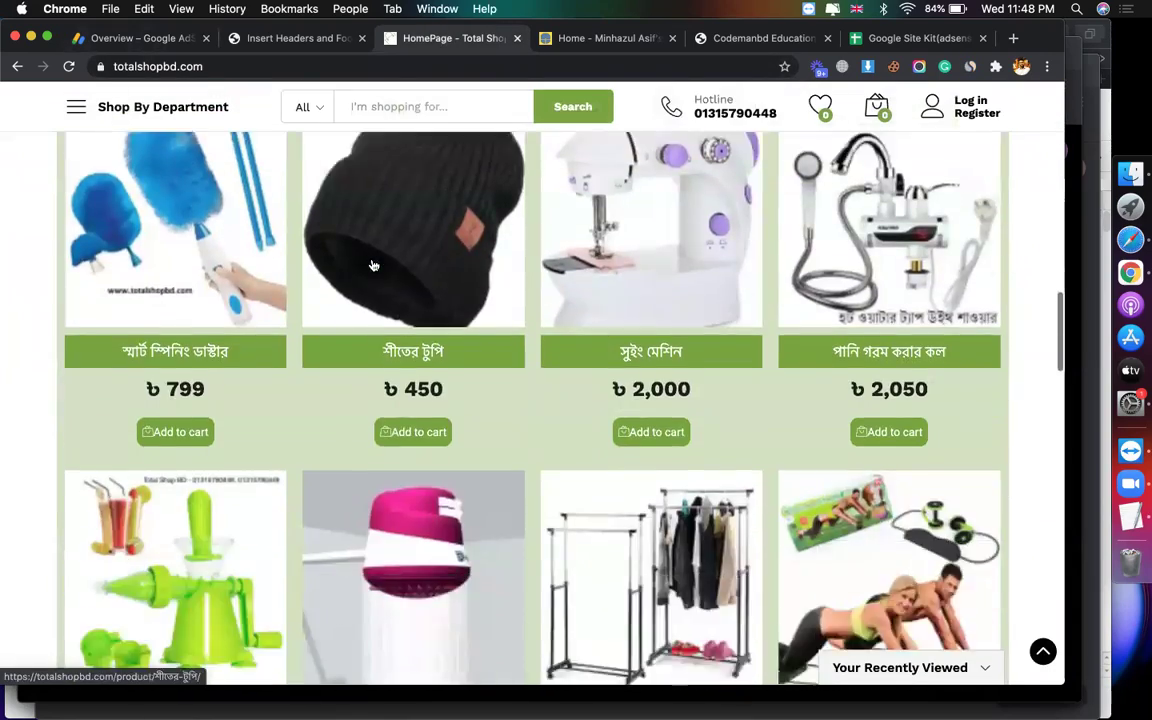
scroll(373, 265, "down", 10)
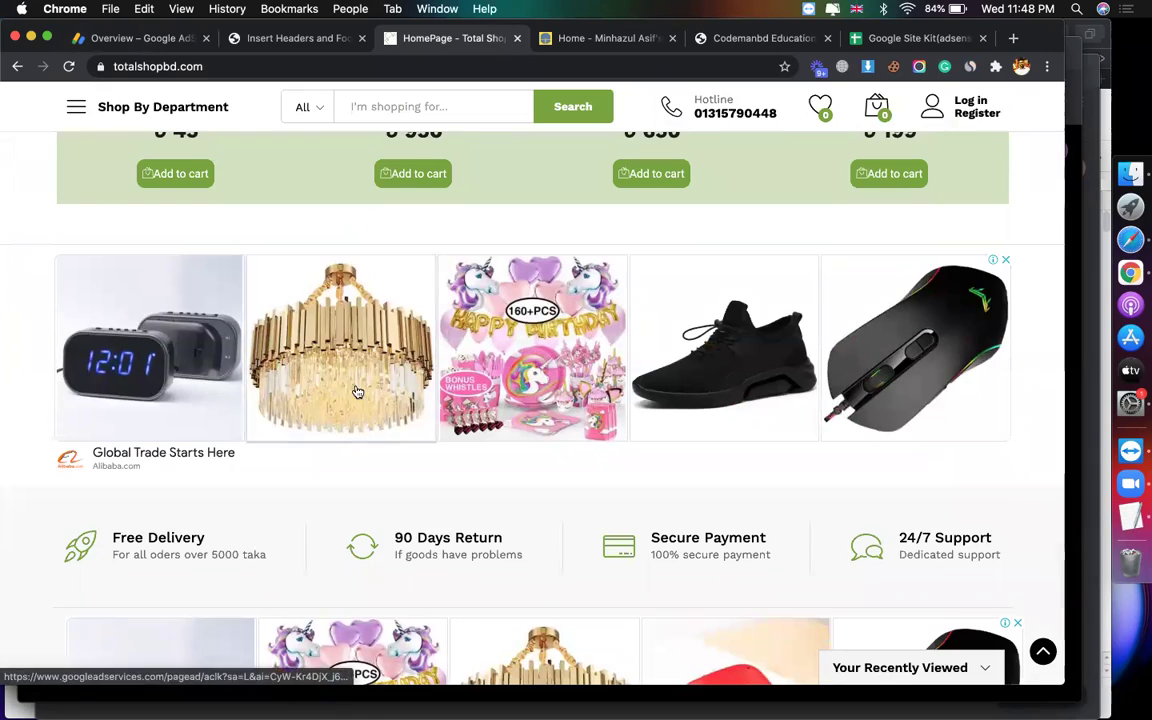
scroll(357, 392, "down", 5)
left_click(625, 38)
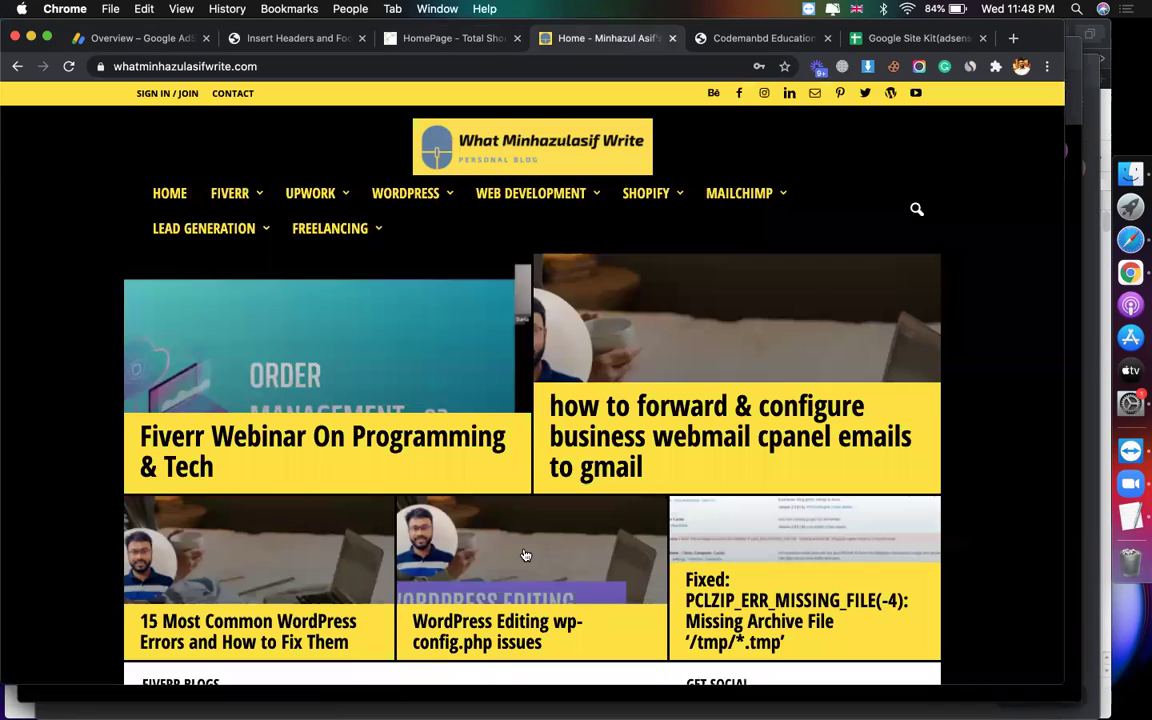
scroll(525, 555, "down", 15)
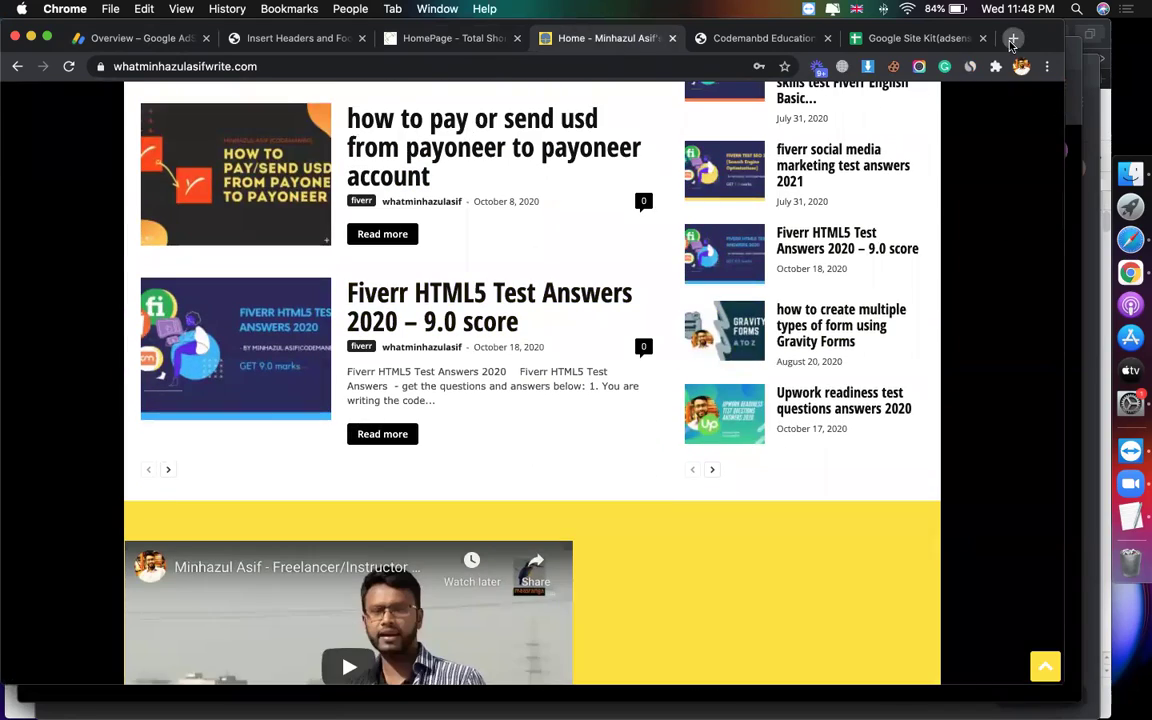
Step: Search for developerszone, then load developerszone.net in its own new tab
left_click(1012, 40)
type("deve")
key("BackSpace")
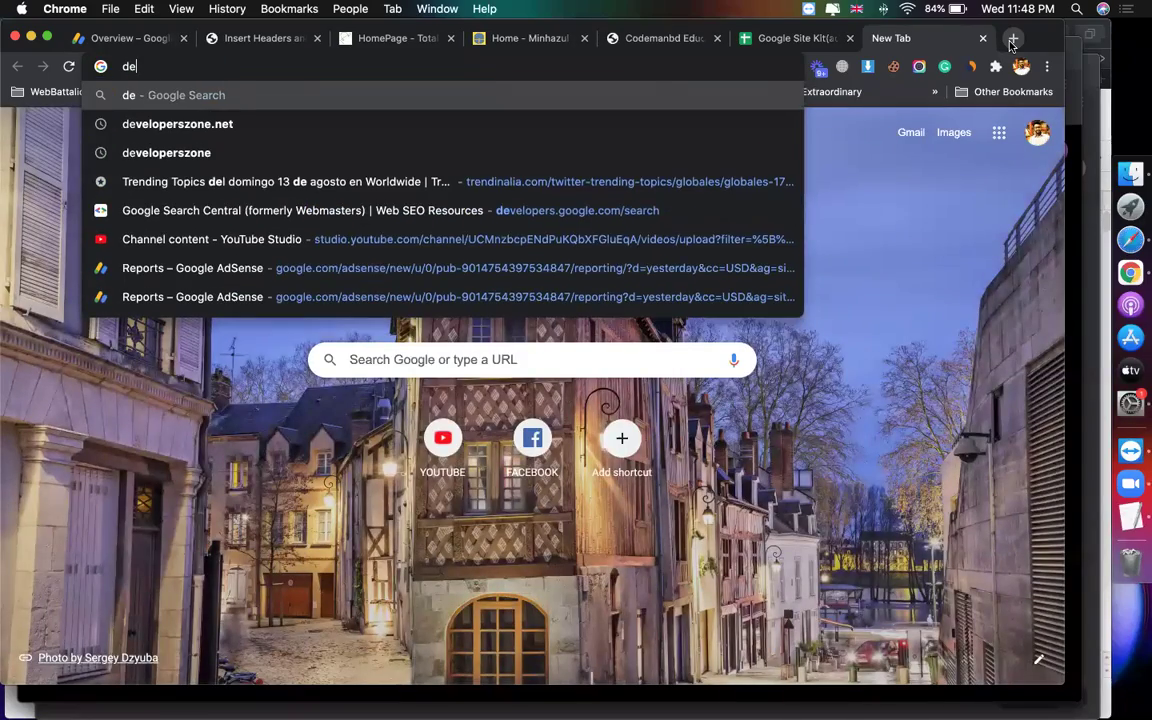
type("velope")
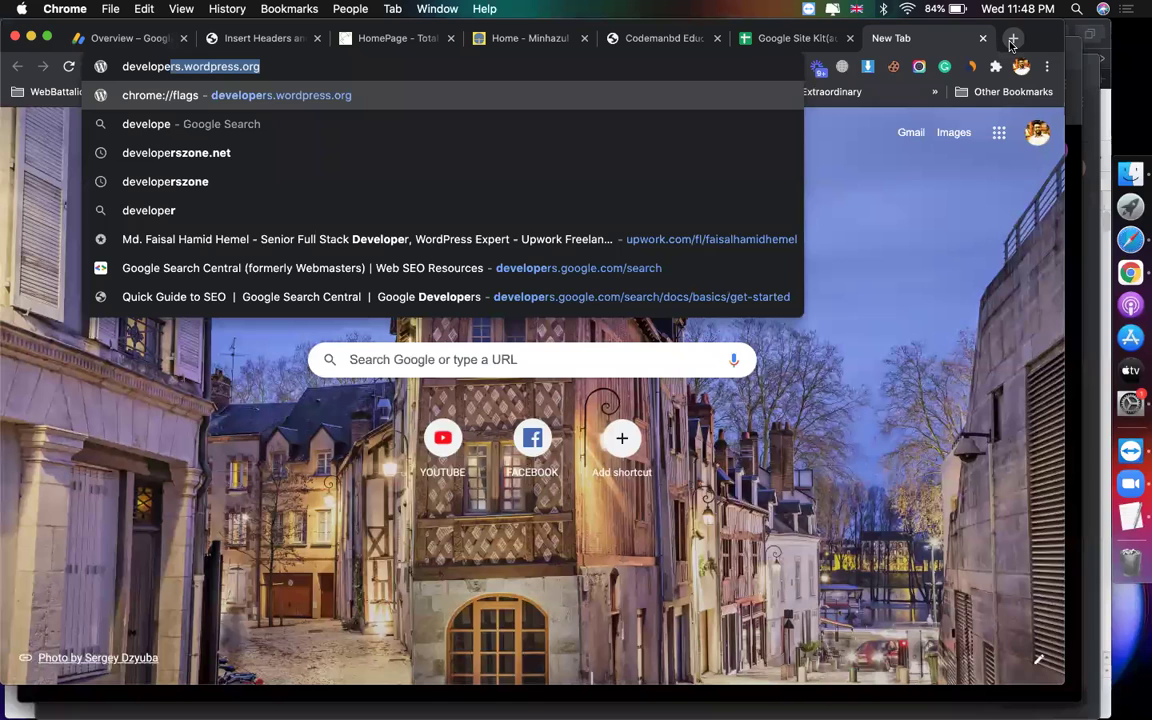
type("rszone")
key("Return")
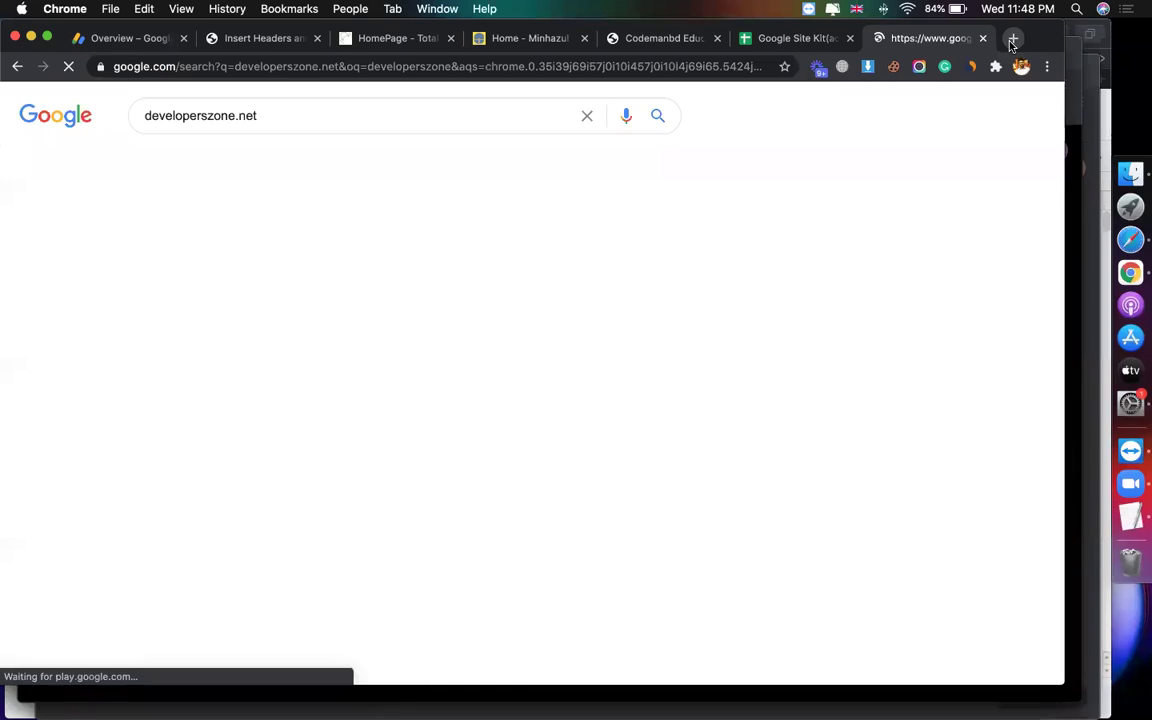
left_click(298, 110)
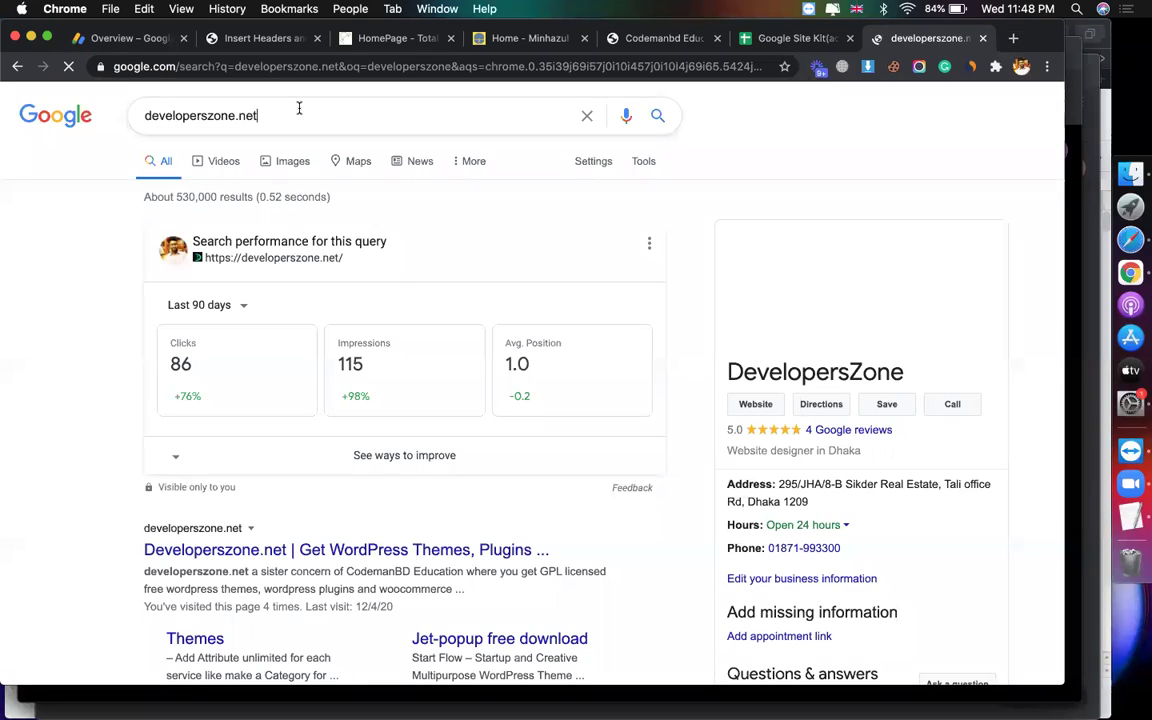
key("cmd+a")
key("cmd+c")
key("cmd+t")
key("cmd+v")
key("Return")
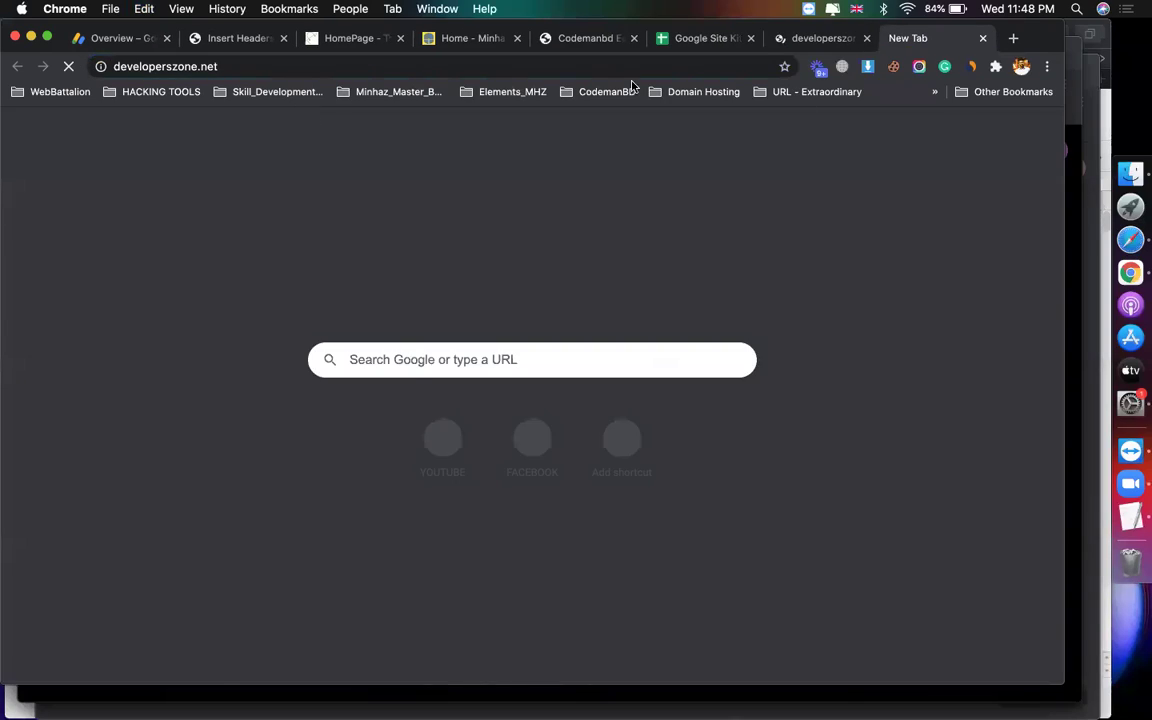
left_click(867, 38)
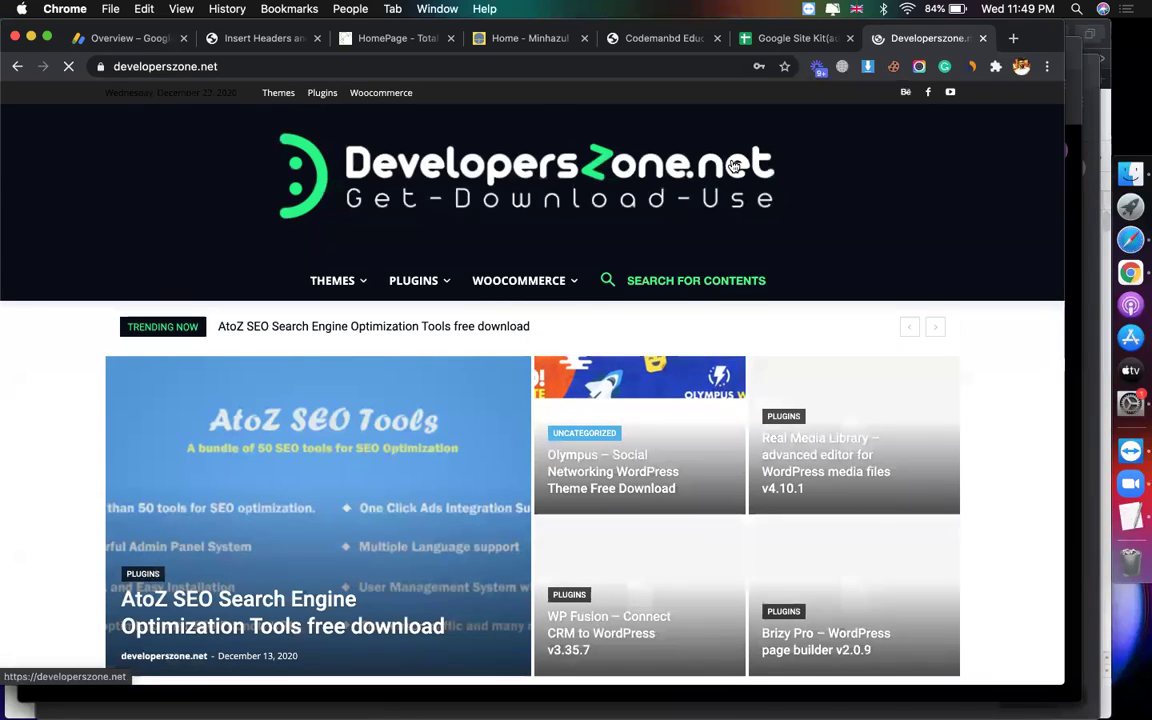
Step: Browse the developerszone.net homepage to find the AtoZ SEO Tools post
scroll(942, 334, "down", 5)
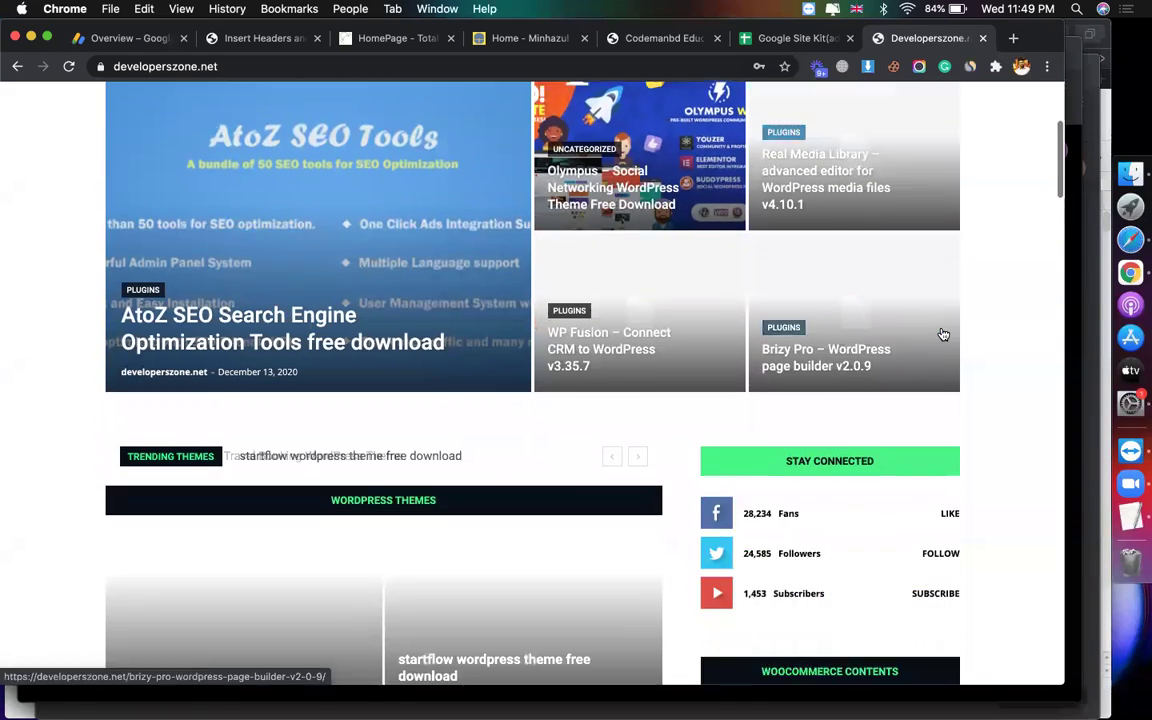
scroll(301, 373, "down", 15)
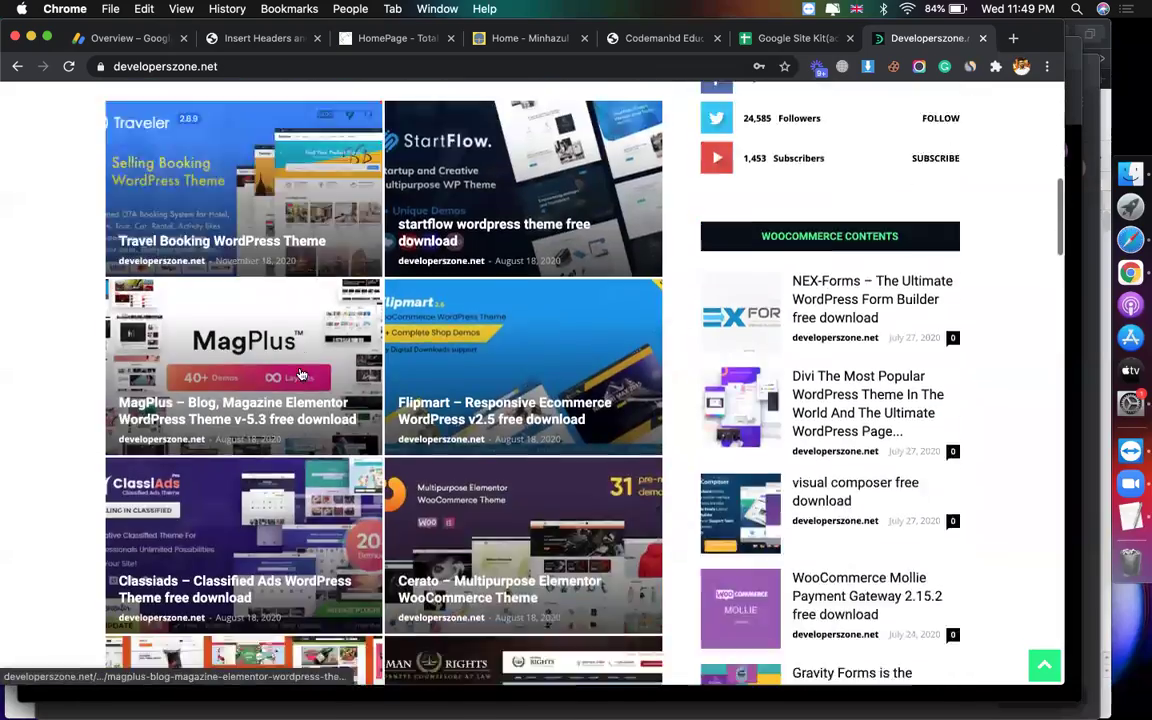
scroll(897, 493, "down", 20)
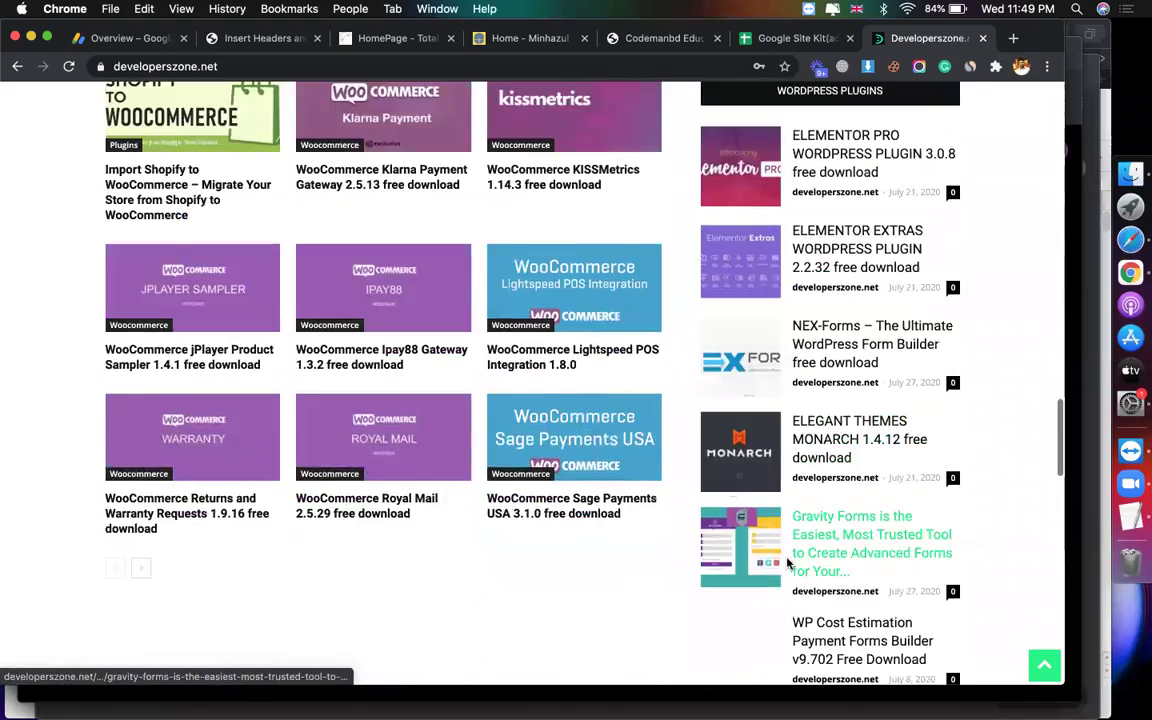
scroll(793, 561, "up", 6)
scroll(614, 533, "down", 5)
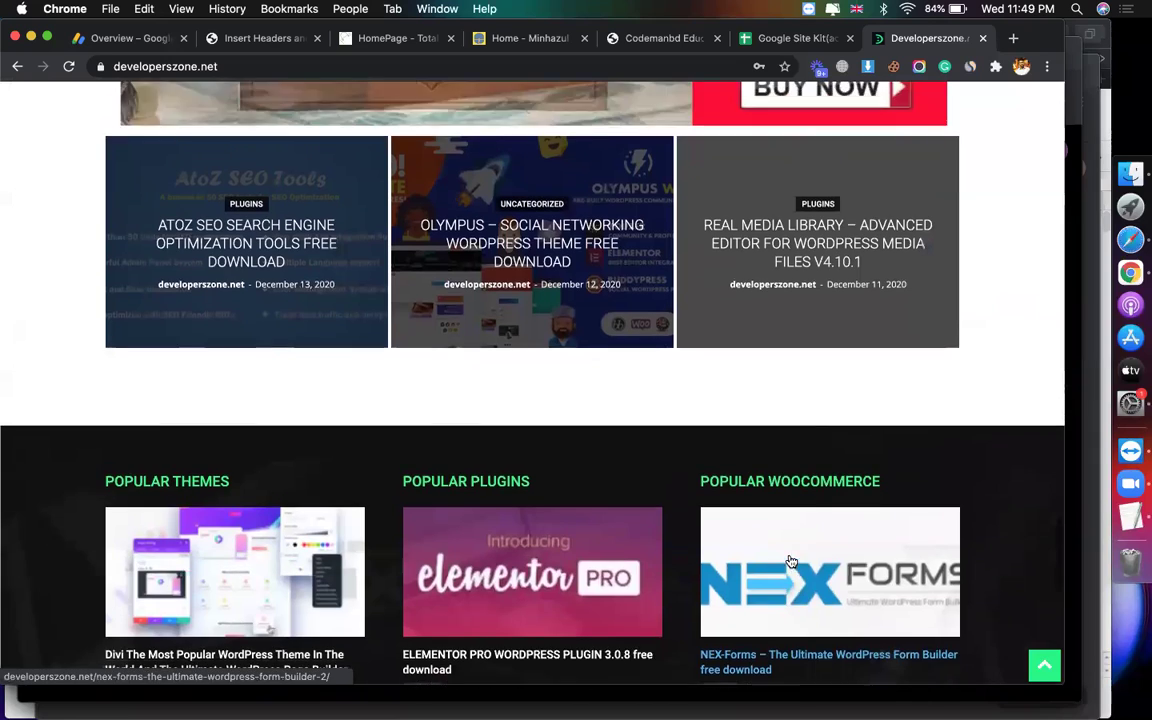
scroll(614, 533, "up", 2)
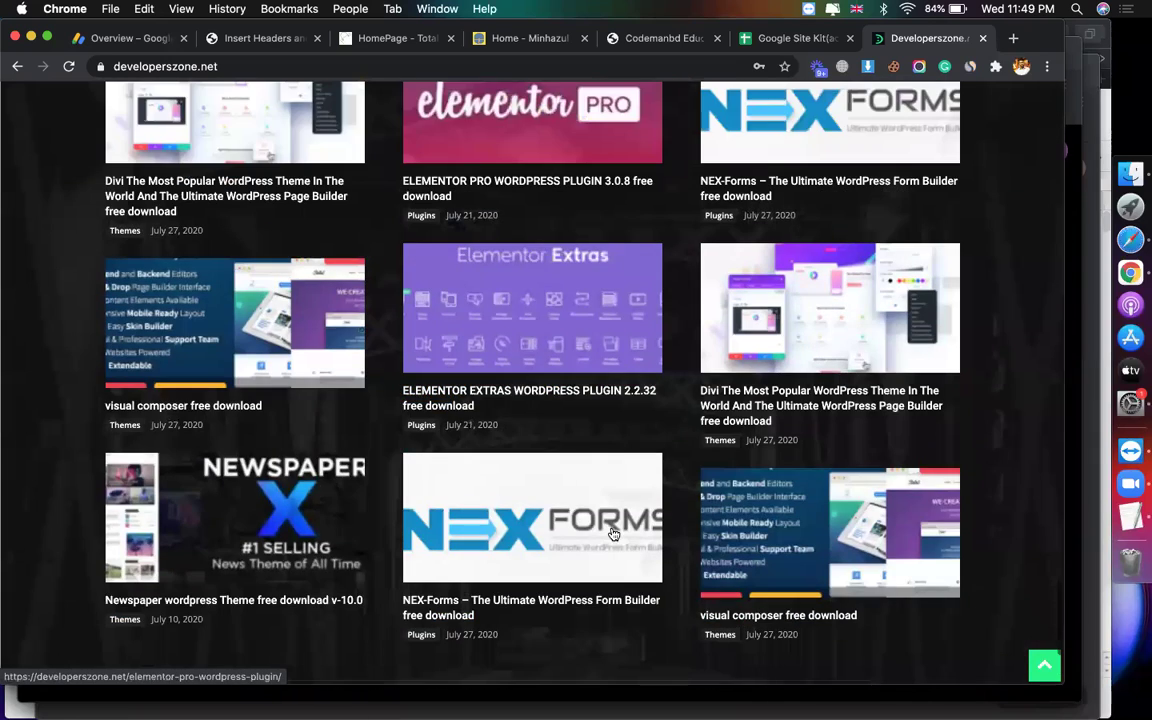
scroll(614, 533, "up", 20)
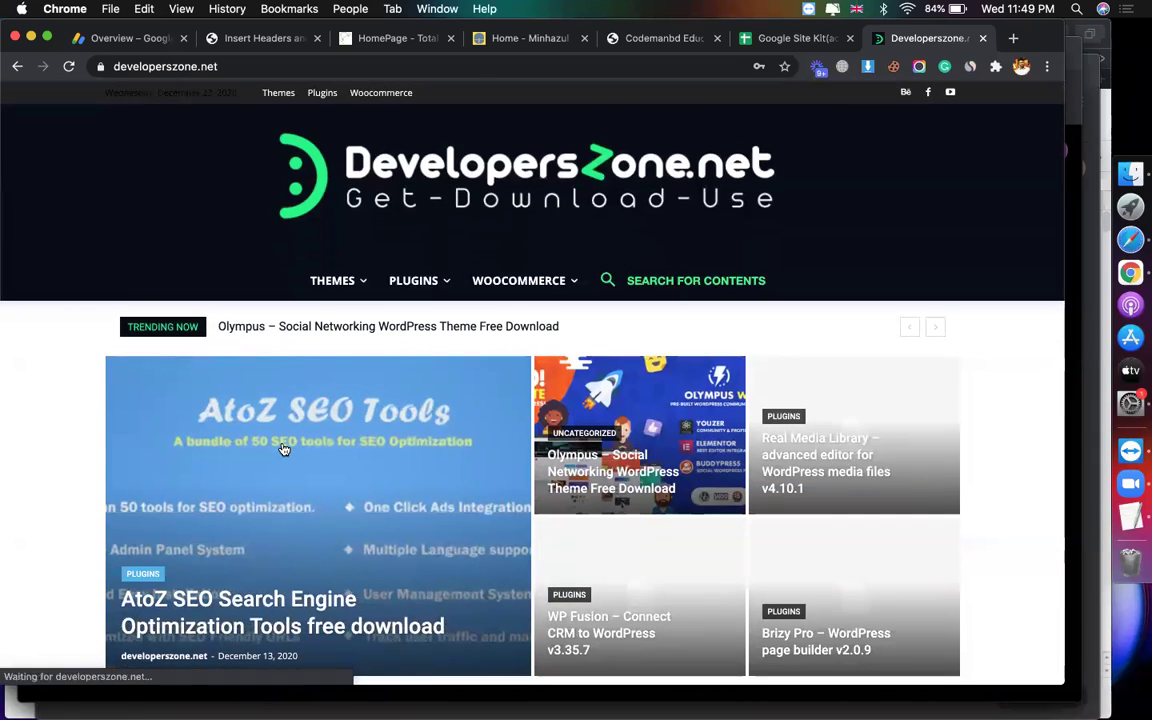
Step: Open the 'AtoZ SEO Search Engine Optimization Tools free download' post and read down to its comments
left_click(284, 449)
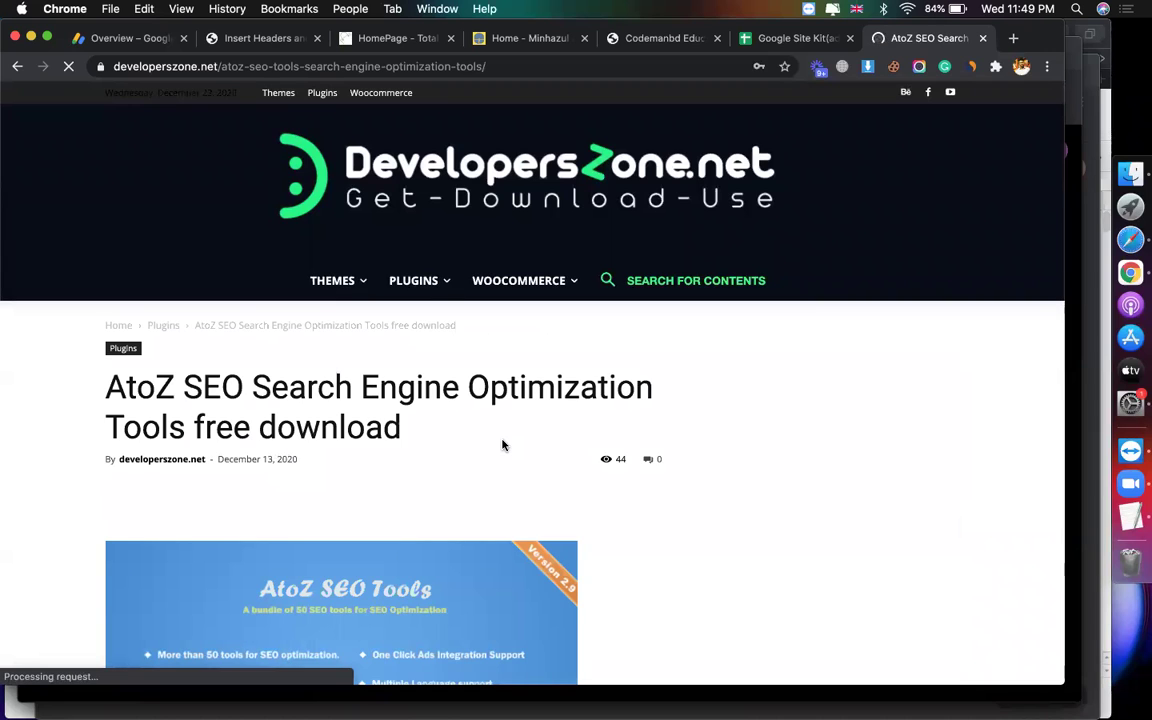
scroll(503, 445, "down", 3)
scroll(760, 392, "down", 15)
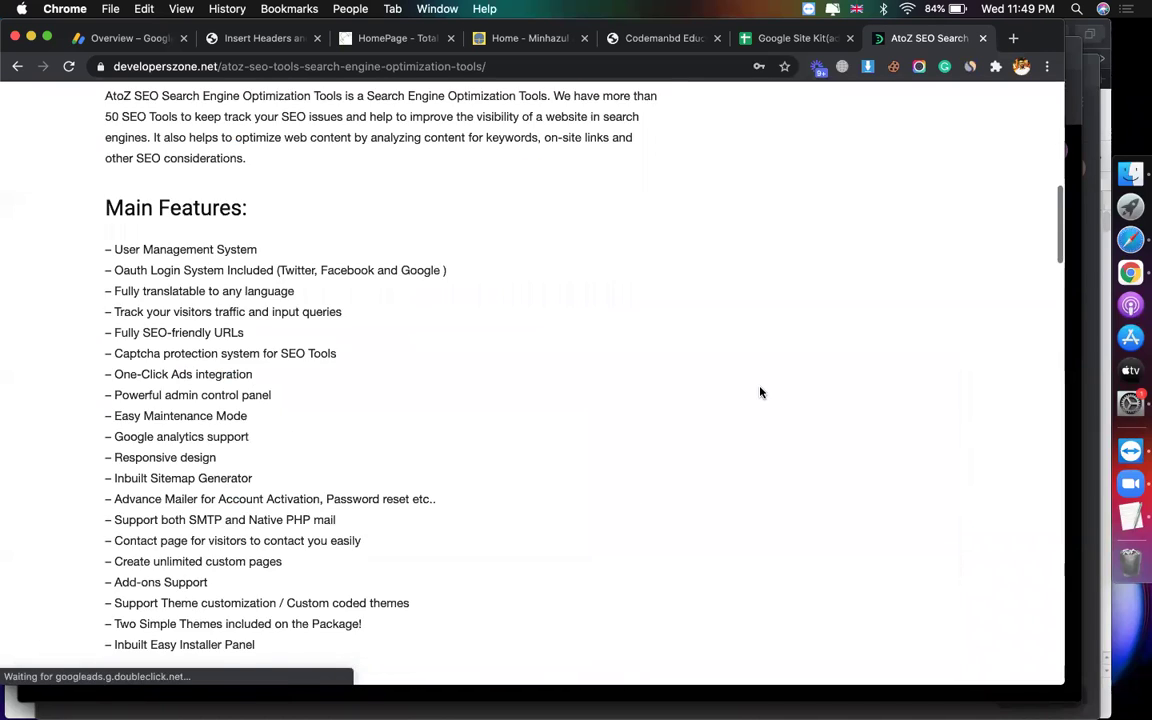
scroll(681, 329, "down", 5)
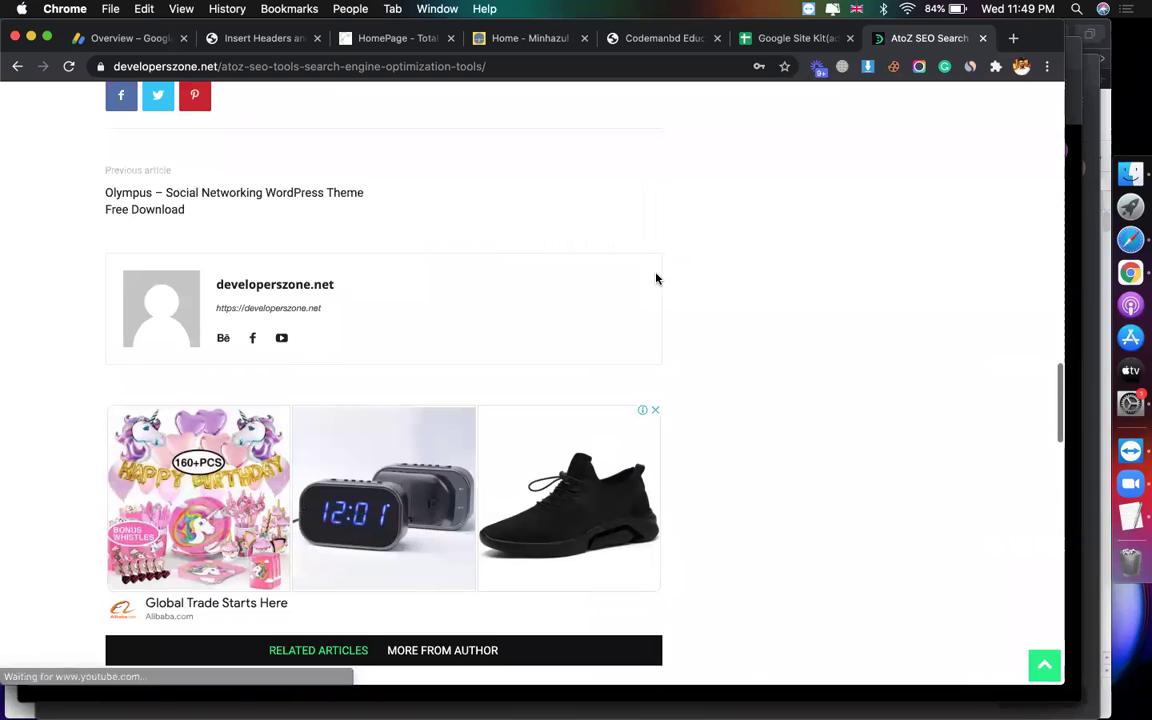
scroll(648, 279, "down", 1)
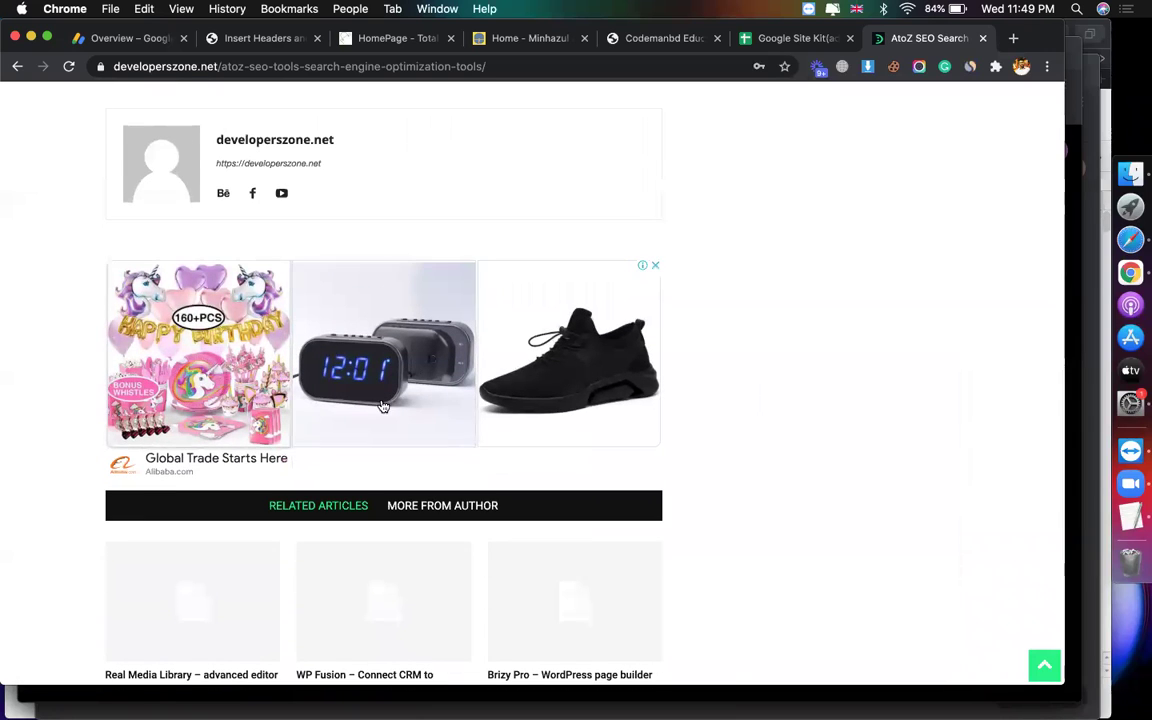
scroll(585, 374, "down", 10)
scroll(323, 383, "up", 5)
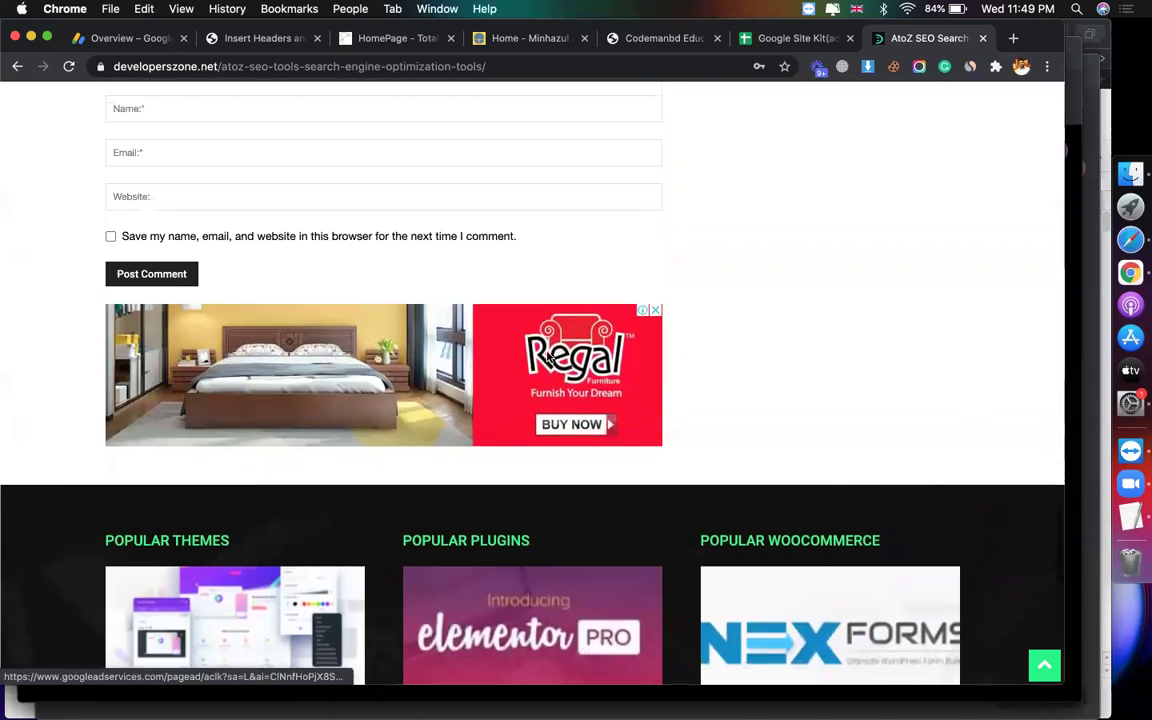
scroll(812, 268, "up", 7)
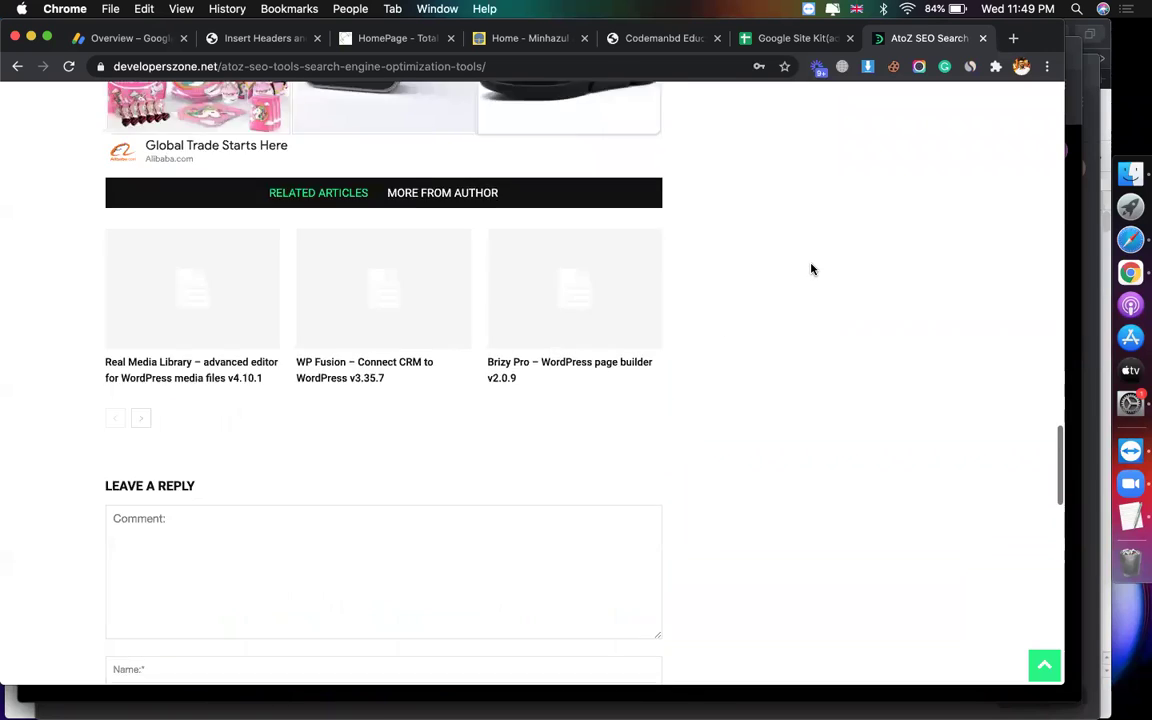
Step: Check codemanbd.com's auto ads settings: all ad formats enabled and ad load at Max, then close
left_click(130, 38)
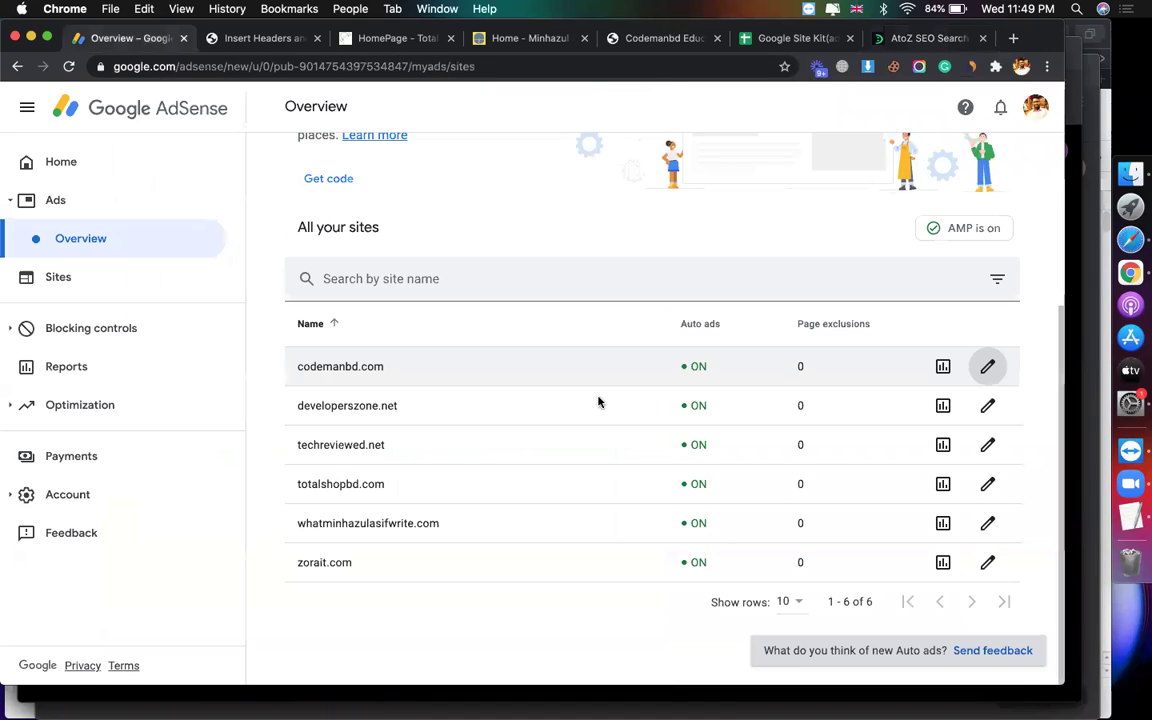
left_click(986, 367)
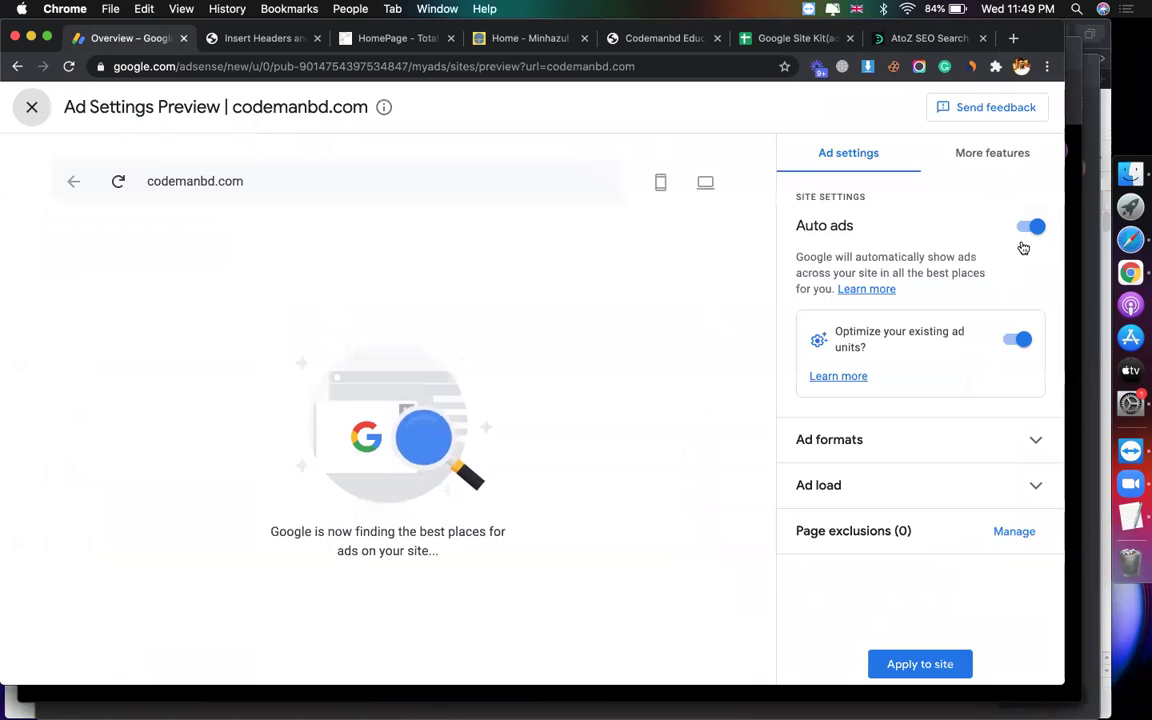
left_click(866, 437)
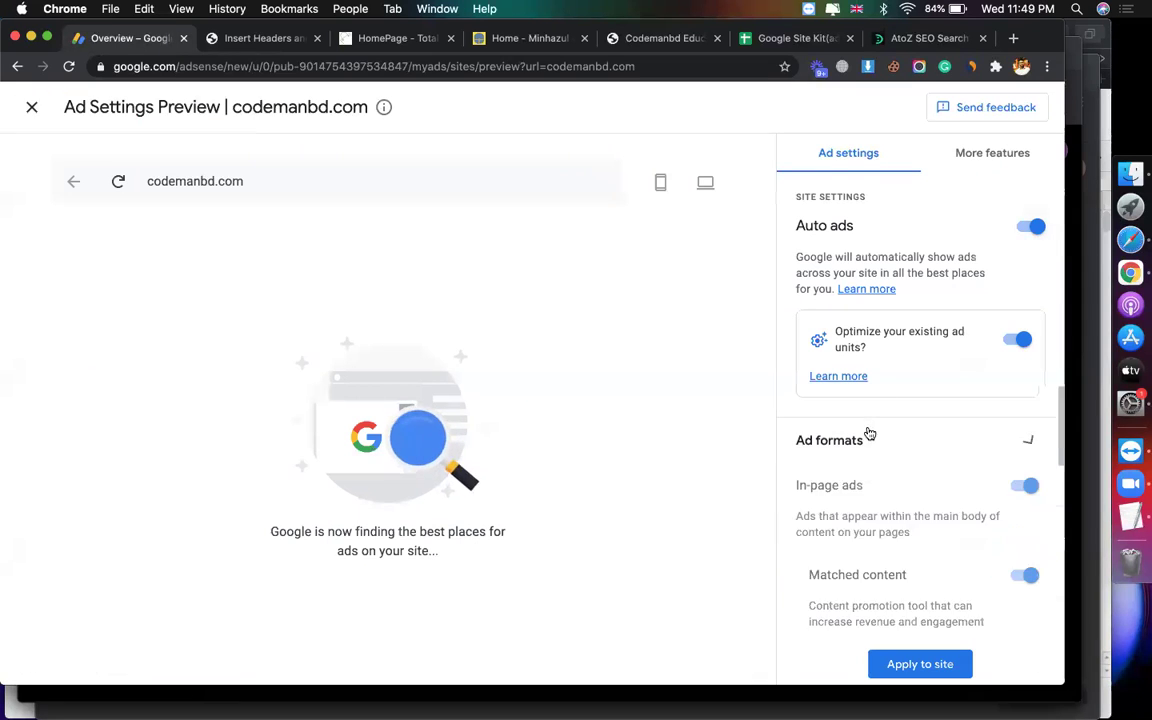
scroll(1000, 500, "down", 5)
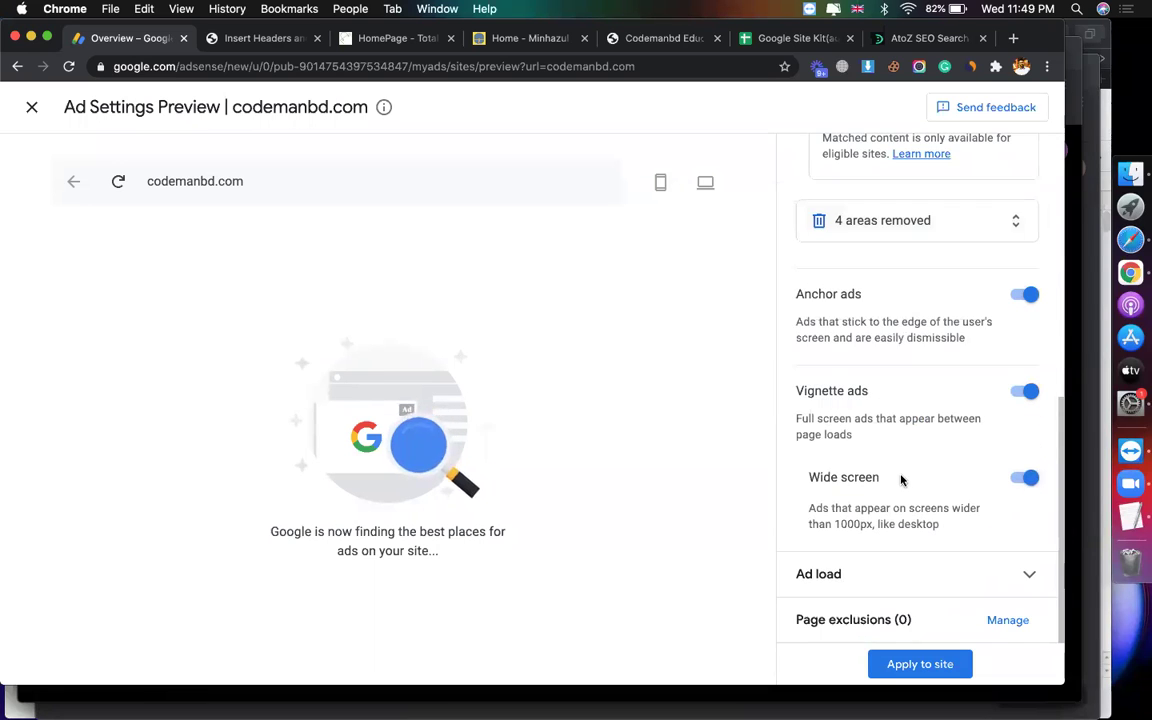
left_click(879, 576)
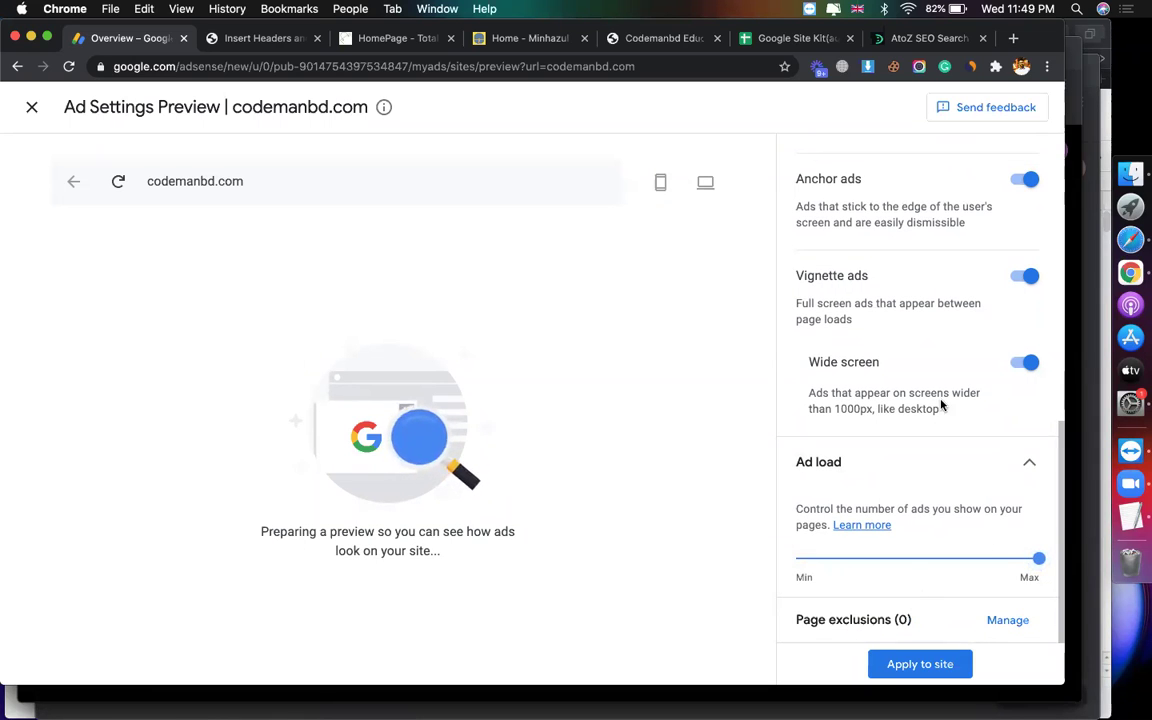
scroll(1015, 250, "up", 10)
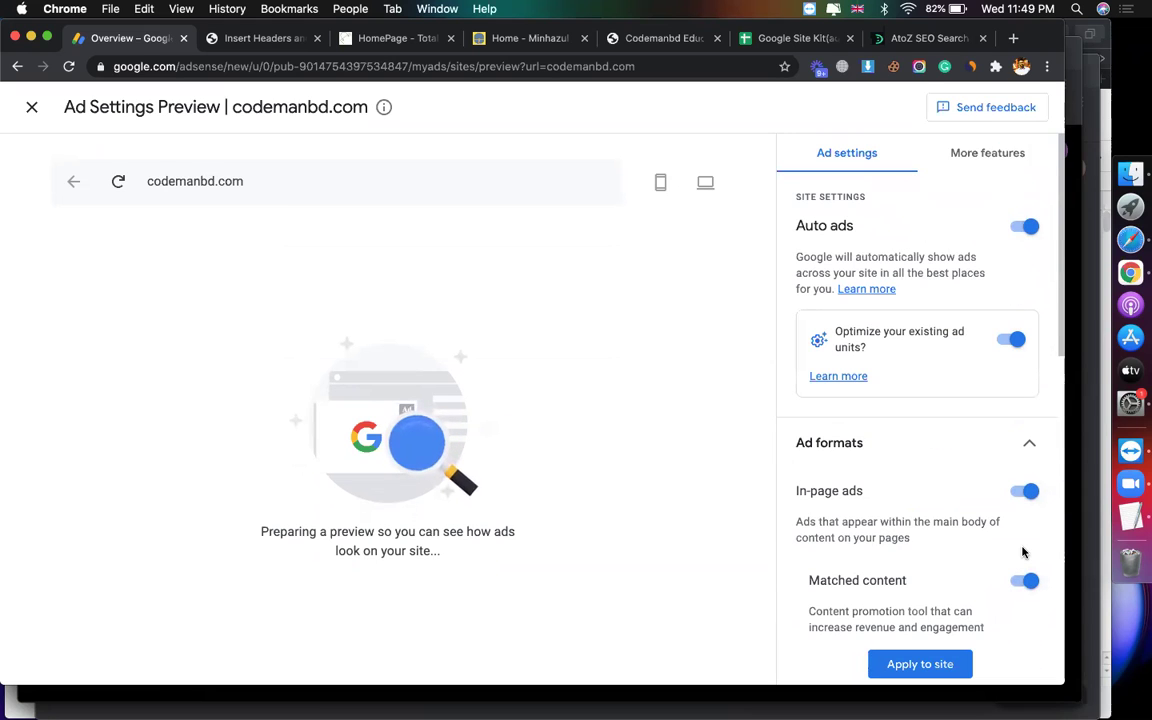
left_click(32, 107)
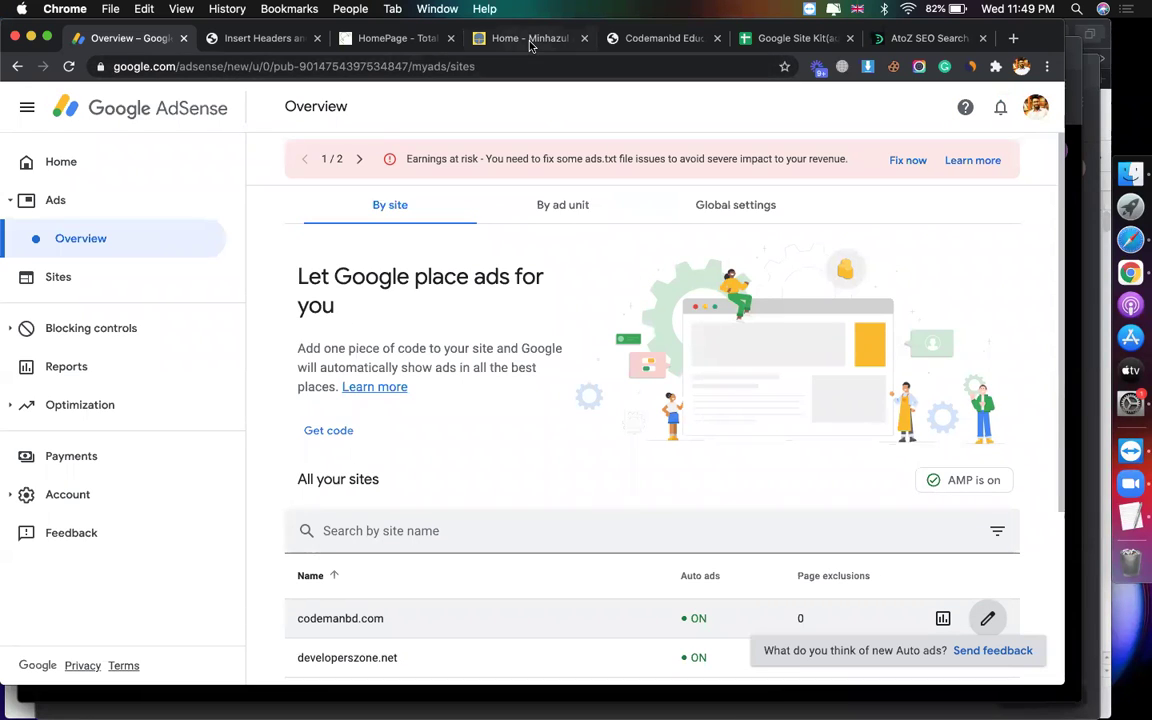
Step: Go to Plugins > Add New in WordPress admin and search the directory for Site Kit
left_click(476, 36)
left_click(268, 37)
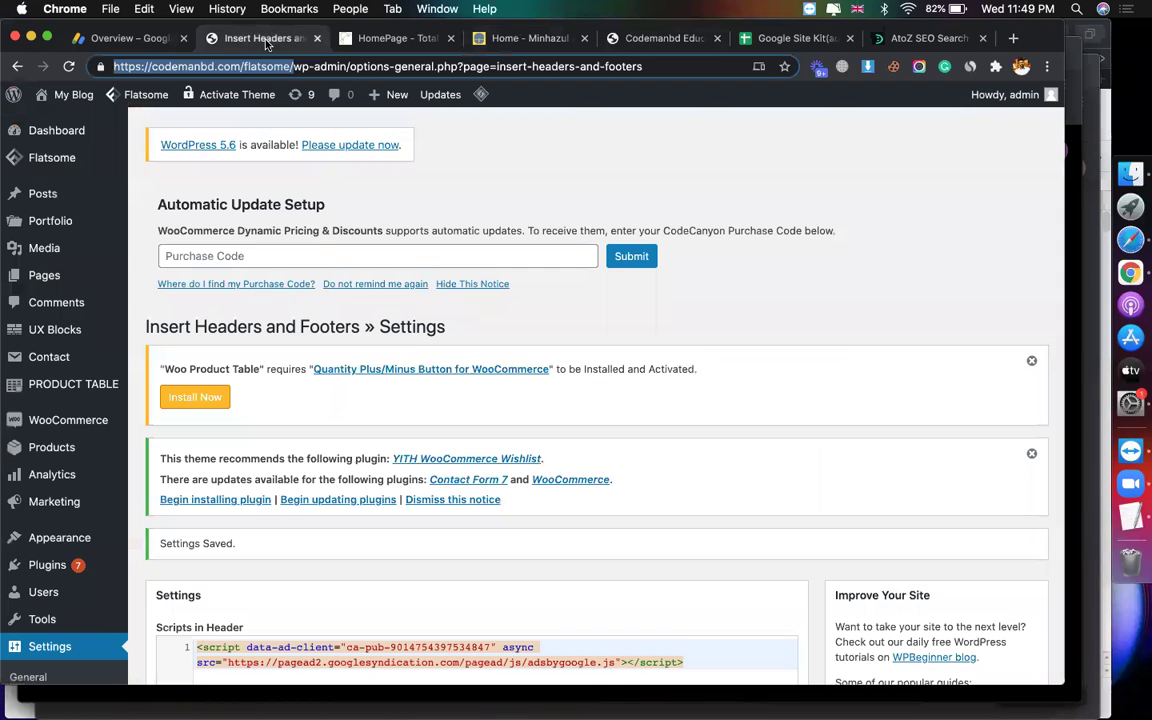
mouse_move(29, 183)
scroll(40, 500, "down", 2)
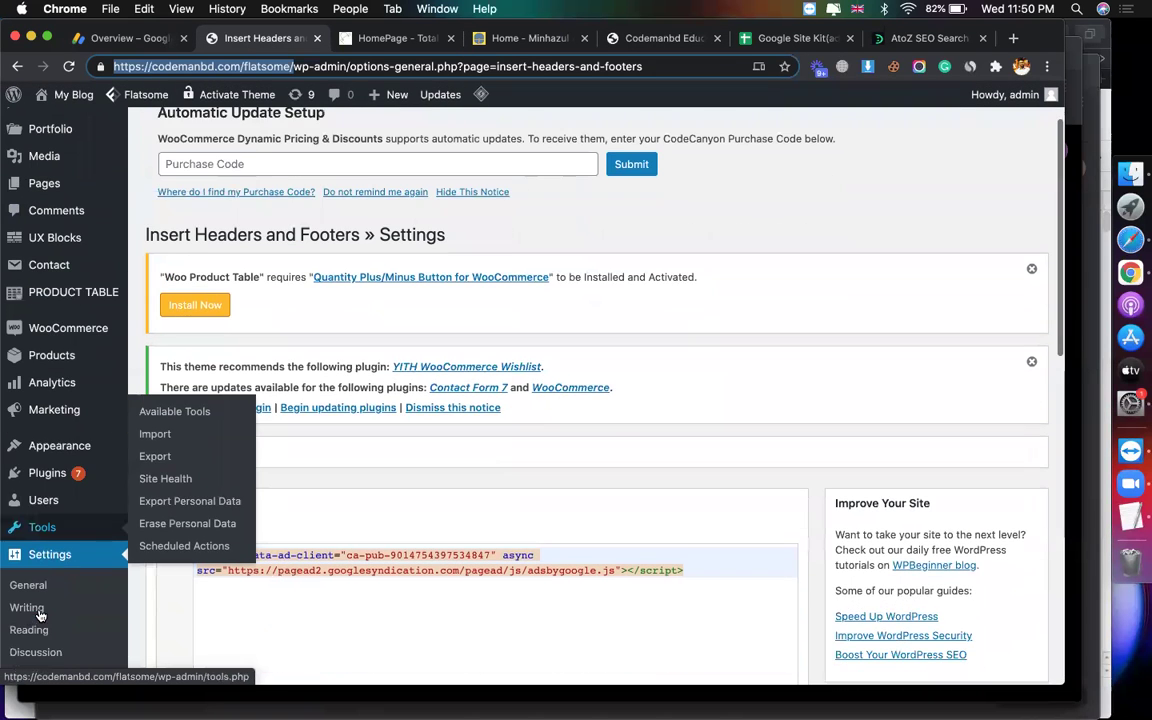
mouse_move(47, 468)
left_click(142, 497)
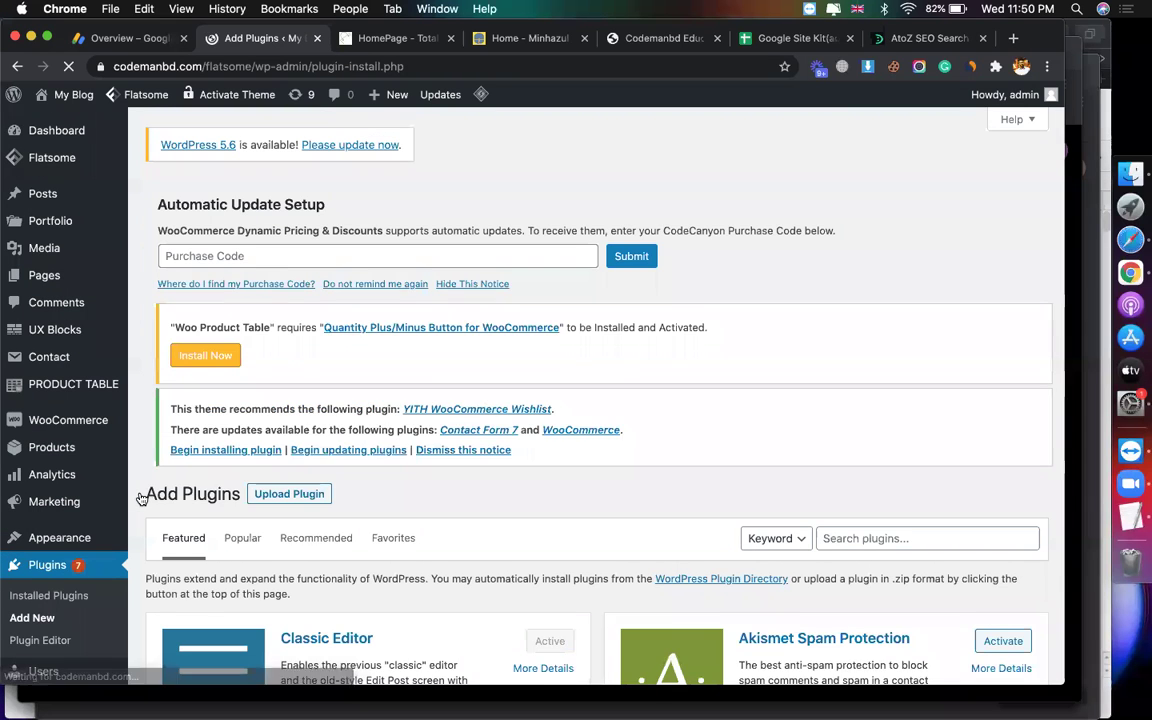
scroll(700, 430, "down", 3)
left_click(897, 403)
type("site kit")
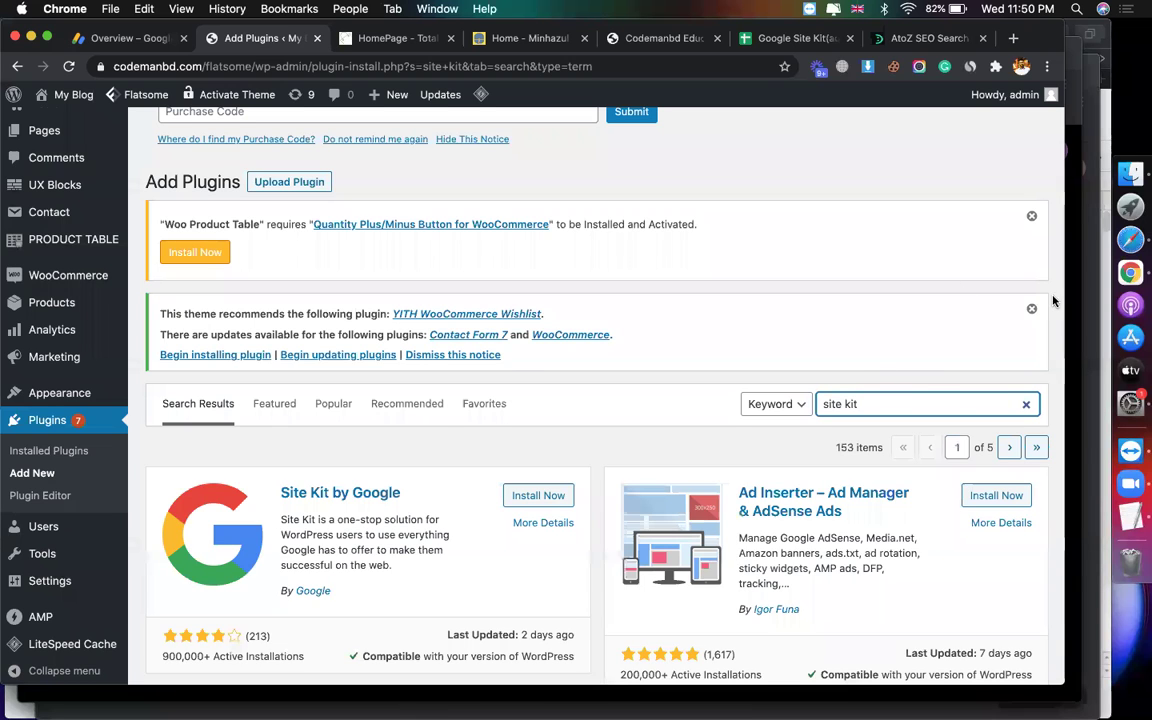
Step: Install and activate Site Kit by Google, then bring up the Site Kit notes spreadsheet
left_click(528, 38)
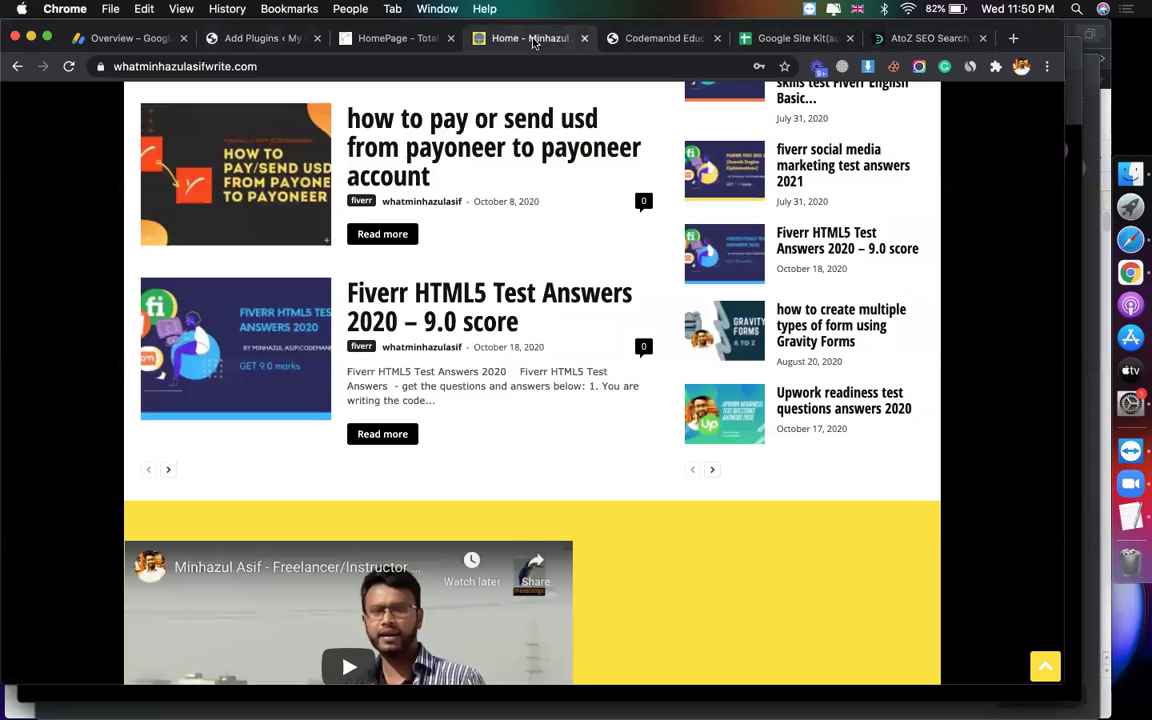
left_click(625, 40)
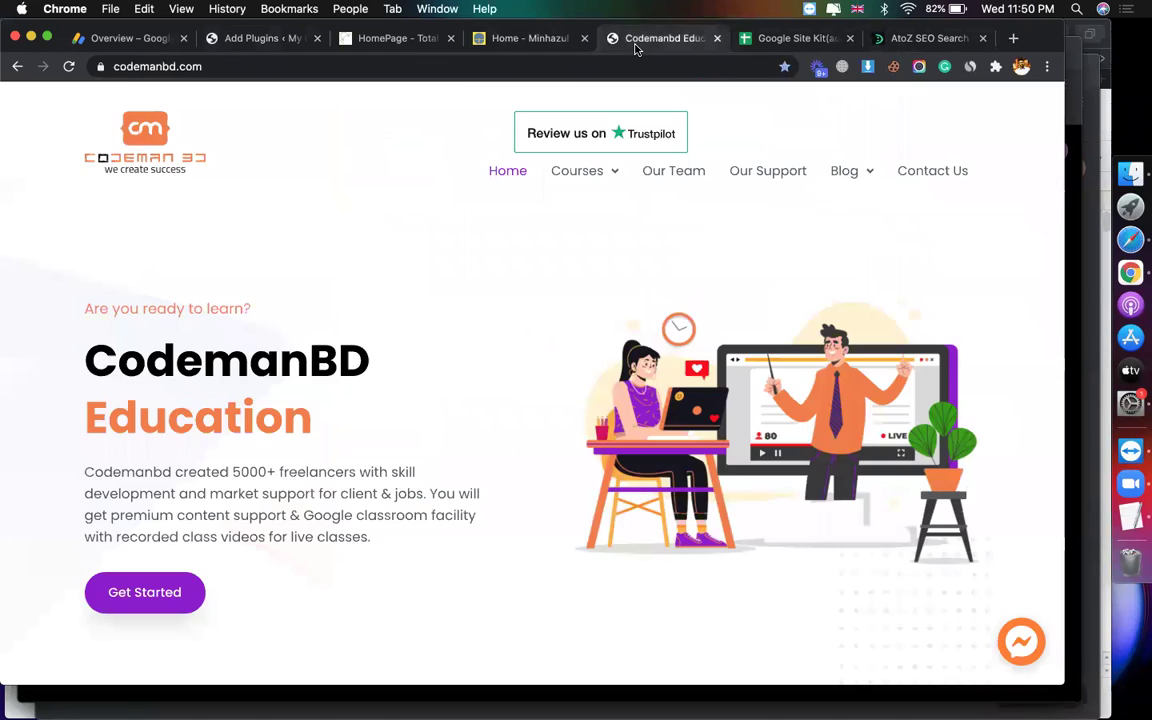
left_click(375, 40)
left_click(222, 40)
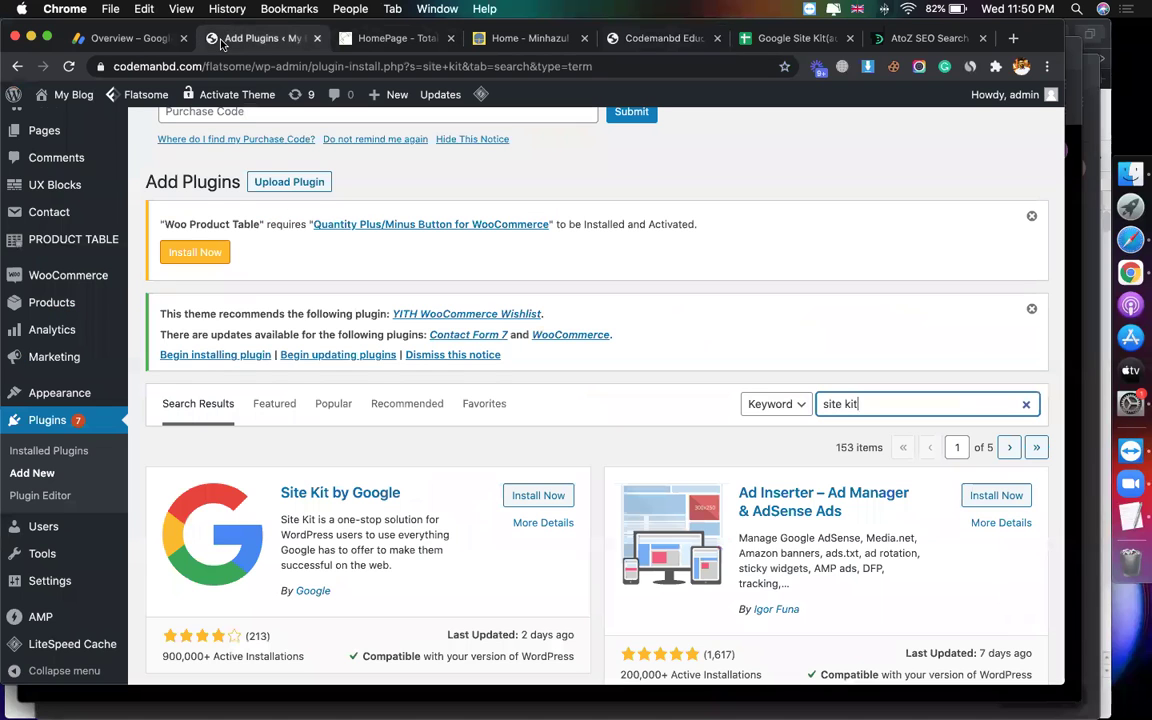
scroll(539, 515, "down", 2)
left_click(538, 407)
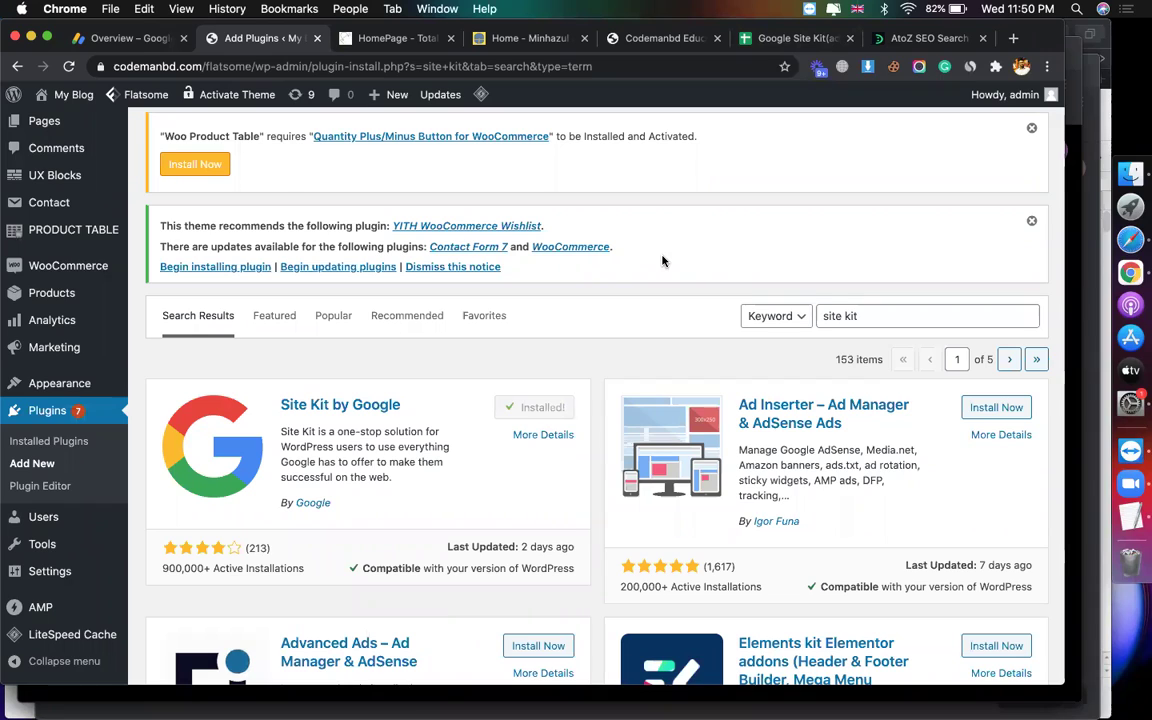
left_click(557, 413)
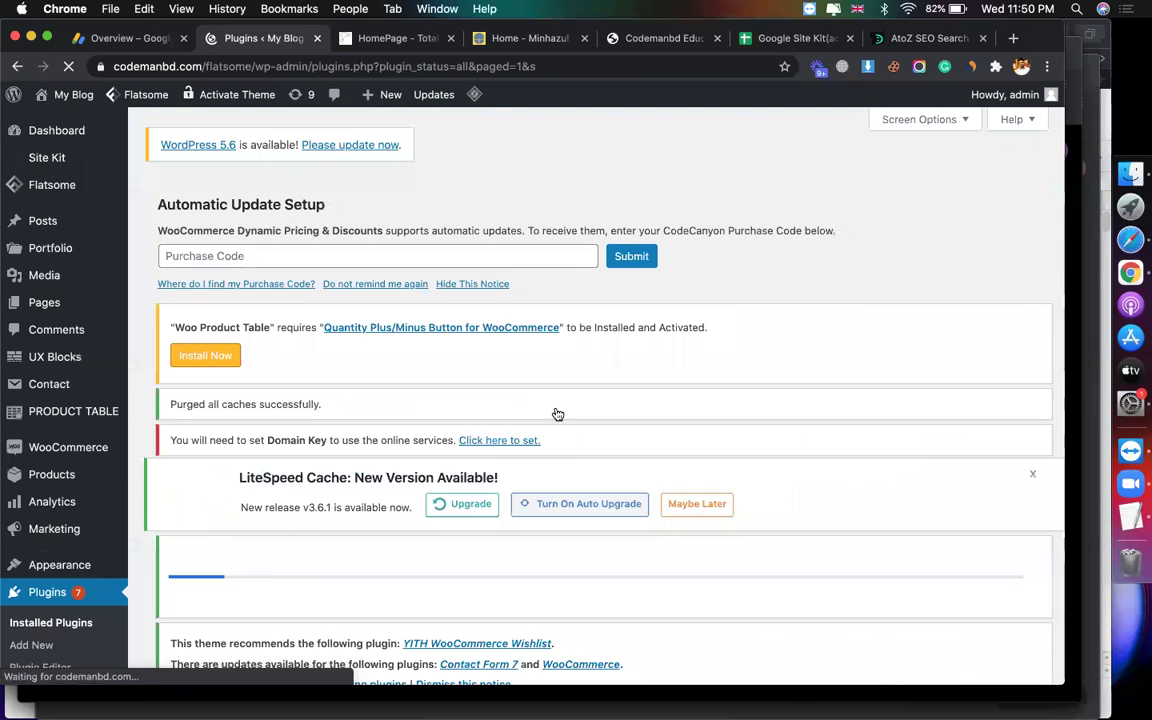
scroll(727, 329, "down", 2)
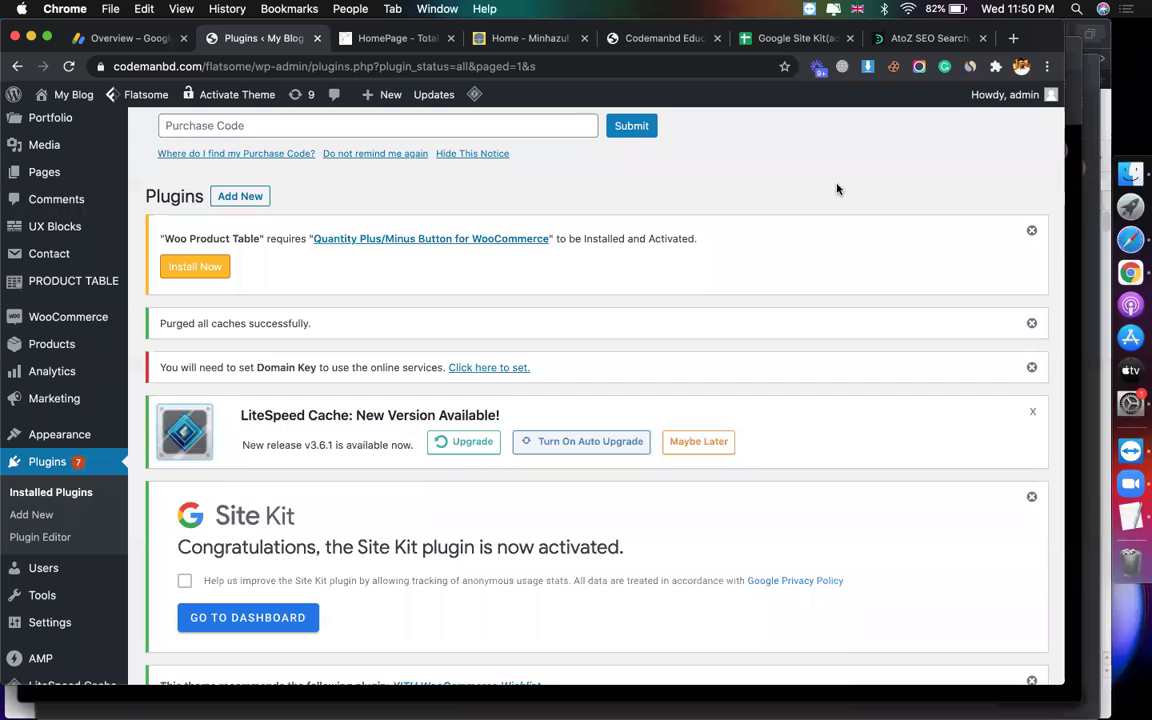
scroll(381, 355, "down", 3)
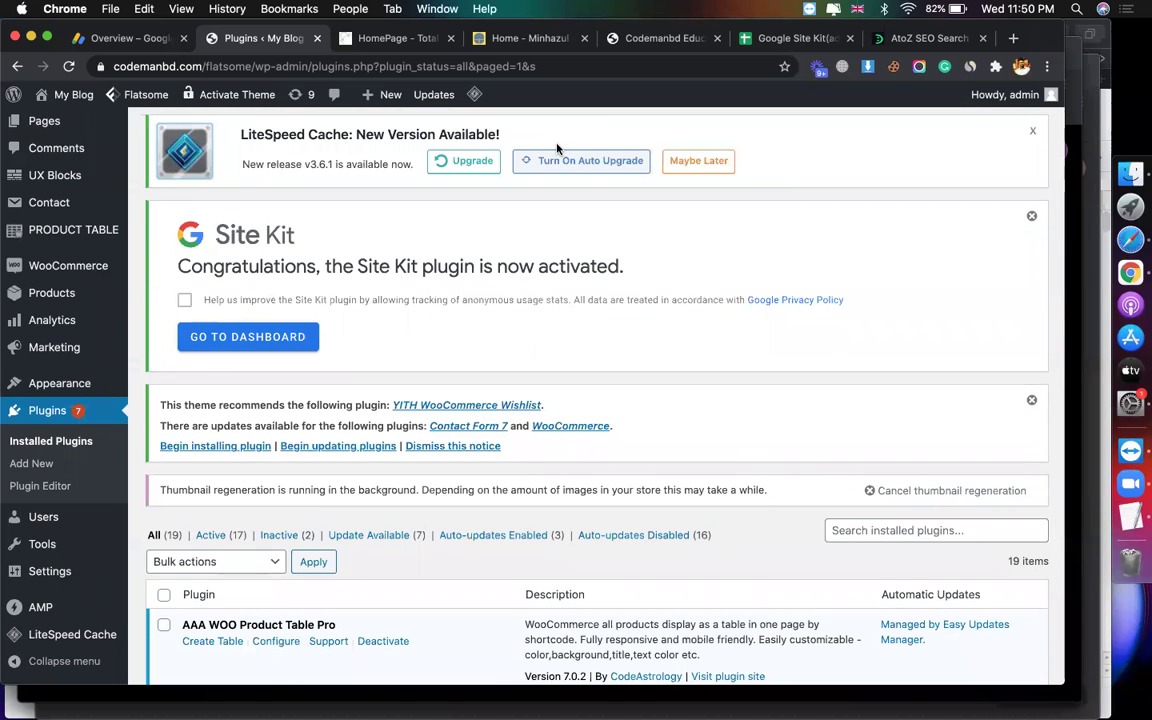
left_click(843, 46)
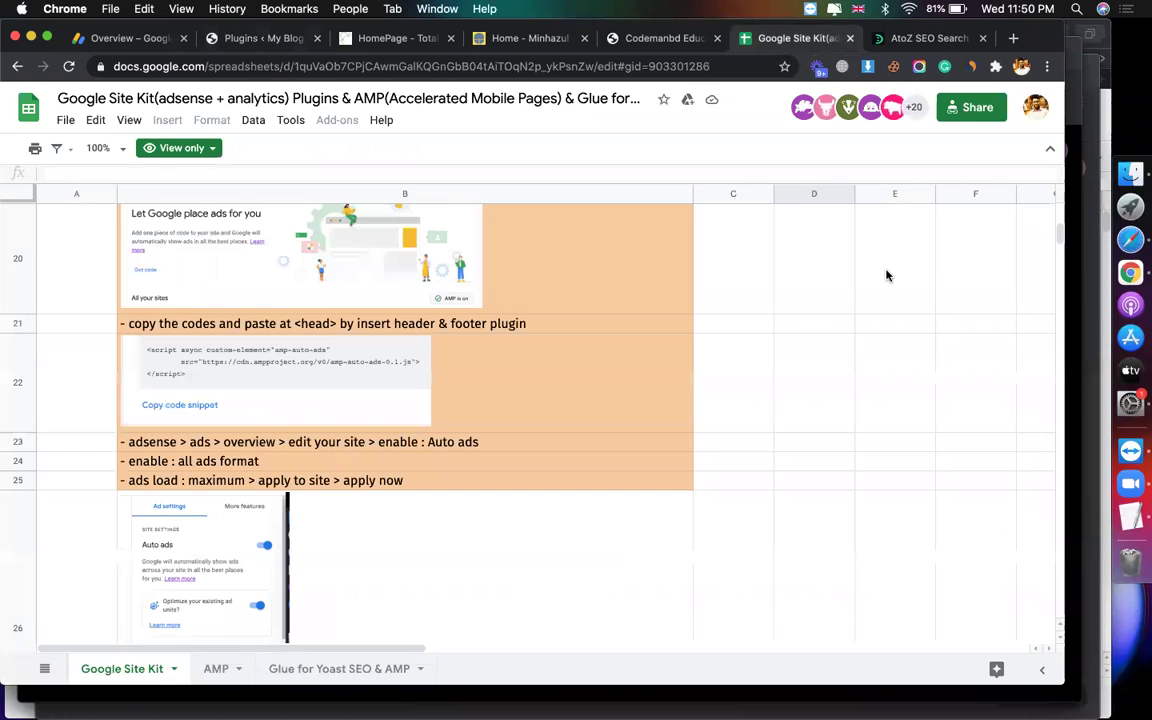
Step: Scroll through the Site Kit and AdSense setup notes, then return to WordPress Plugins
scroll(886, 275, "up", 10)
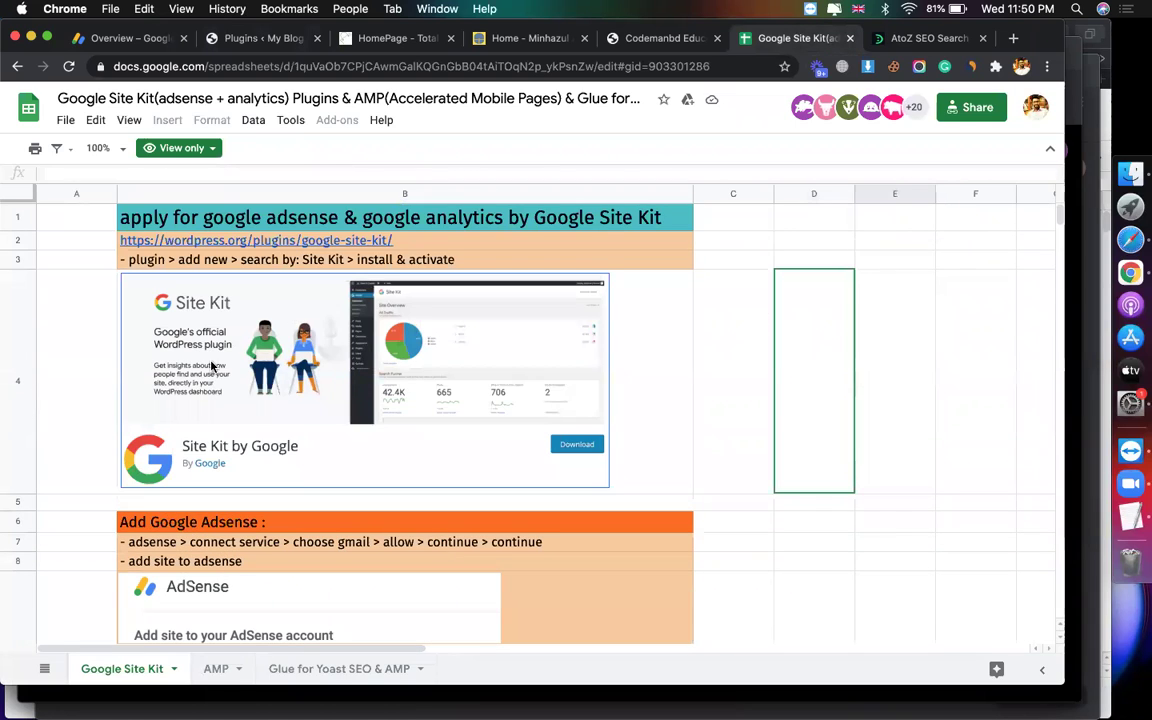
scroll(181, 453, "down", 5)
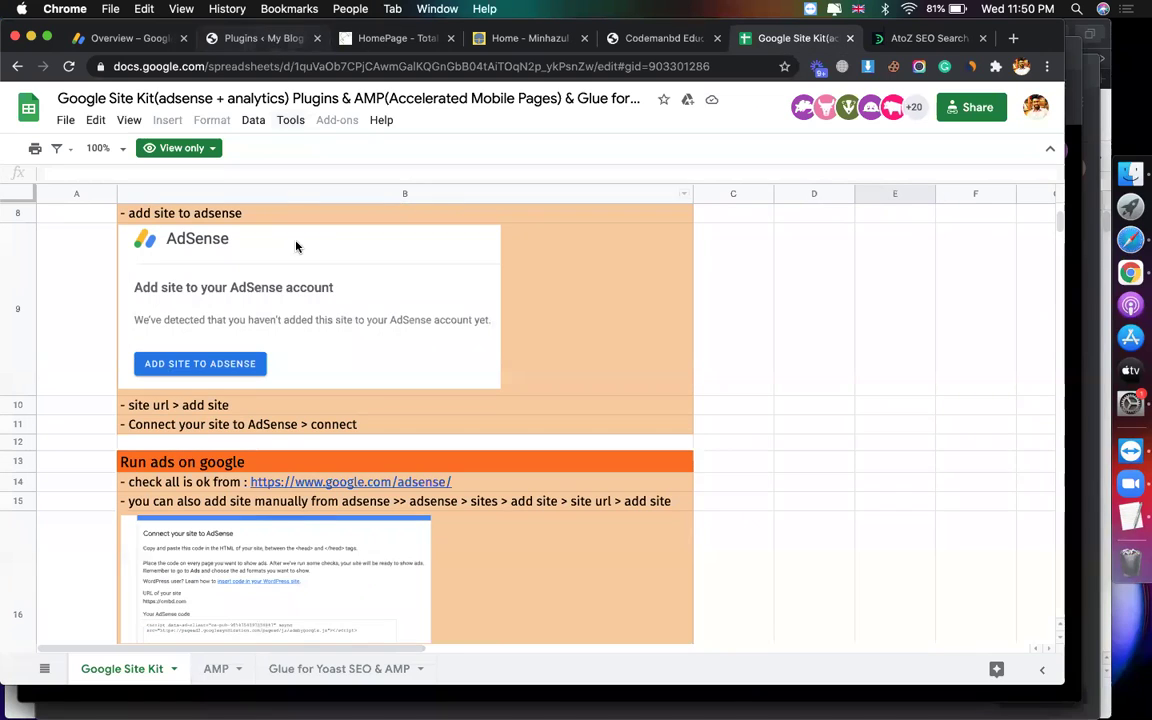
left_click(252, 38)
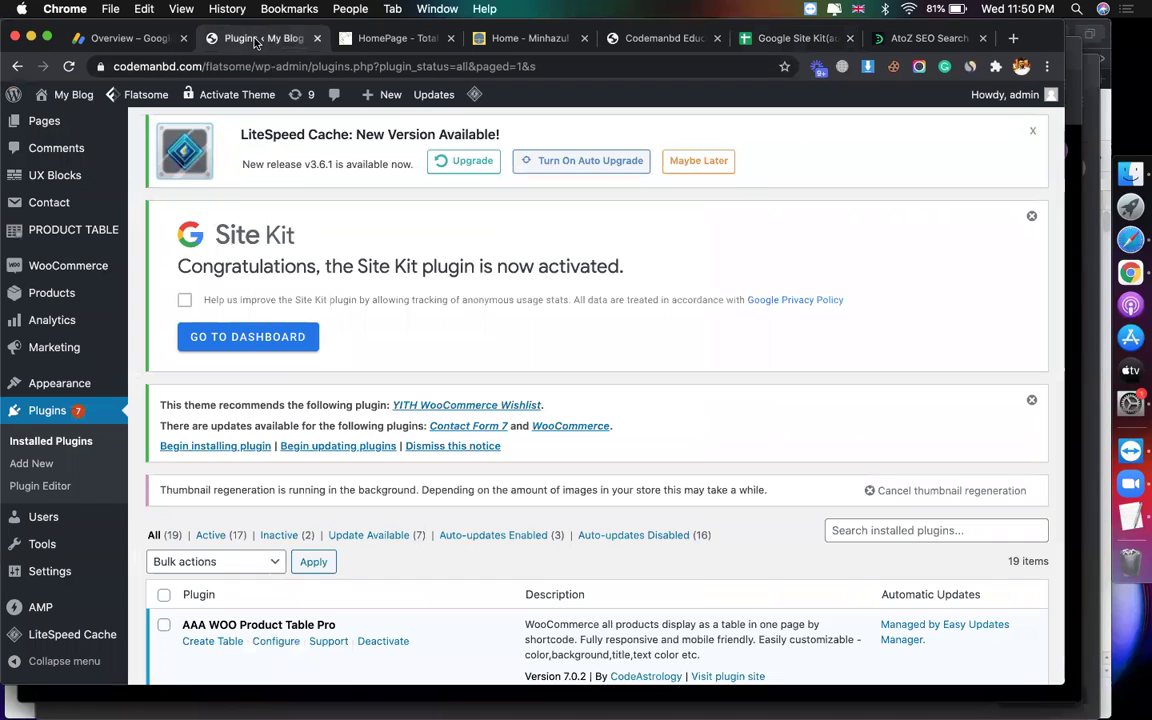
Step: Open the Site Kit dashboard, then load codemanbd.com/cmbd82/wp-admin to reach the CMBD82 login
left_click(264, 341)
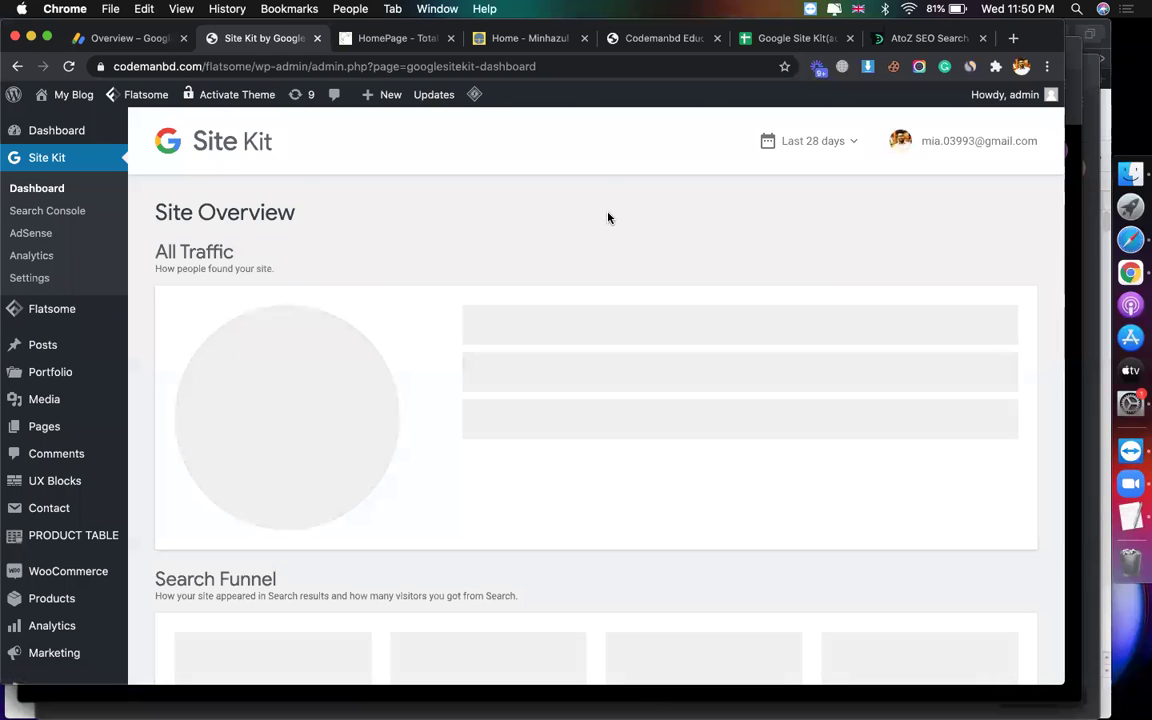
left_click(336, 66)
type("code")
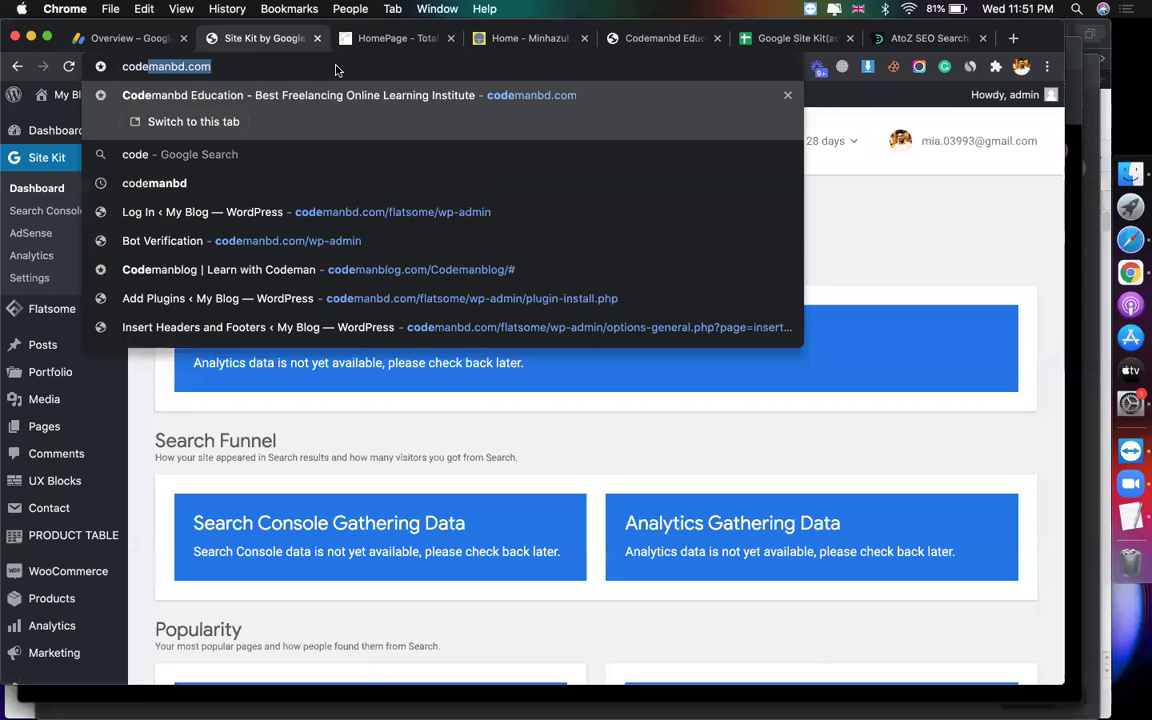
type("manbd.com/")
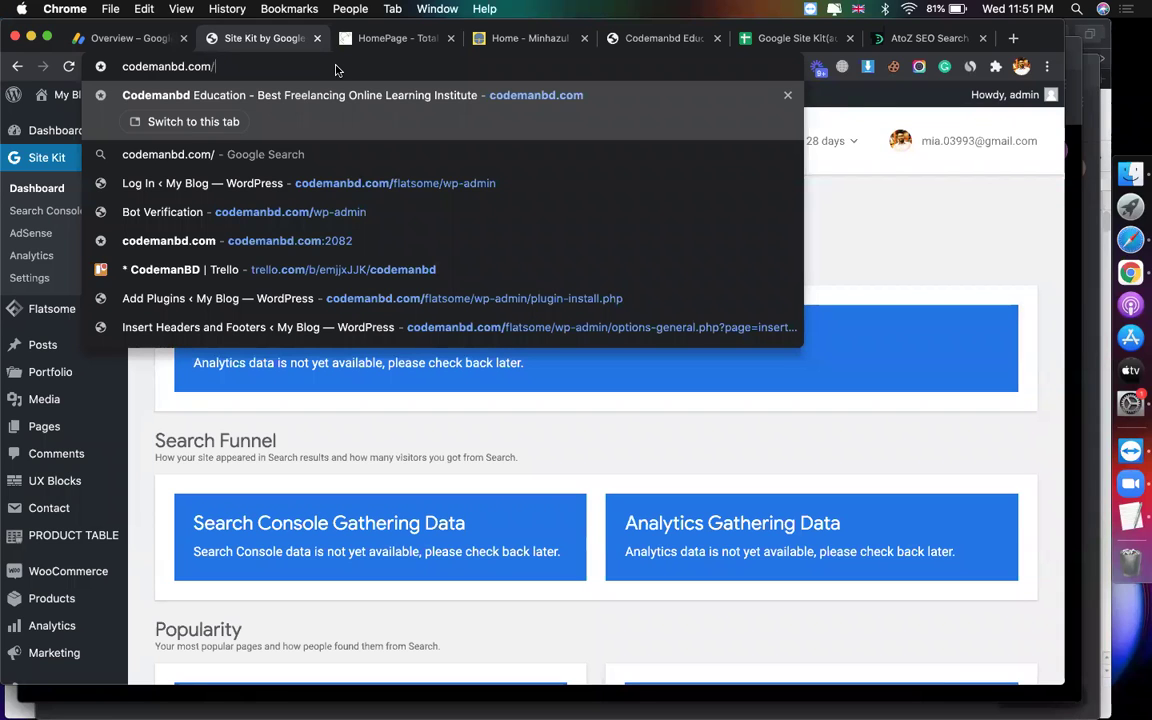
type("cmbd")
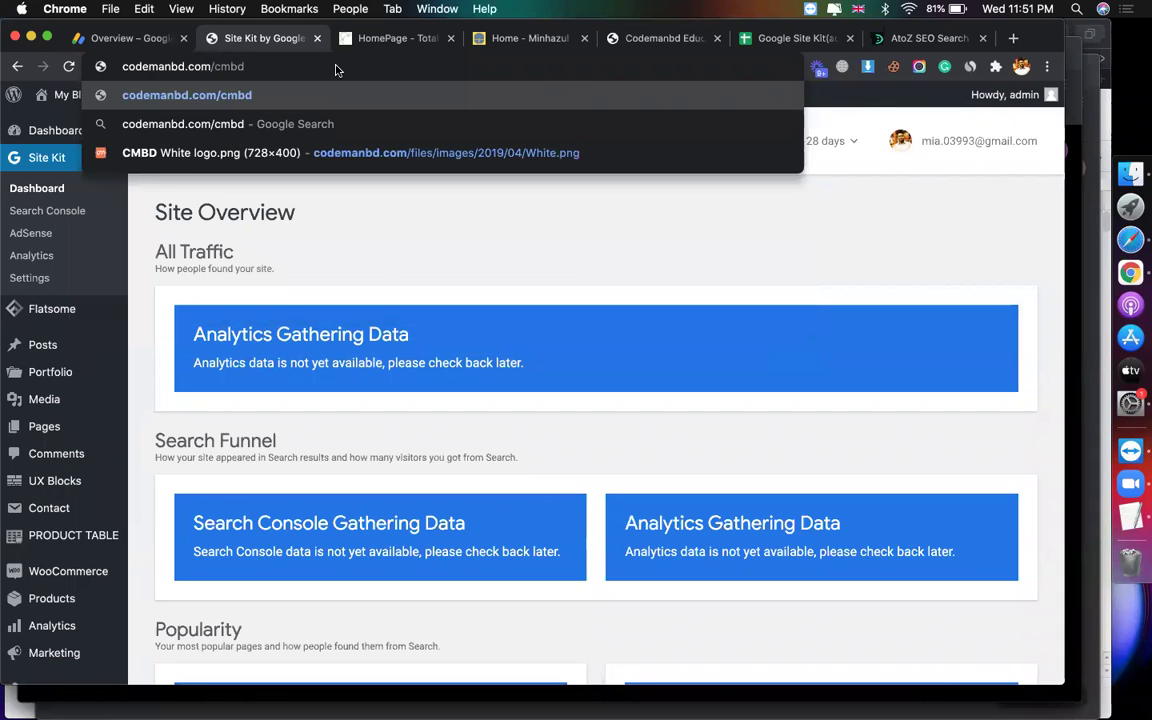
type("82/wp-admin")
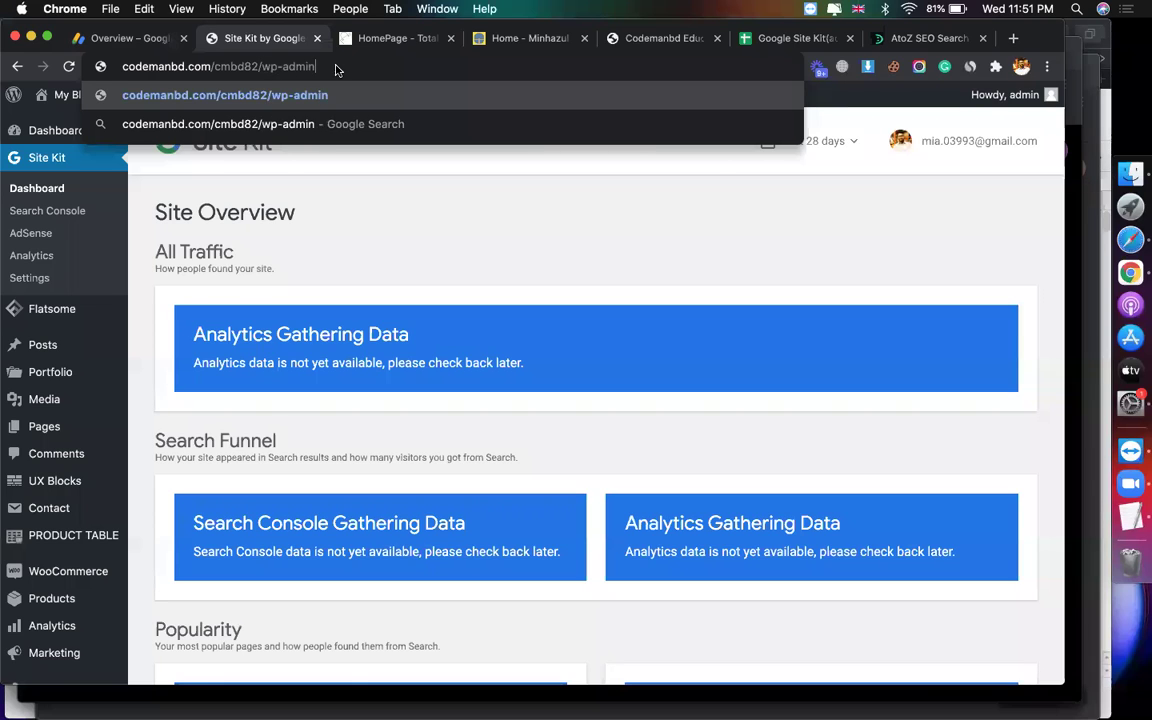
key("Return")
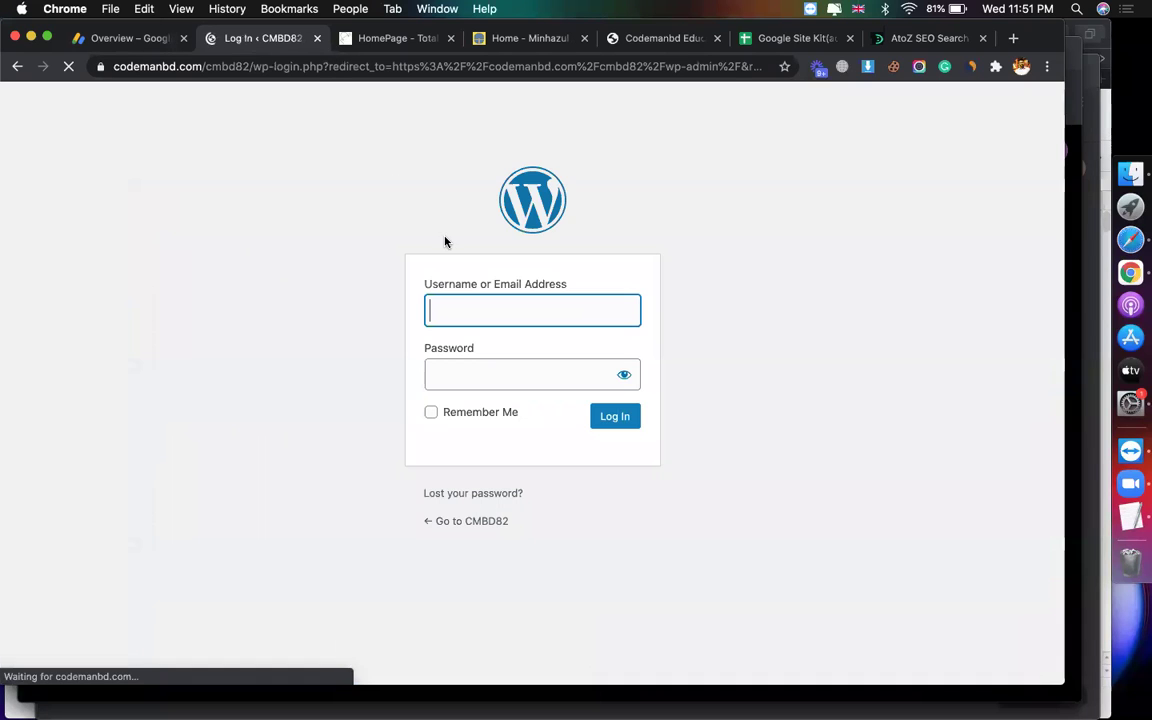
Step: Log in to the CMBD82 dashboard with the administrator username and password
type("dmin")
key("Tab")
type("admi")
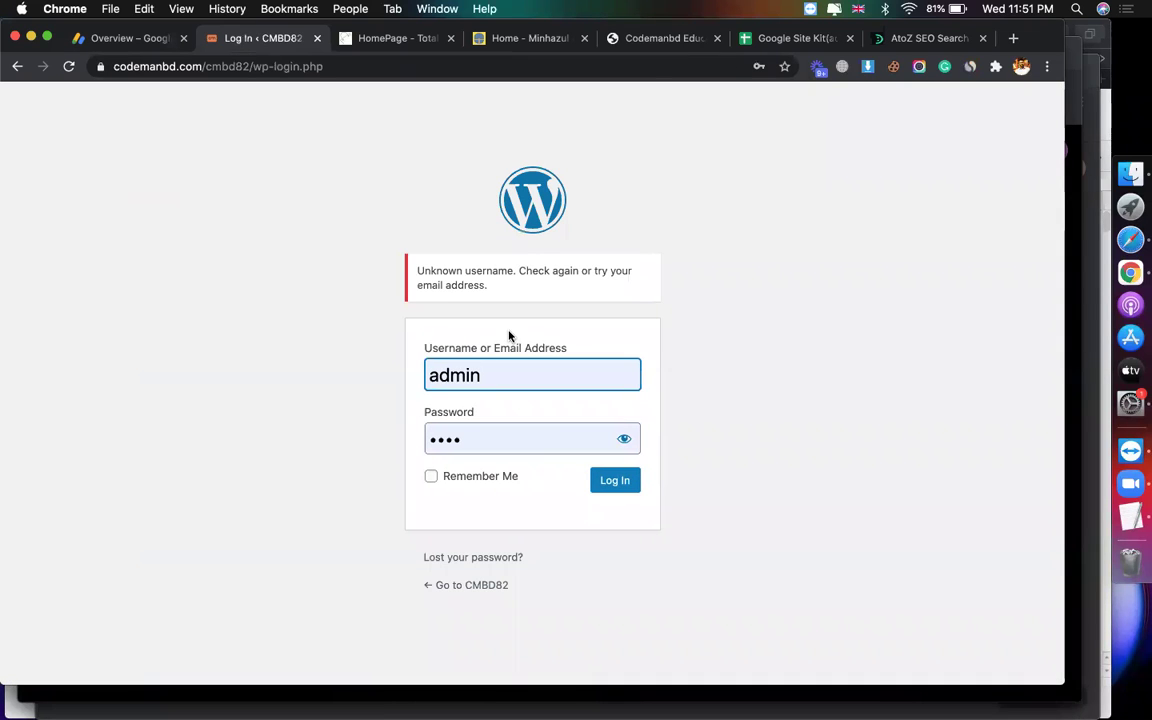
left_click(552, 438)
key("BackSpace")
key("BackSpace")
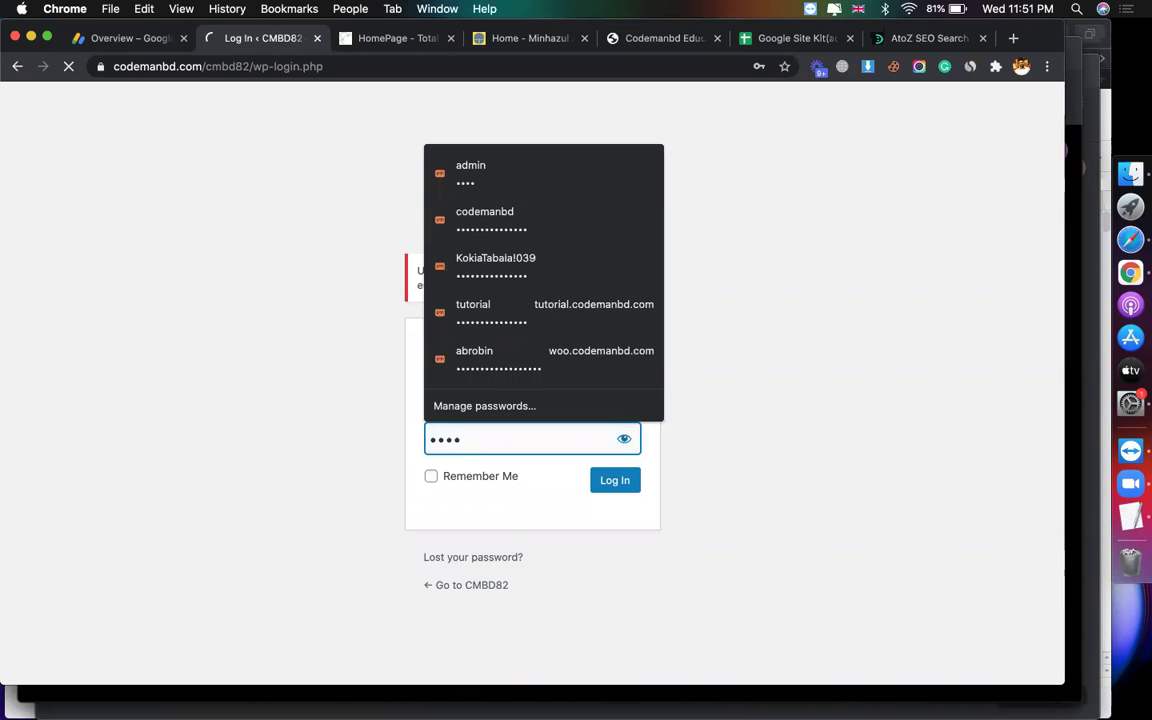
key("Return")
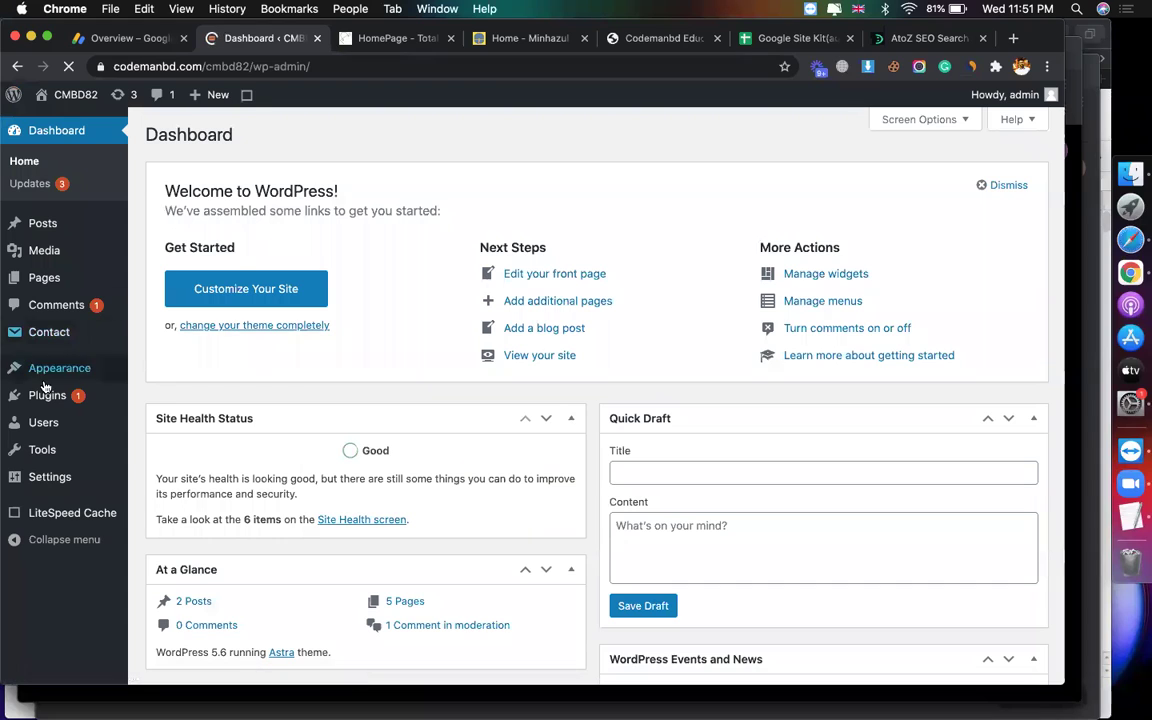
Step: Copy the CMBD82 site address and switch back to Google AdSense
mouse_move(42, 407)
left_click(138, 64)
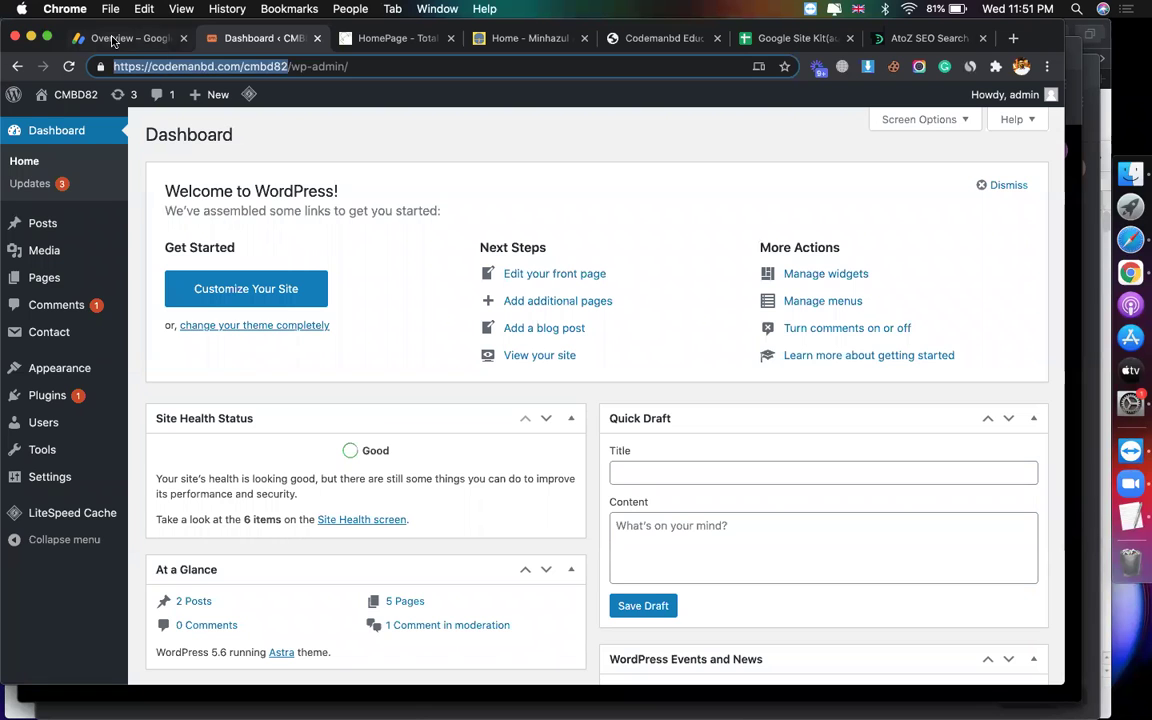
left_click(102, 37)
left_click(40, 278)
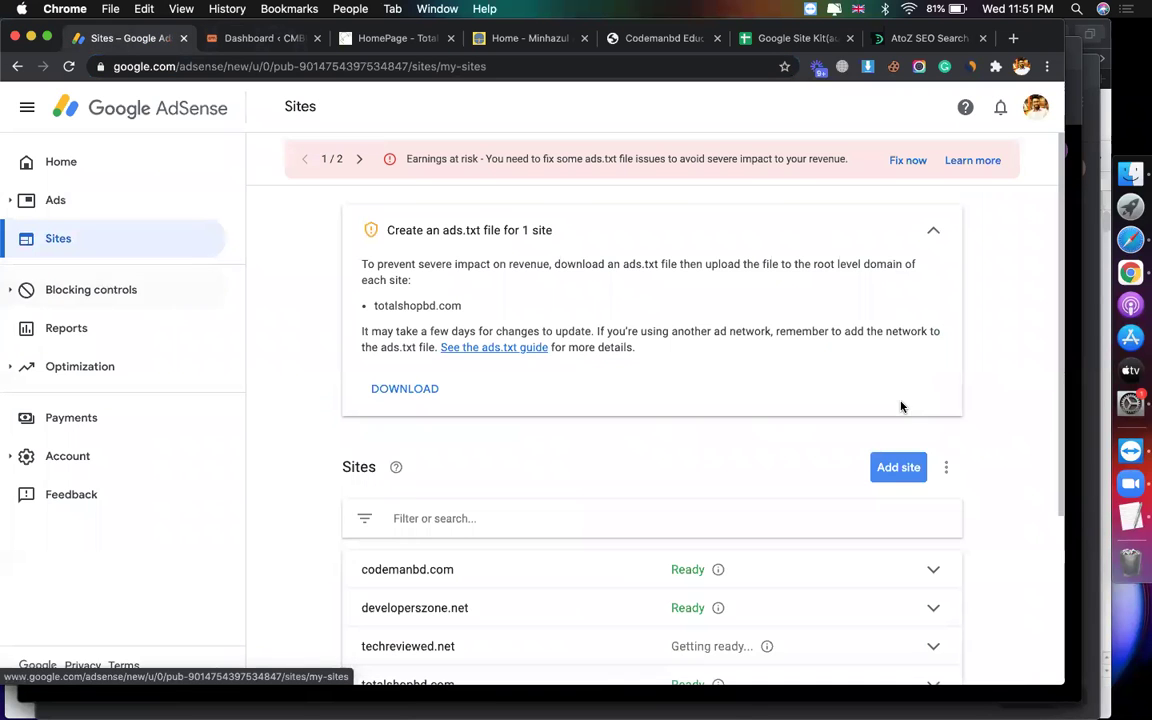
left_click(896, 472)
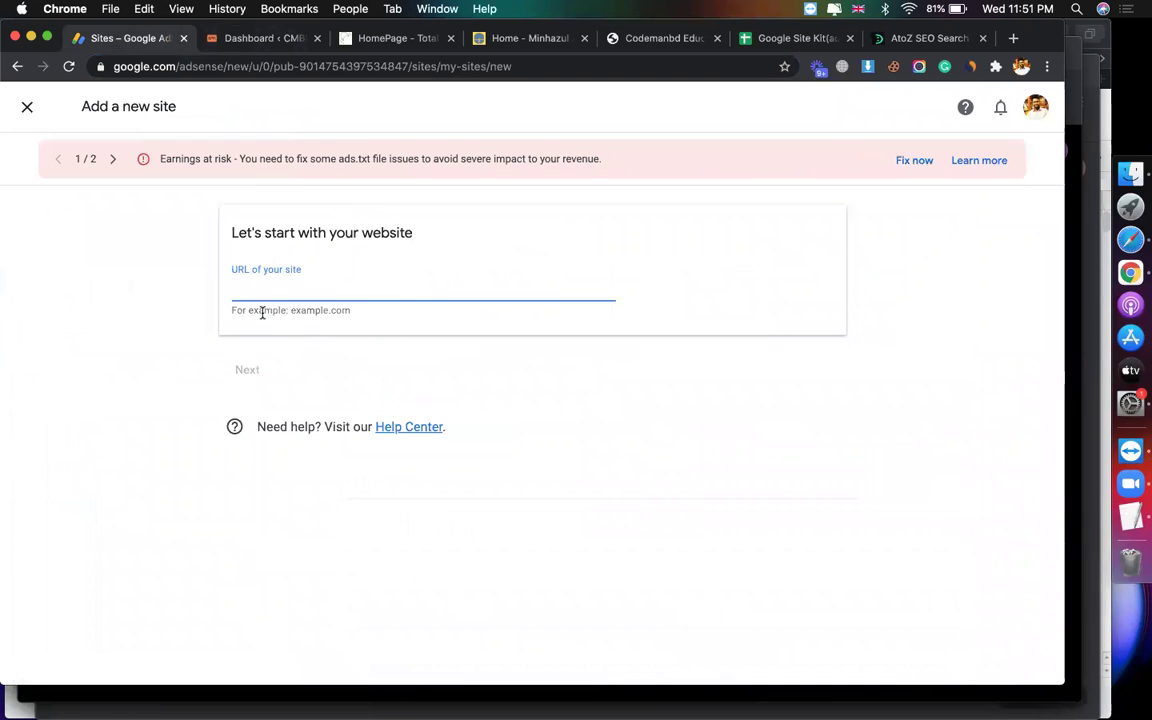
type("https://codemanbd.com/cmbd82")
left_click(257, 372)
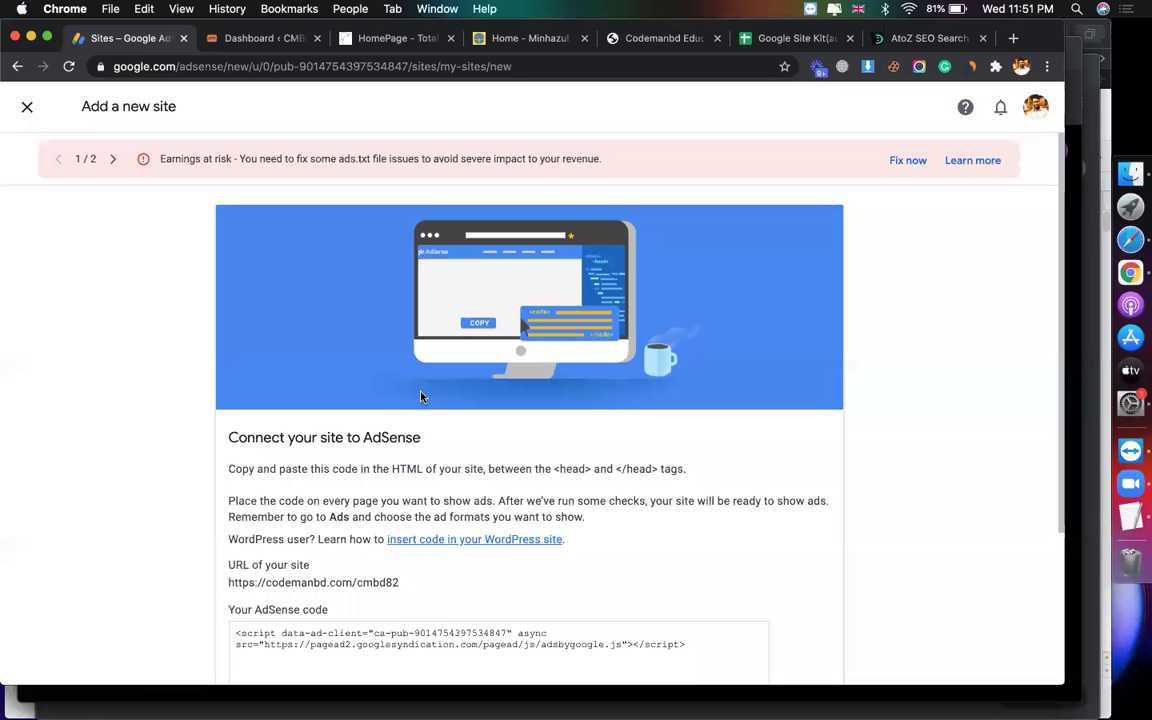
scroll(748, 541, "down", 2)
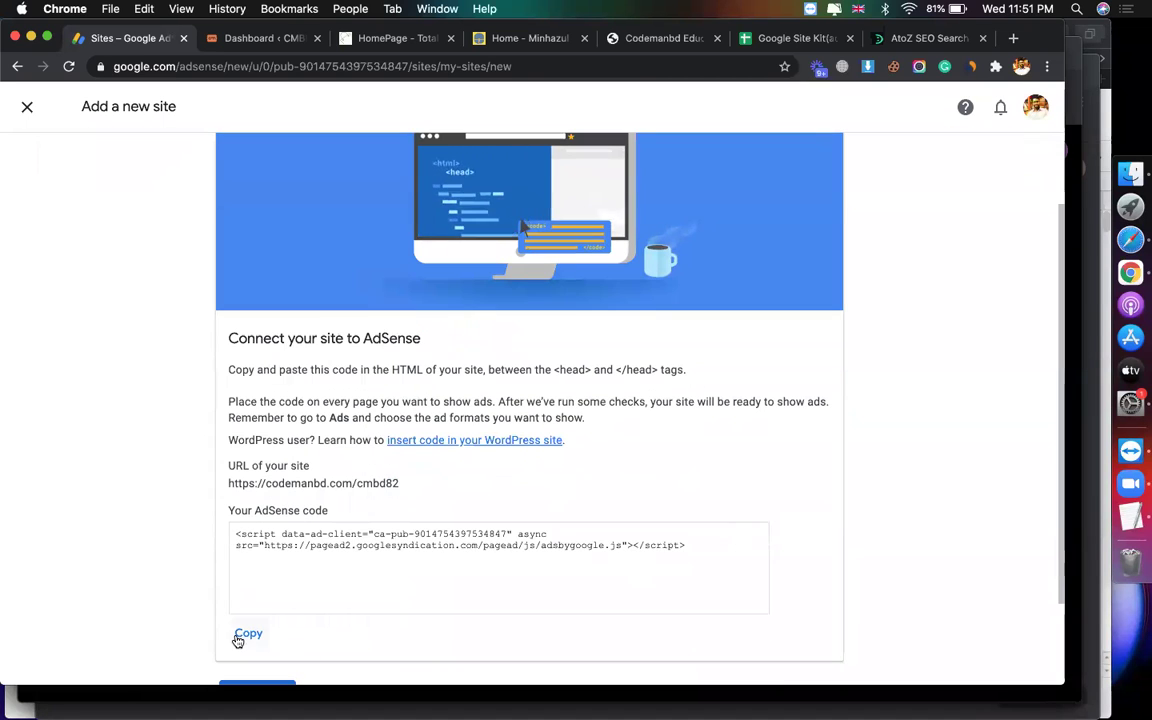
left_click(240, 635)
Step: On the CMBD82 dashboard, search Add New plugins for 'headert'
left_click(240, 38)
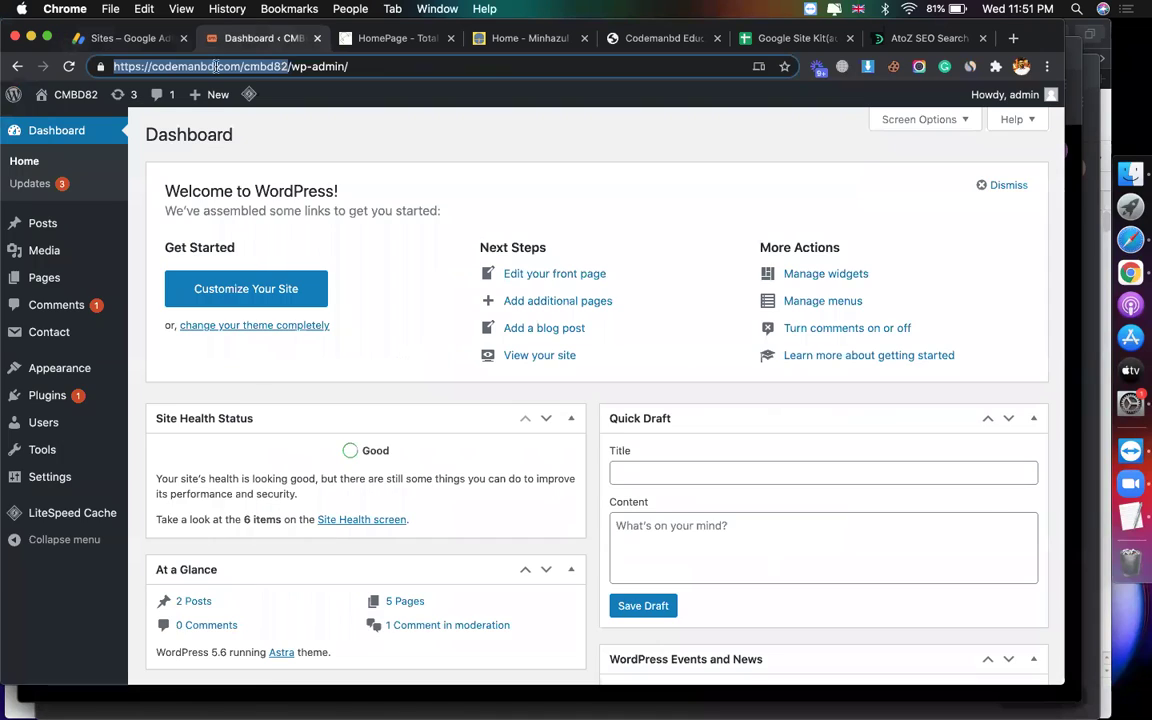
mouse_move(49, 410)
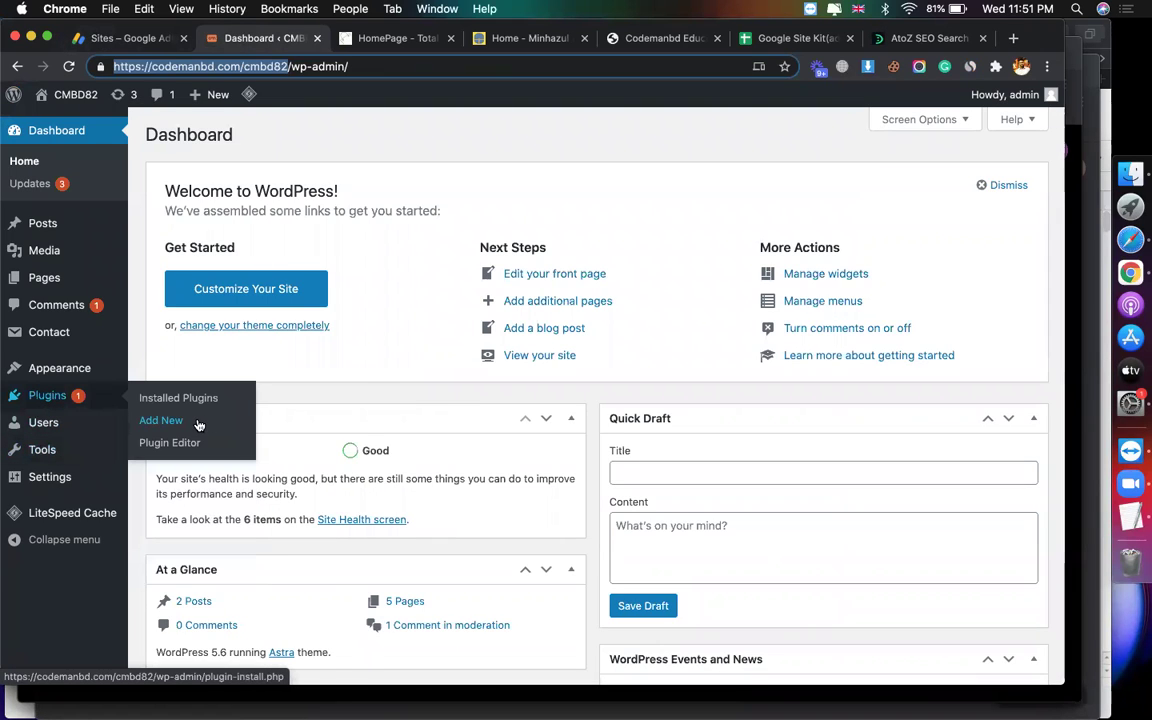
left_click(162, 421)
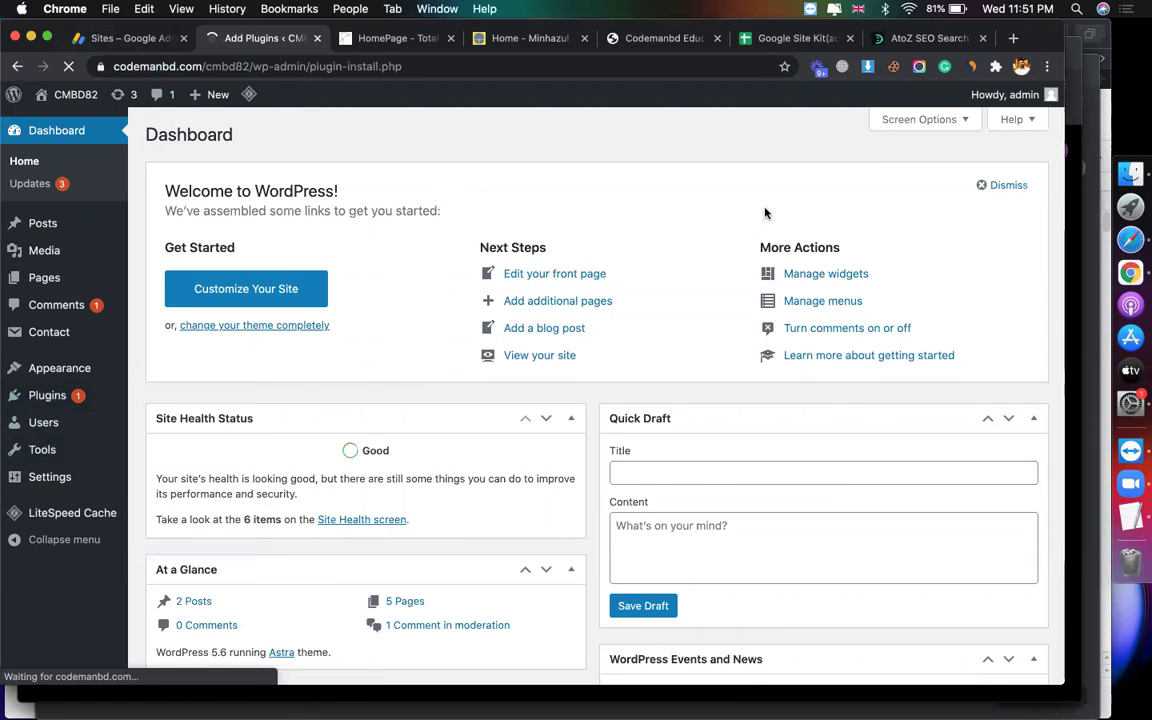
left_click(862, 181)
type("h")
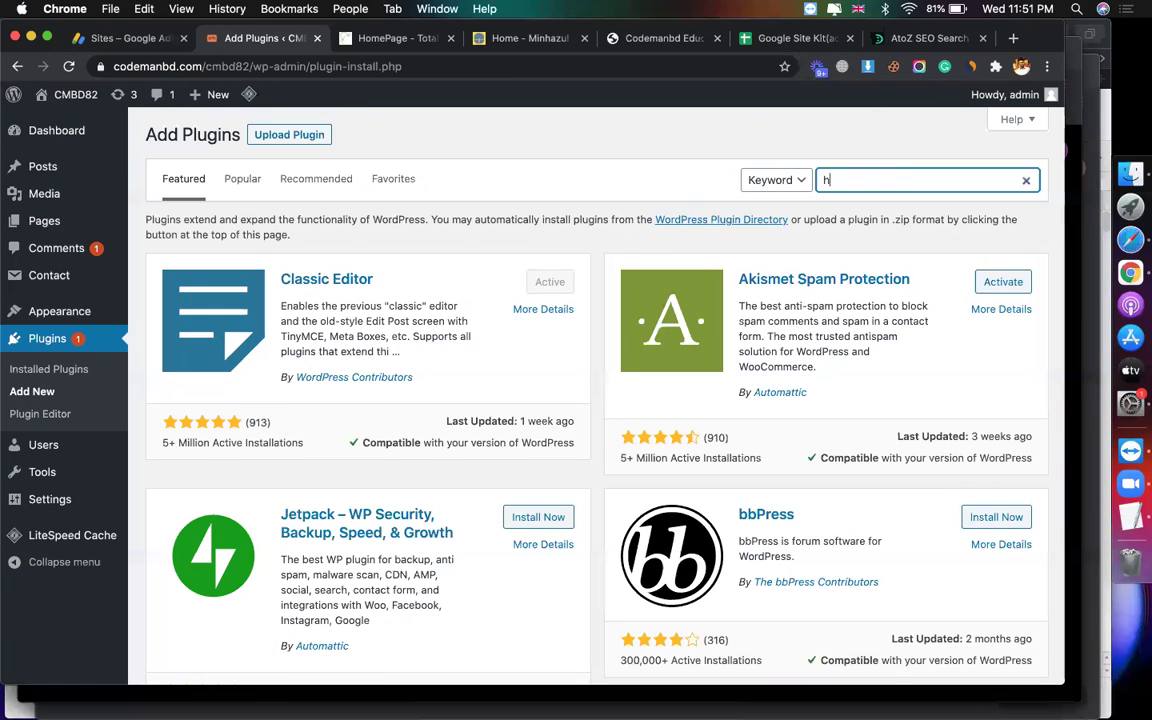
type("eader")
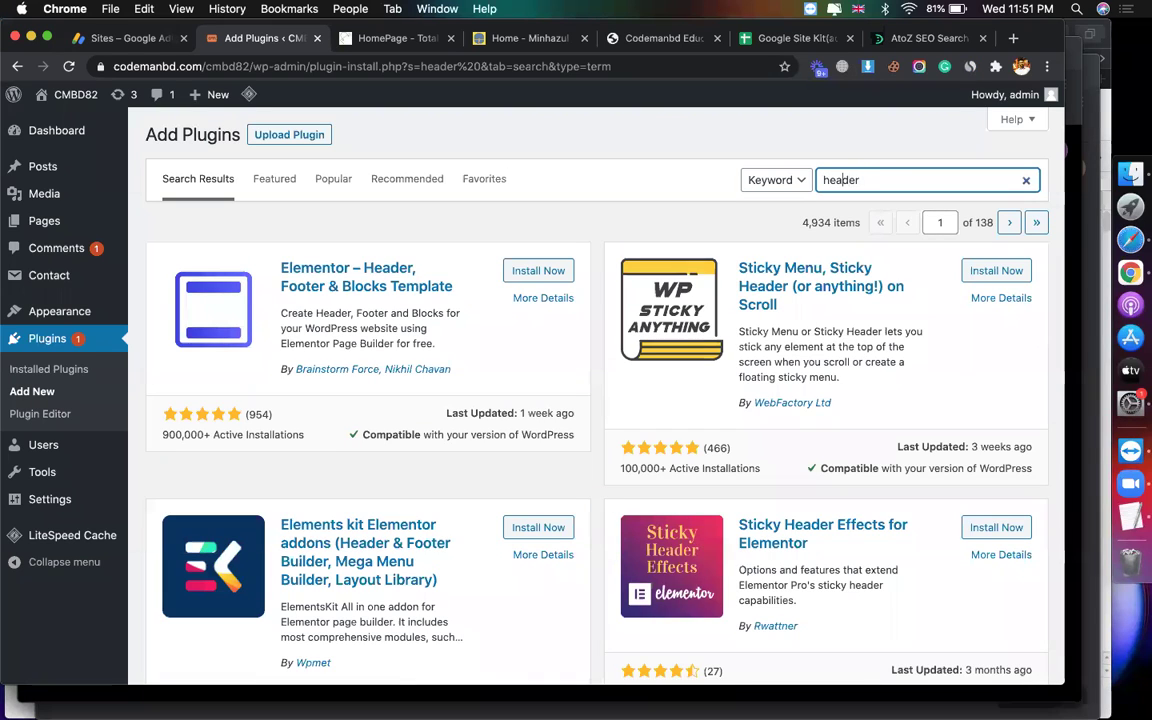
type("t")
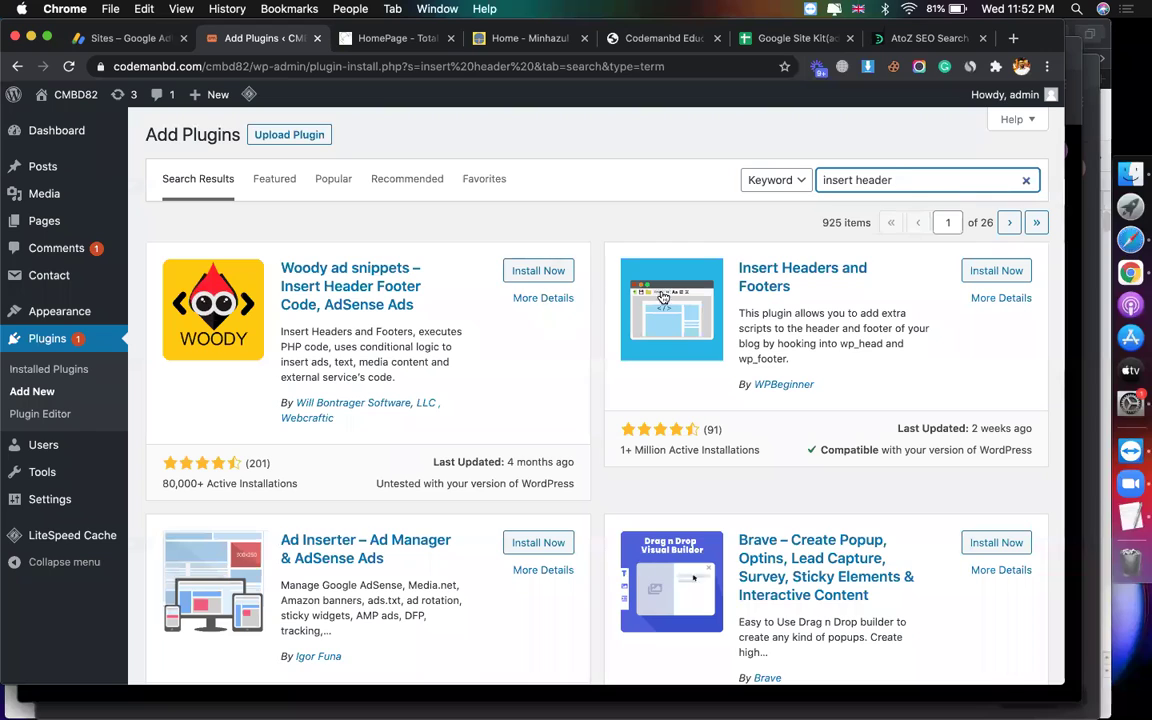
Step: Install and activate the Insert Headers and Footers plugin, then close the extra tab
left_click(985, 271)
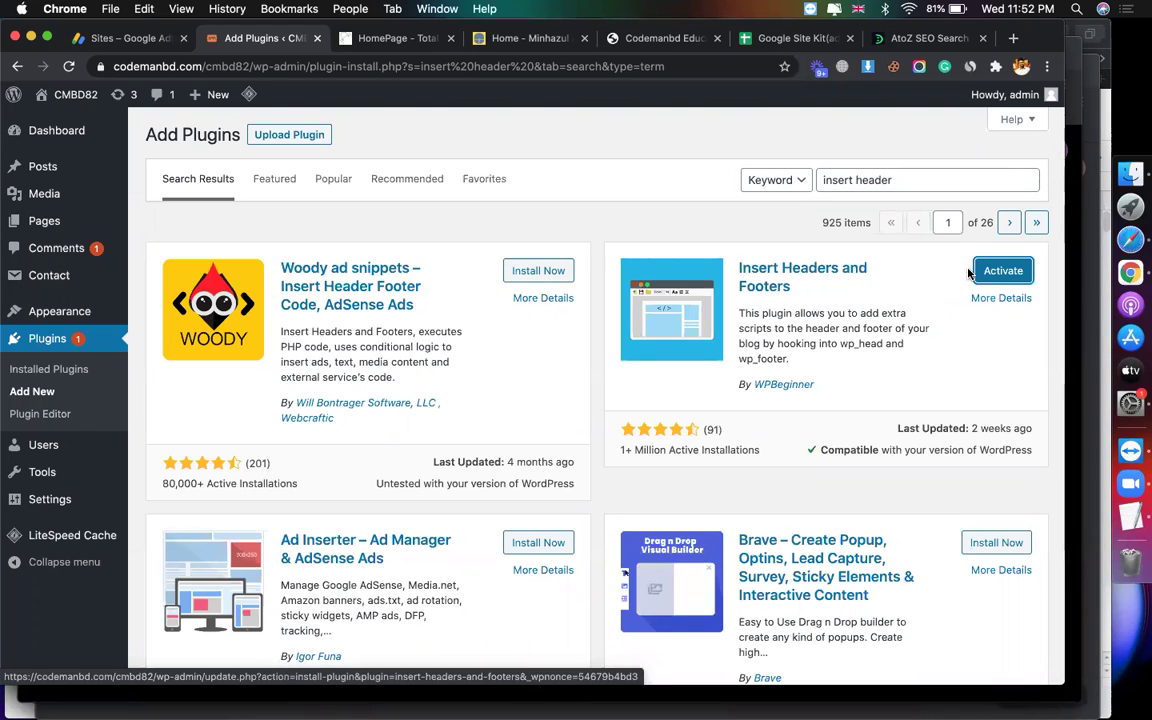
left_click(998, 271)
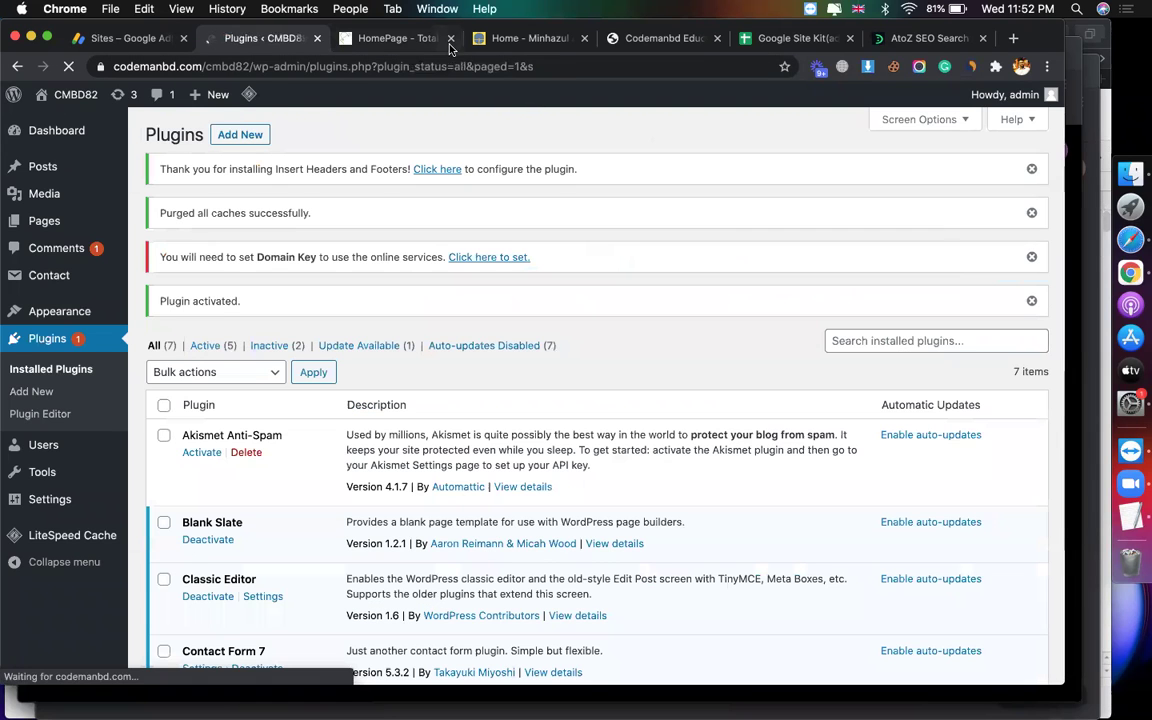
left_click(450, 38)
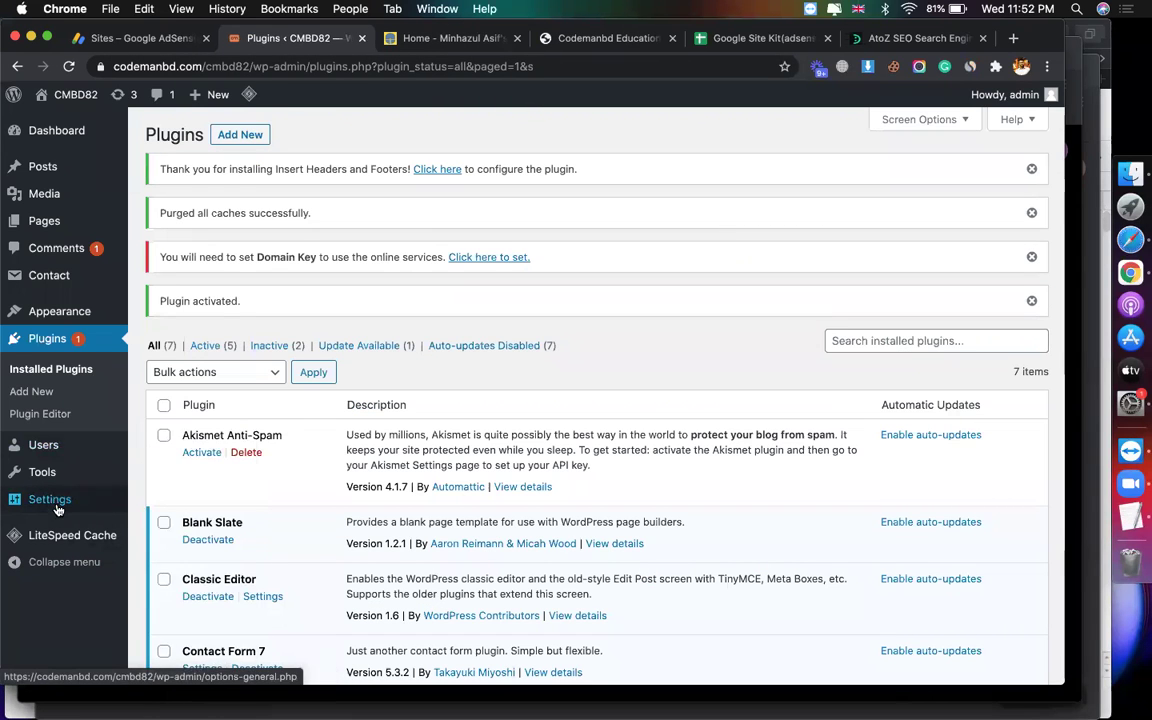
Step: Paste the AdSense script into Scripts in Header and save the Insert Headers and Footers settings
mouse_move(50, 499)
left_click(158, 608)
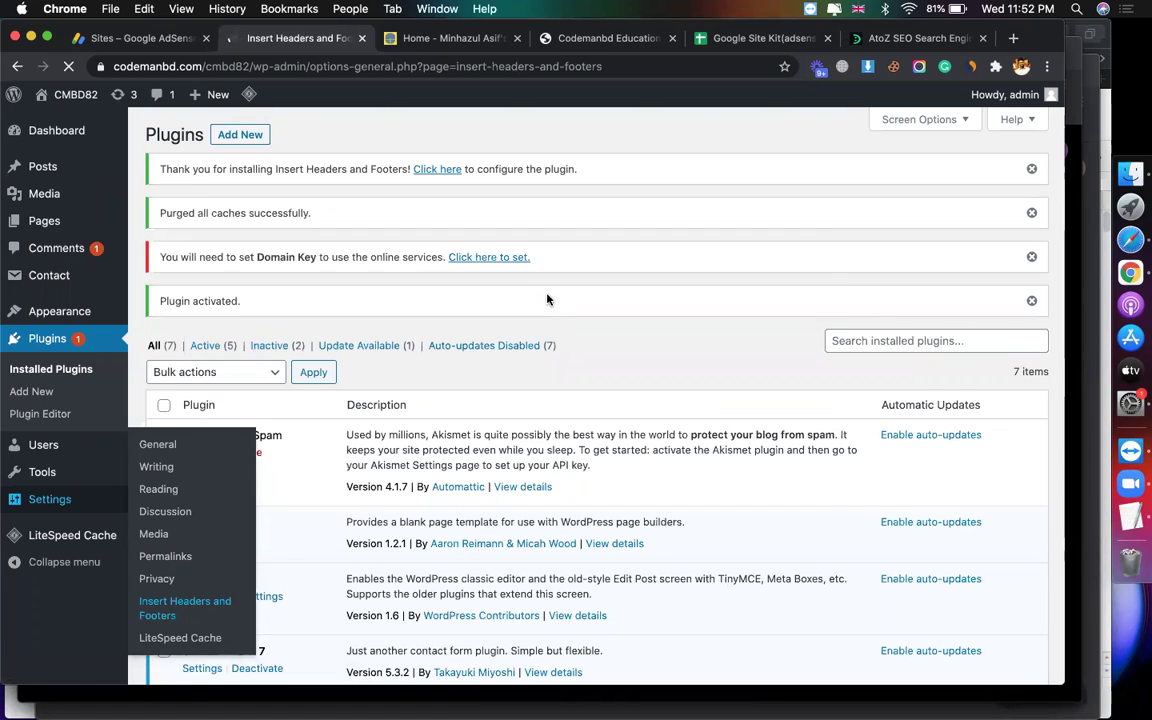
key("super+v")
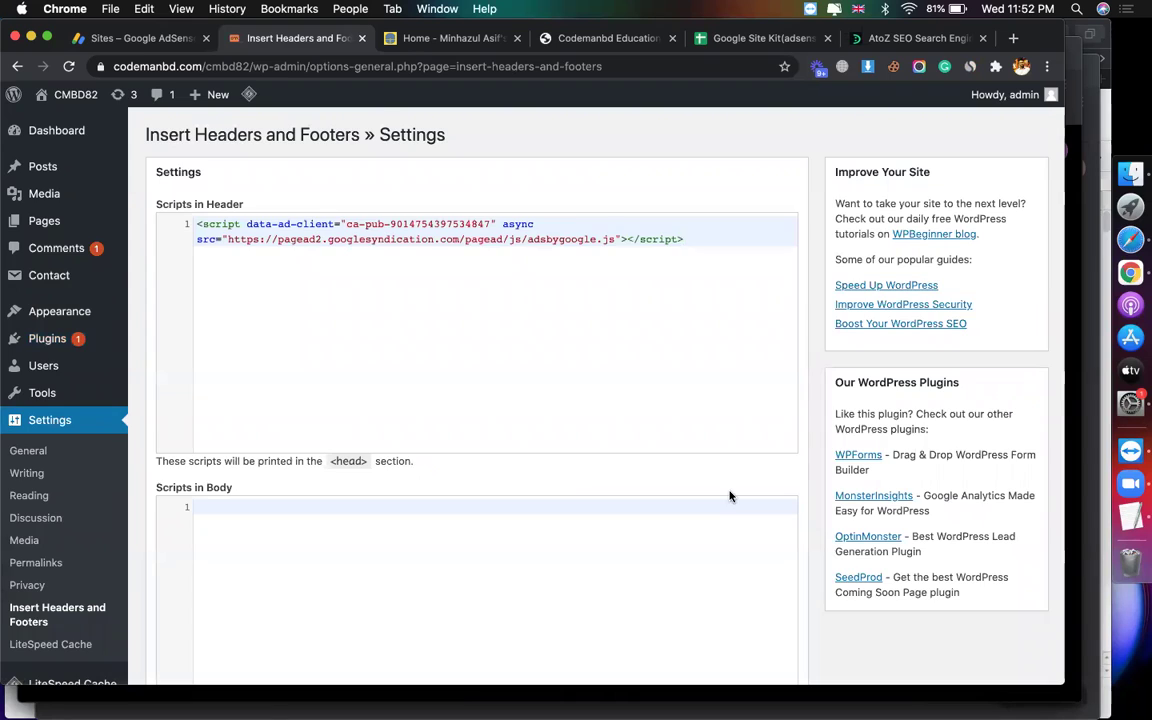
scroll(730, 494, "down", 10)
left_click(195, 563)
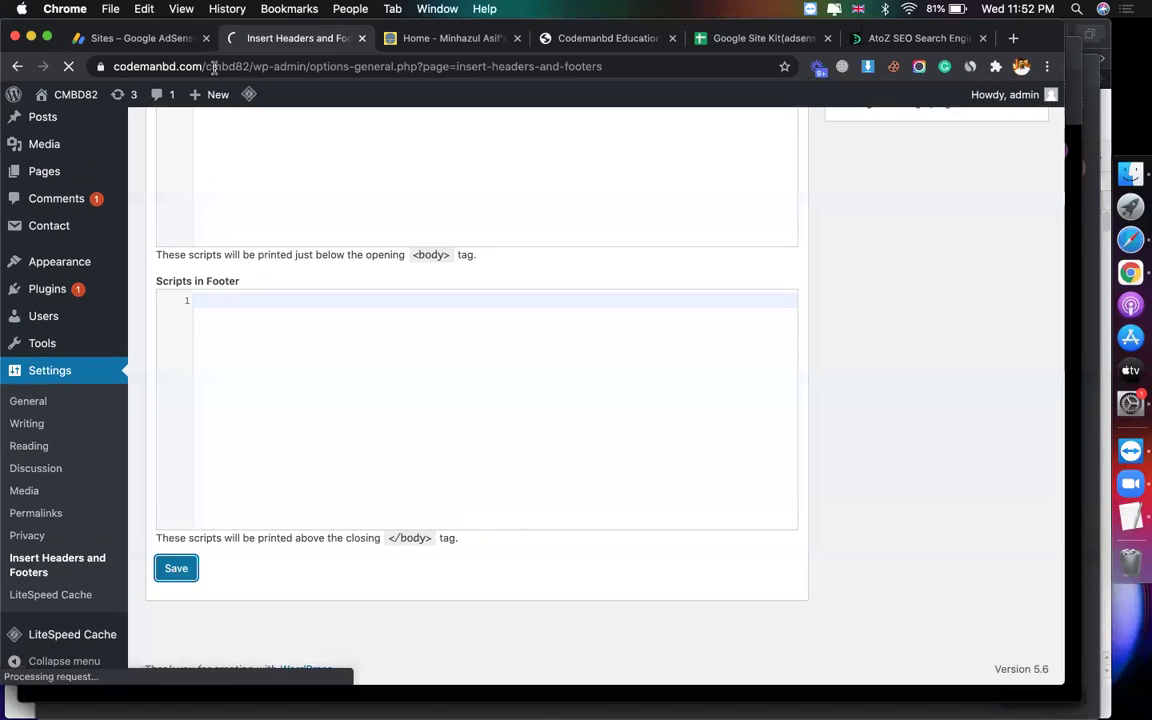
Step: Submit the CMBD82 site in AdSense and return to the sites list
left_click(145, 36)
scroll(320, 560, "down", 3)
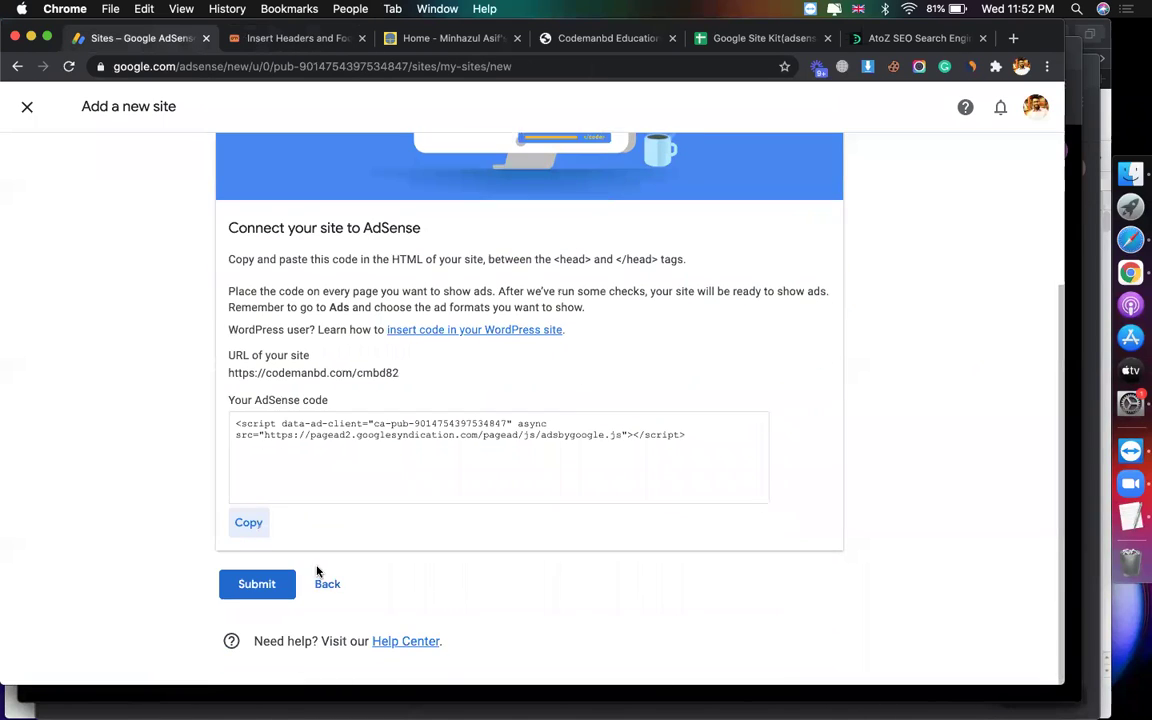
left_click(270, 587)
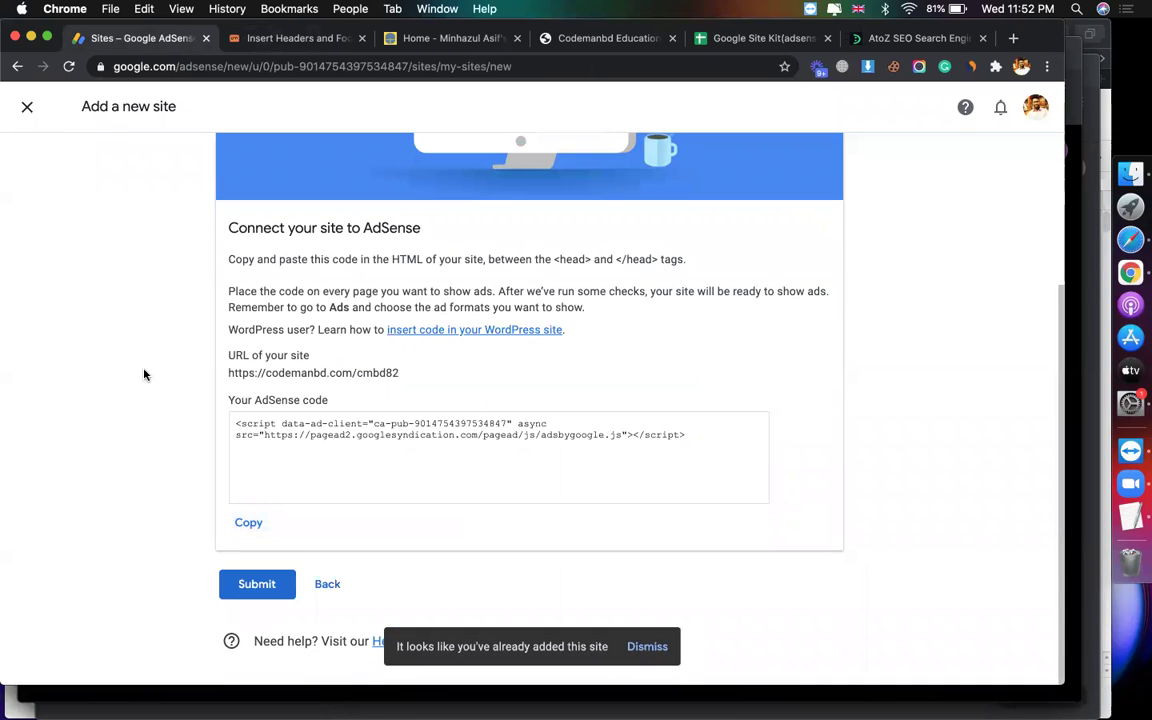
left_click(29, 108)
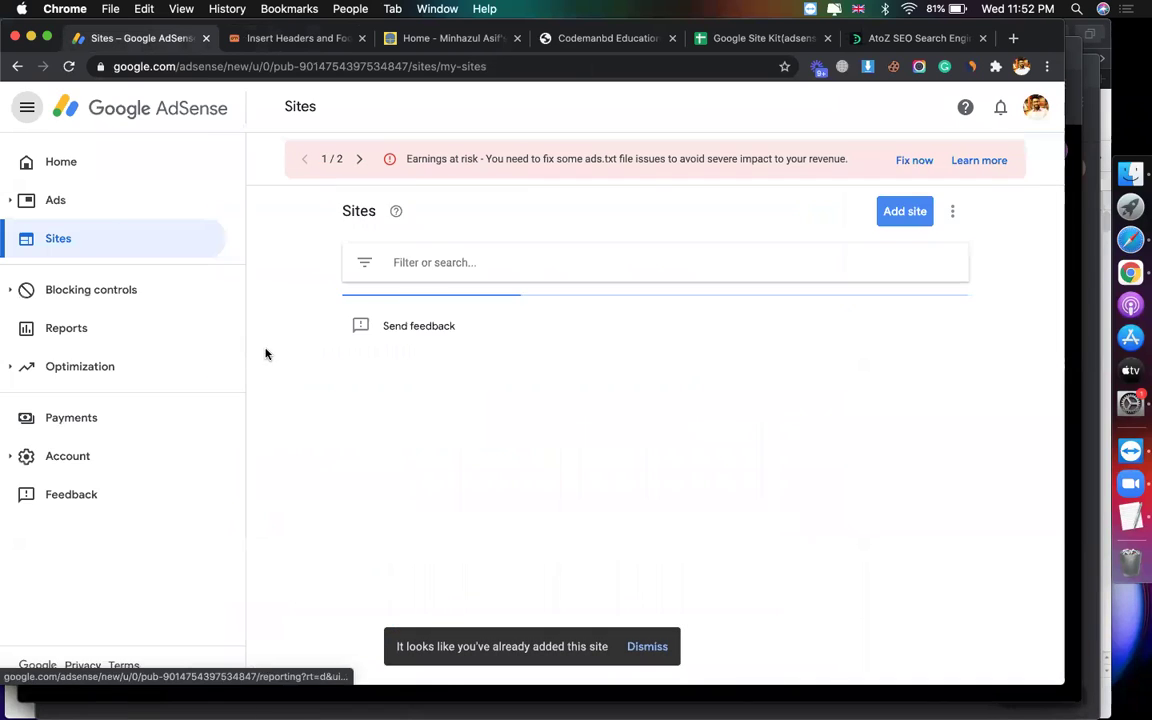
Step: Review developerszone.net's ad format and ad load settings, then return to WordPress
left_click(80, 197)
scroll(672, 400, "down", 3)
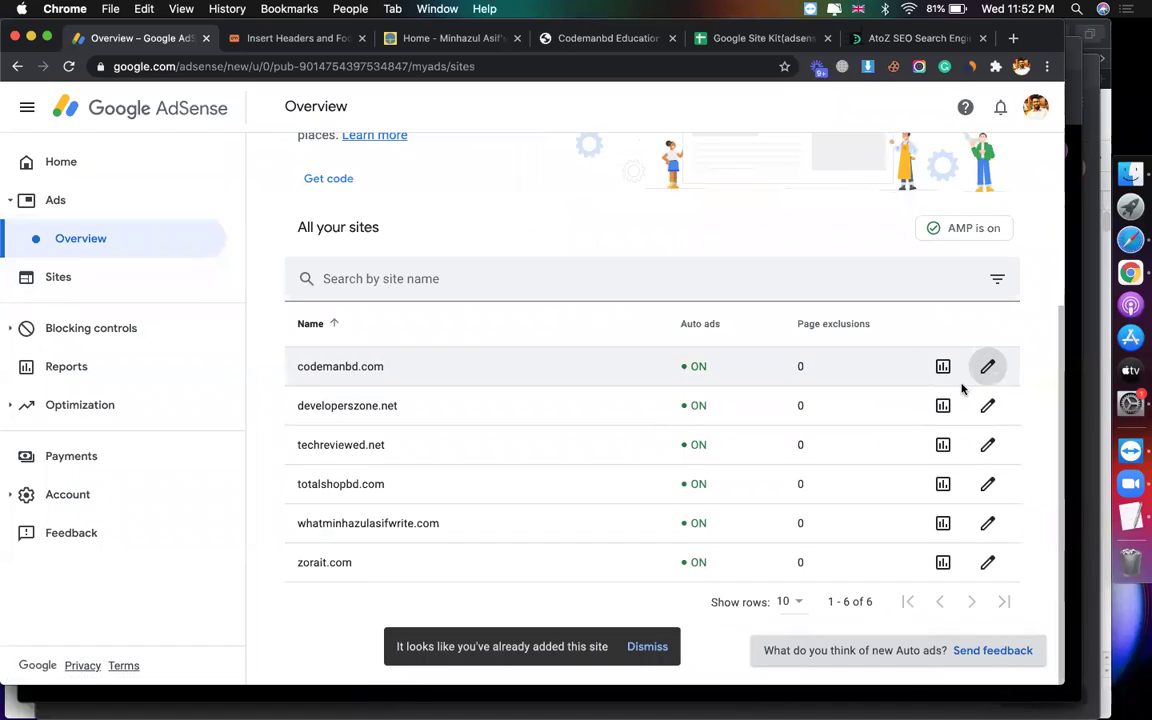
left_click(988, 405)
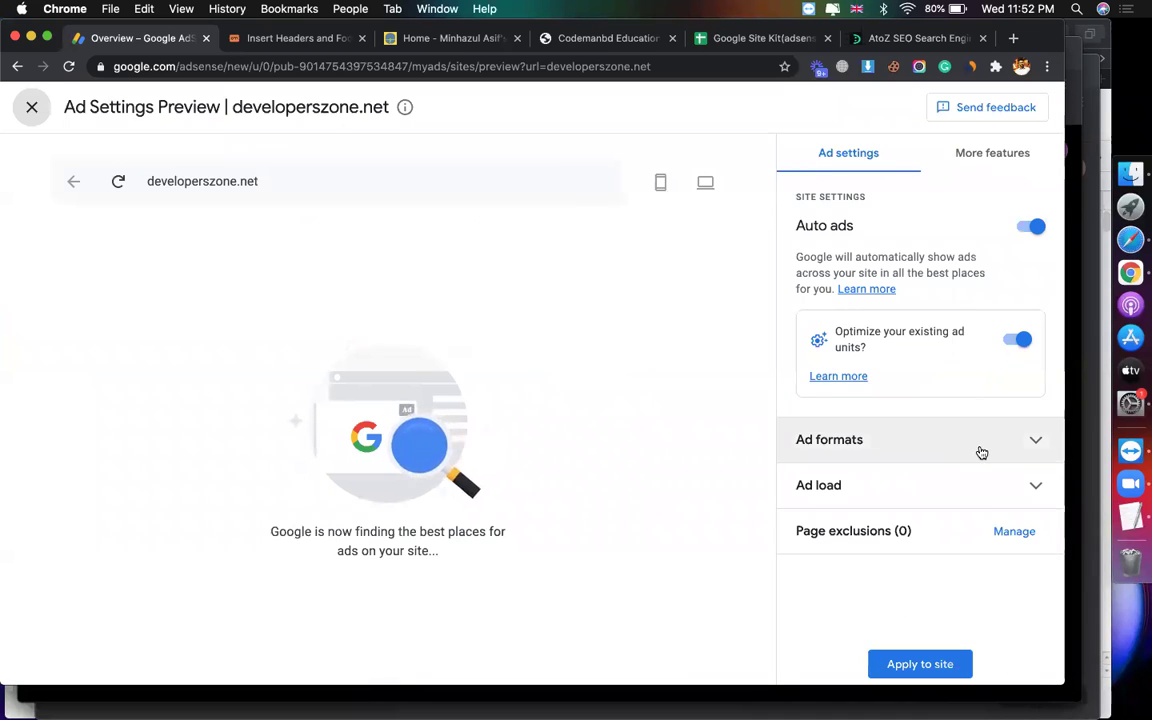
left_click(977, 445)
scroll(977, 522, "down", 5)
left_click(950, 576)
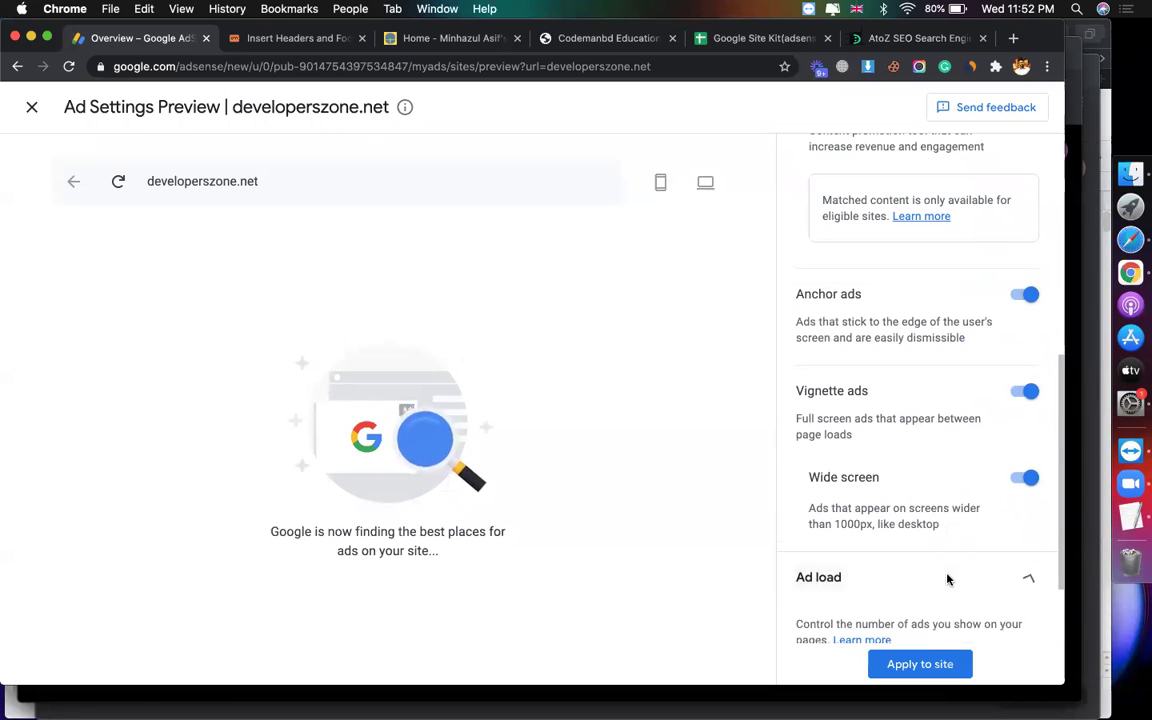
scroll(957, 579, "down", 2)
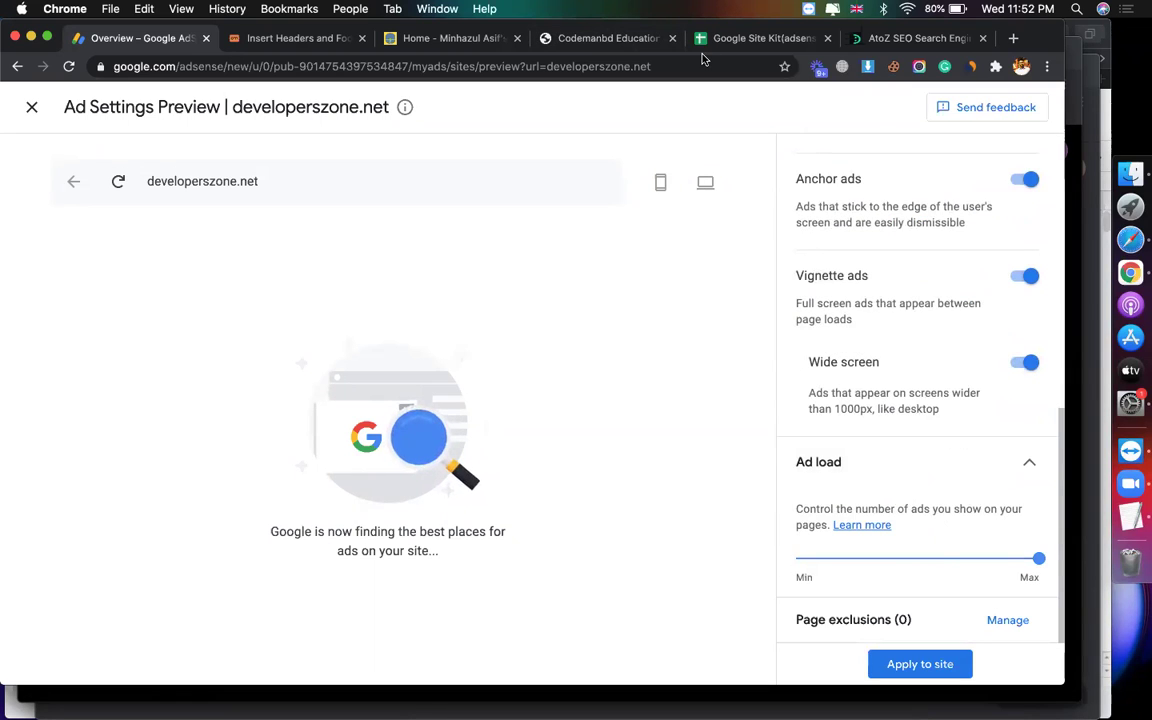
left_click(32, 110)
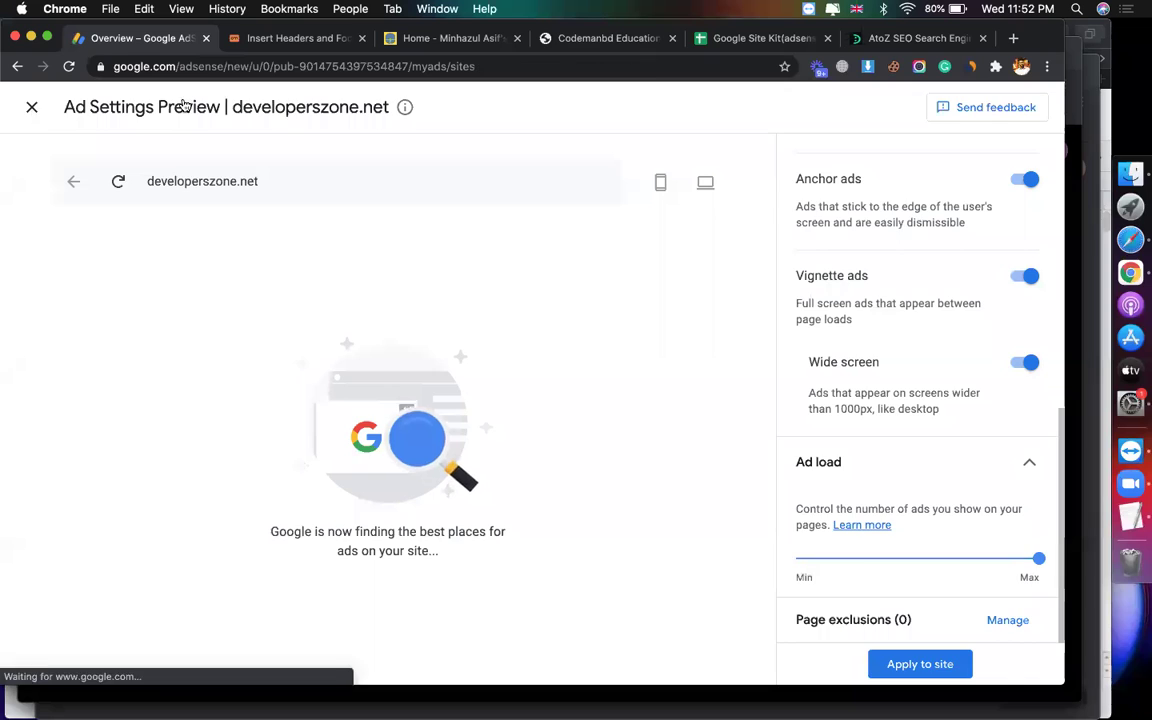
left_click(262, 40)
Step: Install and activate Site Kit by Google, opting in to anonymous usage tracking
mouse_move(100, 338)
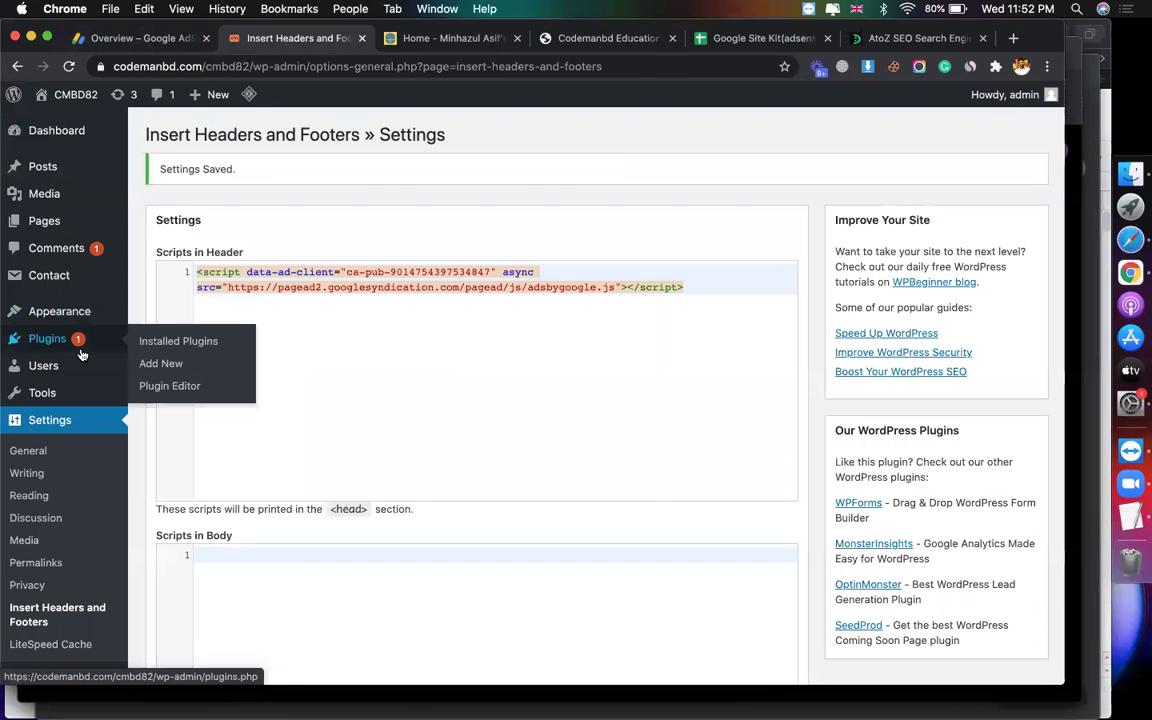
left_click(160, 338)
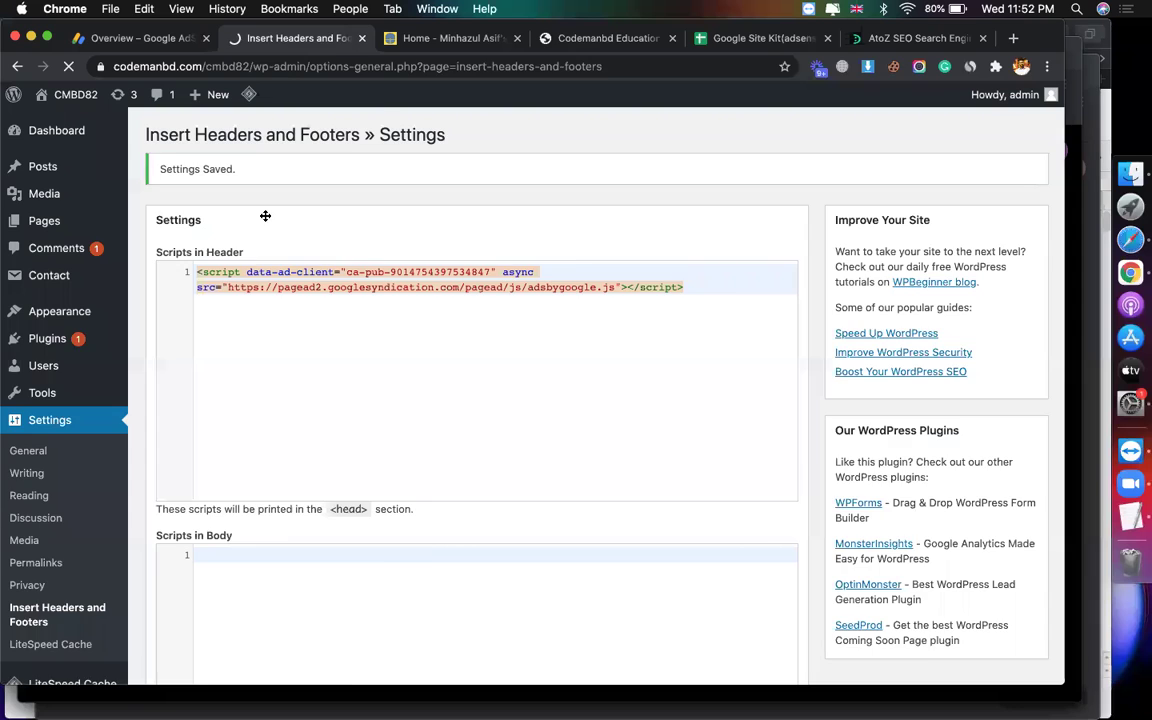
left_click(867, 180)
type("site kit")
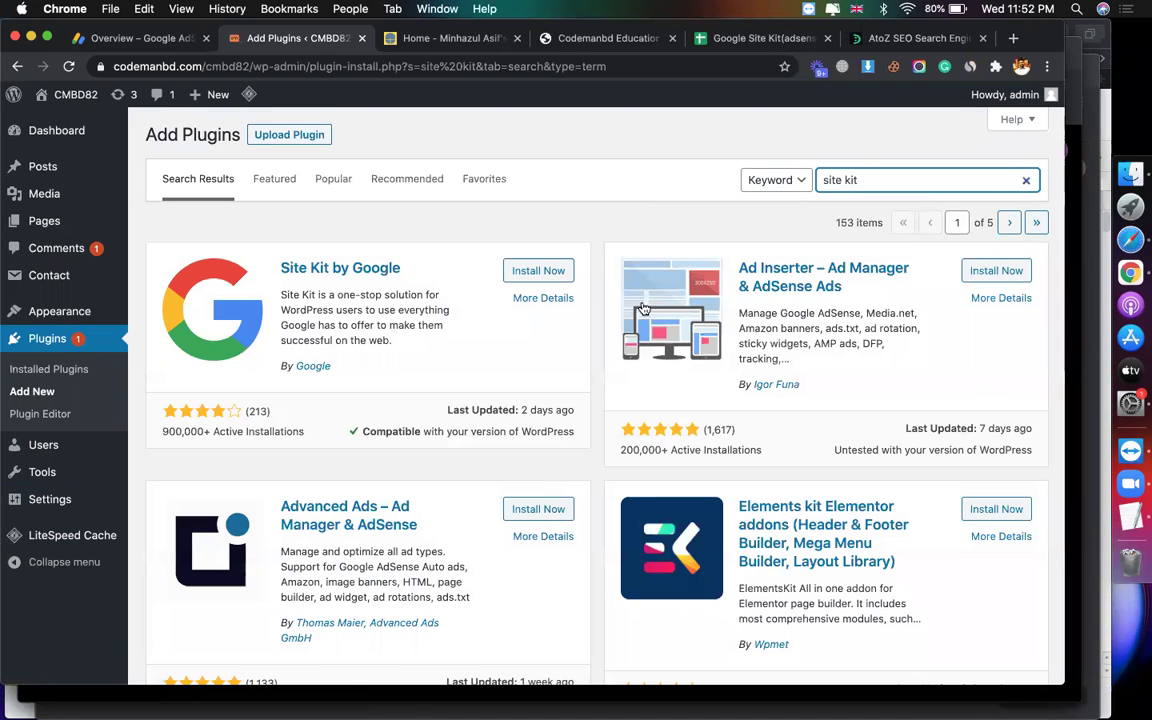
left_click(552, 272)
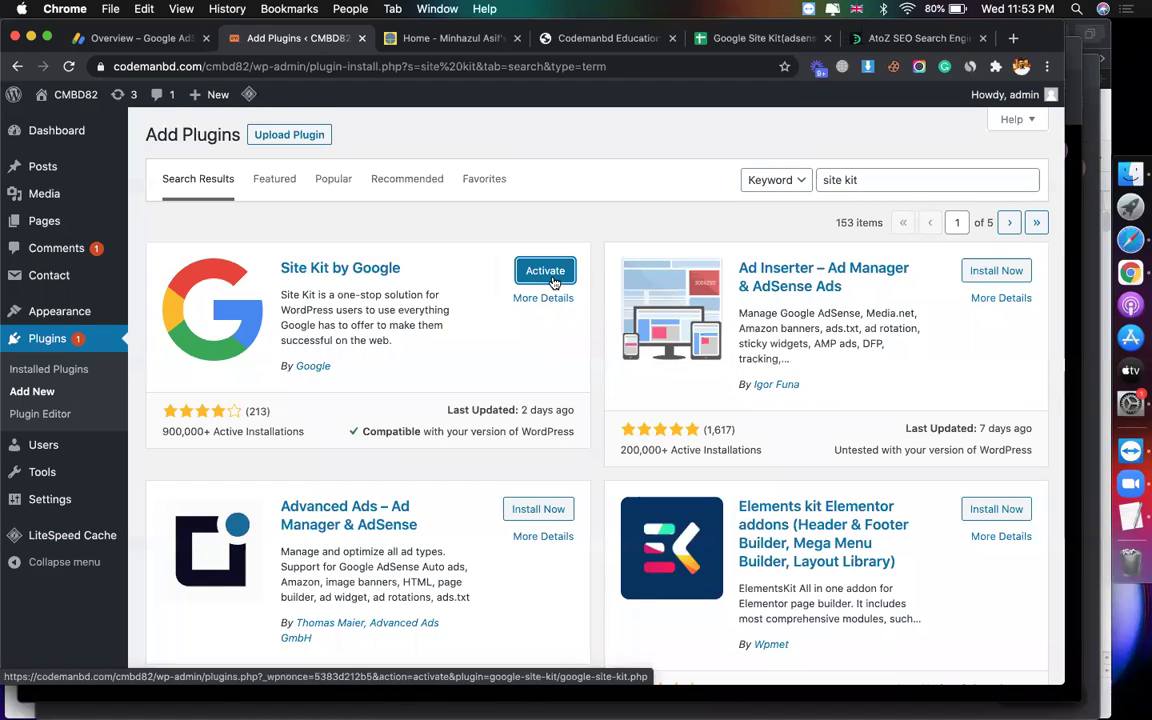
left_click(545, 270)
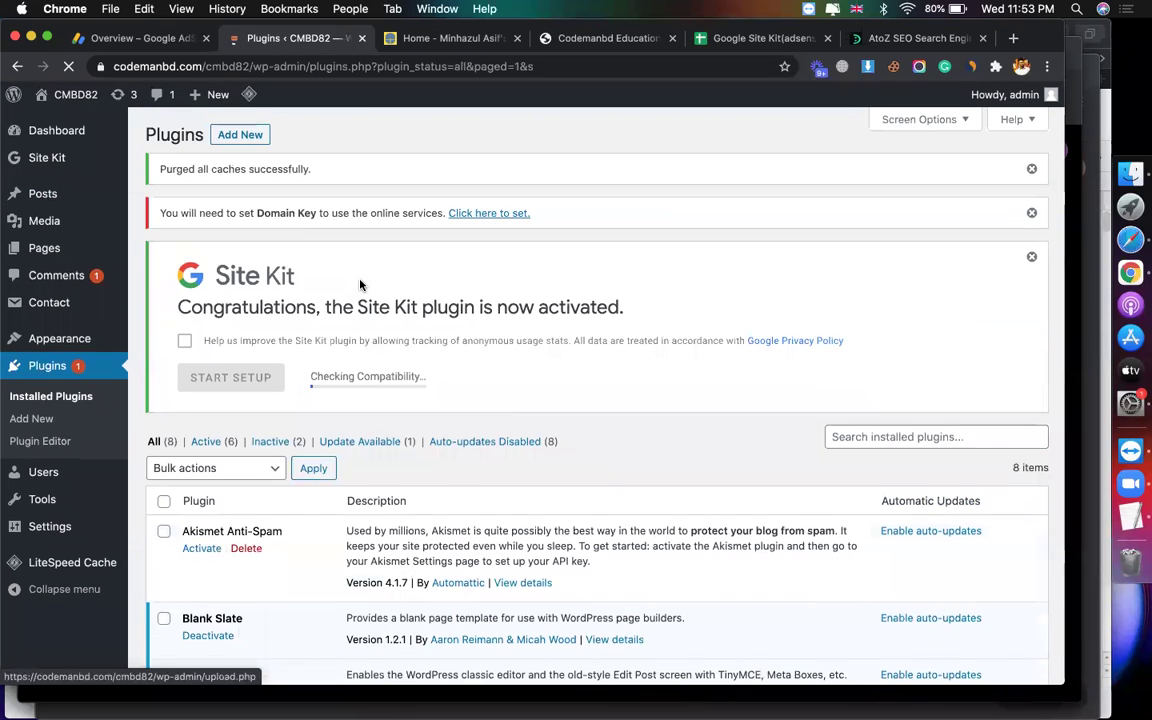
left_click(186, 341)
Step: Start Site Kit setup, check the tutorial notes spreadsheet, then choose Sign in with Google
left_click(245, 377)
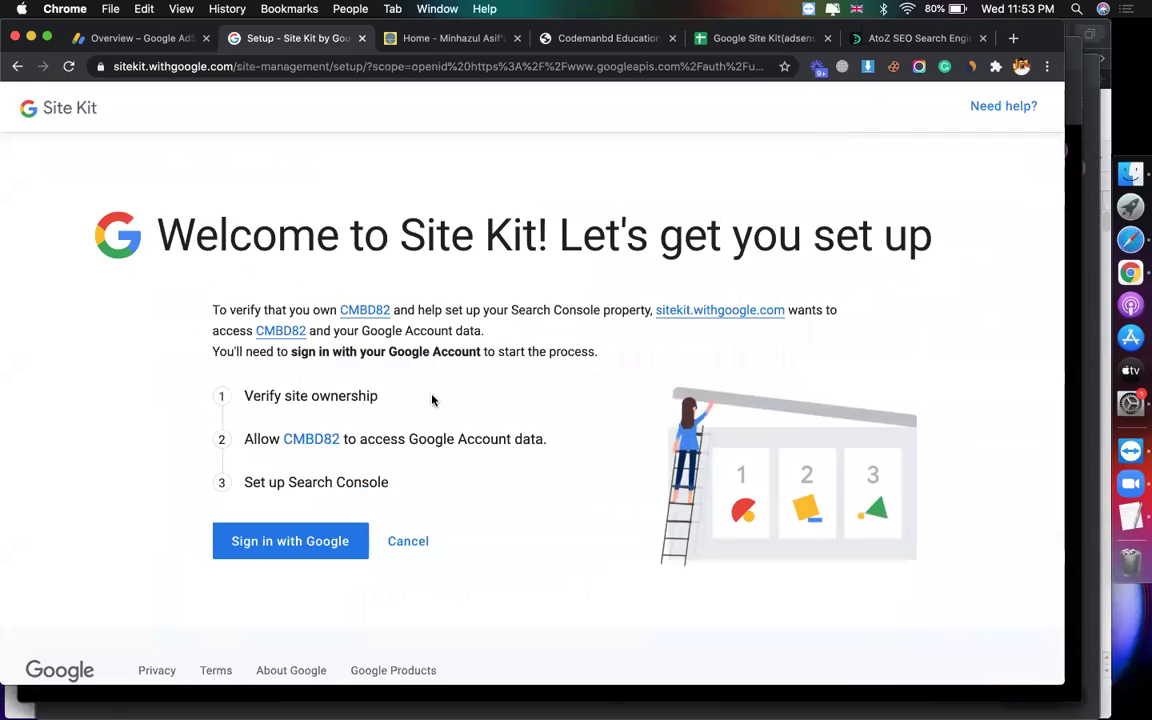
left_click(753, 45)
scroll(751, 465, "down", 3)
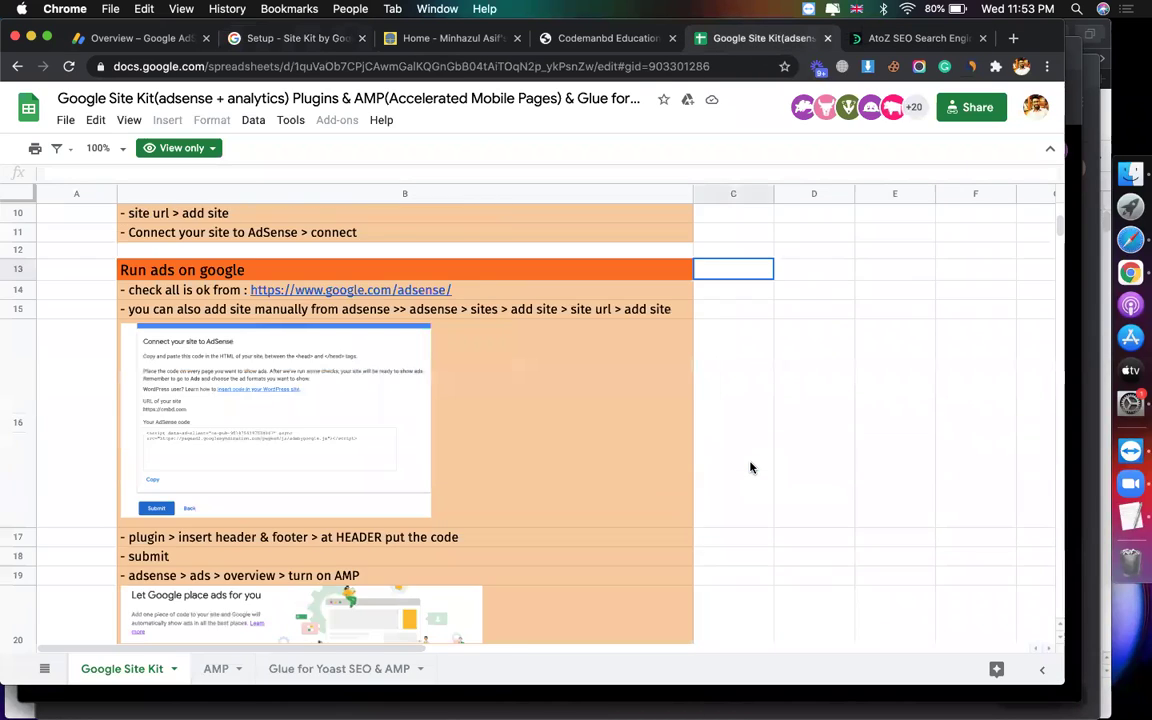
scroll(751, 467, "down", 10)
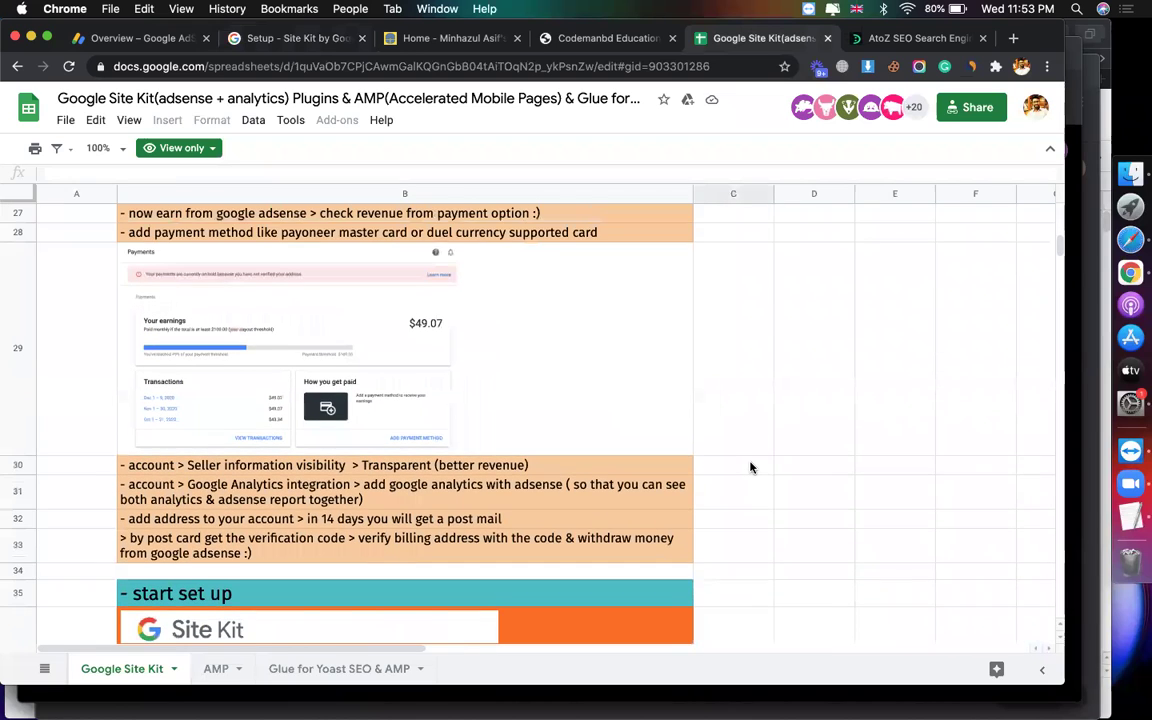
scroll(751, 467, "down", 4)
scroll(251, 385, "down", 1)
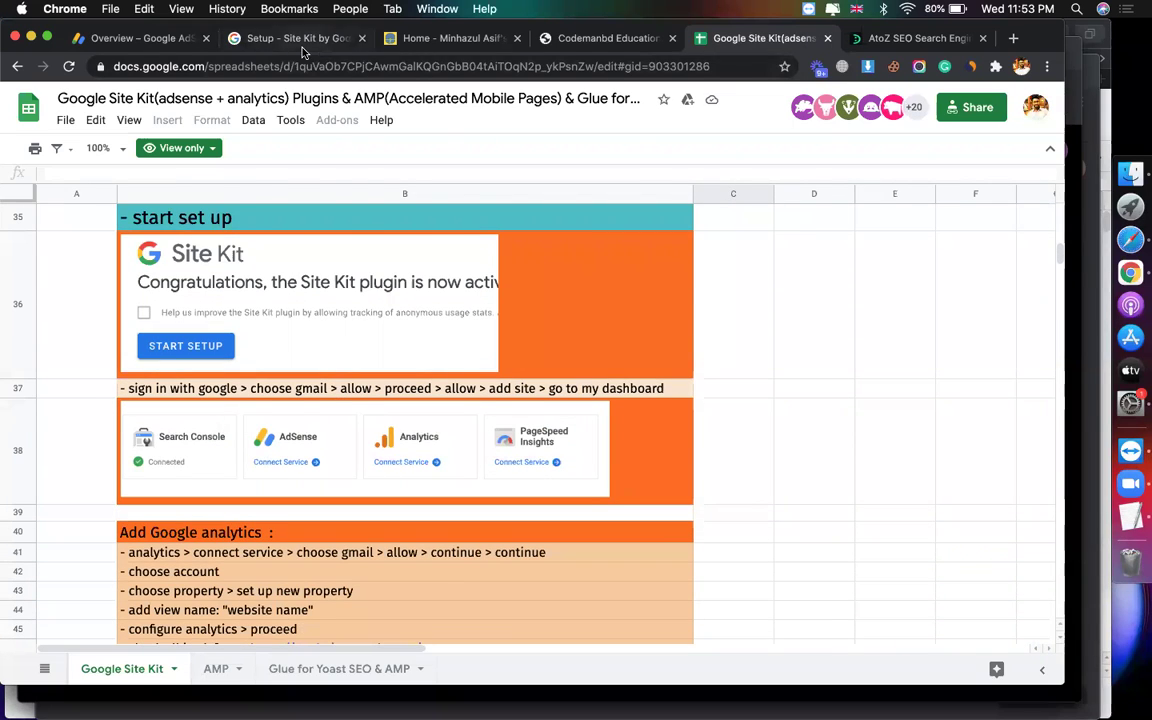
left_click(272, 40)
left_click(262, 504)
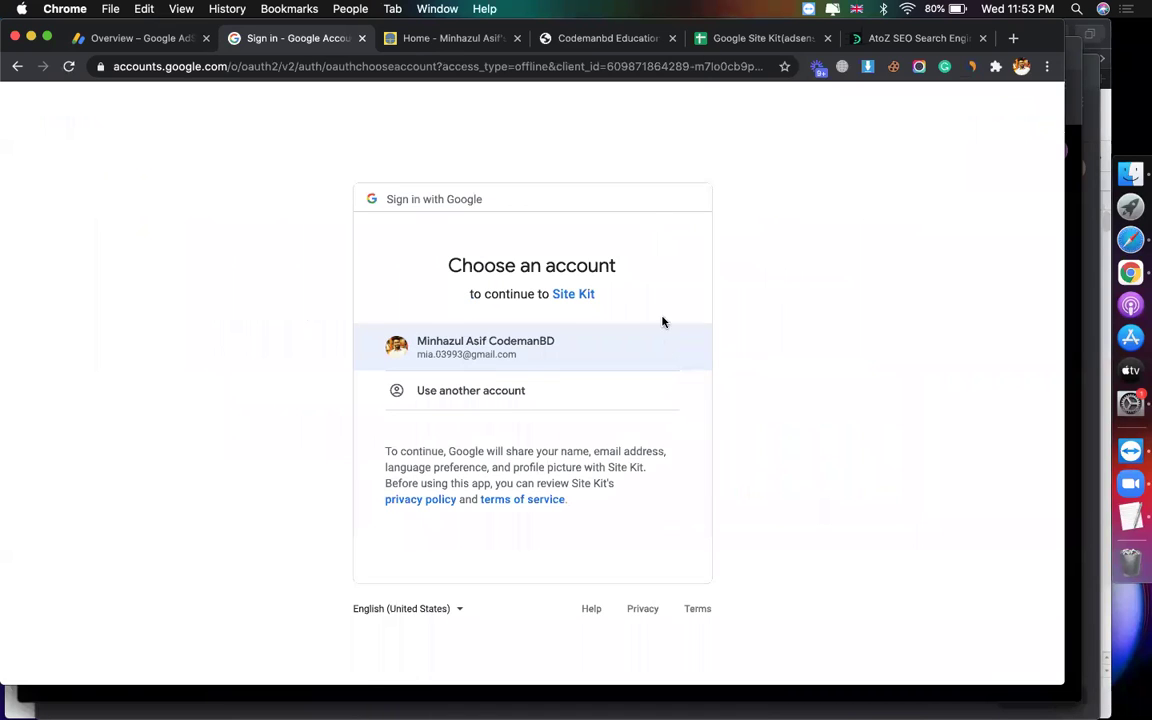
Step: Choose the Google account and allow Site Kit and CMBD82 access to account data
left_click(645, 339)
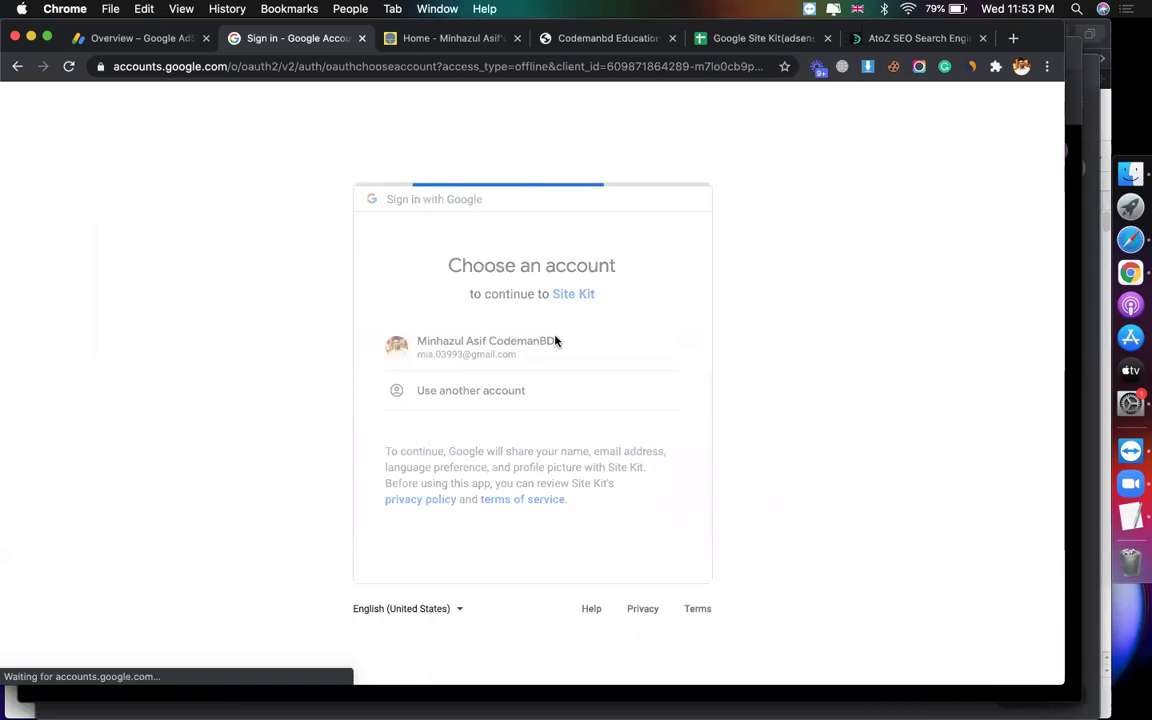
left_click(648, 607)
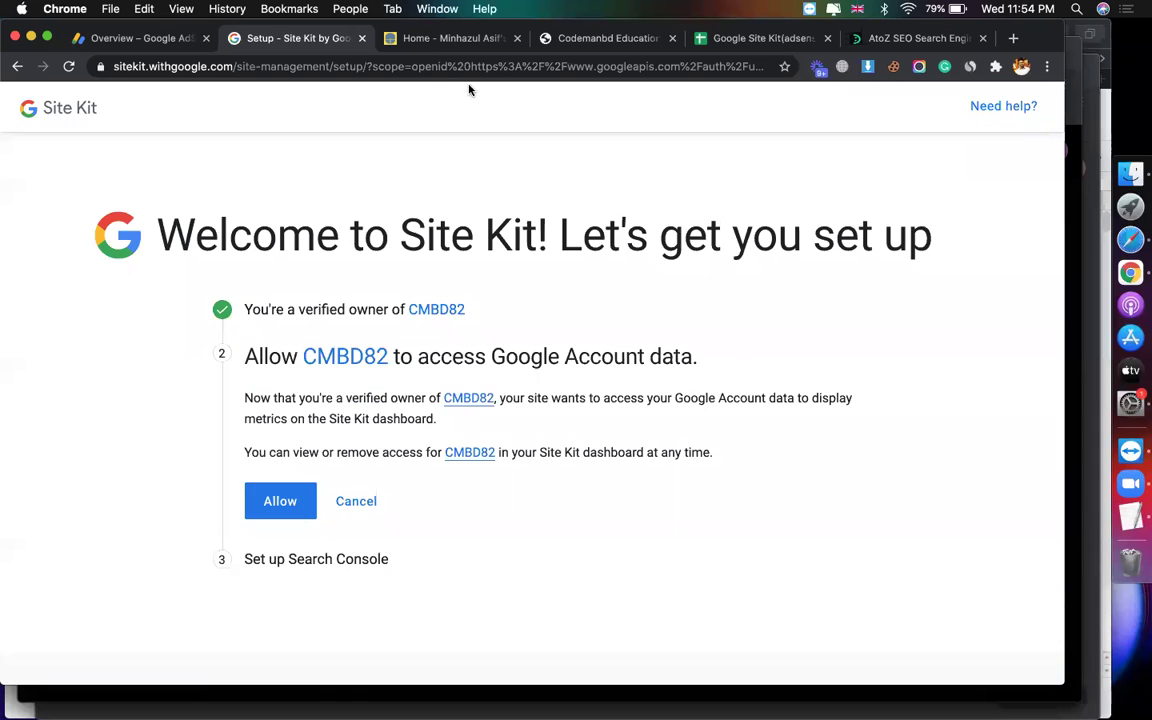
left_click(460, 40)
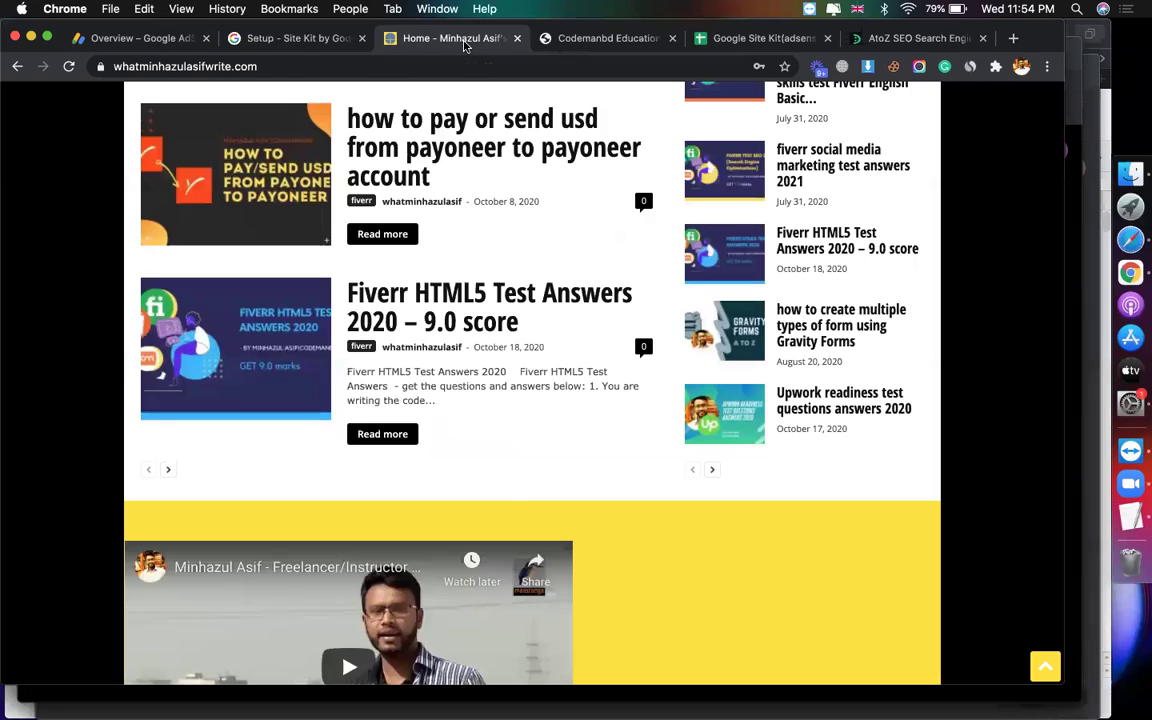
left_click(300, 40)
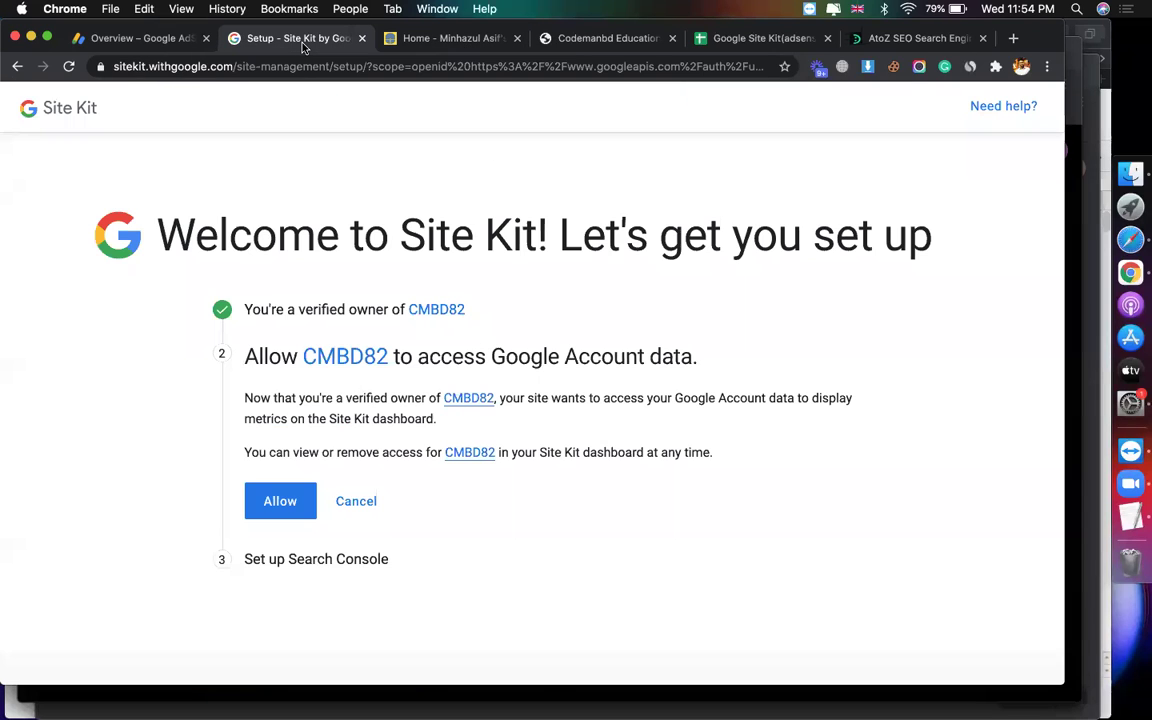
left_click(285, 501)
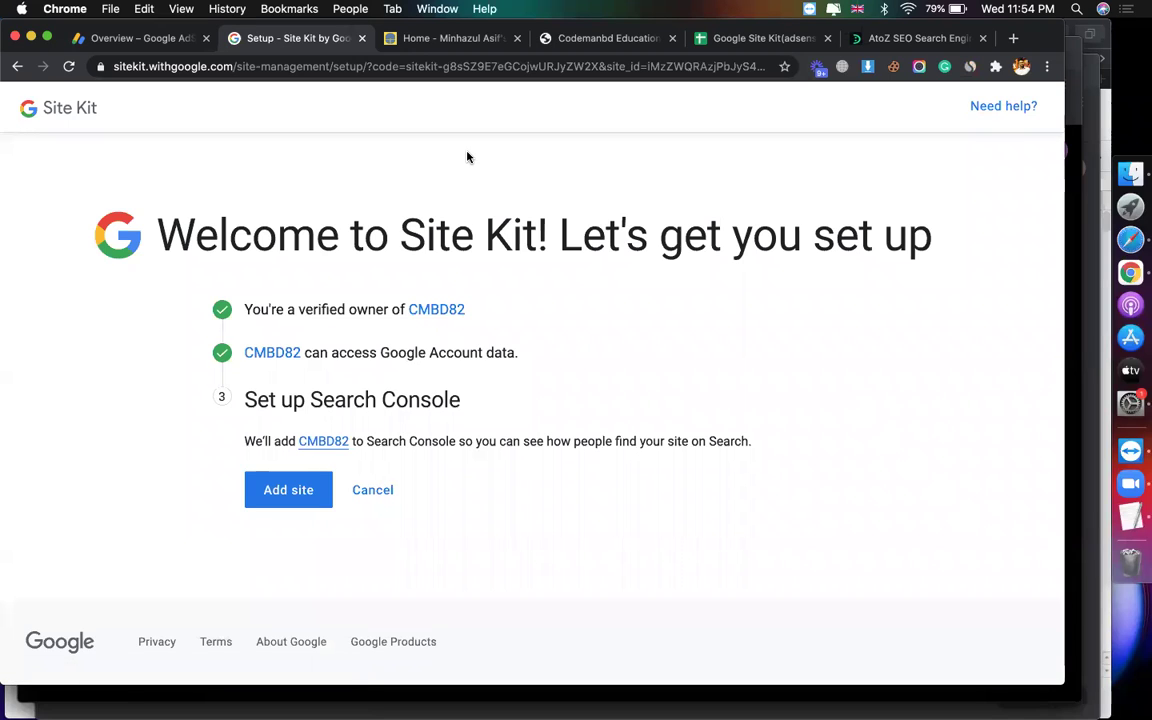
Step: Add CMBD82 to Search Console, pointing out the Search Console wording, and open the dashboard
left_click(296, 489)
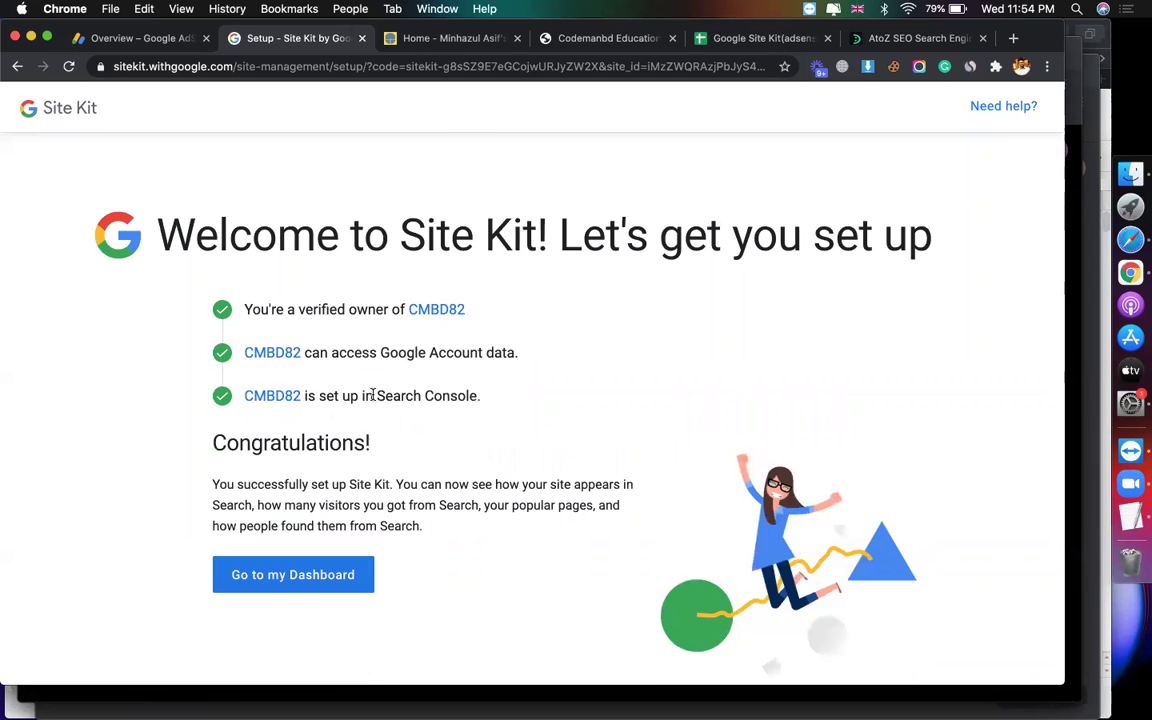
left_click_drag(370, 397, 502, 401)
left_click(502, 401)
left_click_drag(380, 395, 481, 397)
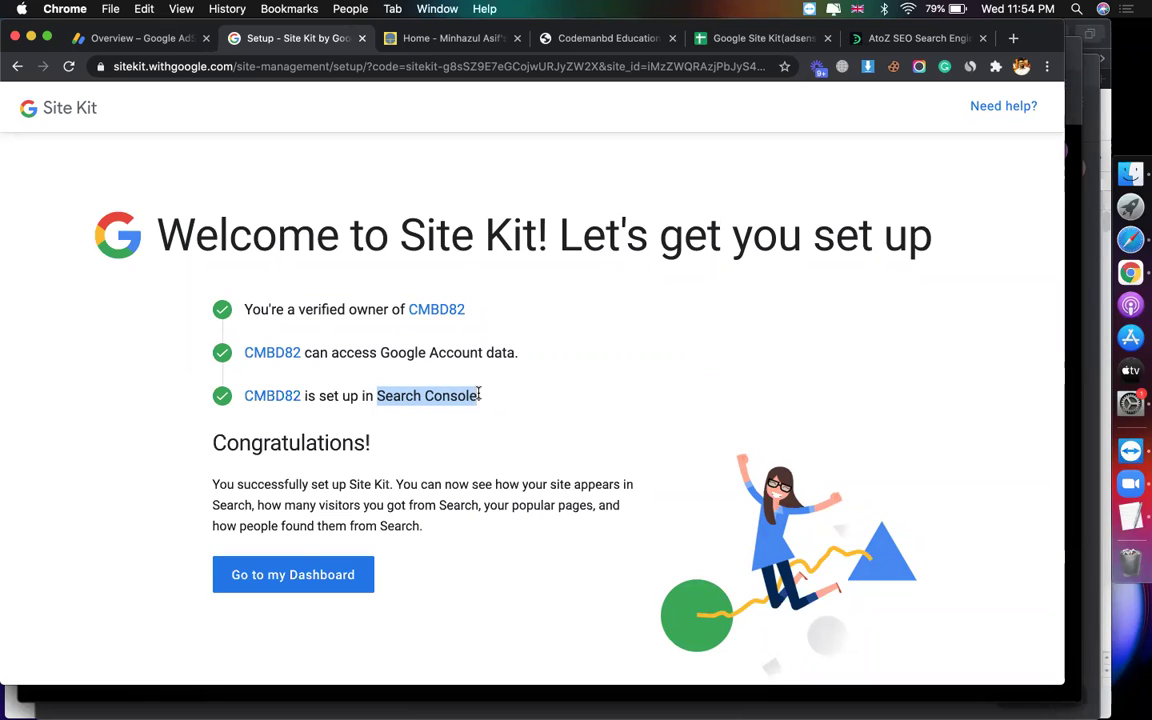
left_click(298, 573)
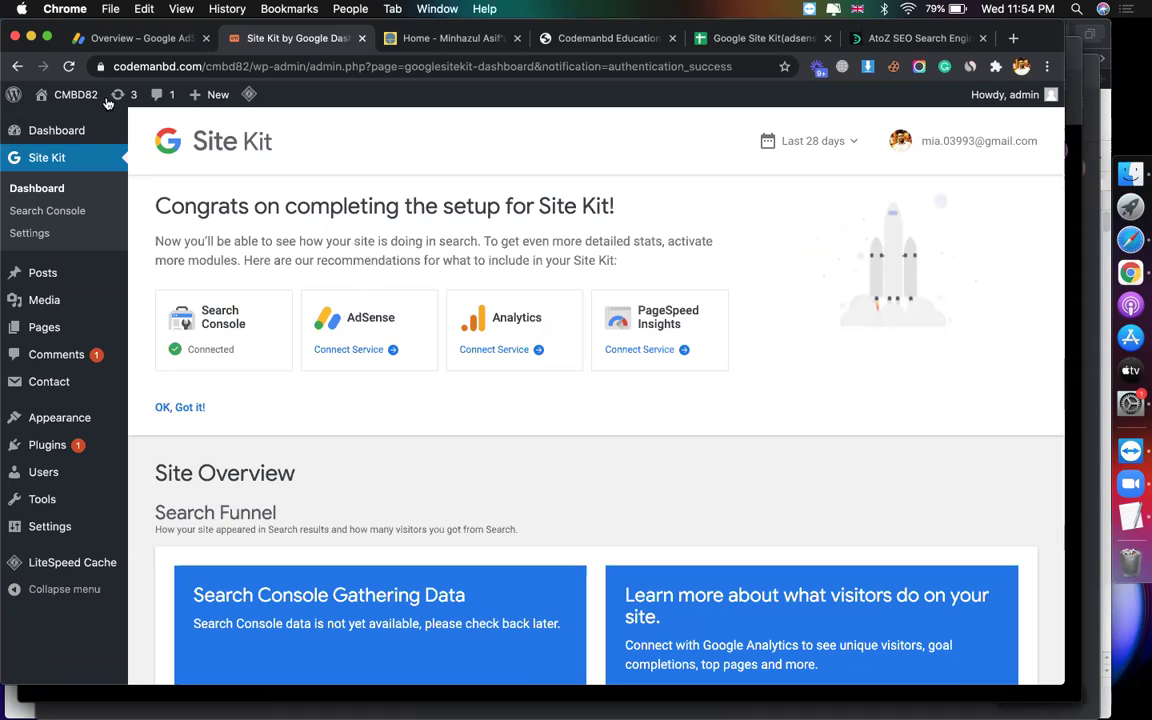
Step: Connect AdSense with the Google account, let Site Kit place the code, and confirm ad readiness
left_click(378, 355)
mouse_move(90, 452)
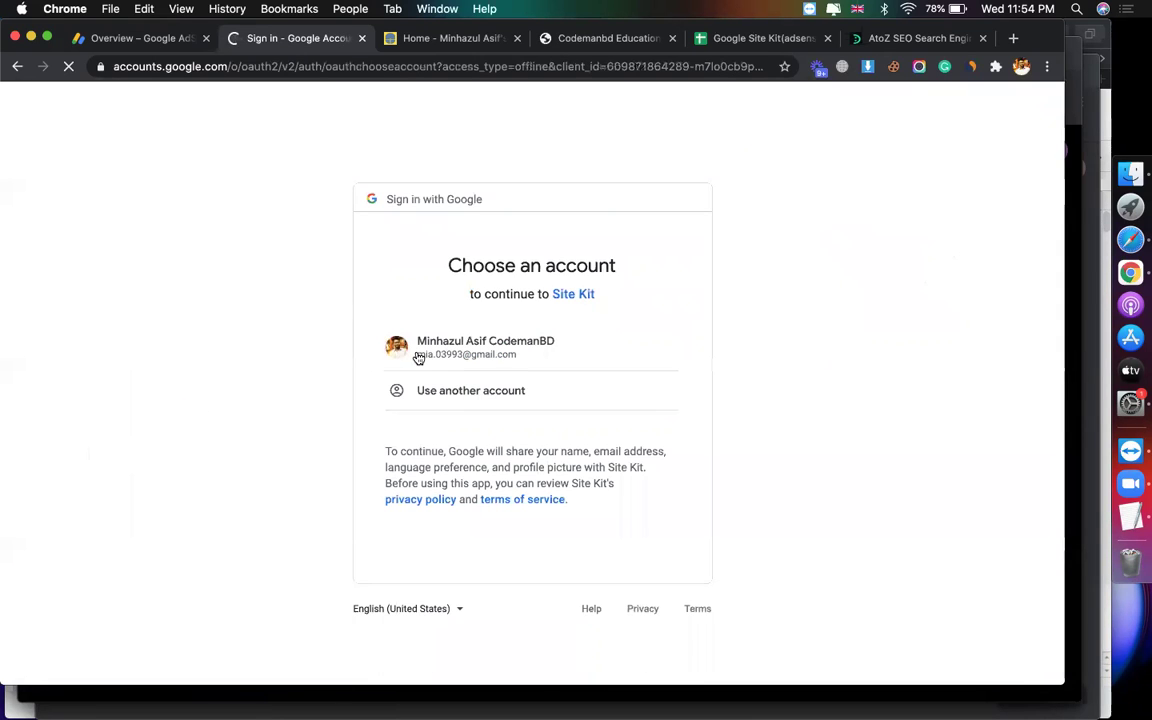
left_click(419, 357)
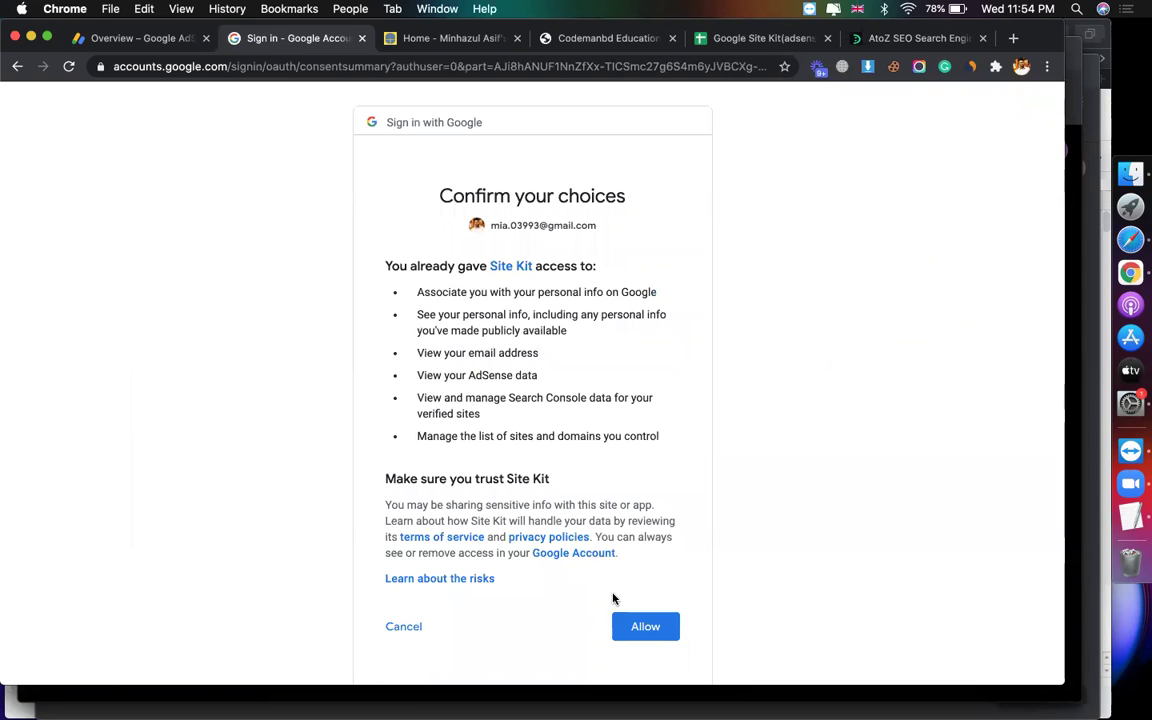
left_click(630, 621)
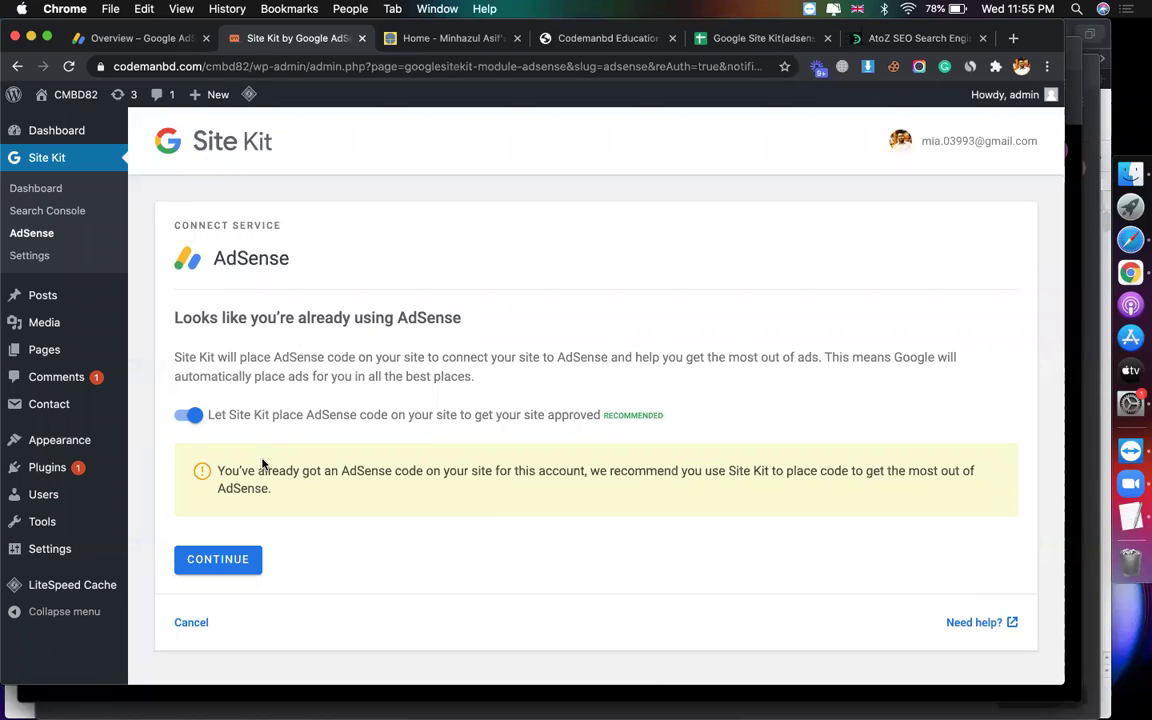
left_click_drag(260, 468, 463, 468)
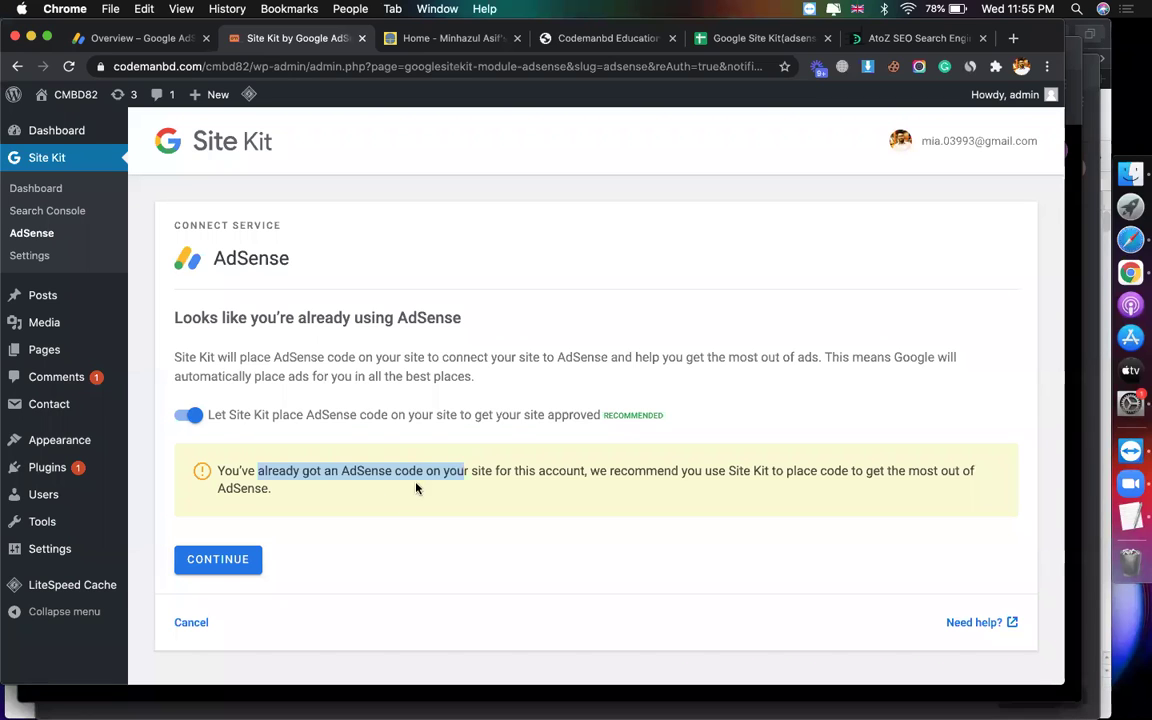
left_click(218, 557)
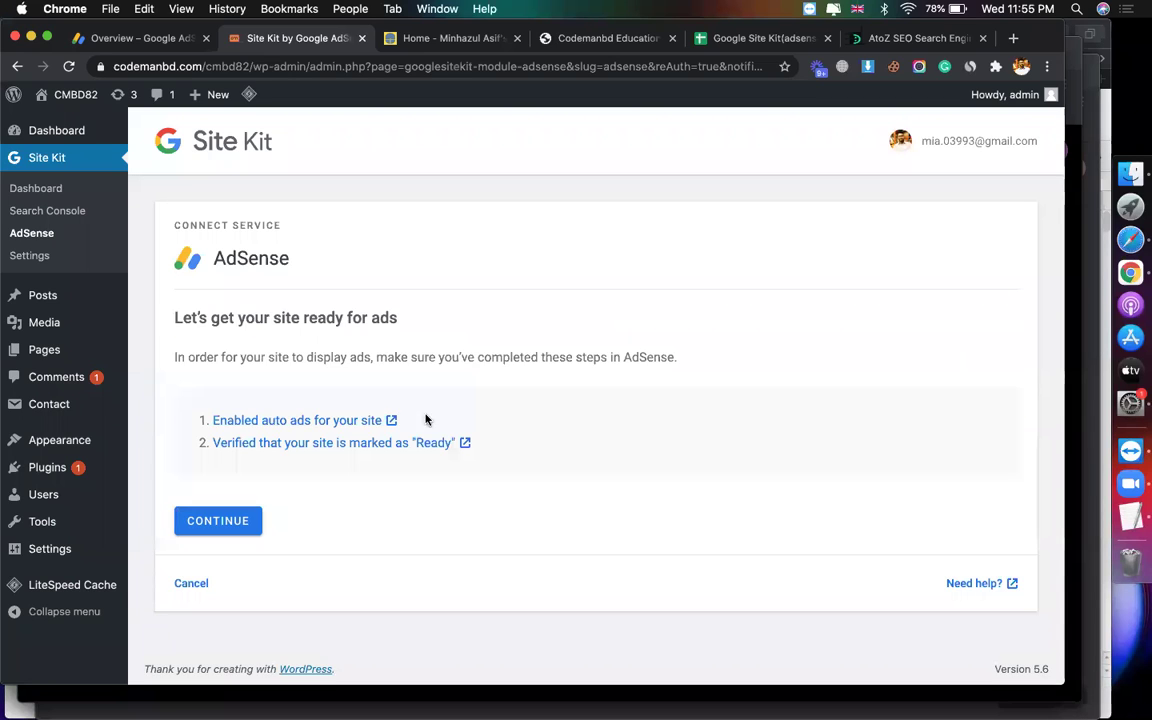
left_click(230, 522)
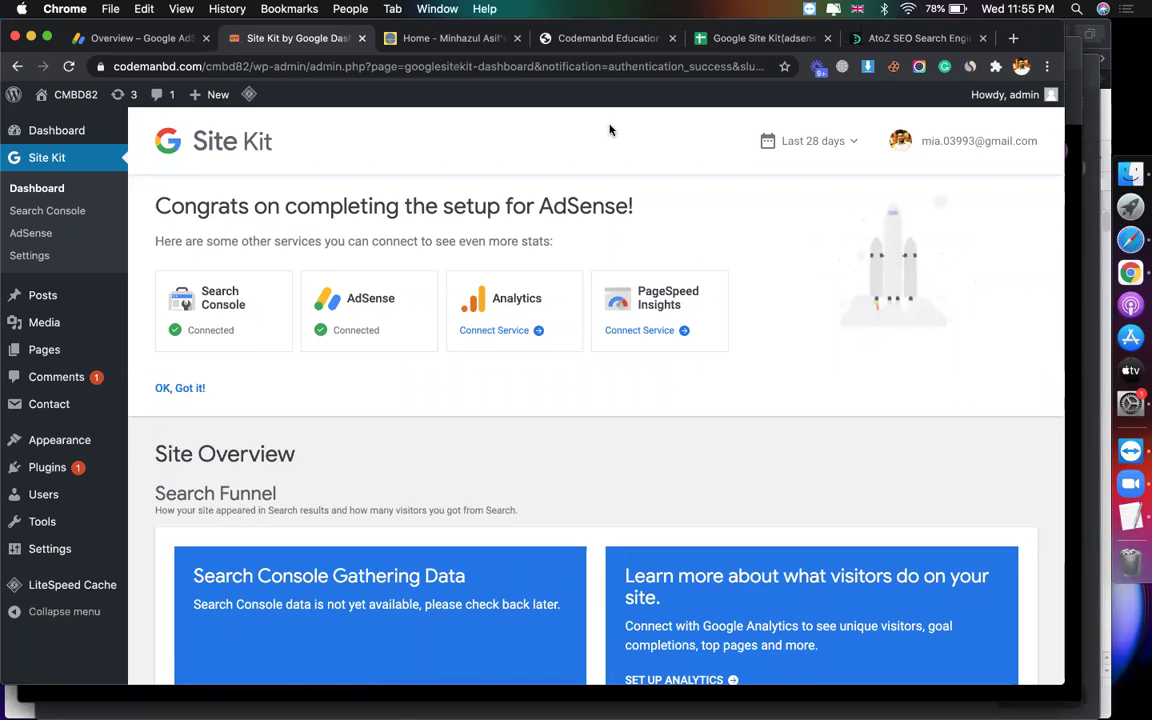
Step: Search 'google analytics' in a new tab and open the Google Analytics site
left_click(1013, 39)
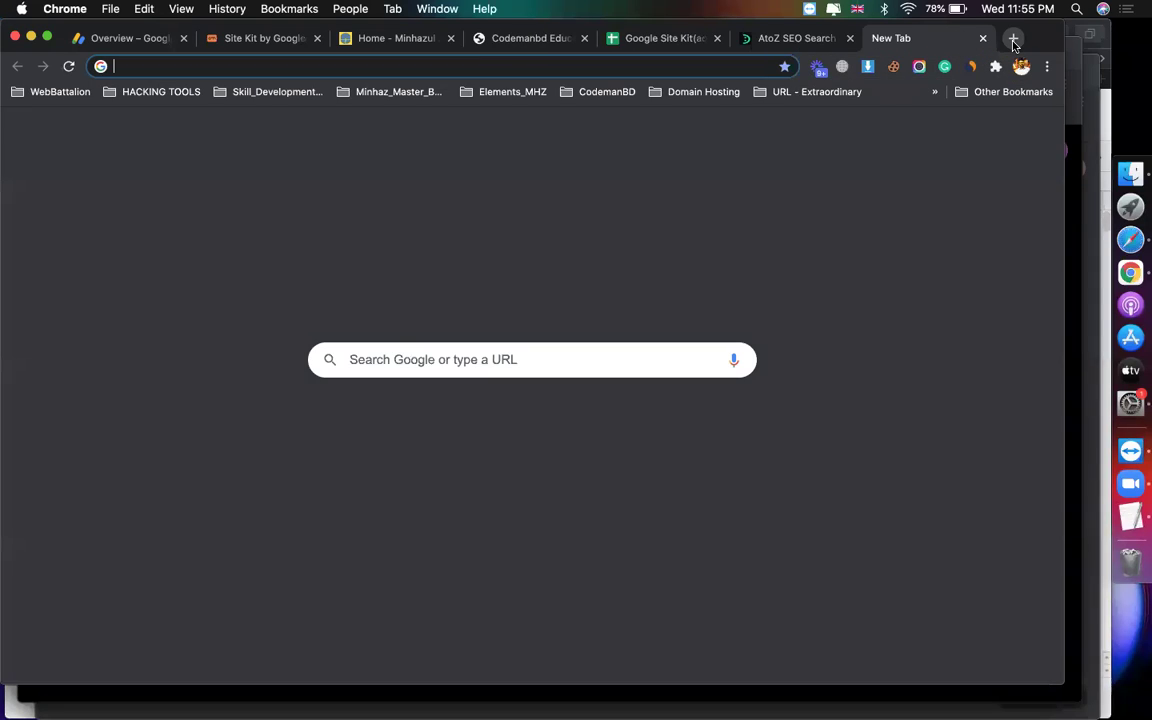
type("google a")
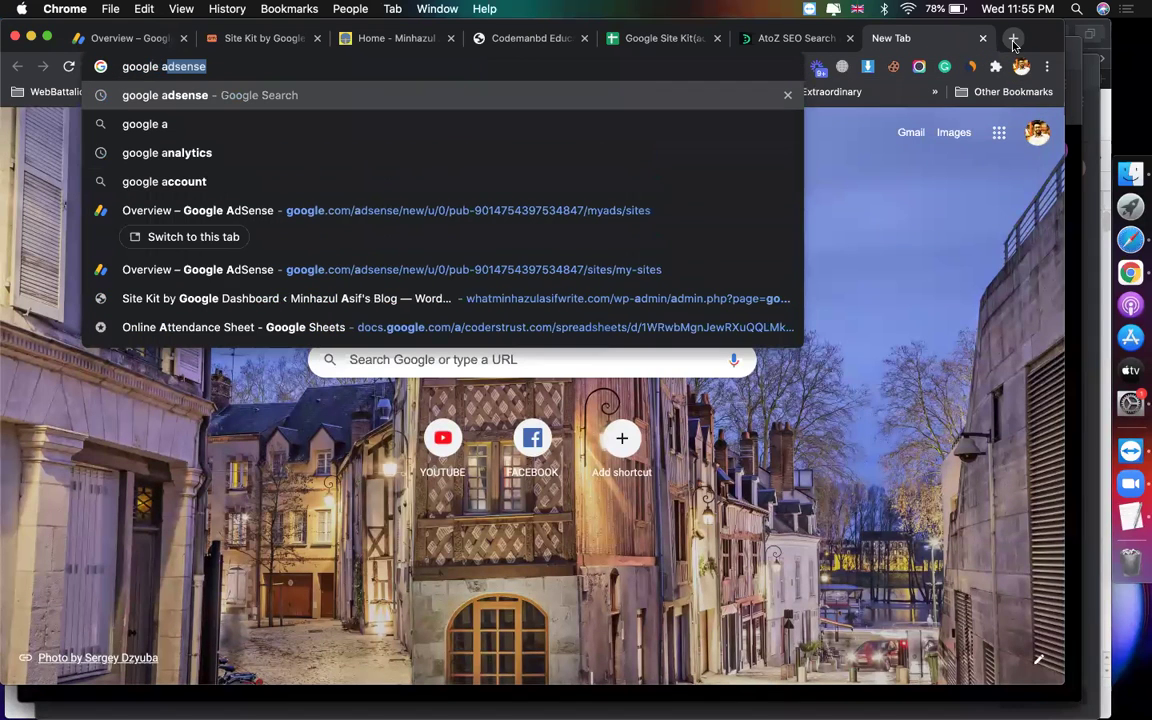
type("nalyc")
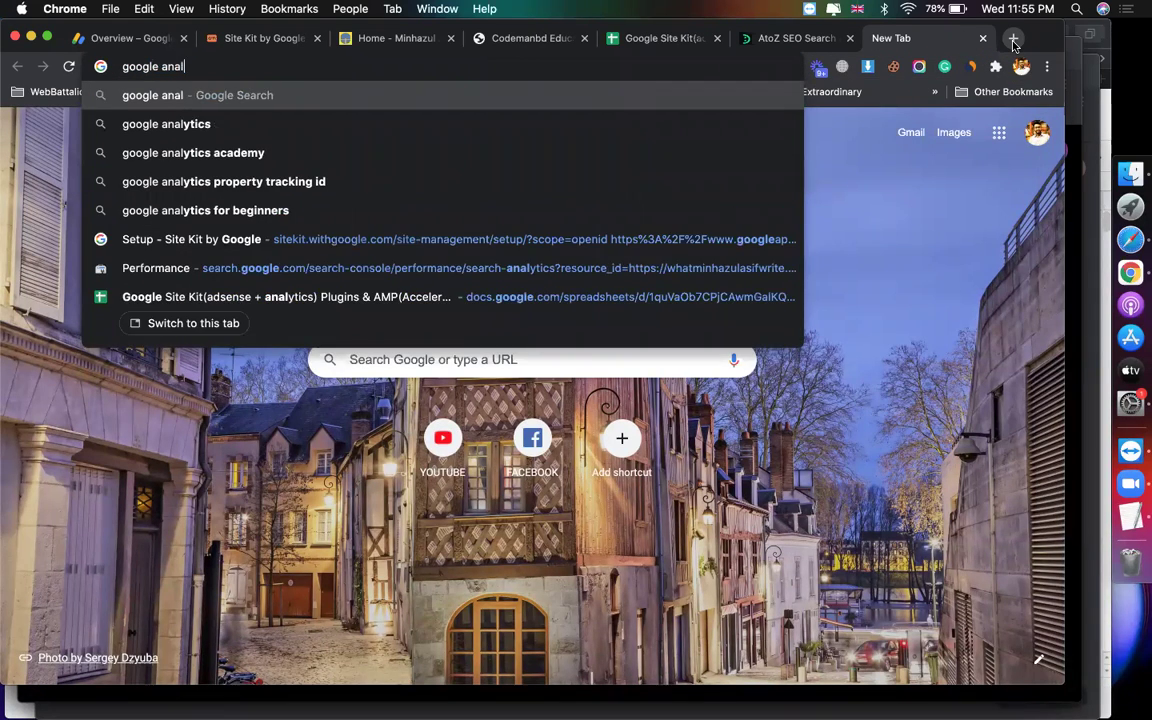
key("Down")
key("Return")
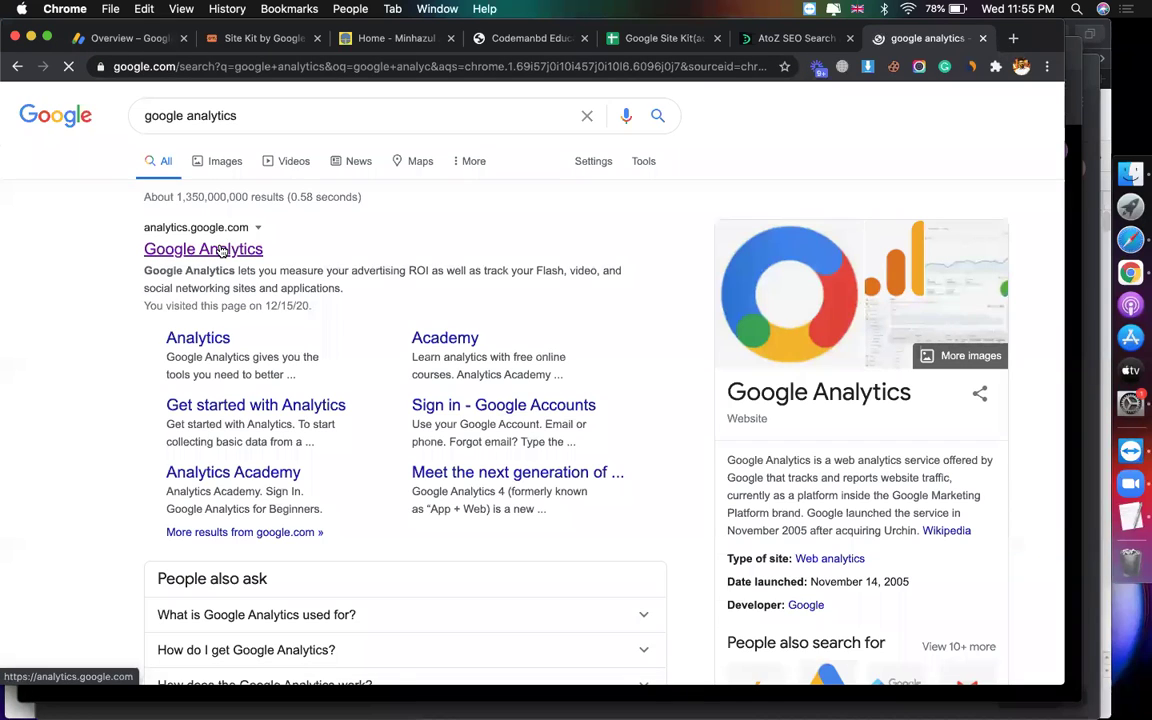
left_click(222, 250)
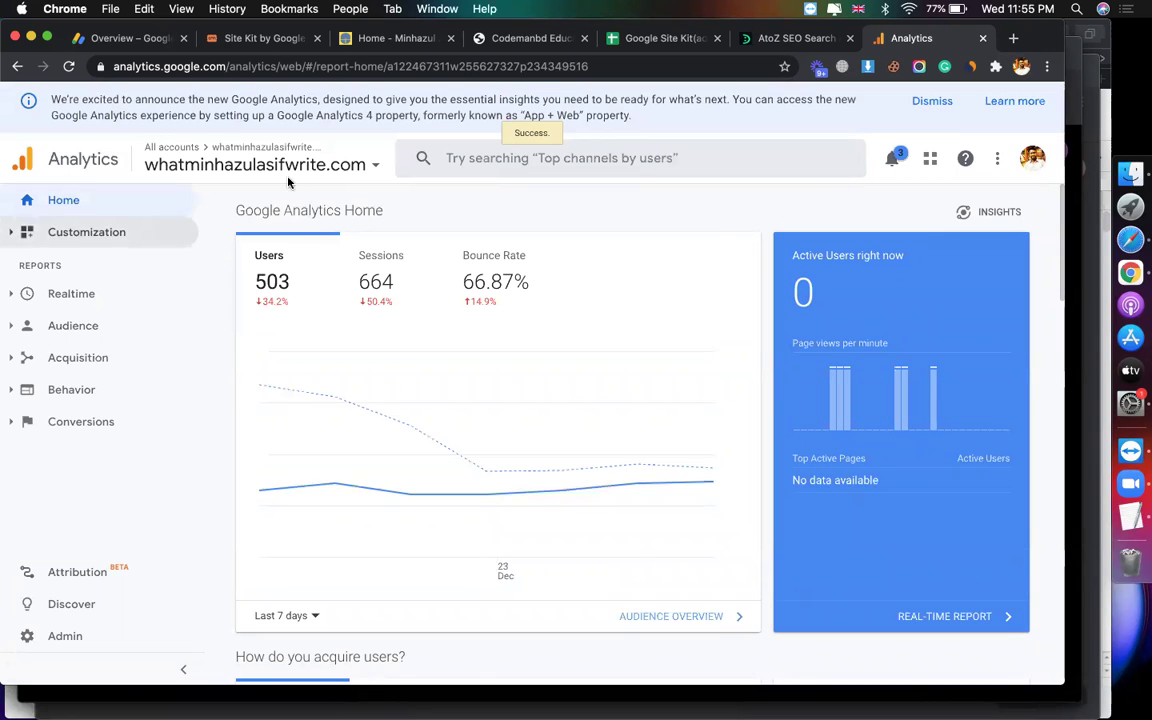
Step: Scroll through whatminhazulasifwrite.com's Home traffic reports, dismissing the user-permissions tip
scroll(546, 250, "down", 5)
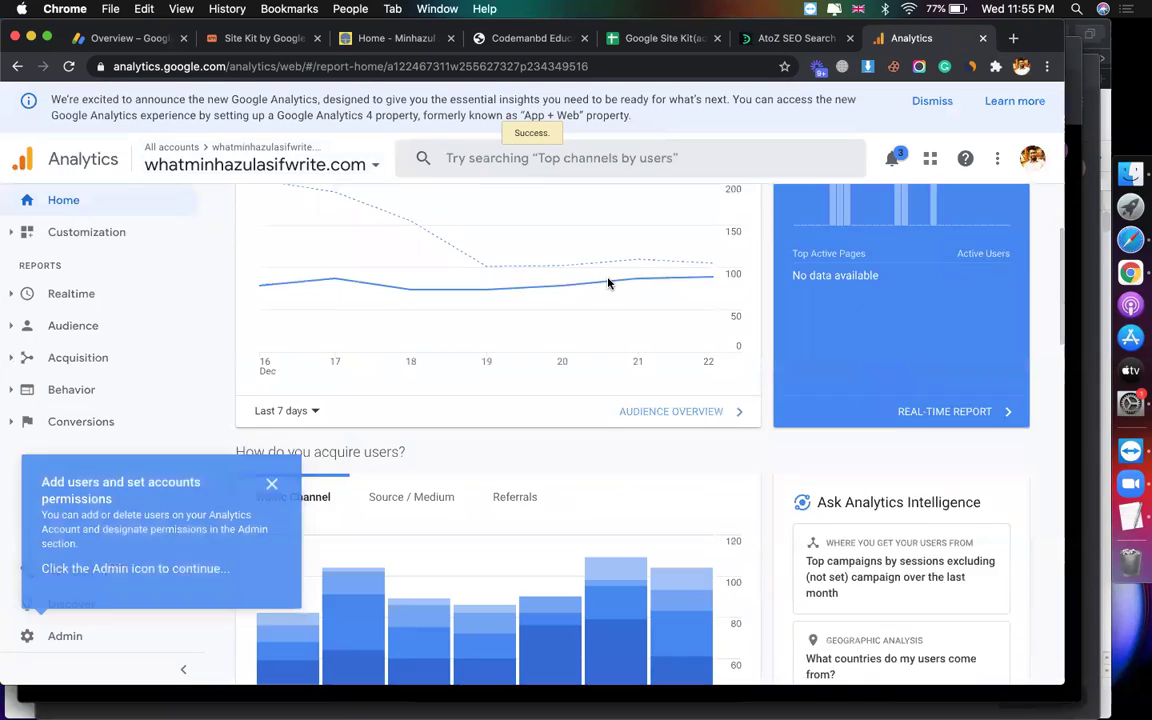
left_click(271, 484)
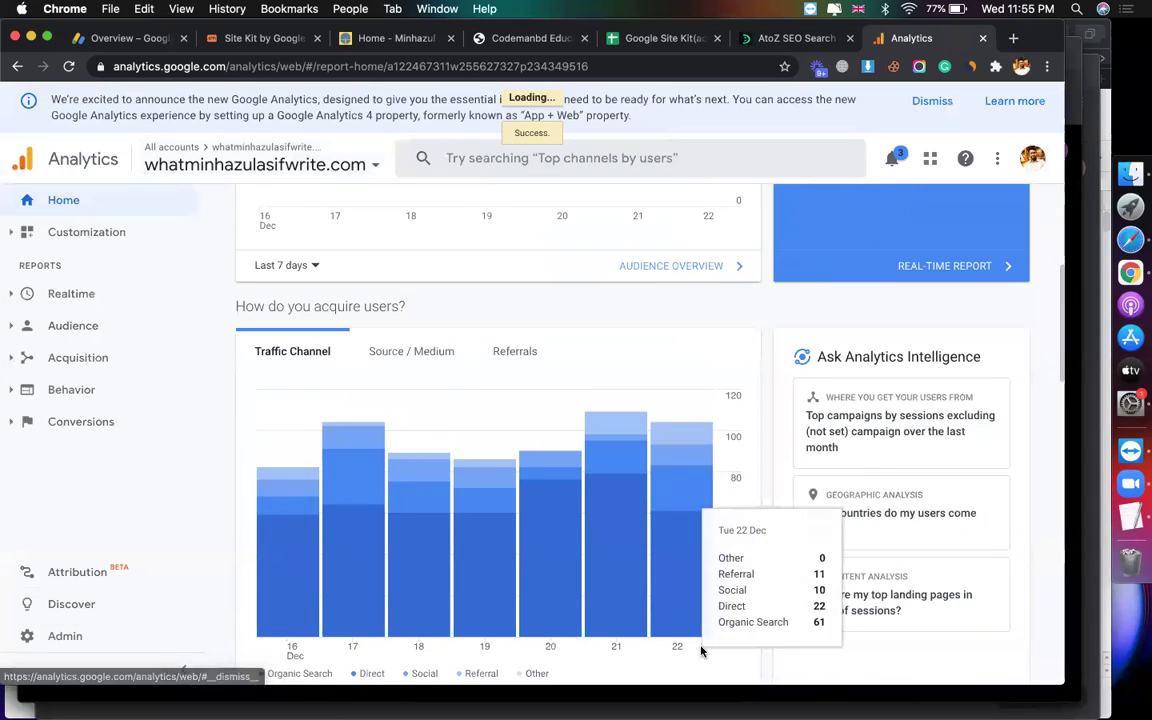
scroll(470, 487, "down", 3)
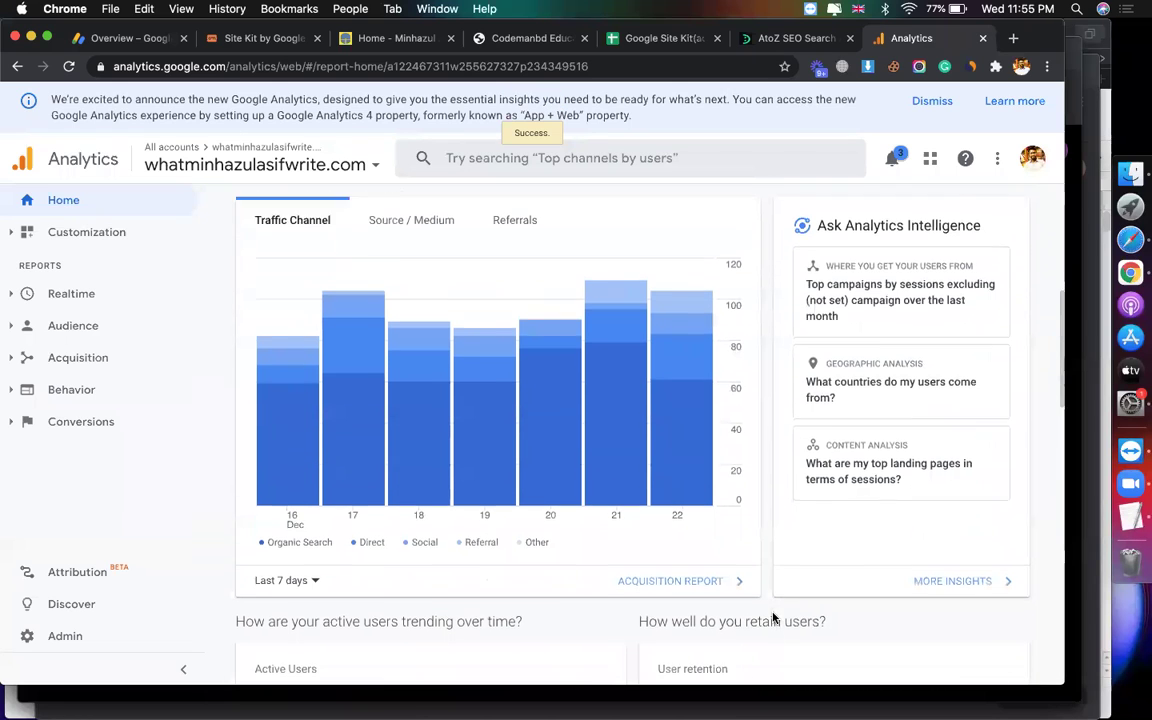
mouse_move(350, 465)
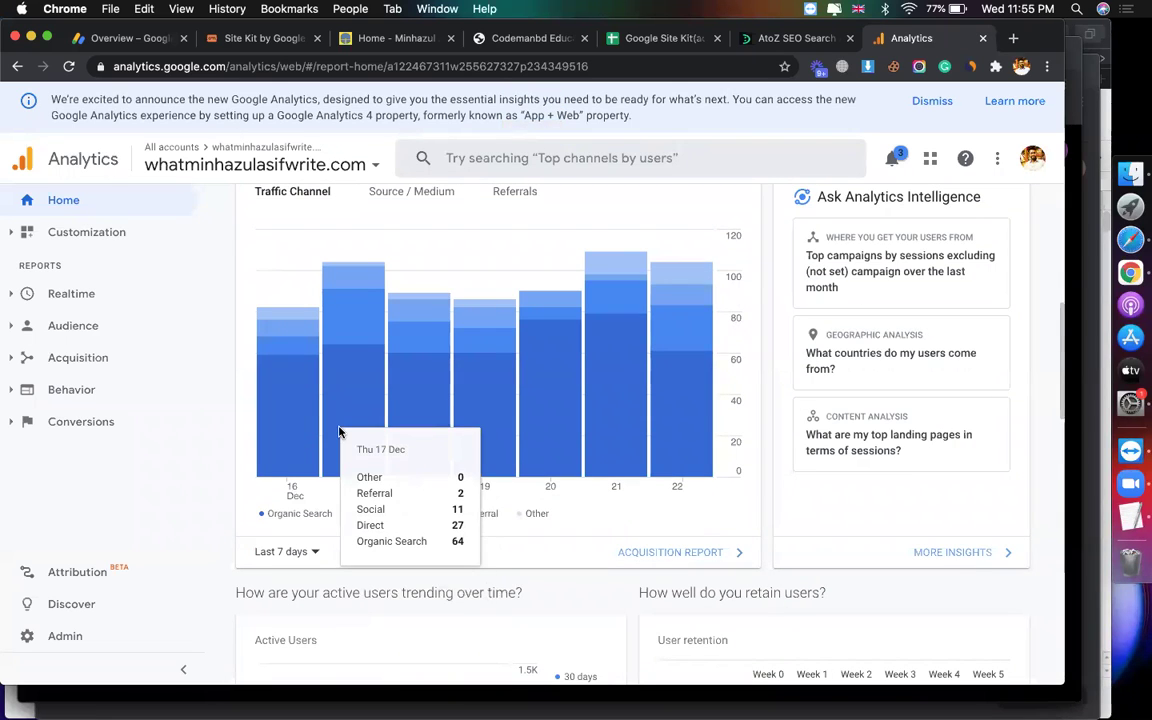
mouse_move(403, 382)
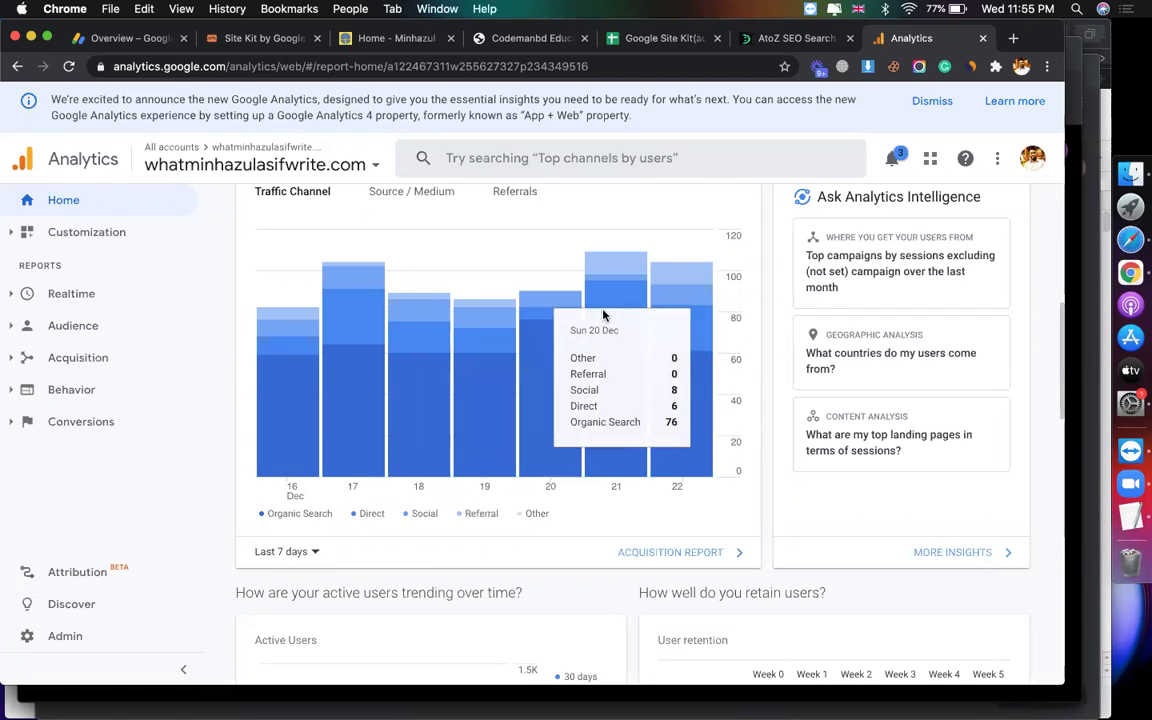
mouse_move(351, 373)
scroll(488, 372, "down", 4)
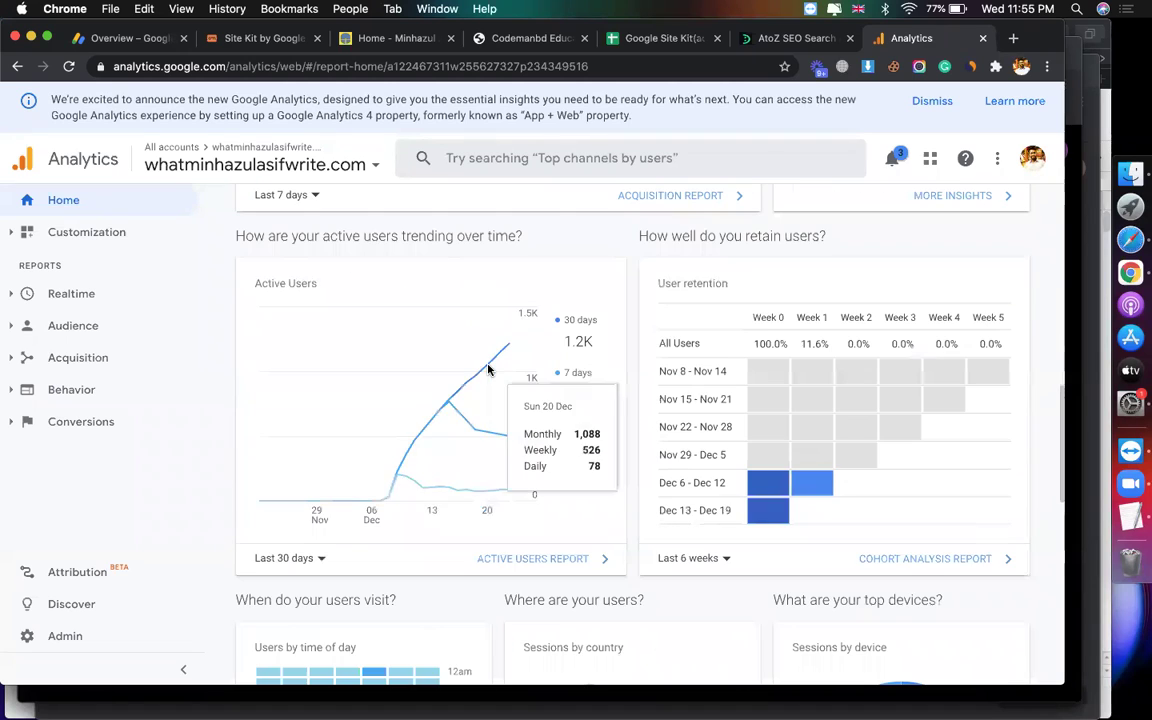
mouse_move(574, 345)
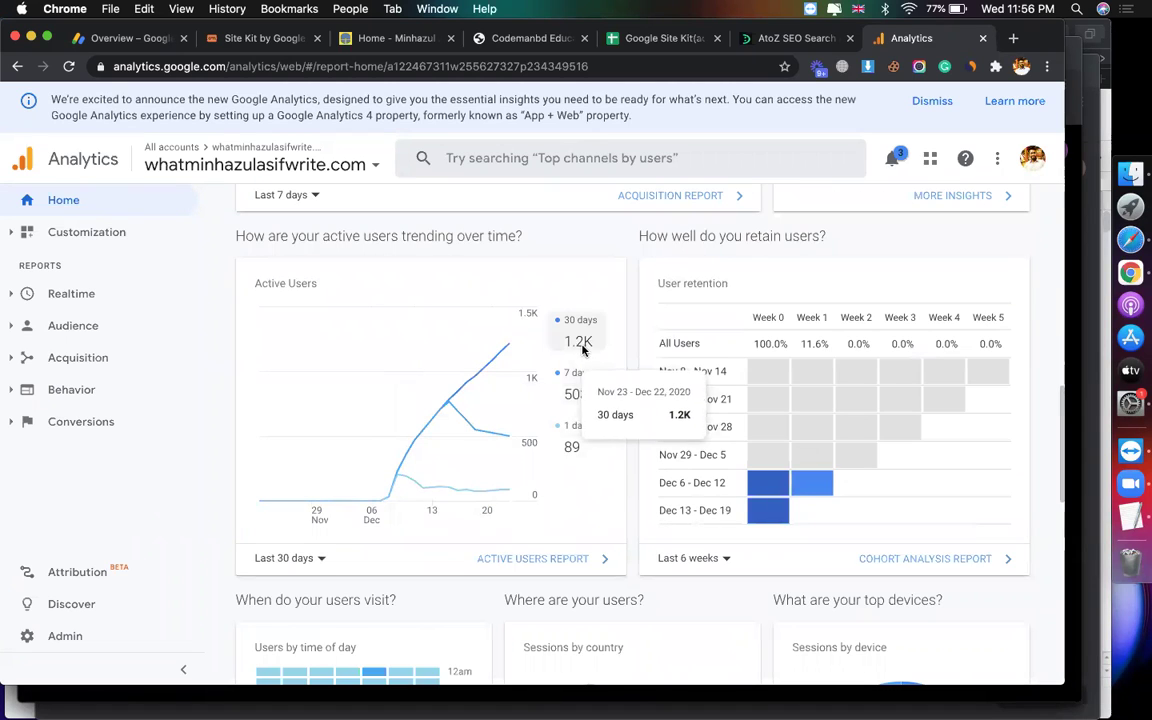
scroll(649, 557, "down", 5)
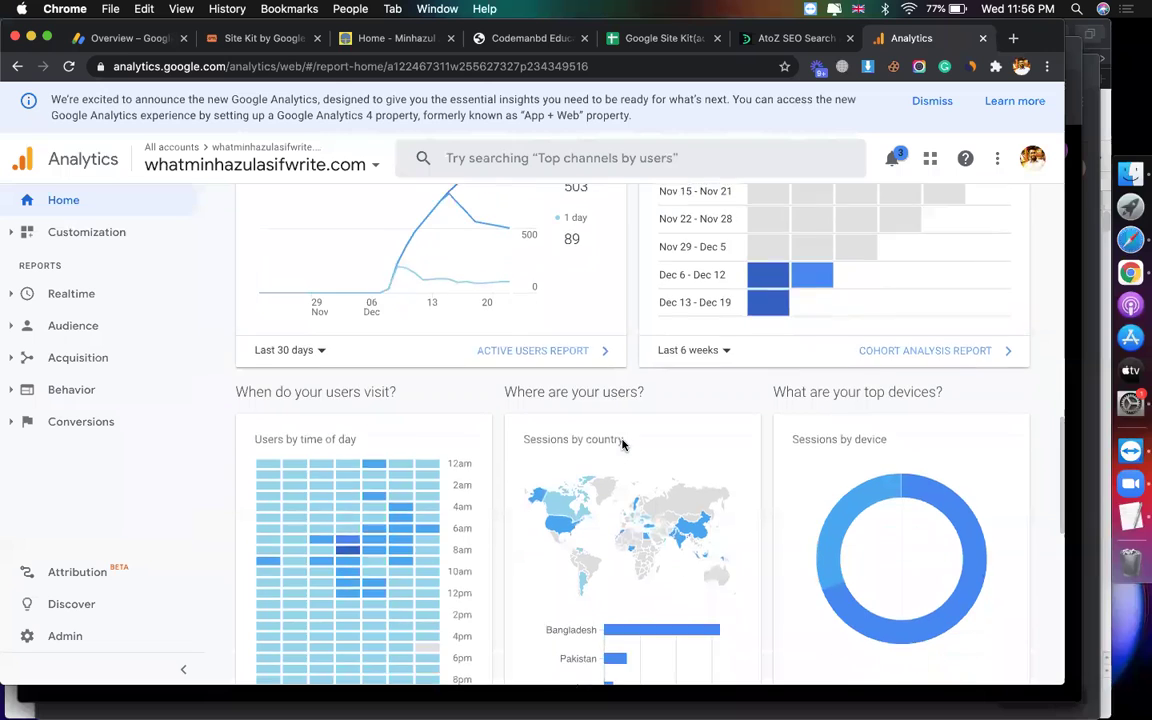
scroll(649, 557, "down", 2)
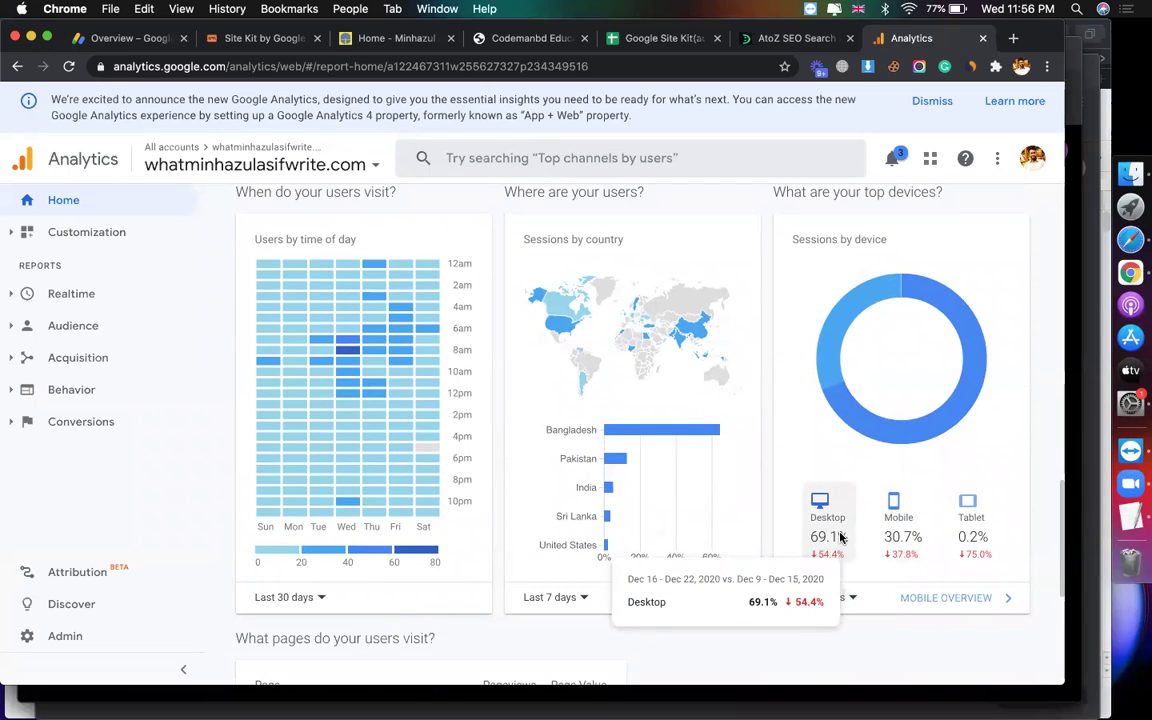
scroll(437, 548, "up", 9)
scroll(435, 550, "down", 14)
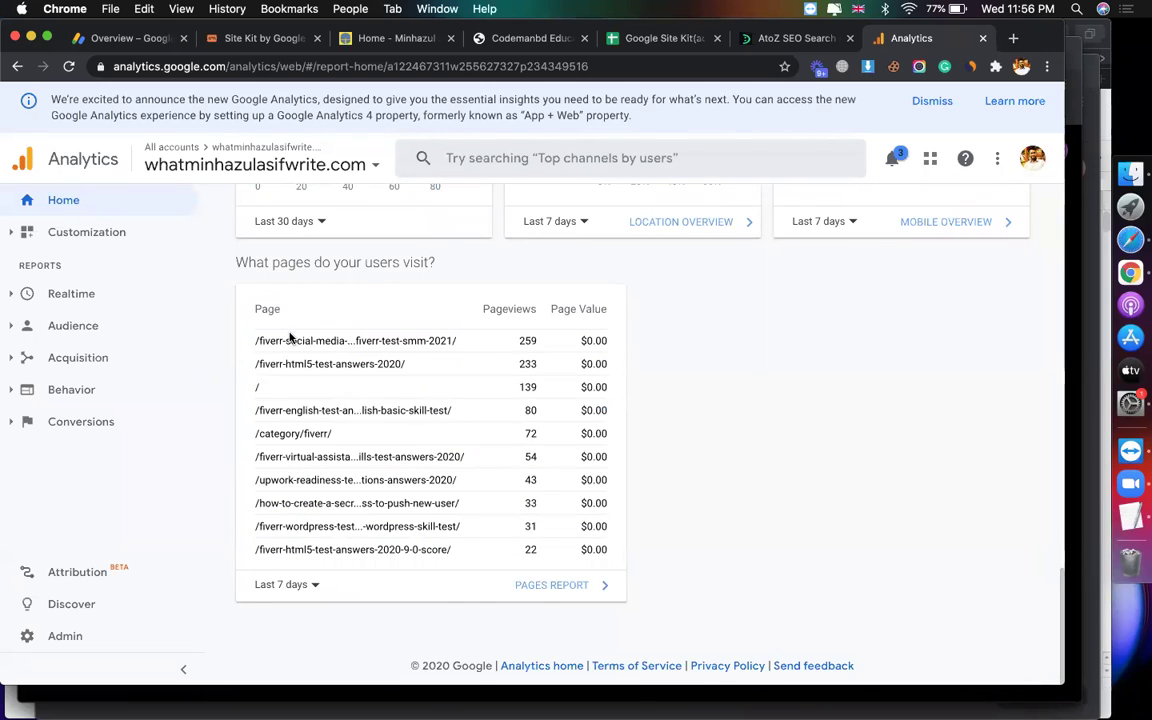
Step: Highlight the first page's page value, open the account picker, then return to Site Kit
double_click(604, 341)
scroll(676, 342, "up", 3)
scroll(675, 343, "up", 1)
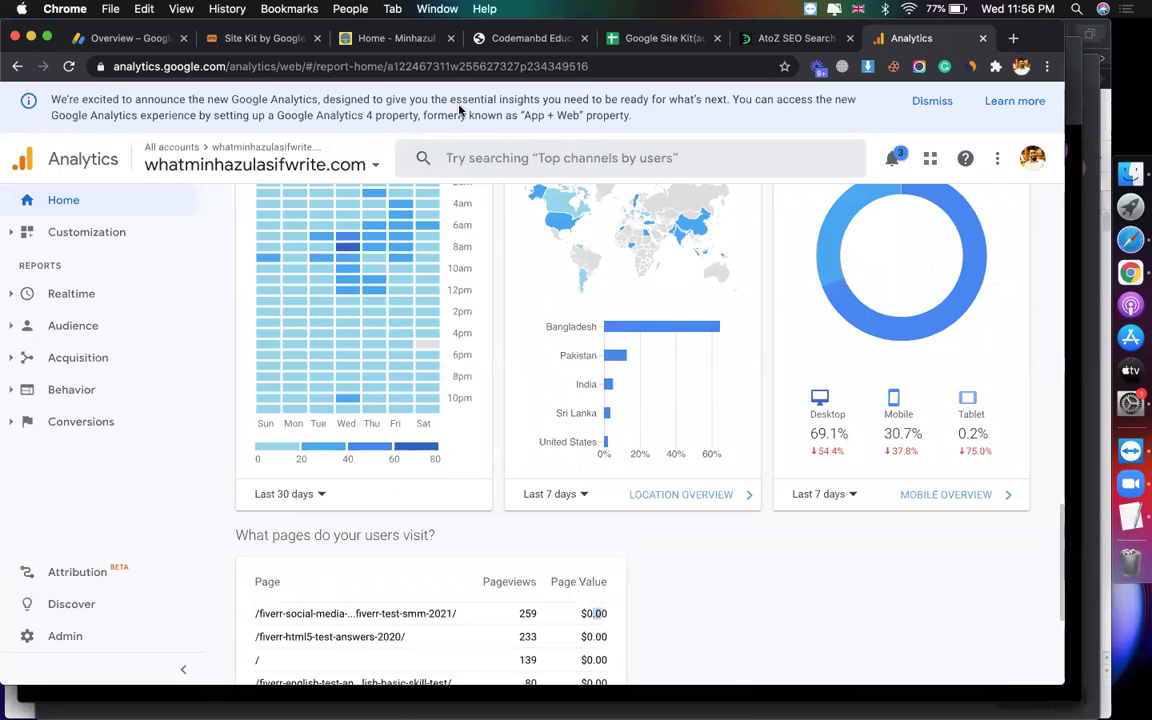
scroll(428, 191, "up", 6)
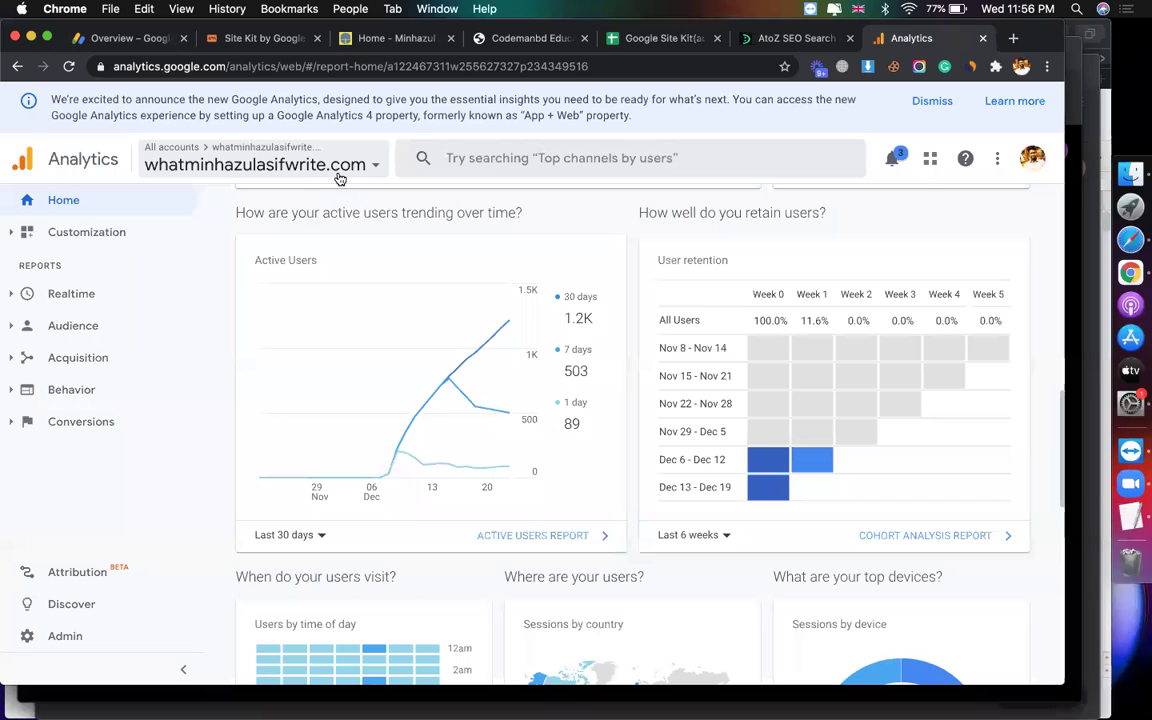
left_click(340, 168)
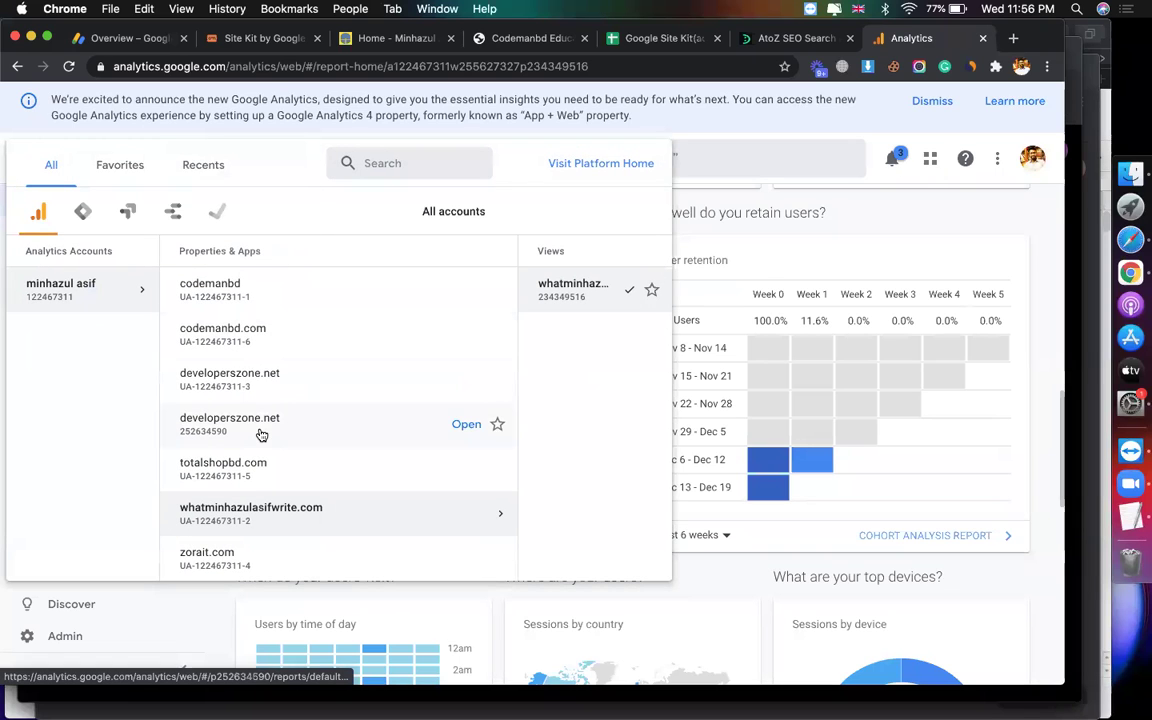
left_click(250, 42)
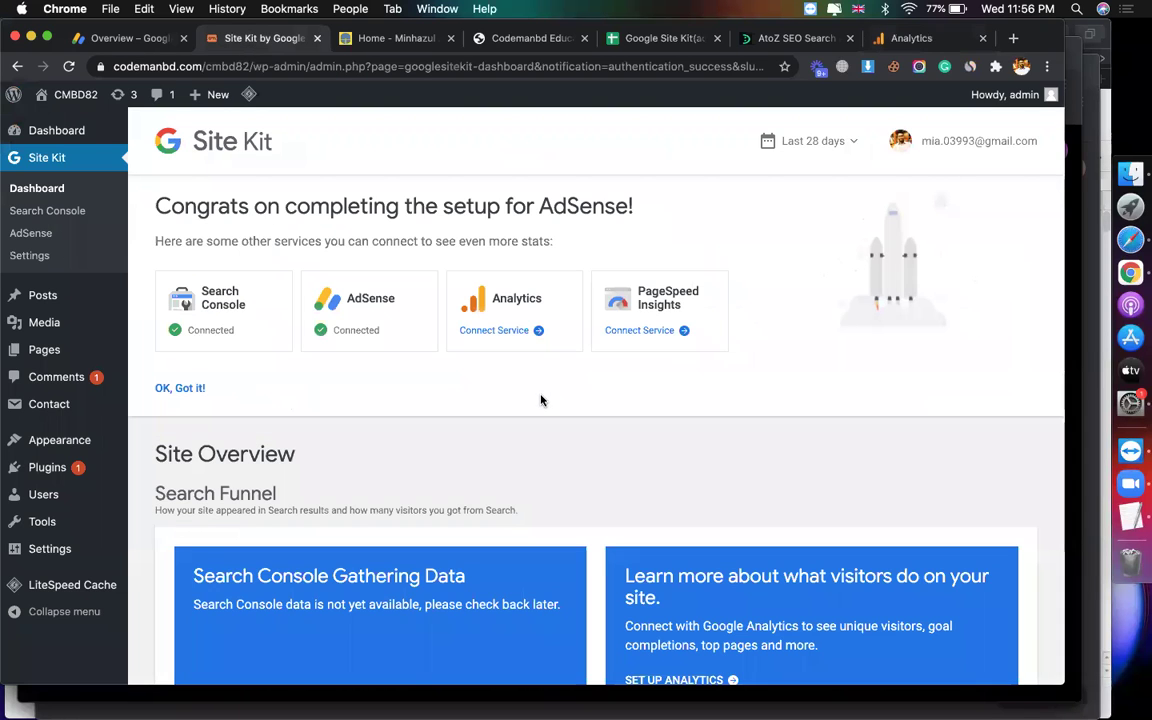
Step: Connect Analytics with the Google account, grant access, and come back to Site Kit setup
left_click(495, 331)
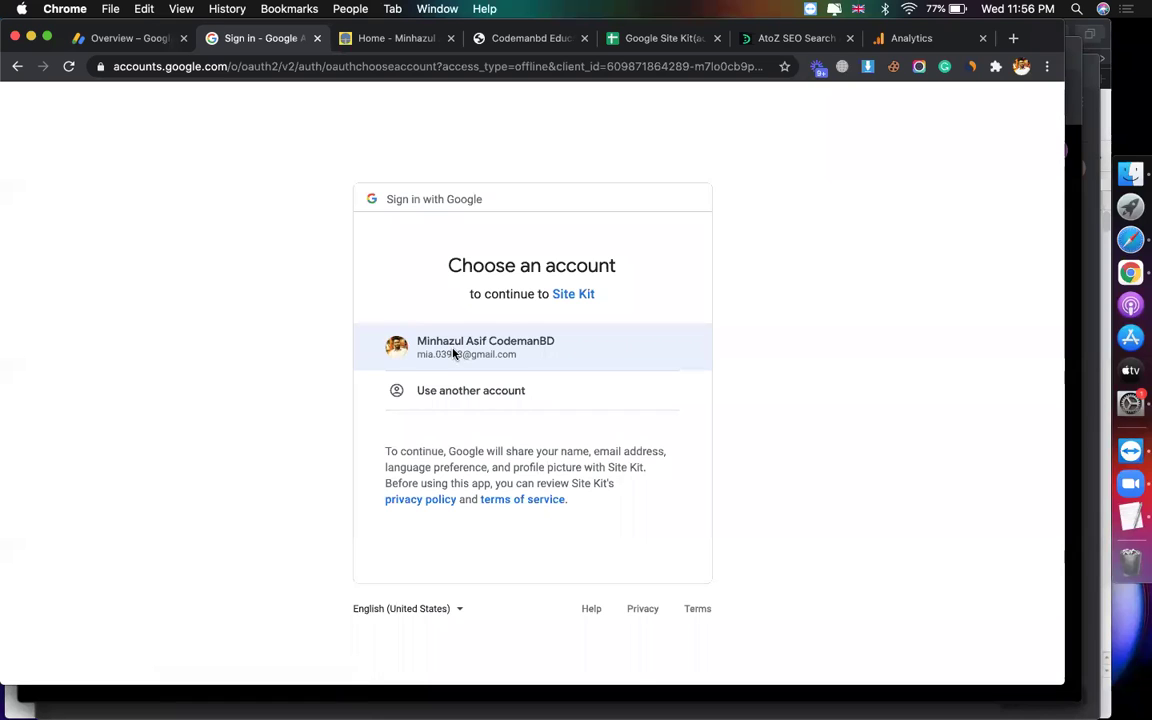
left_click(452, 350)
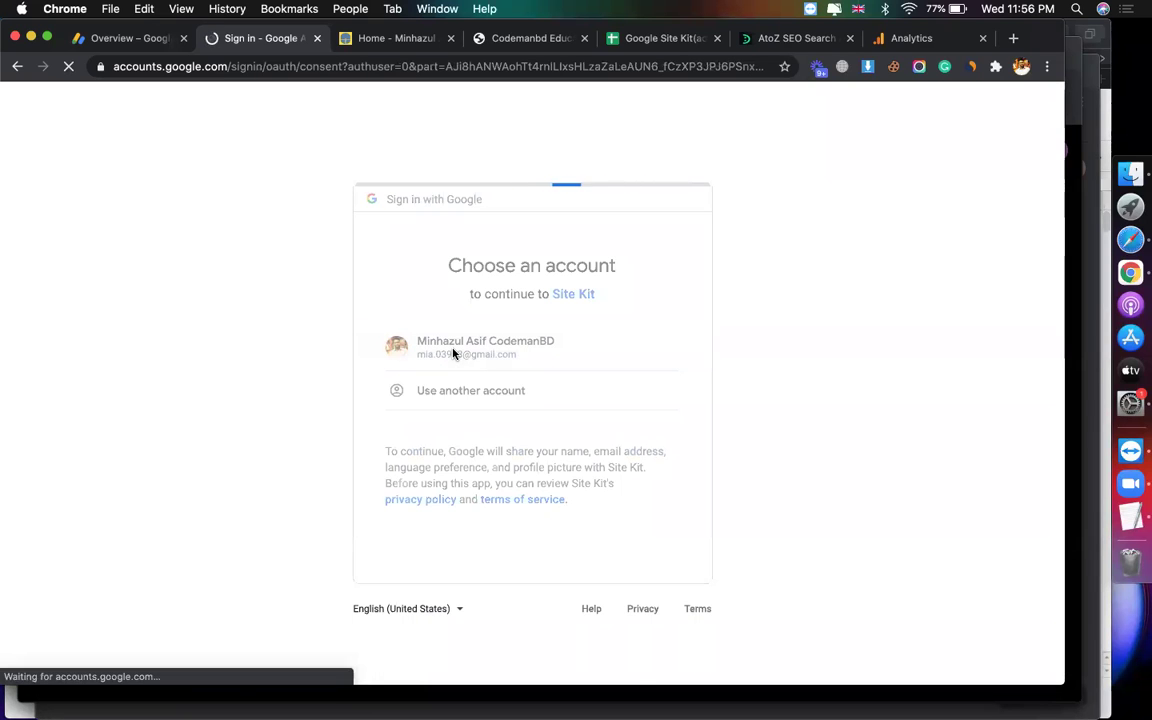
left_click(656, 641)
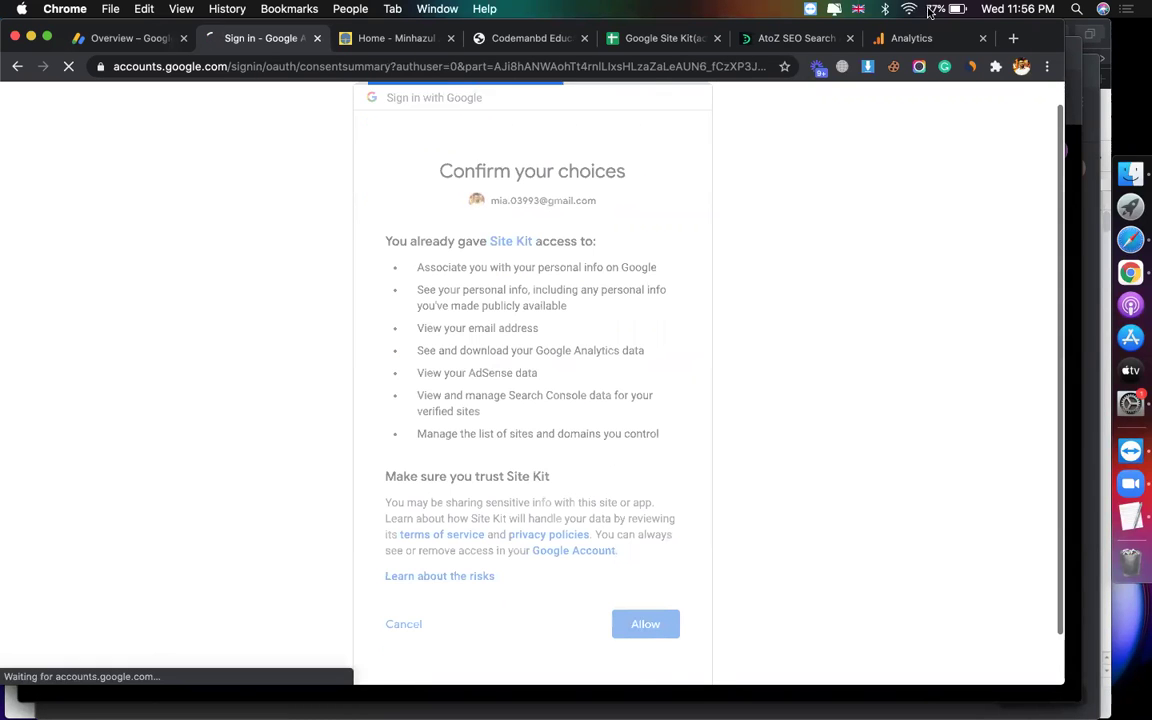
left_click(911, 38)
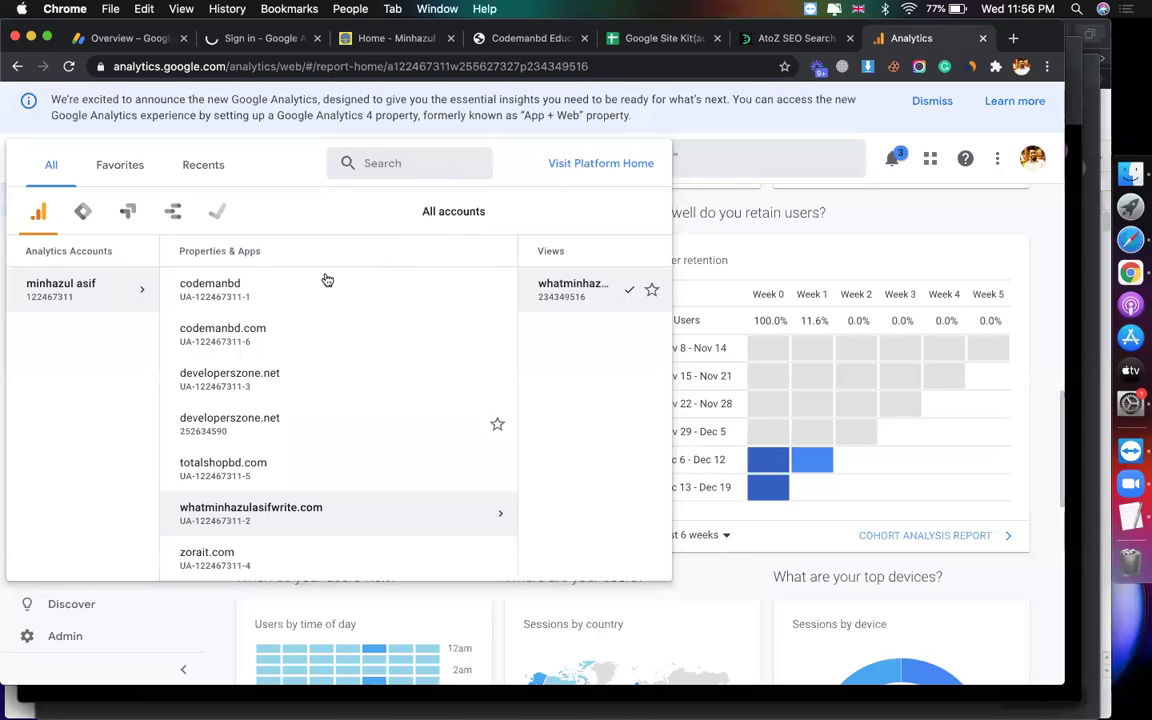
left_click(264, 39)
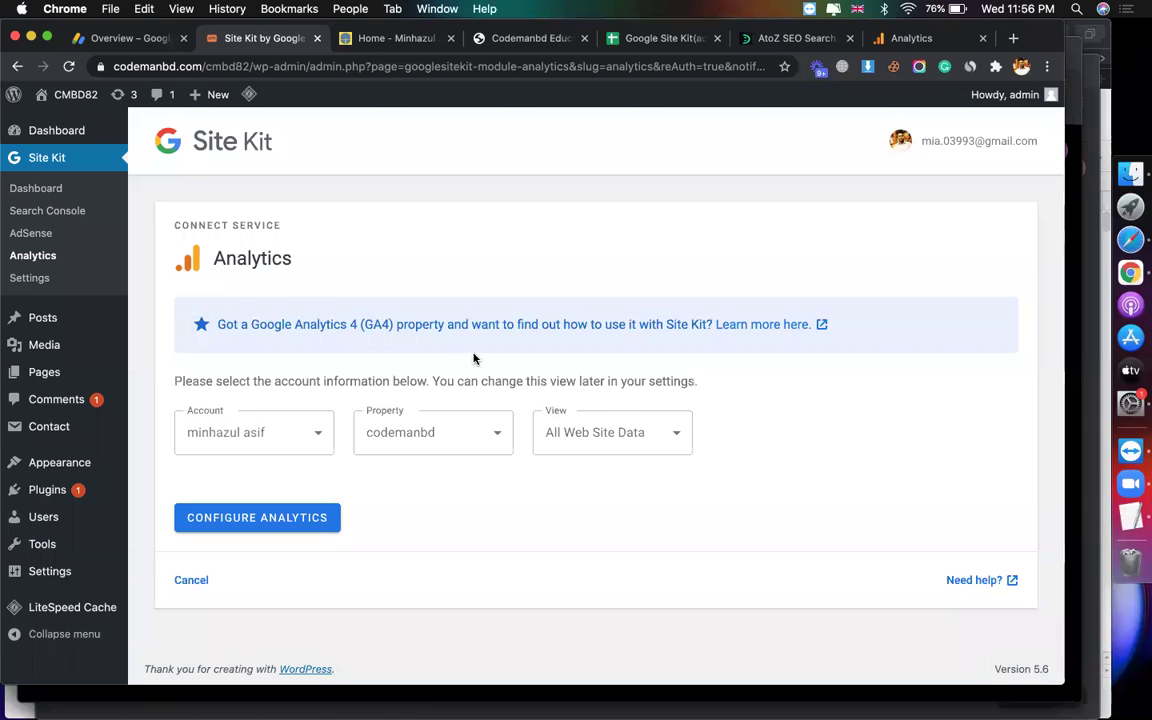
Step: Keep the existing Analytics account and select codemanbd.com/cmbd82 in the address bar
left_click(281, 437)
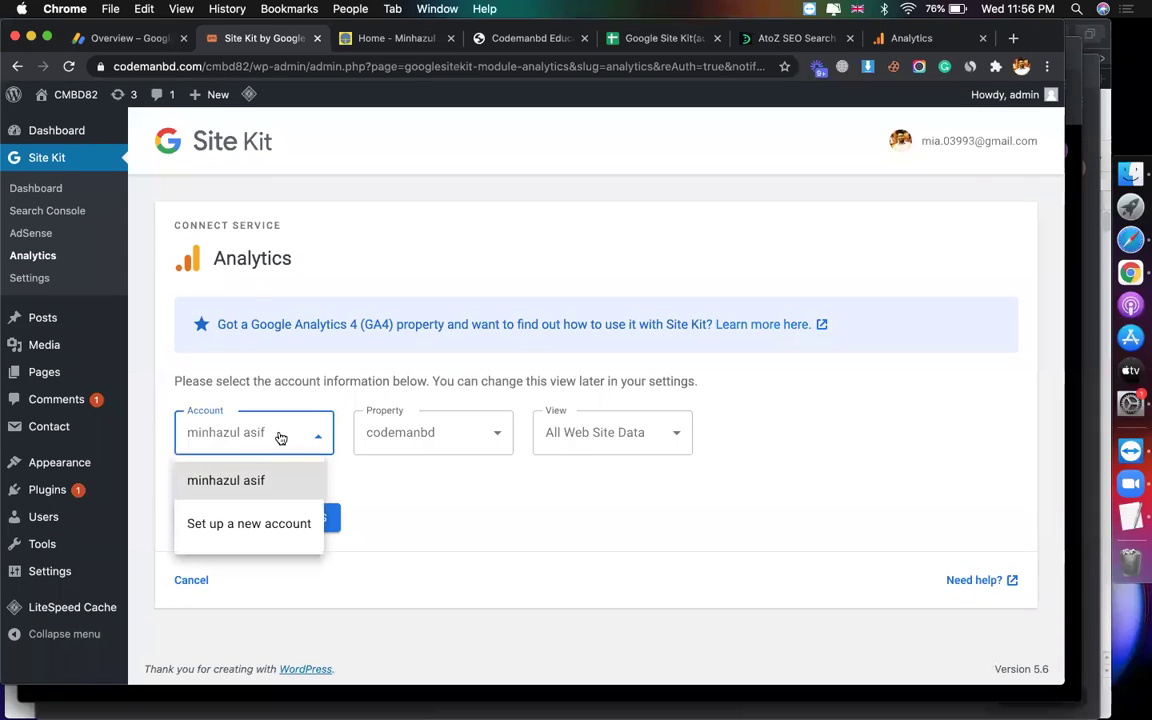
left_click(259, 481)
left_click(450, 440)
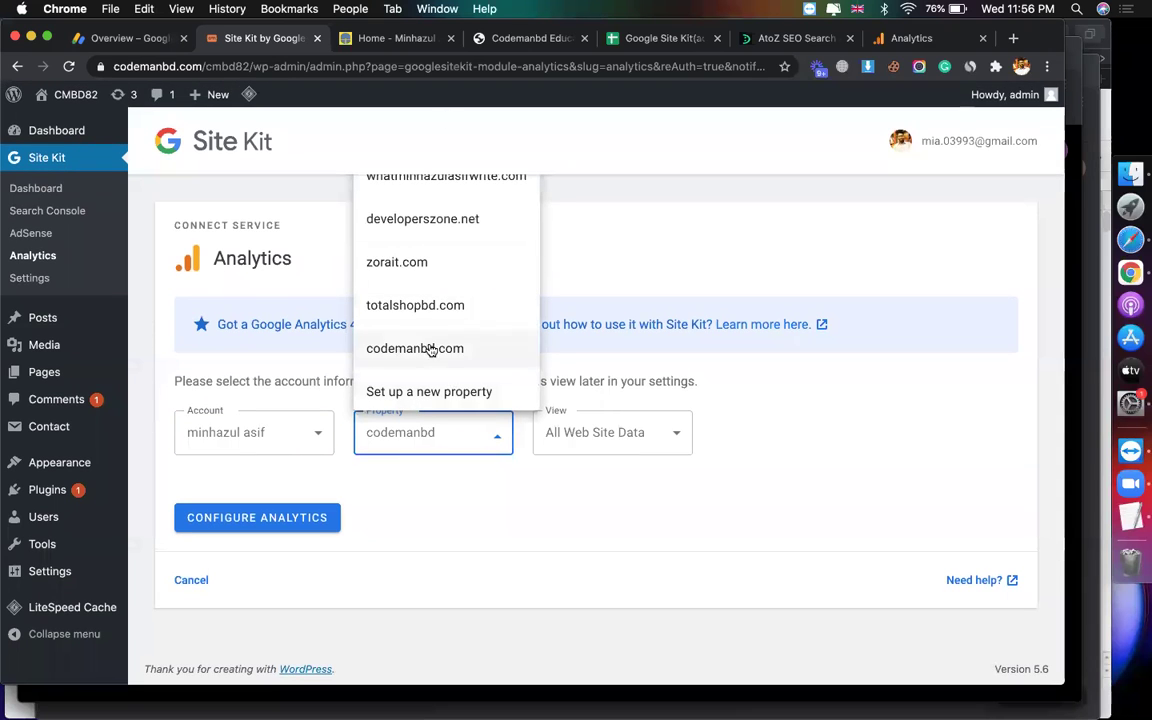
left_click(247, 66)
left_click(262, 67)
left_click_drag(288, 66, 155, 66)
key("super+c")
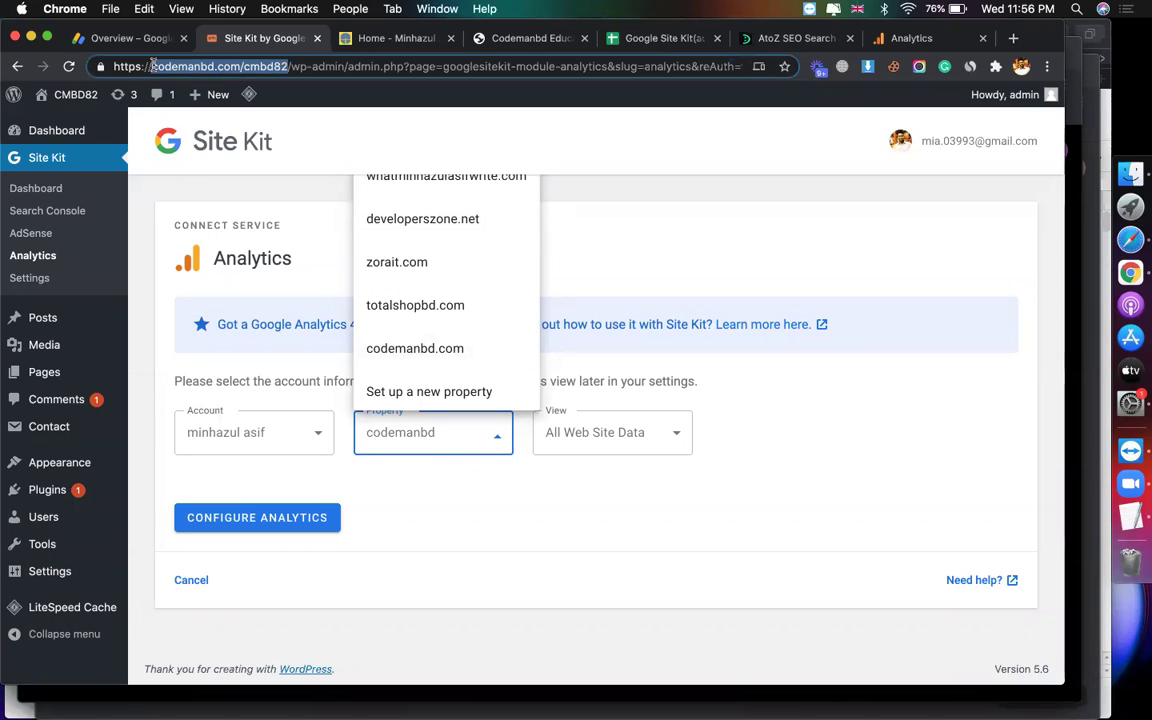
Step: Choose 'Set up a new property', set the view name to codemanbd.com/cmbd82, and configure Analytics
left_click(387, 393)
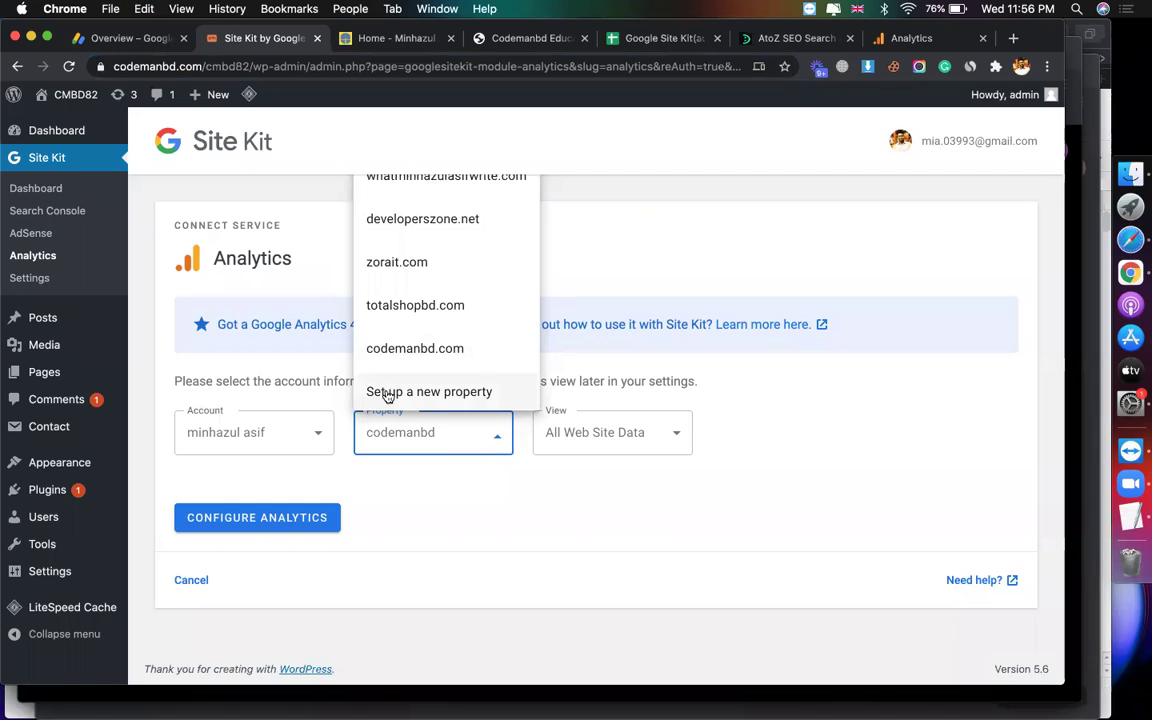
left_click(401, 496)
key("super+a")
key("super+v")
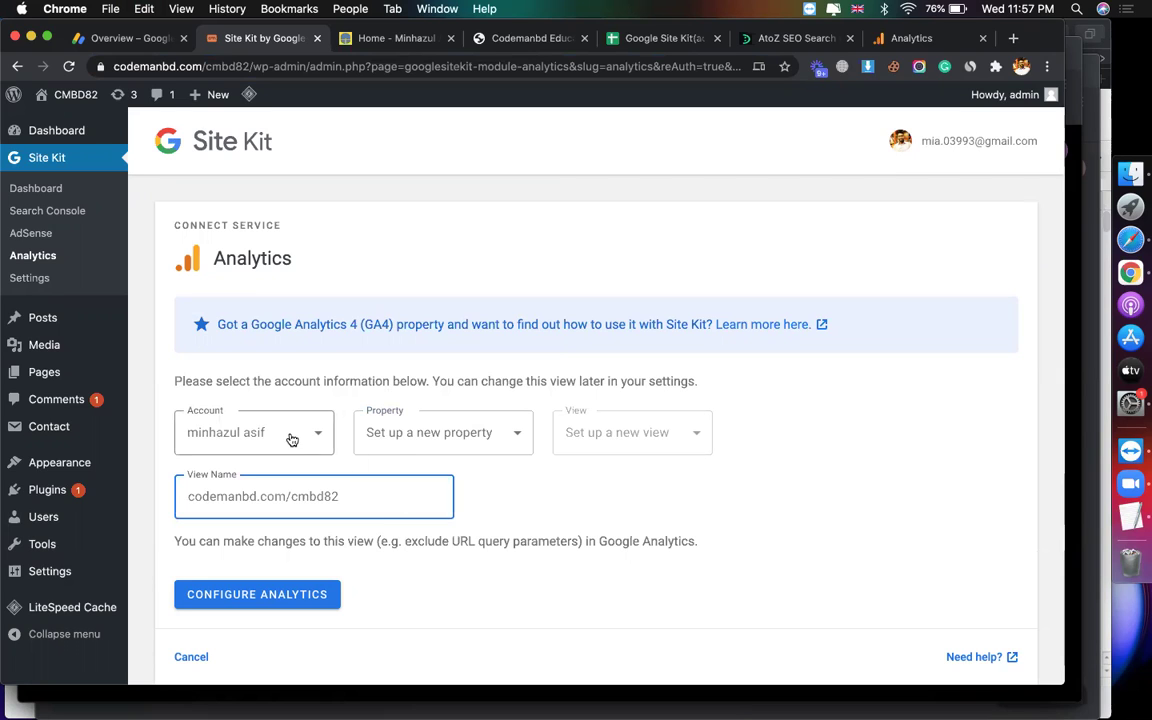
left_click(410, 433)
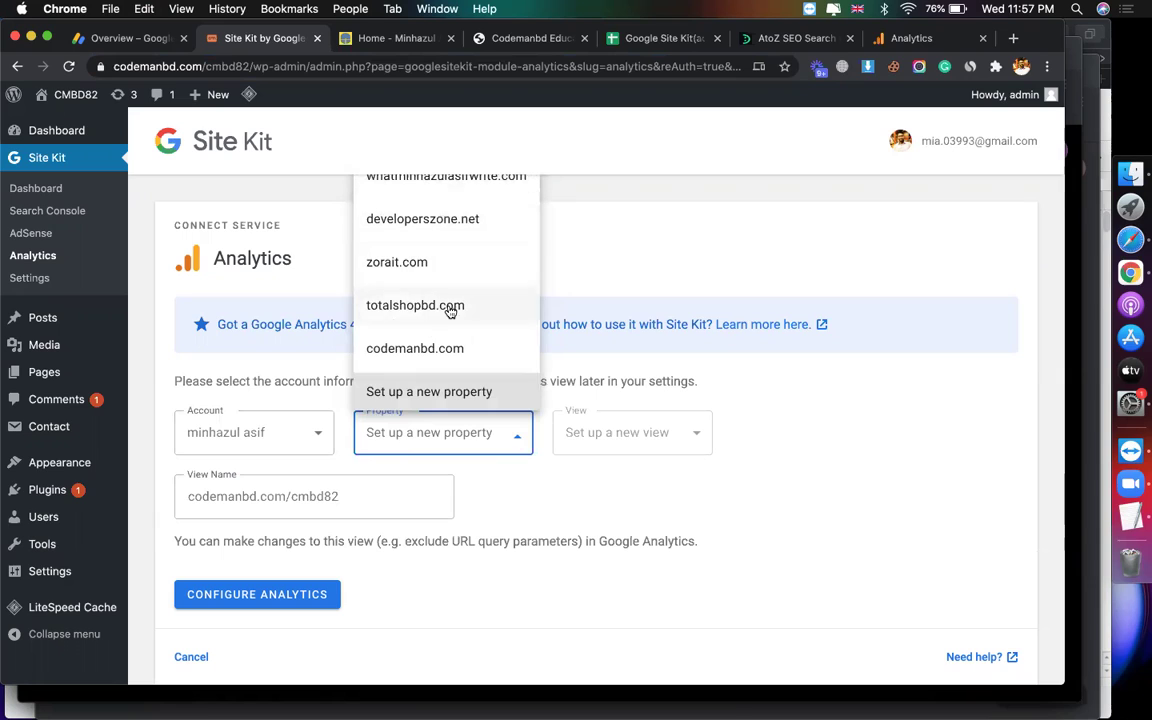
left_click(424, 397)
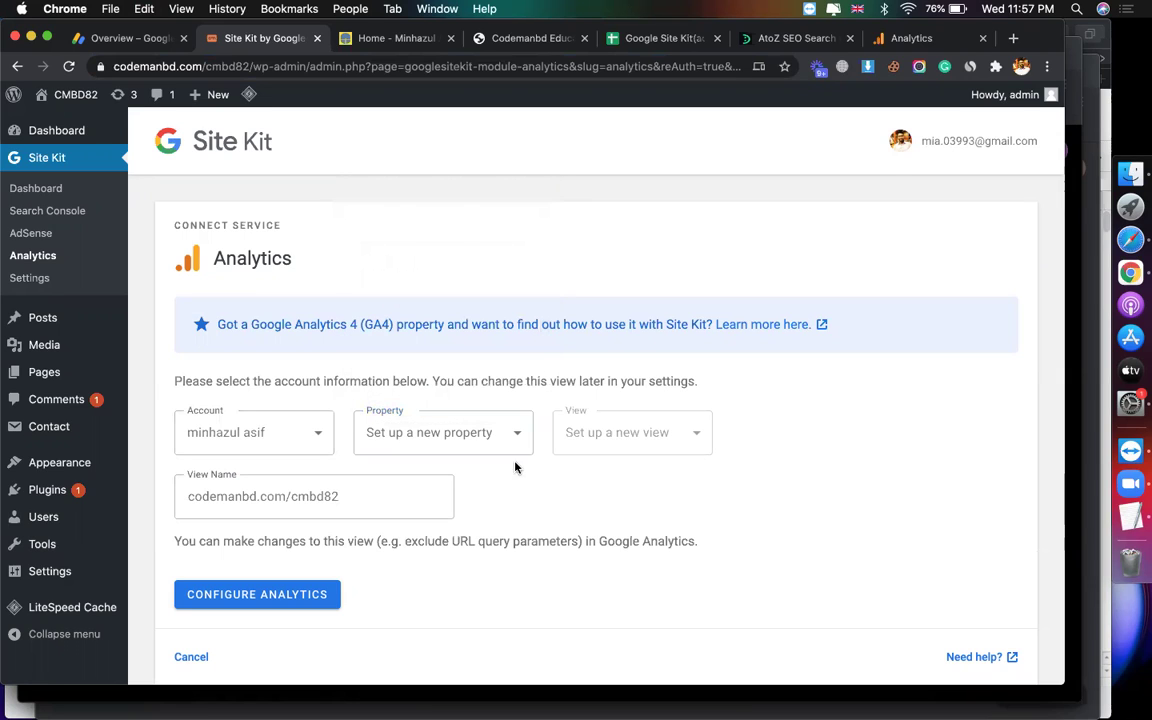
left_click(283, 603)
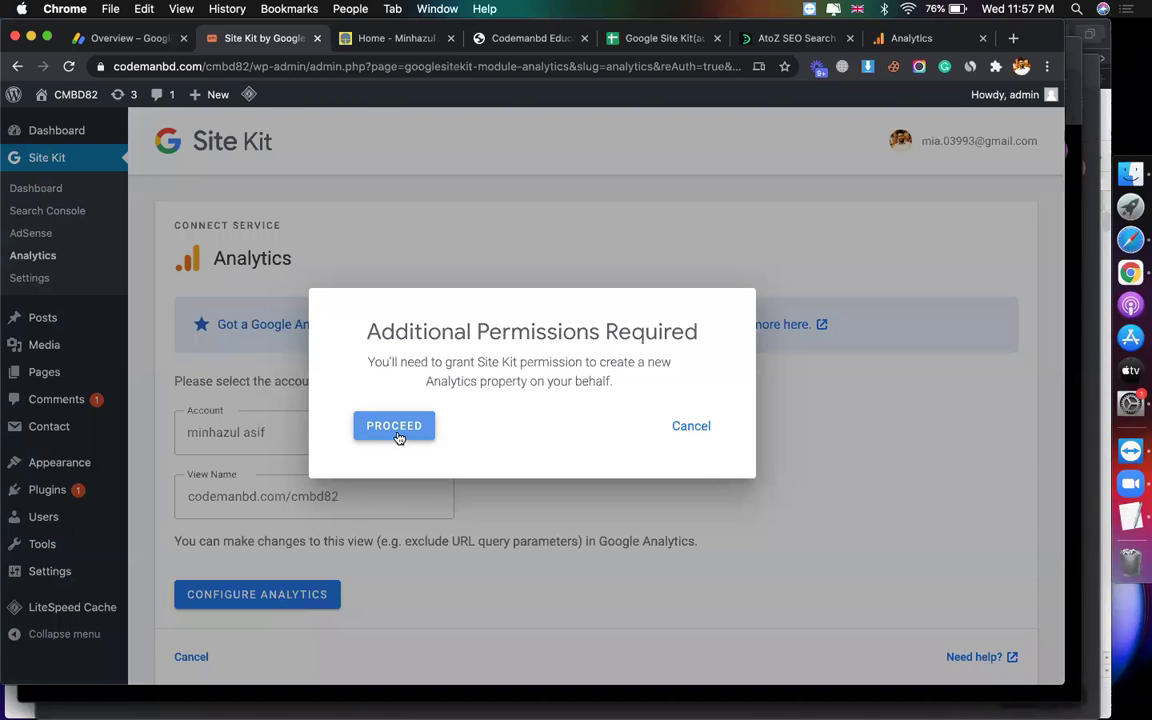
Step: Grant Site Kit the extra Google account permissions to complete the CMBD82 Analytics setup
left_click(398, 427)
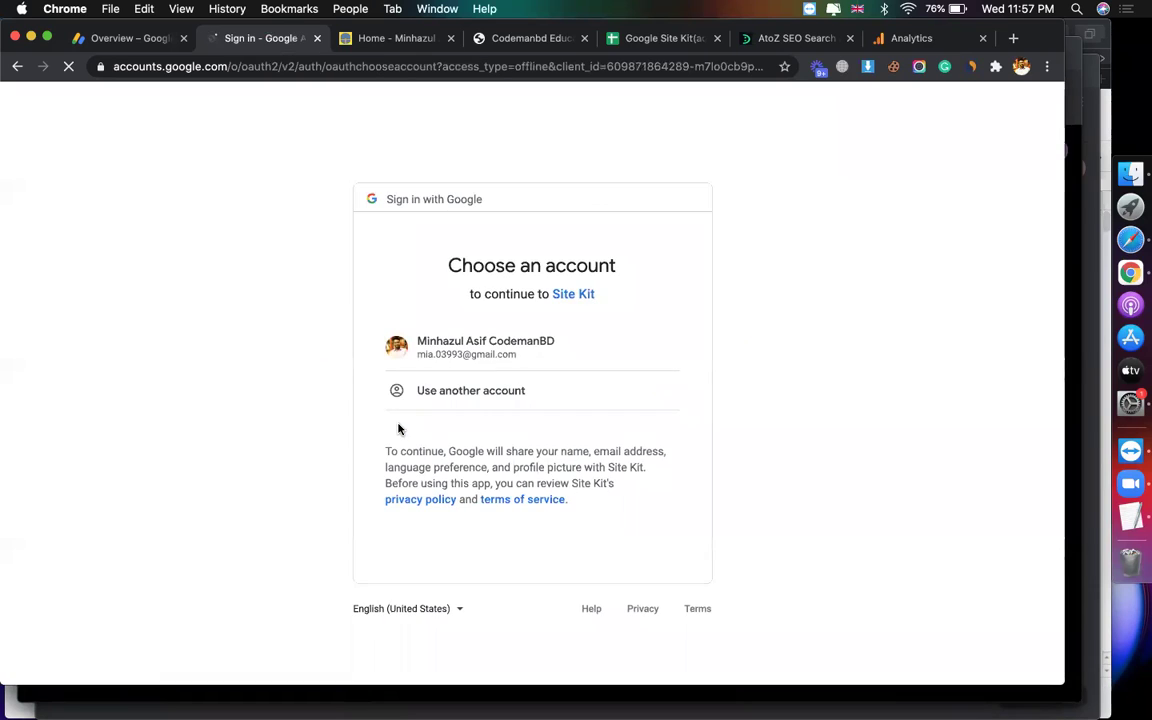
left_click(465, 352)
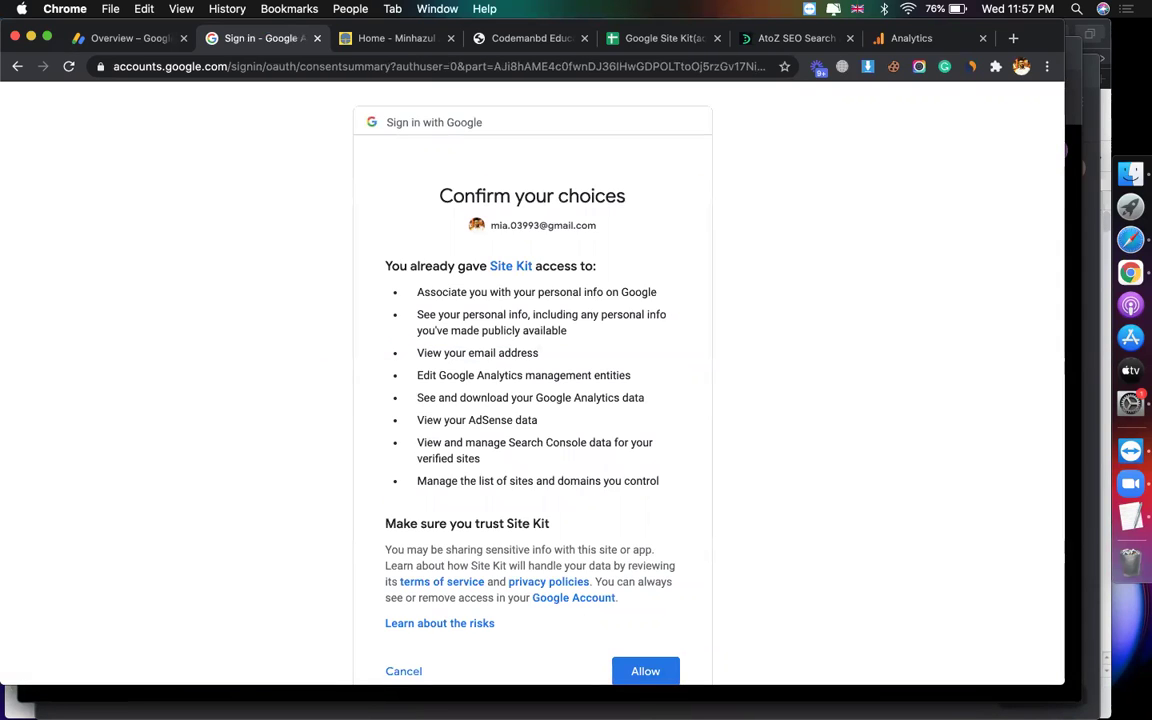
left_click(638, 670)
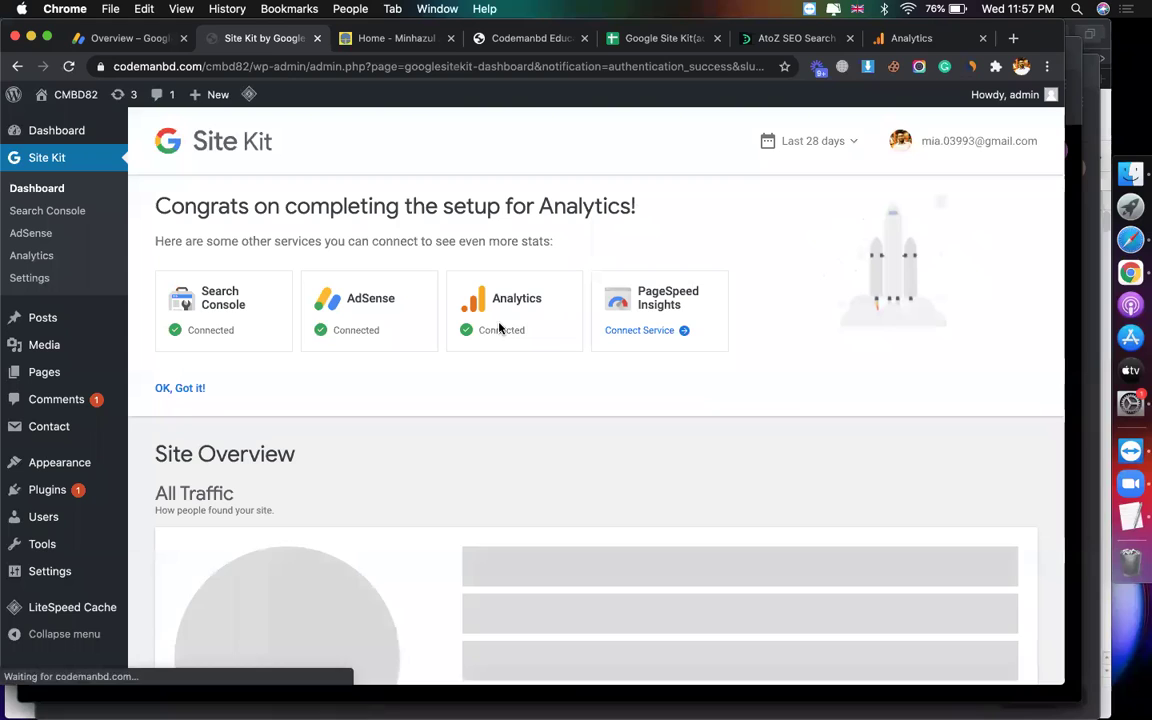
left_click(916, 40)
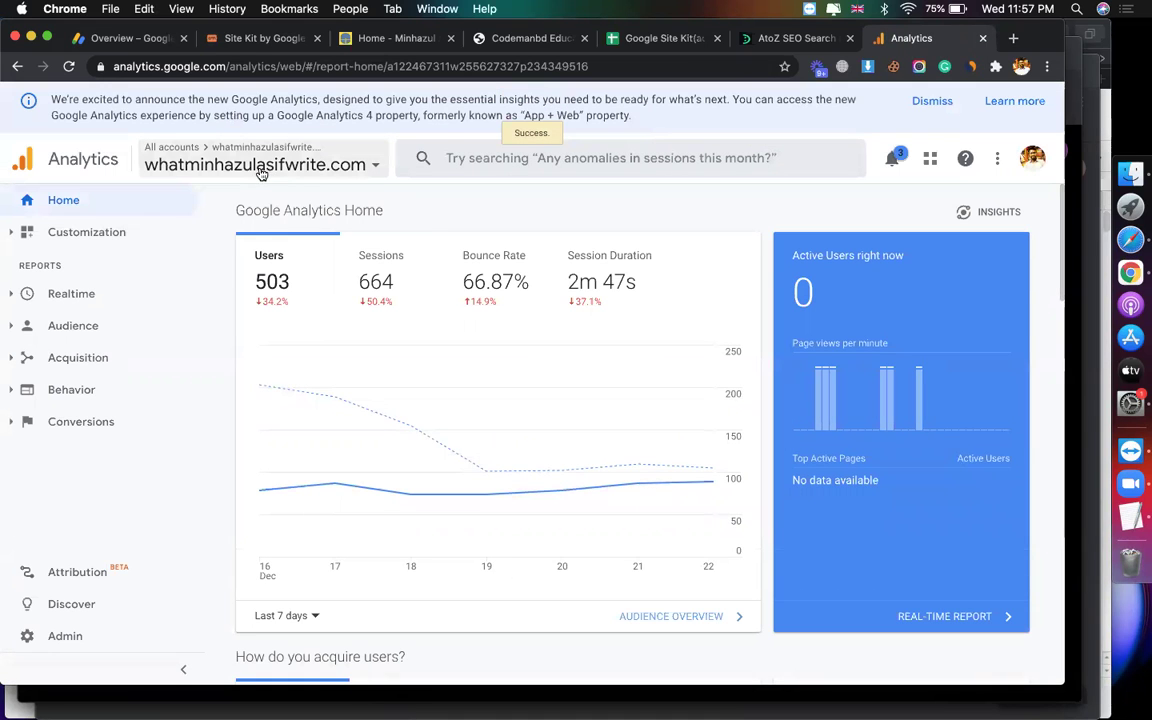
Step: Open the home report of the codemanbd.com/cmbd82 view under the second codemanbd.com property
left_click(272, 167)
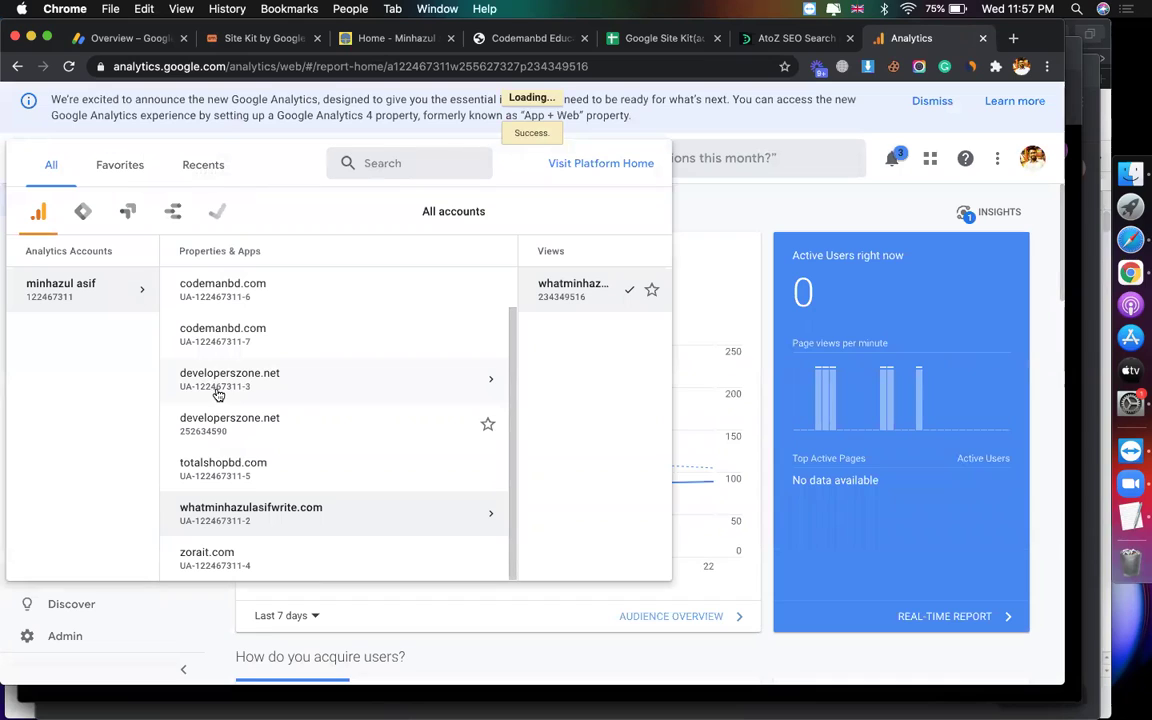
left_click(319, 302)
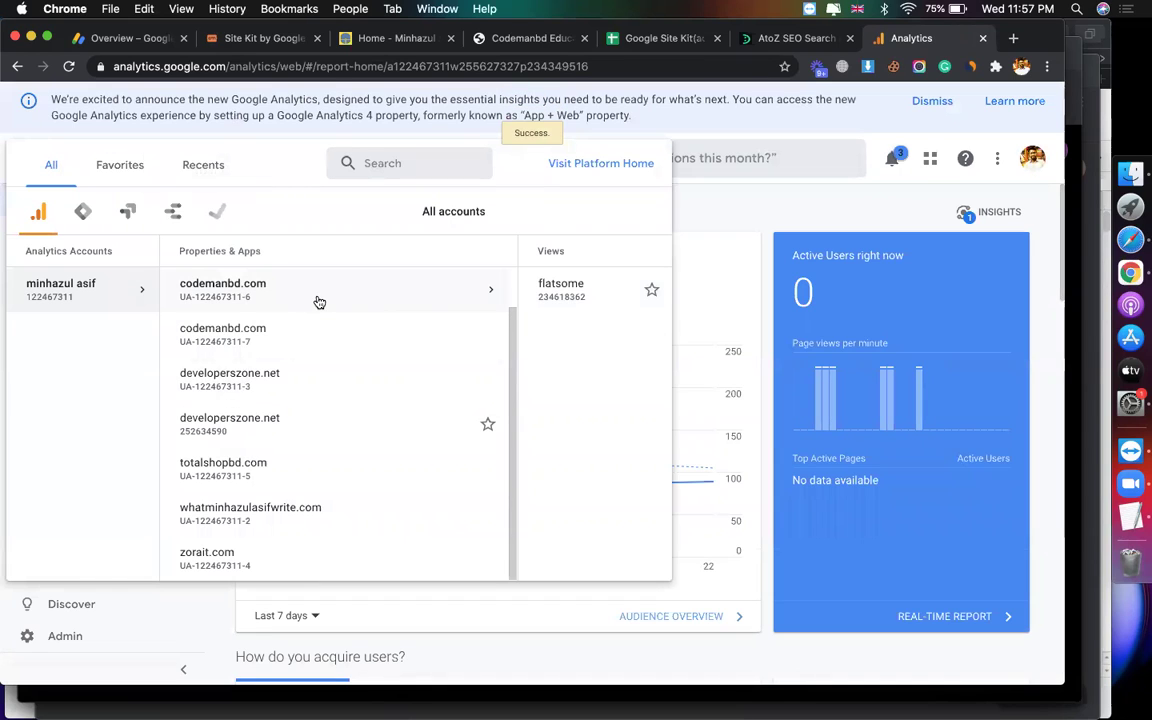
left_click(287, 344)
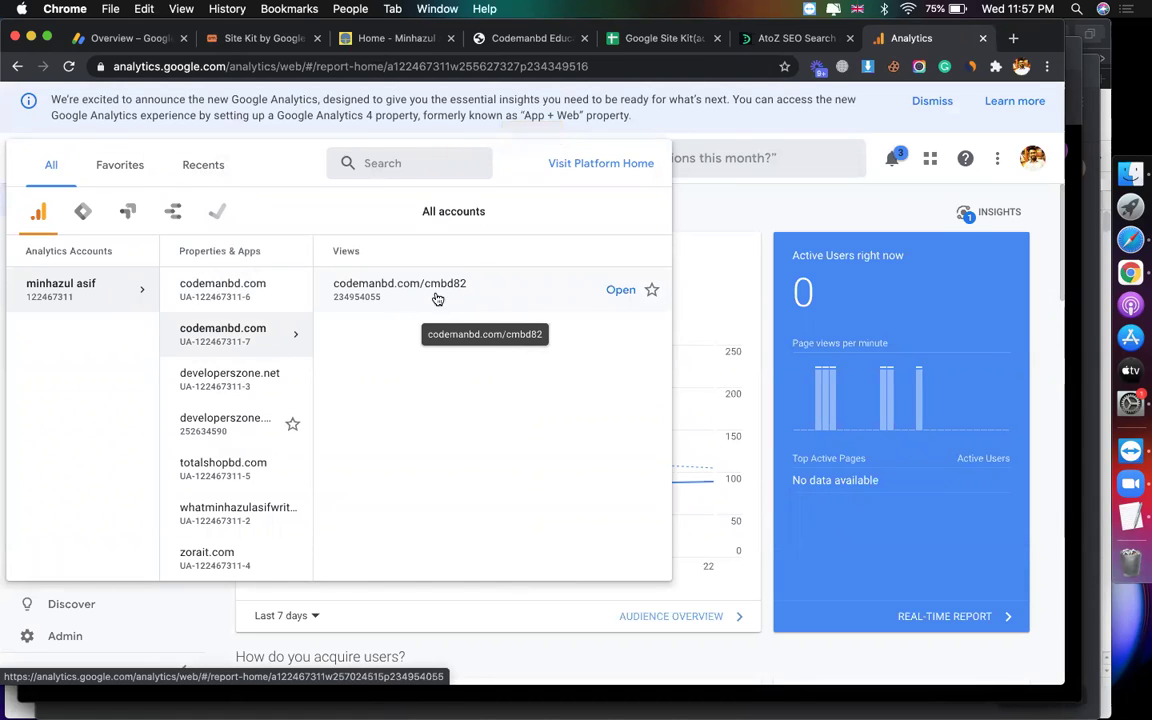
left_click(428, 300)
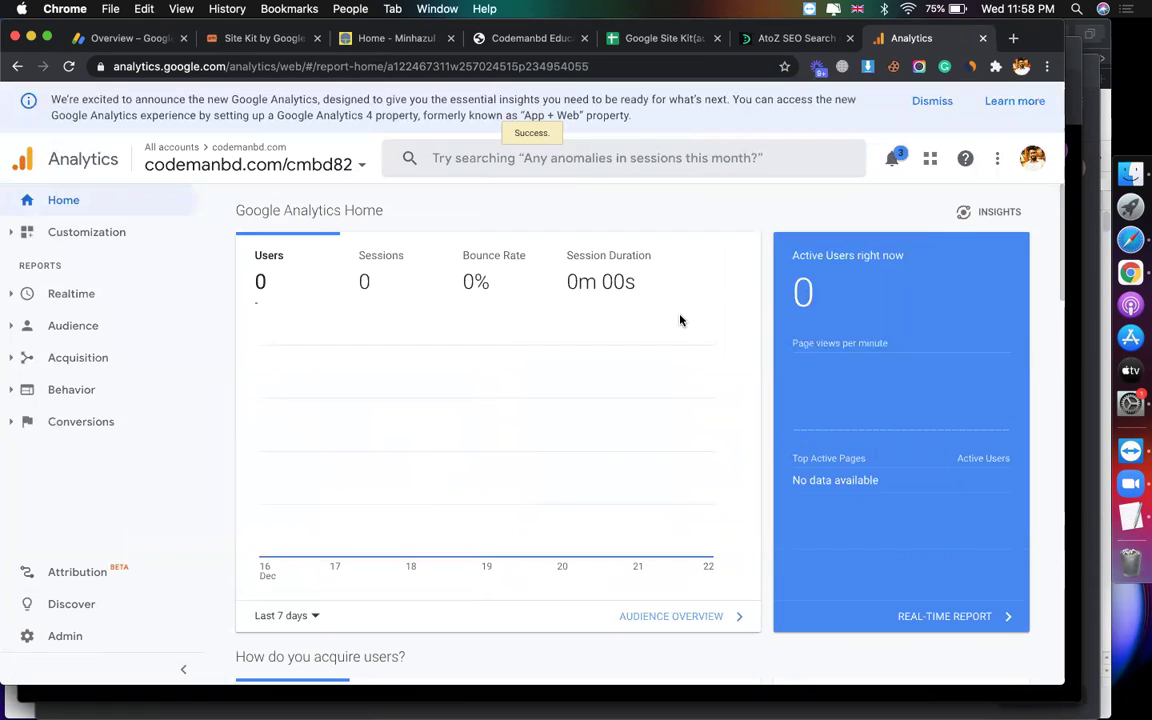
left_click(262, 38)
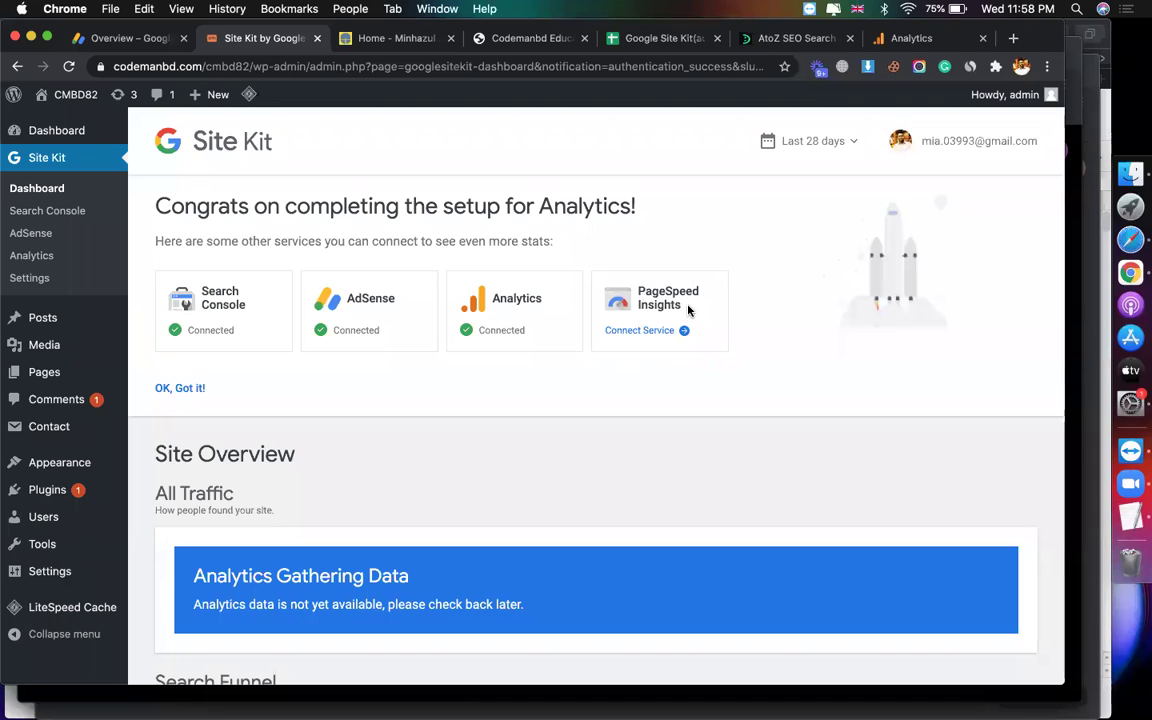
Step: Connect PageSpeed Insights and scroll through the dashboard reports, including the $1.56 AdSense earnings
left_click_drag(686, 309, 638, 291)
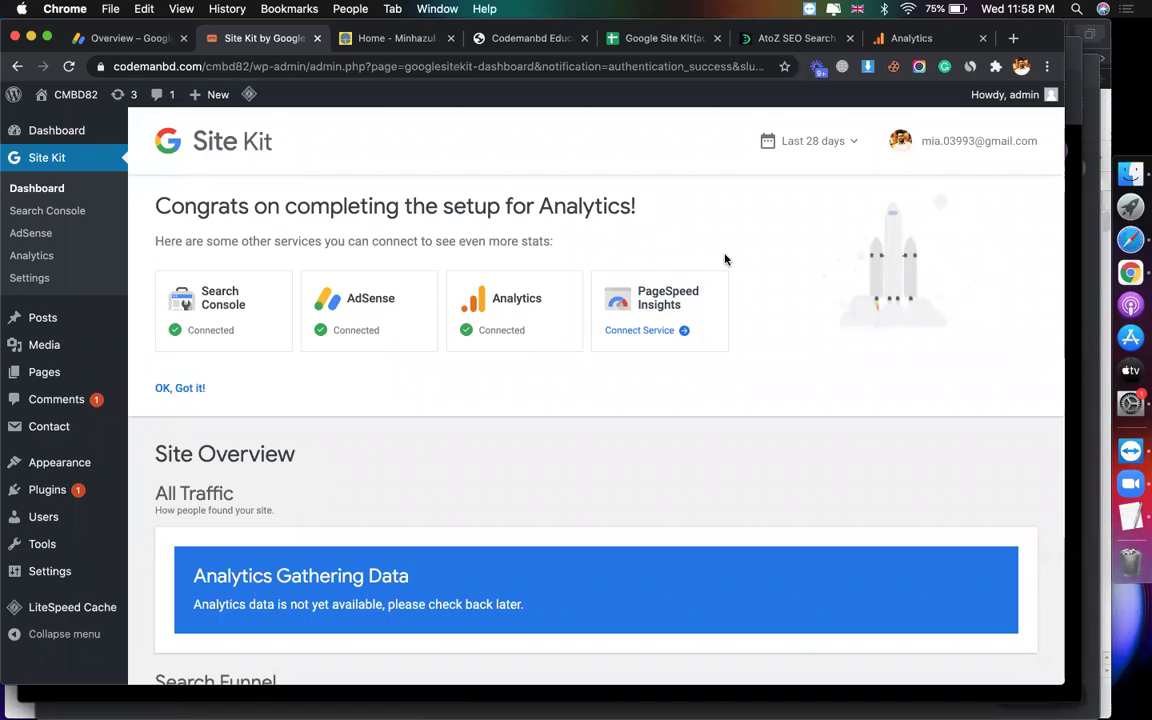
left_click(640, 332)
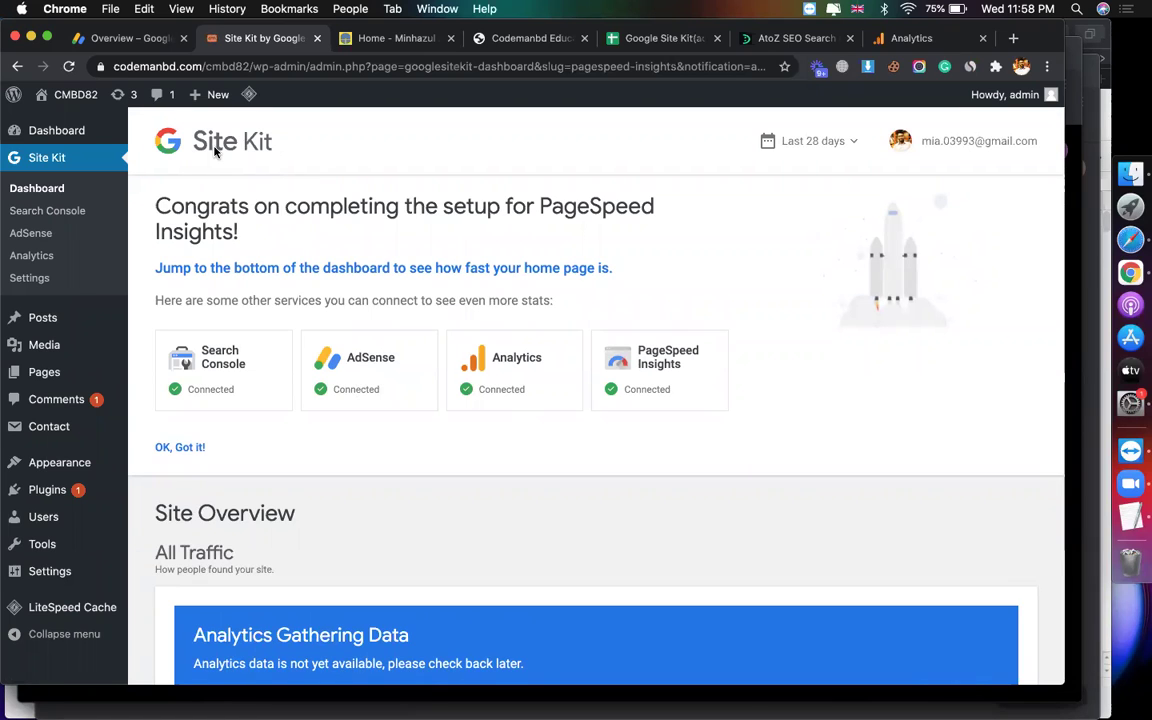
scroll(315, 352, "down", 2)
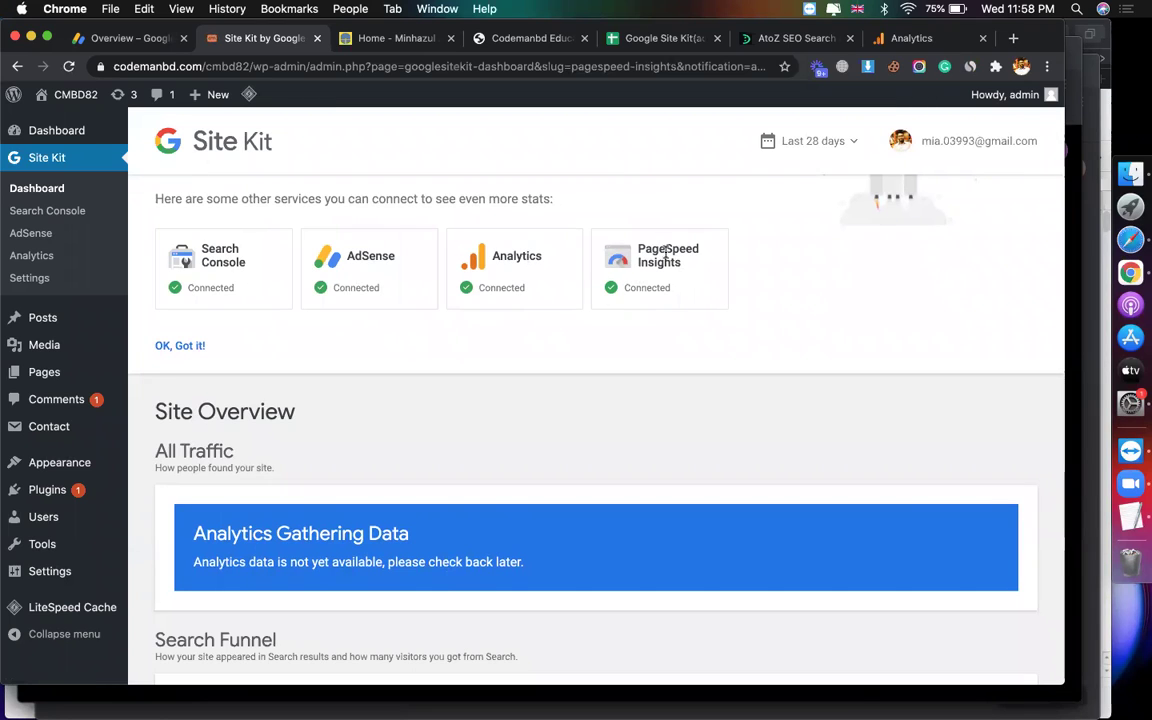
left_click_drag(692, 262, 647, 248)
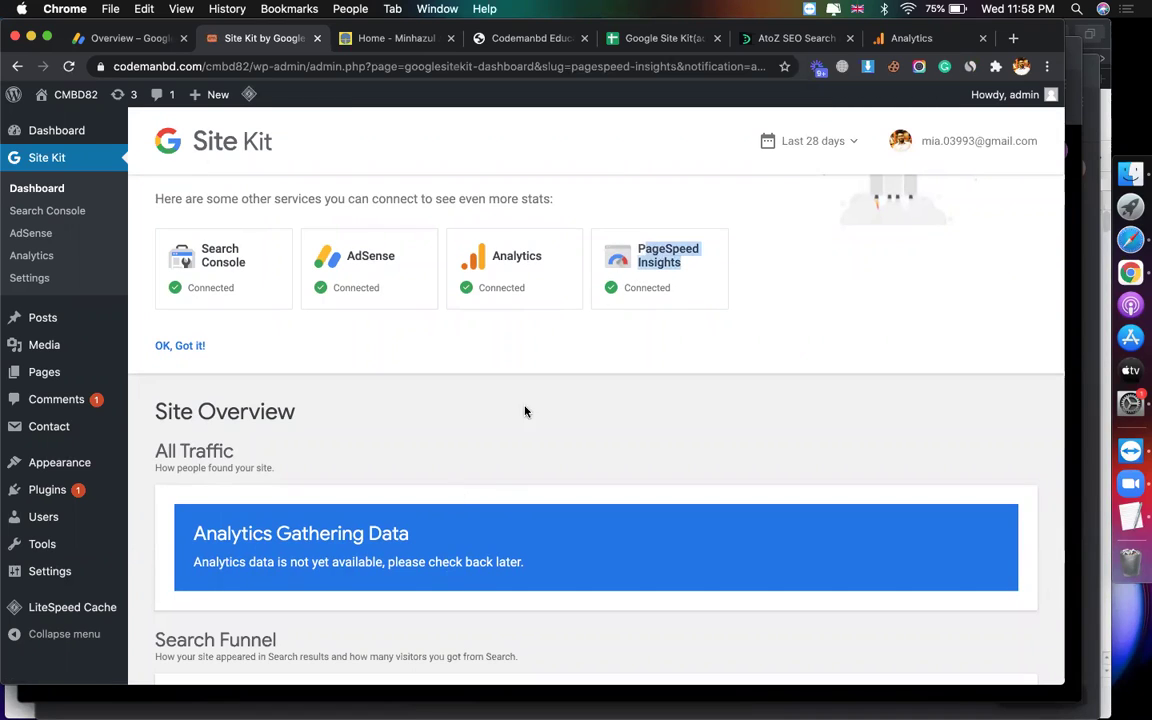
scroll(394, 451, "down", 15)
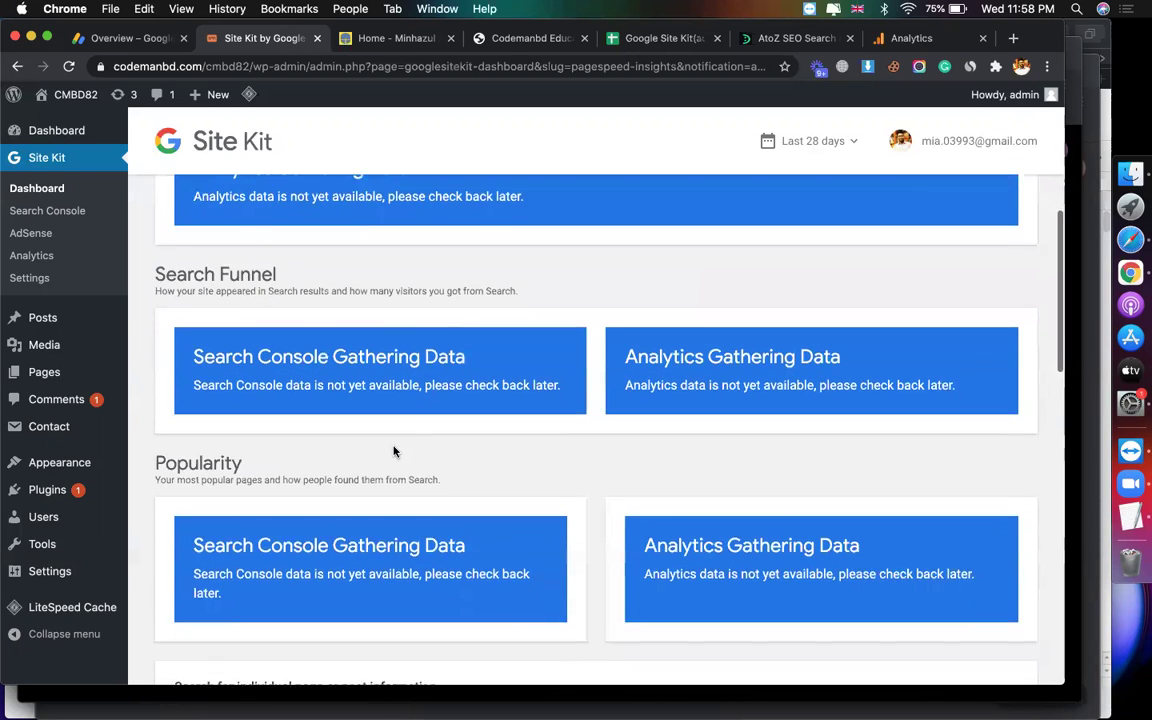
scroll(411, 363, "down", 2)
scroll(413, 363, "down", 5)
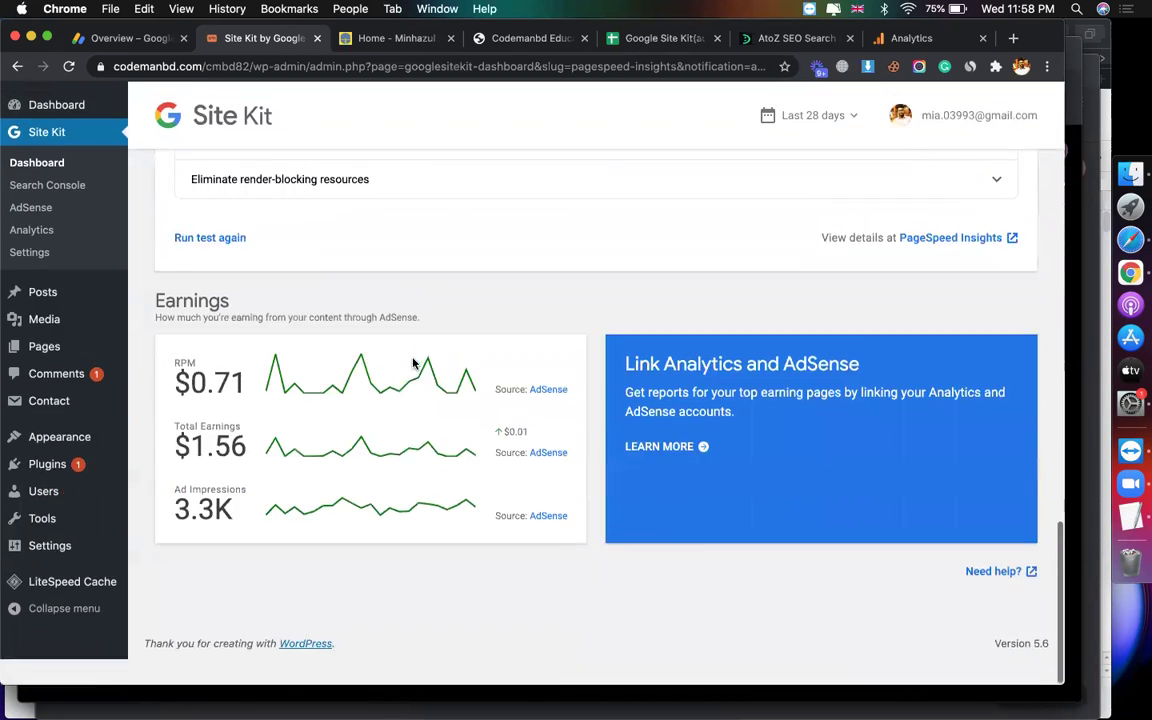